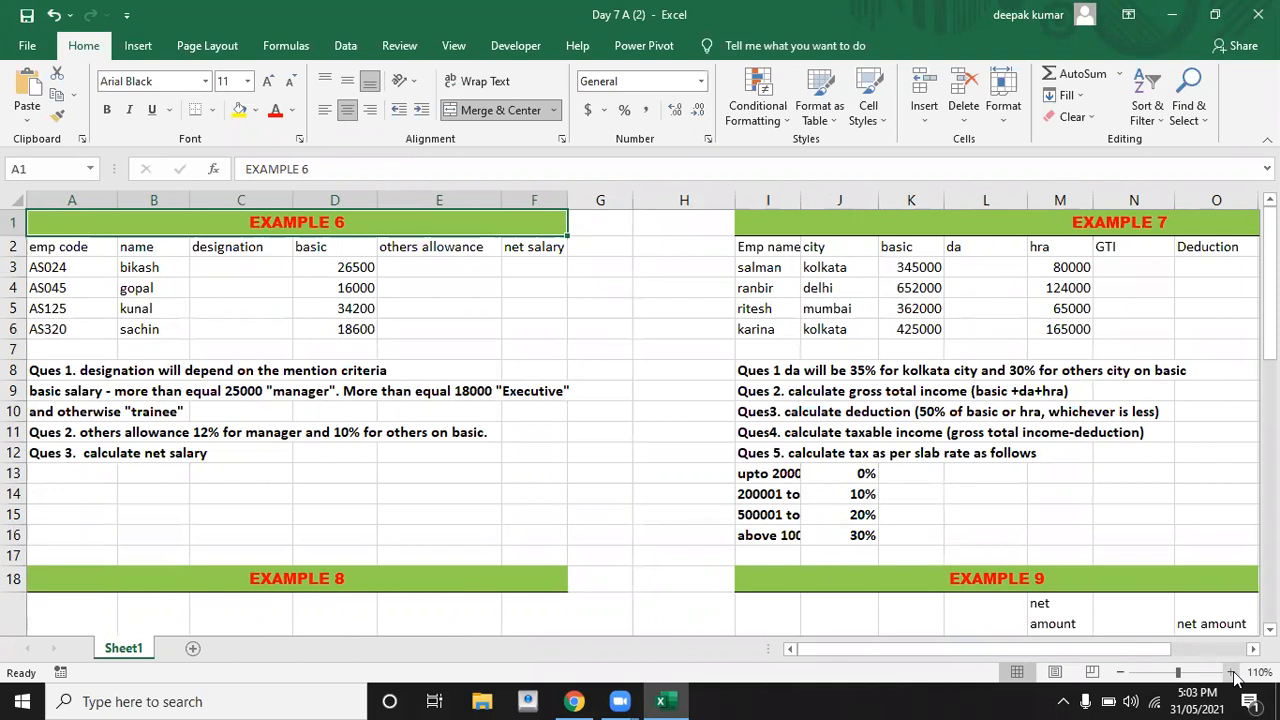
# Widen column I in Example 7 until the employee name header and tax slab labels fit
pyautogui.click(497, 436)
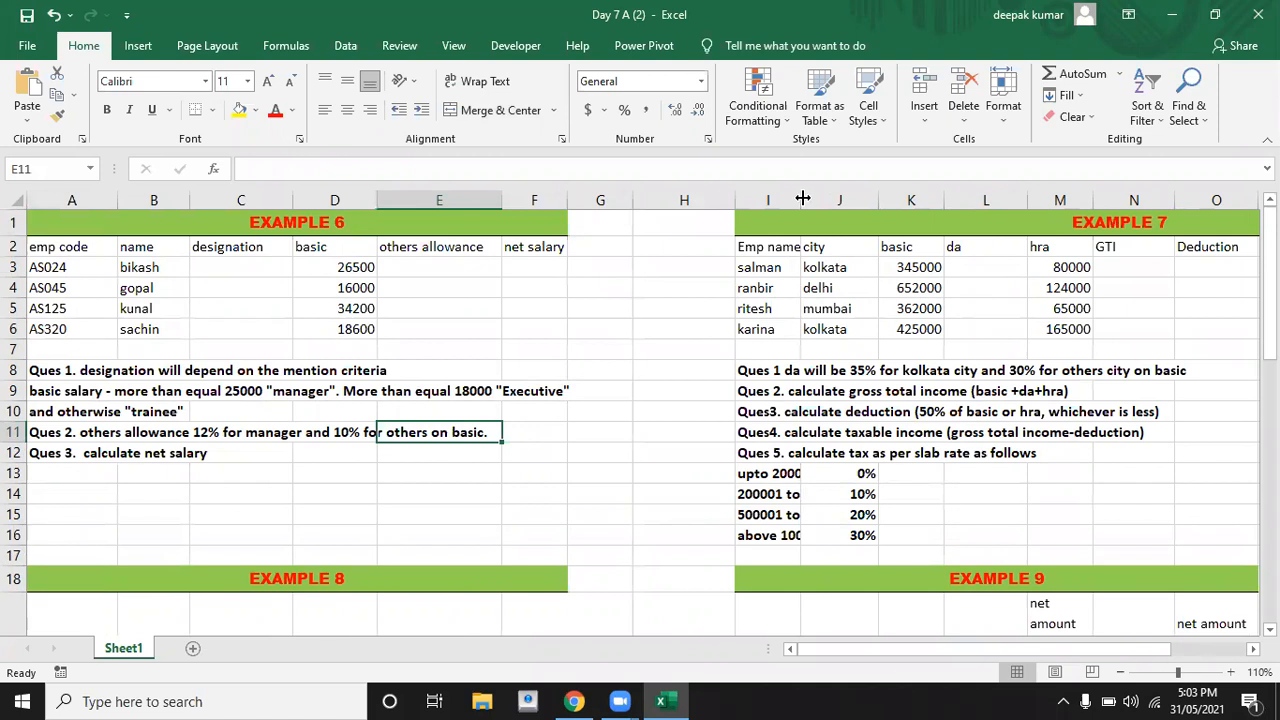
pyautogui.moveTo(802, 199); pyautogui.dragTo(862, 211)
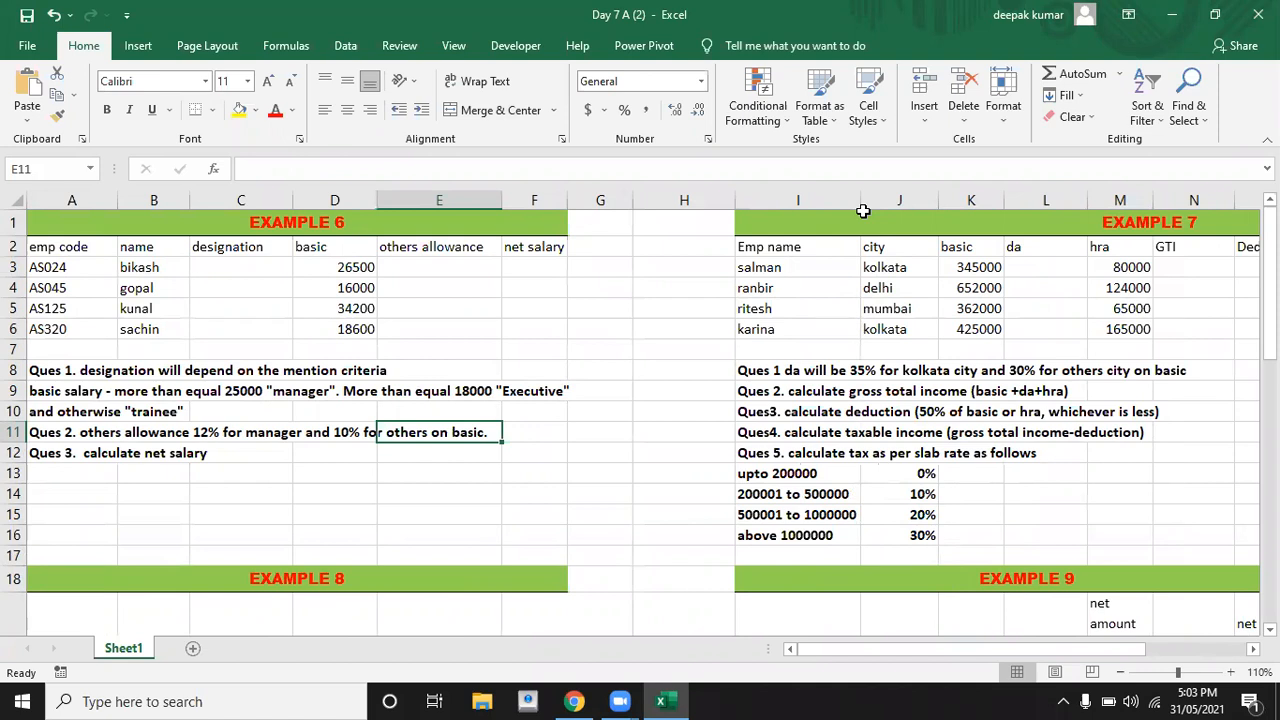
pyautogui.click(503, 324)
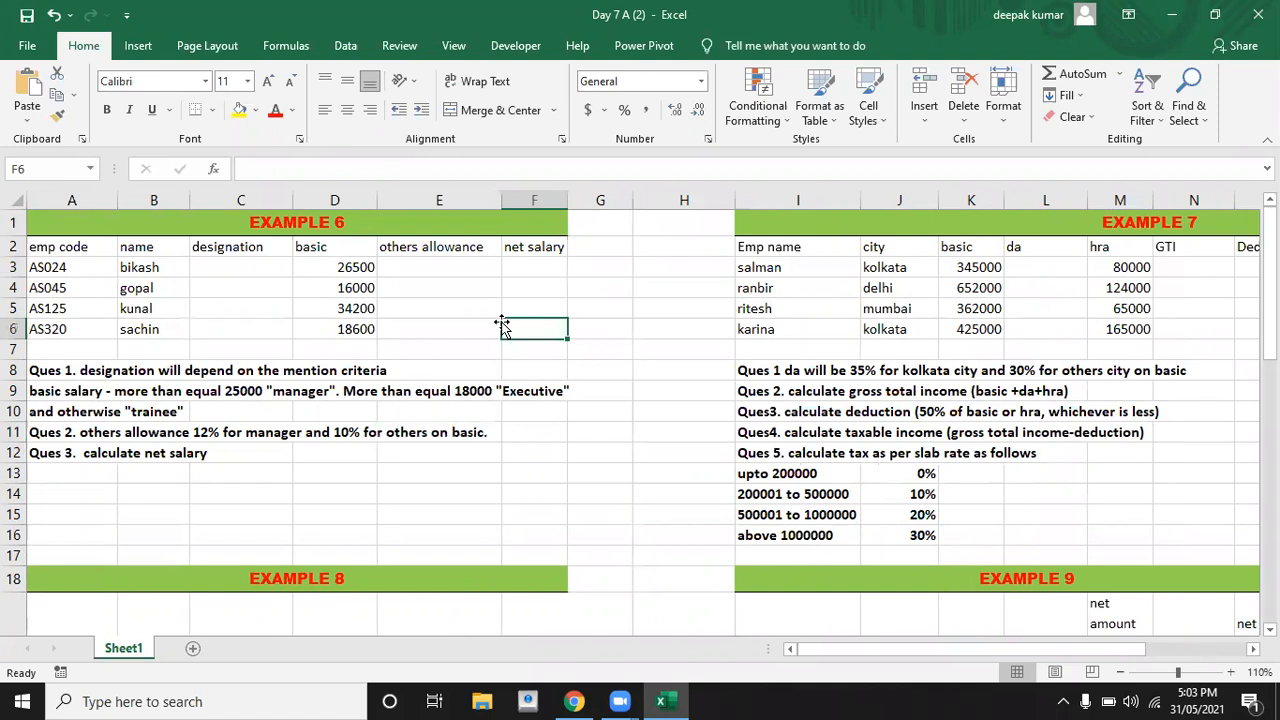
pyautogui.click(307, 291)
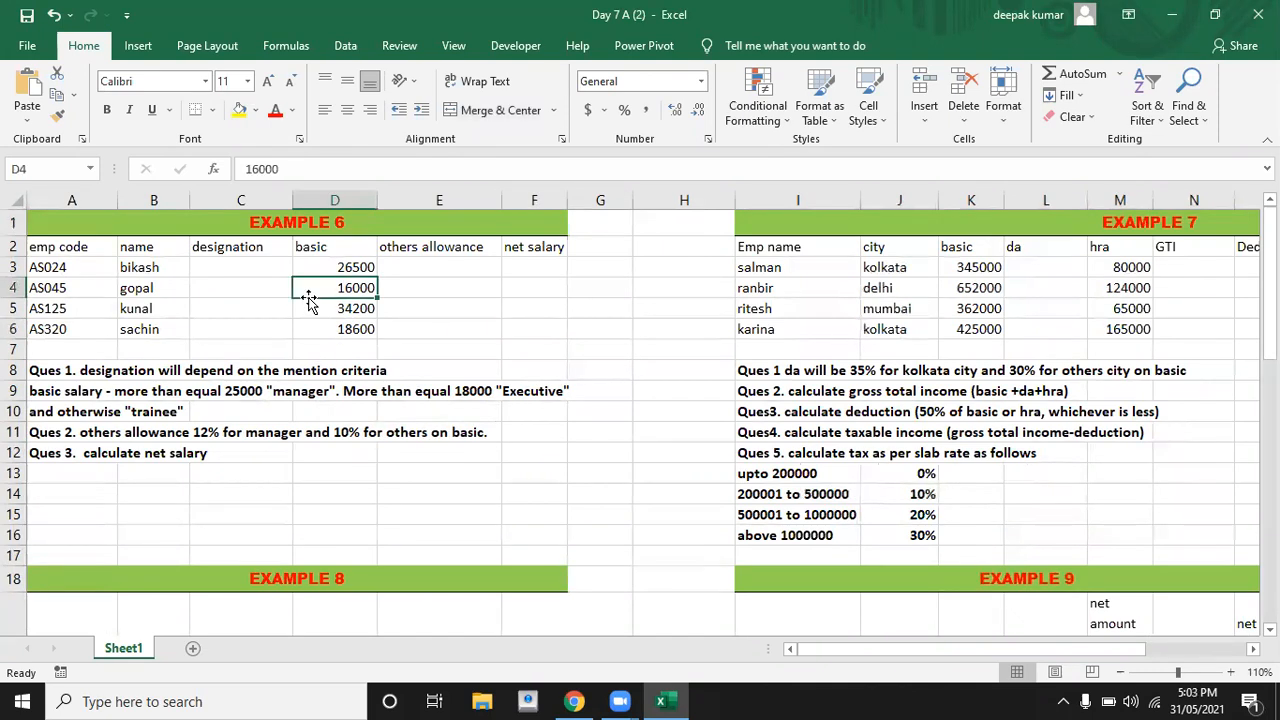
pyautogui.click(236, 265)
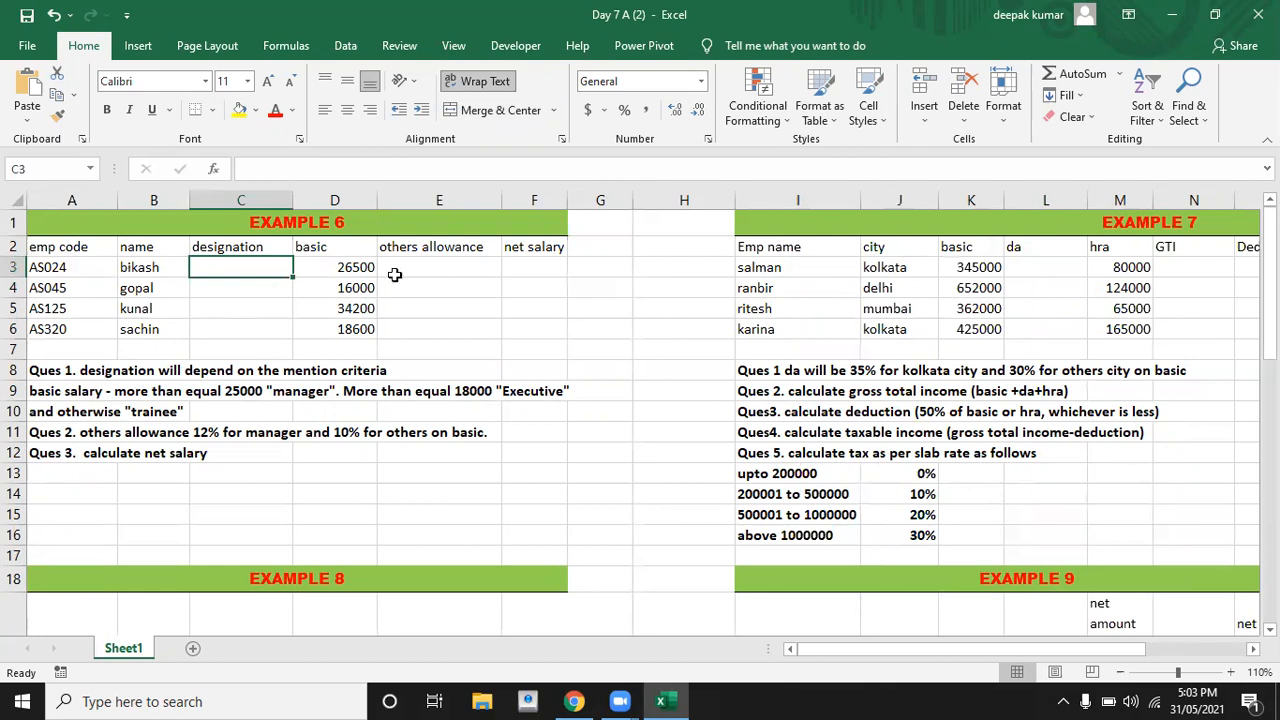
pyautogui.click(544, 272)
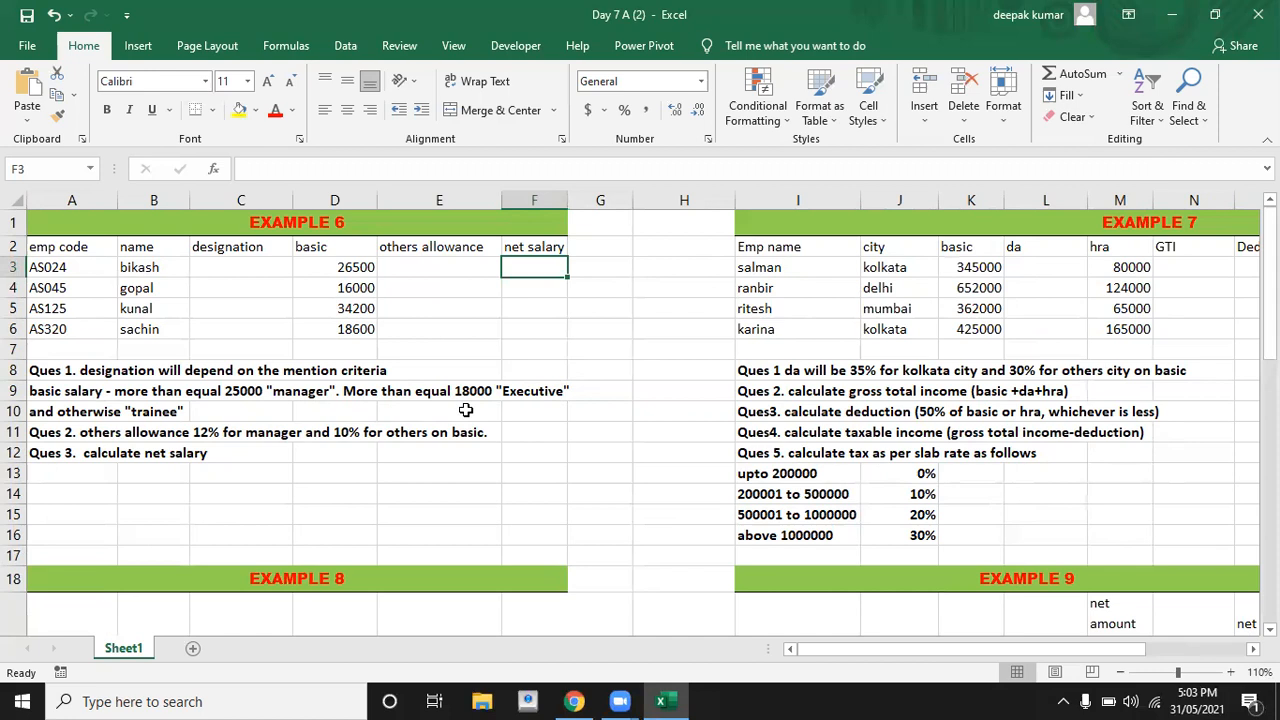
# Begin an IF formula in designation cell C3 that returns "manager" when D3 is at least 25000
pyautogui.click(228, 262)
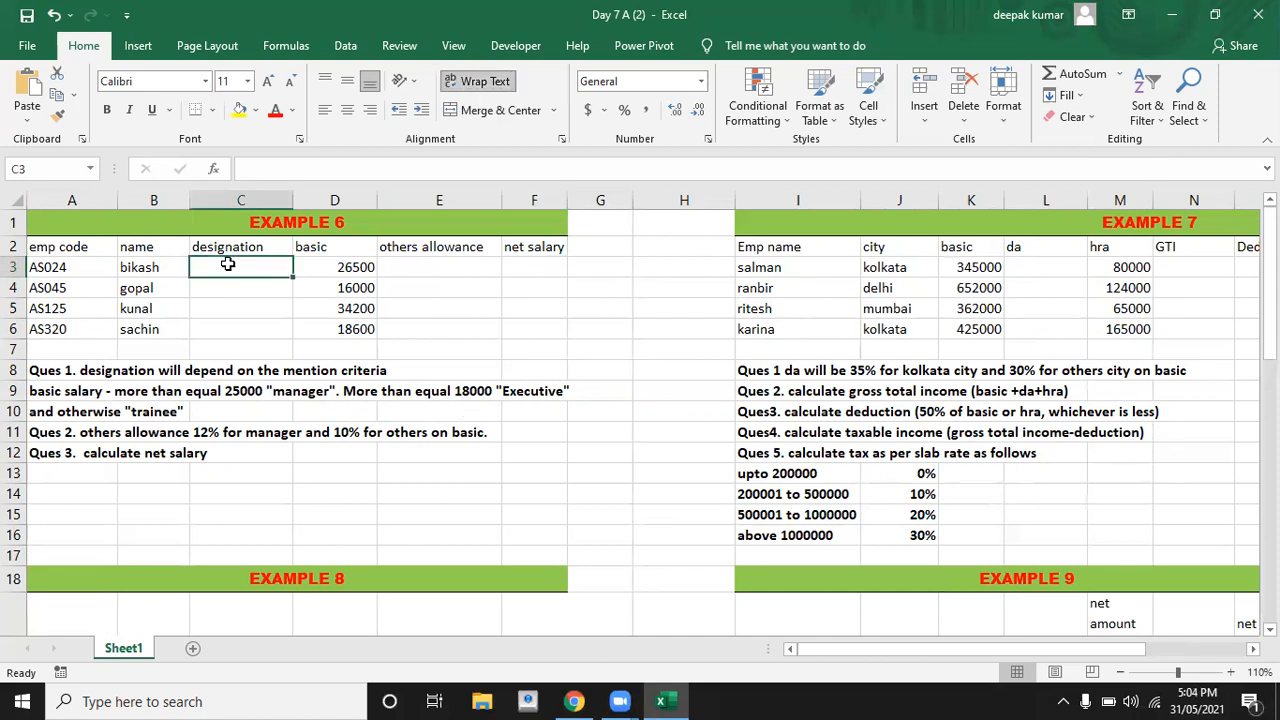
pyautogui.write('=')
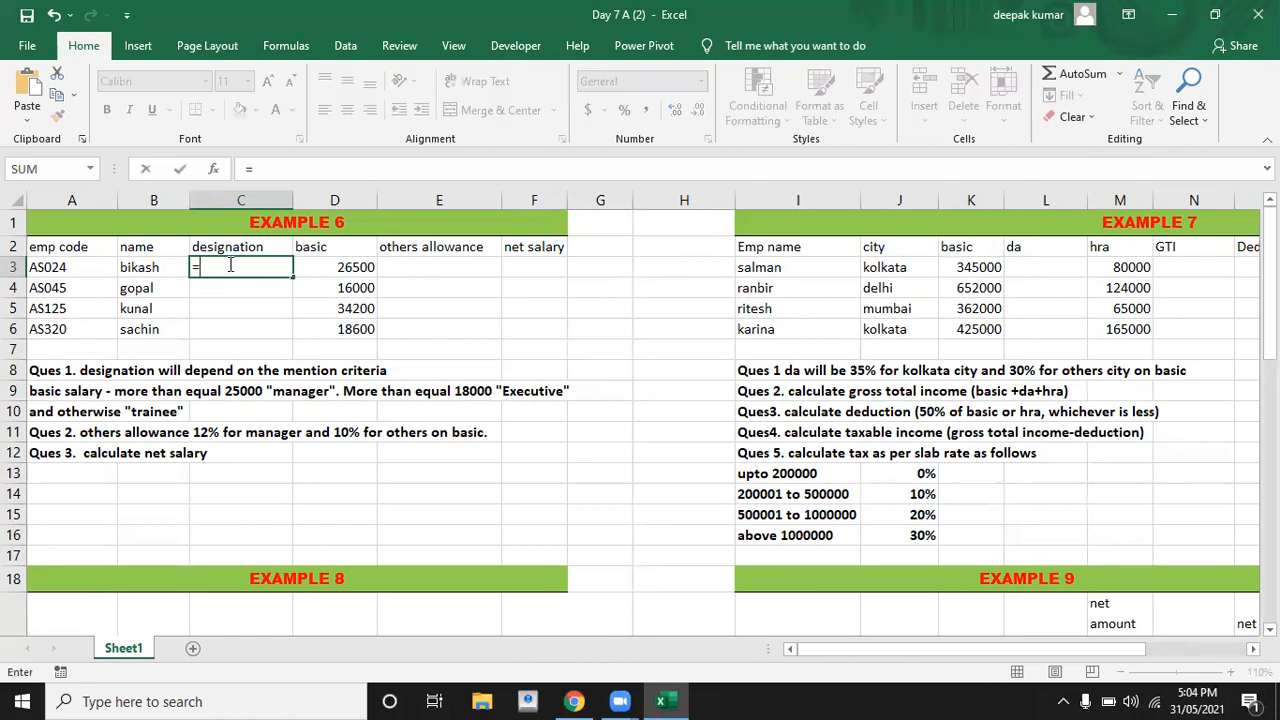
pyautogui.write('if')
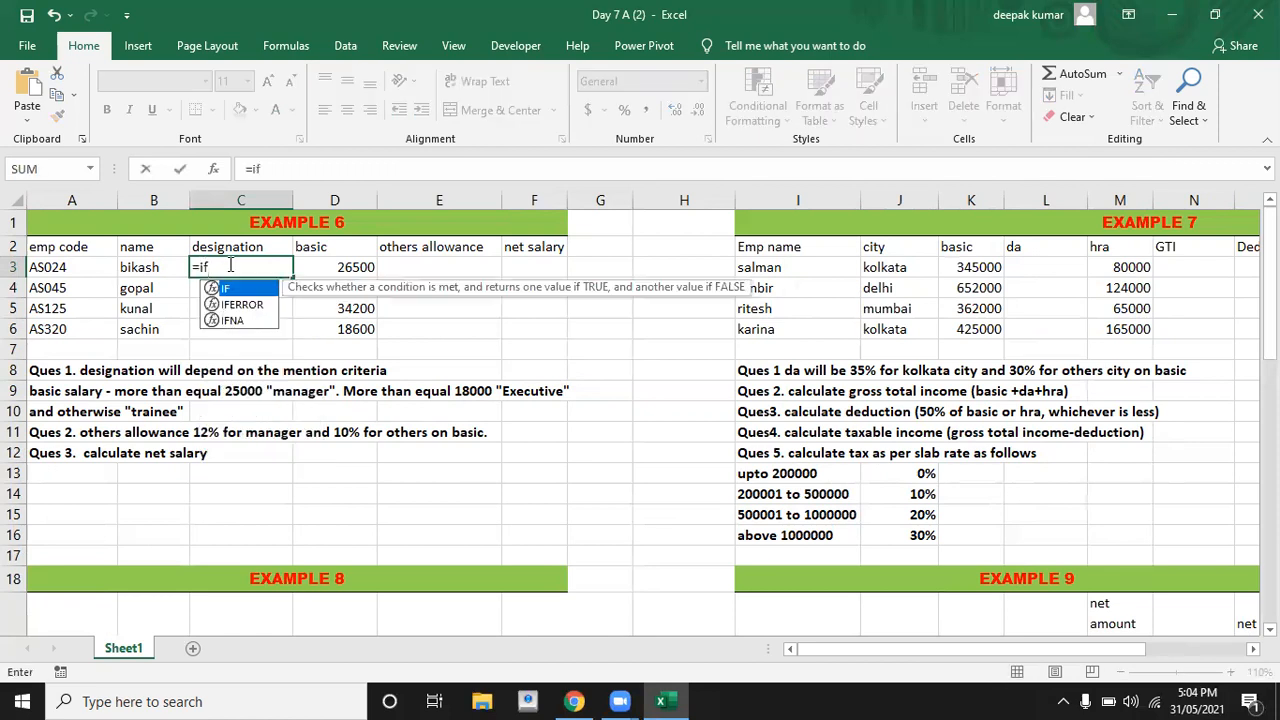
pyautogui.write('(')
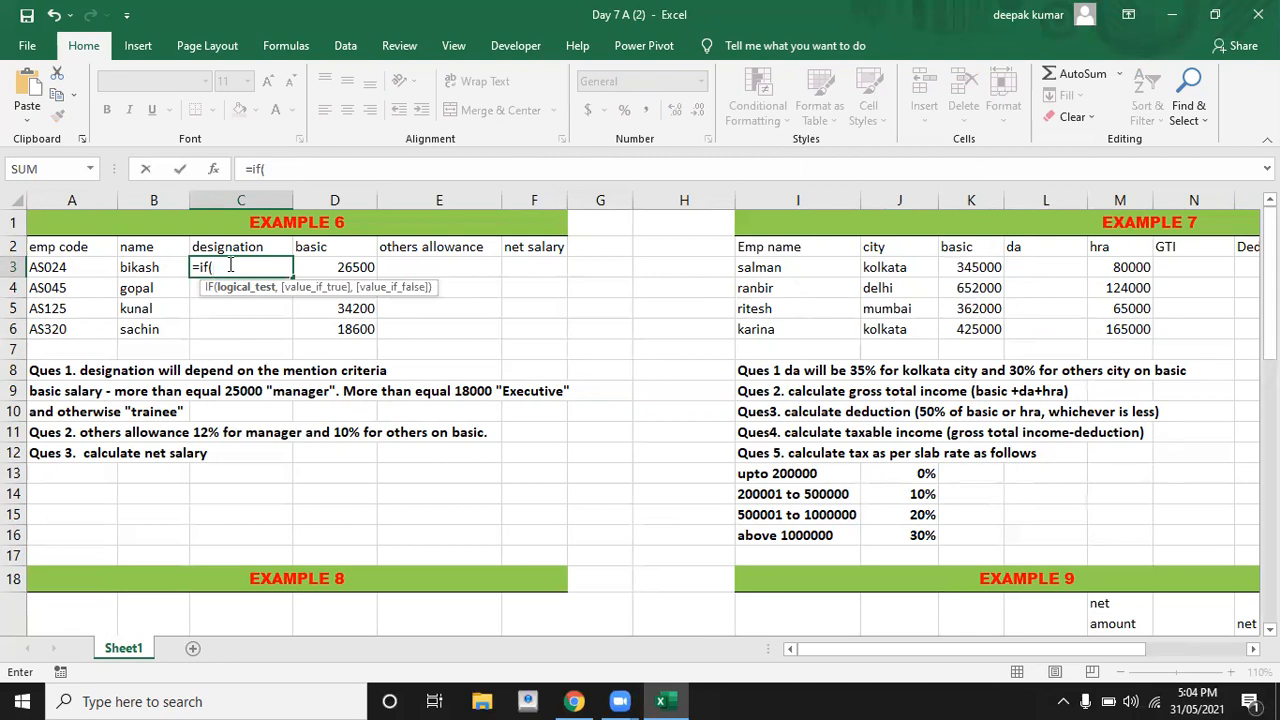
pyautogui.click(346, 266)
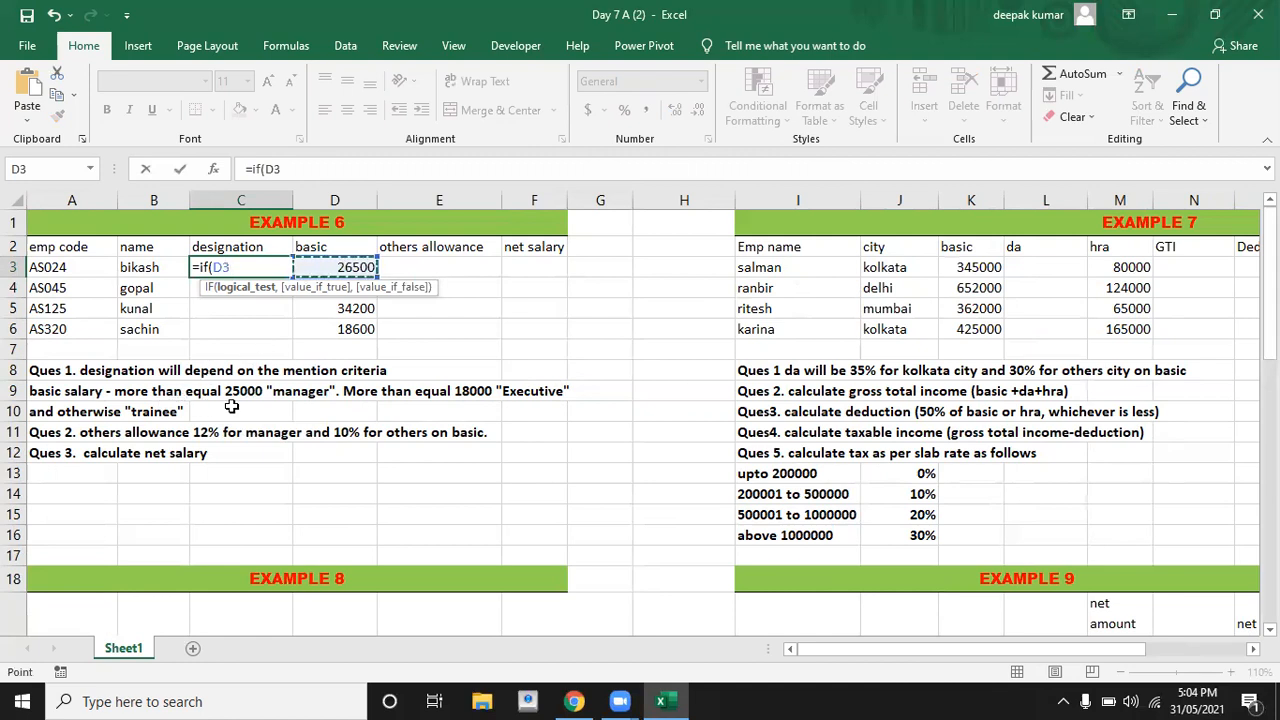
pyautogui.write('?')
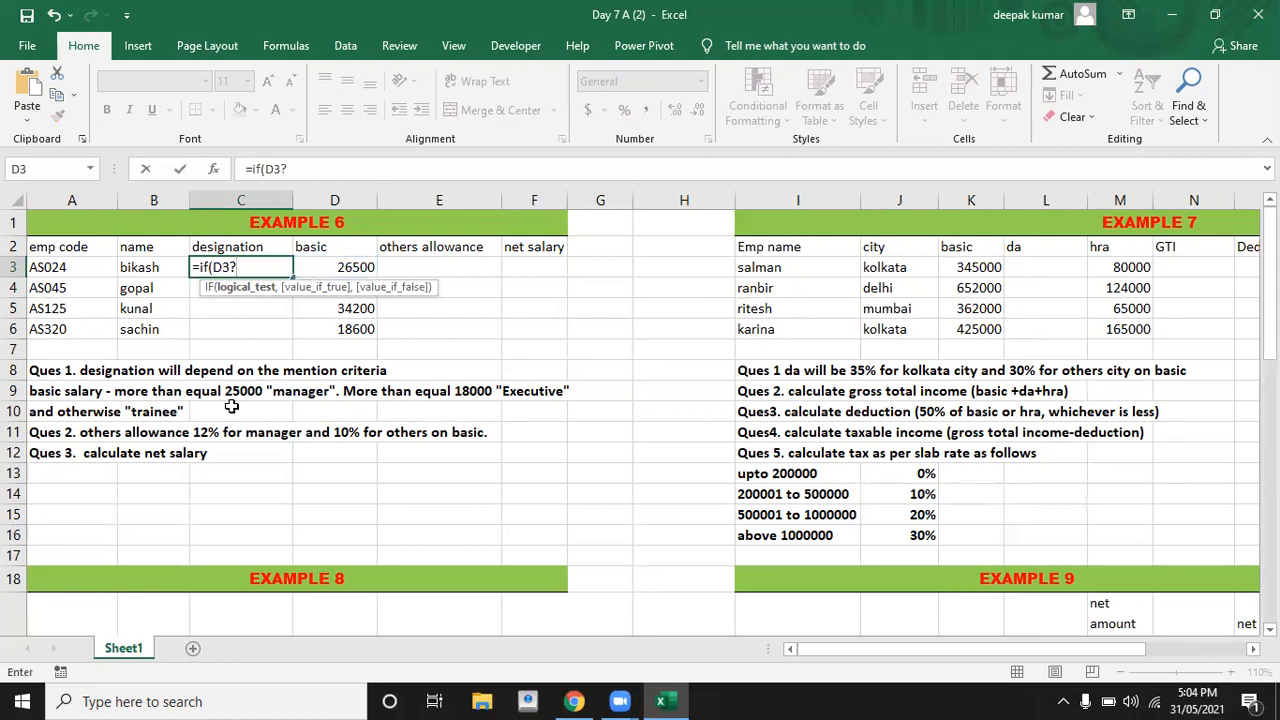
pyautogui.press('BackSpace')
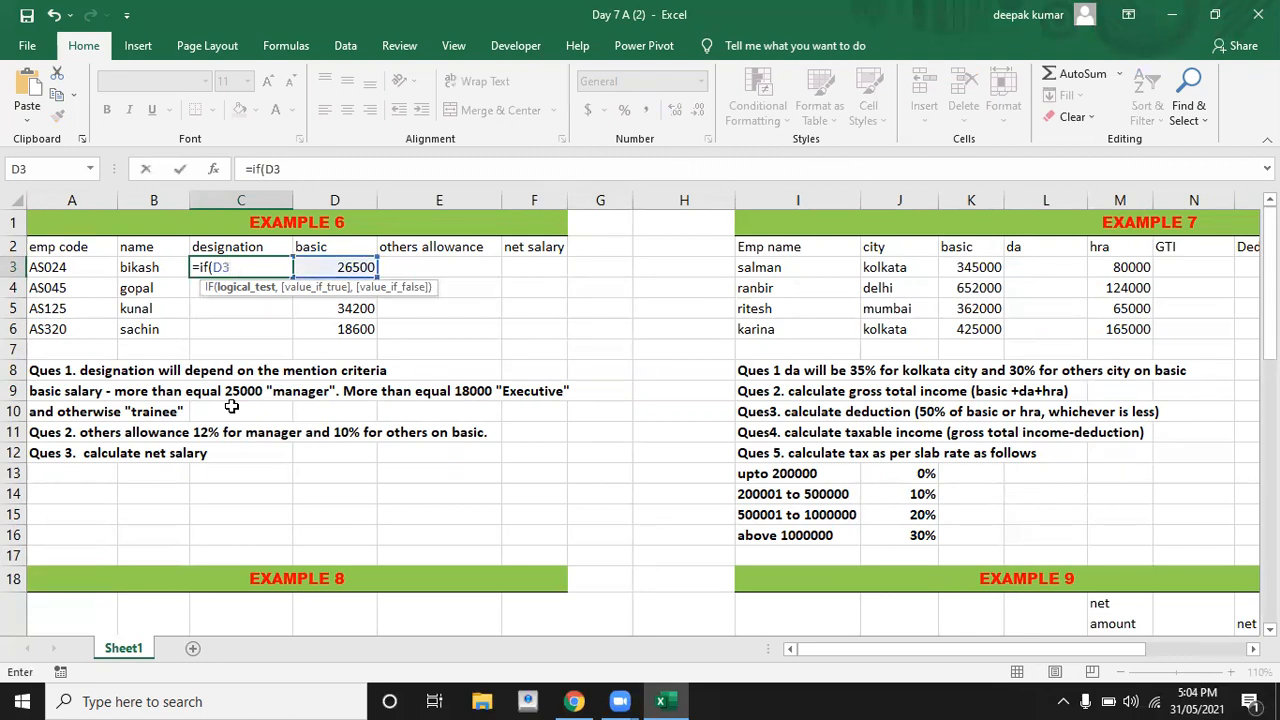
pyautogui.write('>=25000,')
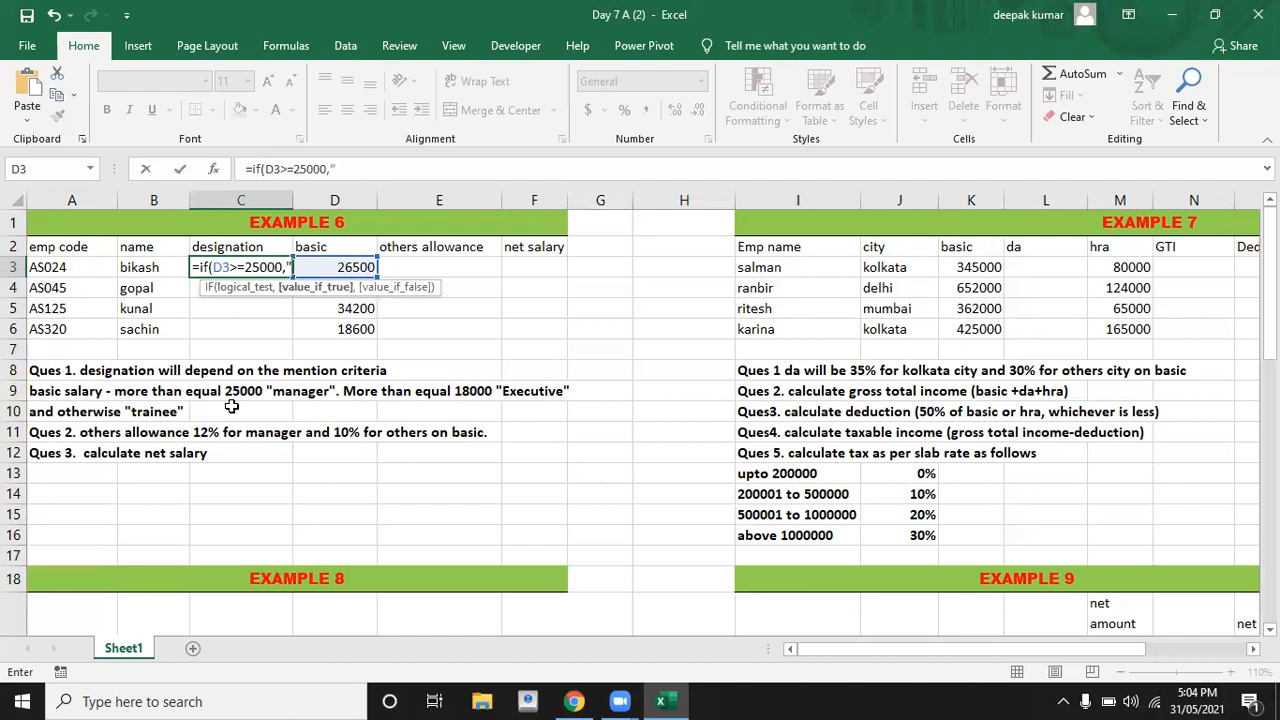
pyautogui.write('"mana')
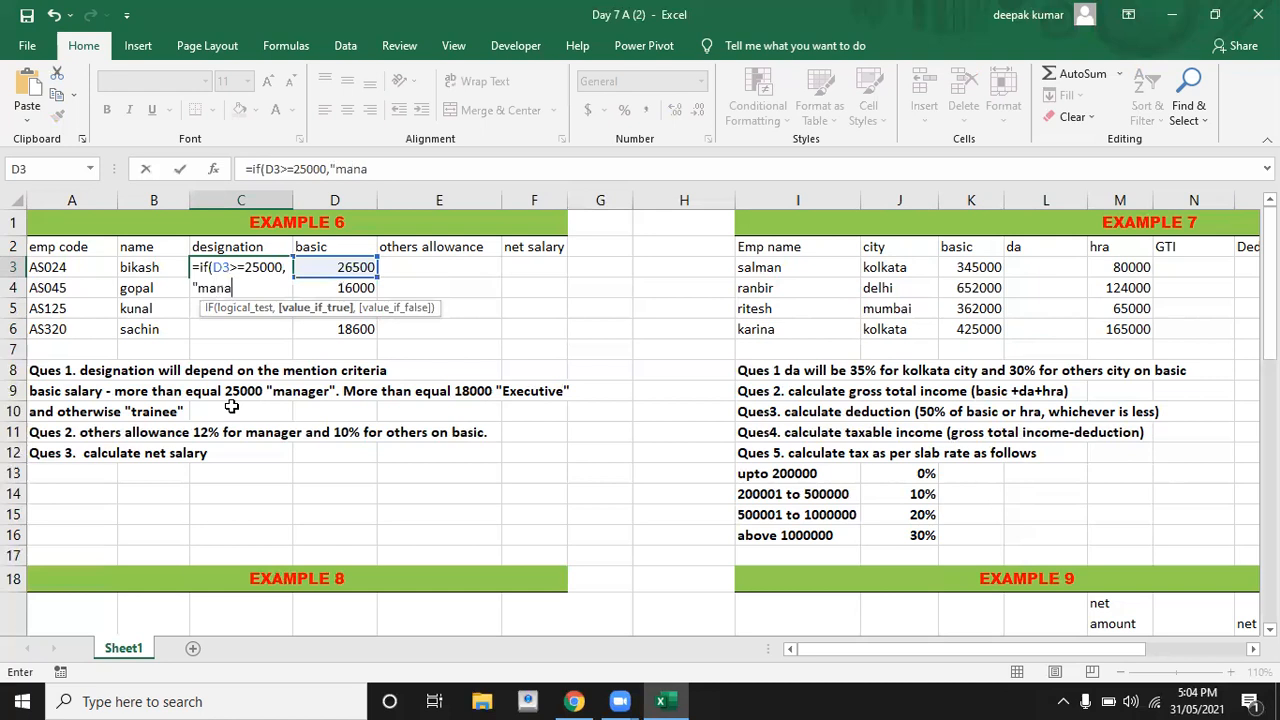
pyautogui.write('ger",')
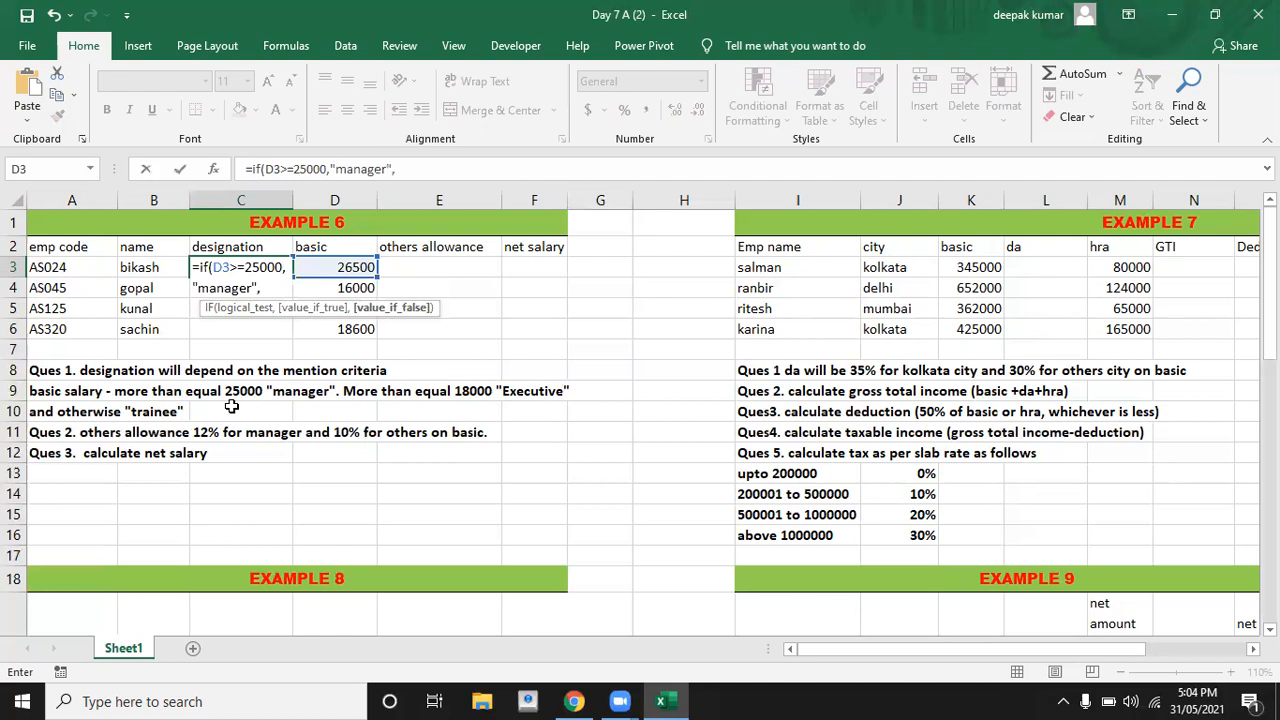
# Nest a second IF in the C3 formula that returns "executive" when D3 is at least 18000
pyautogui.write('if(')
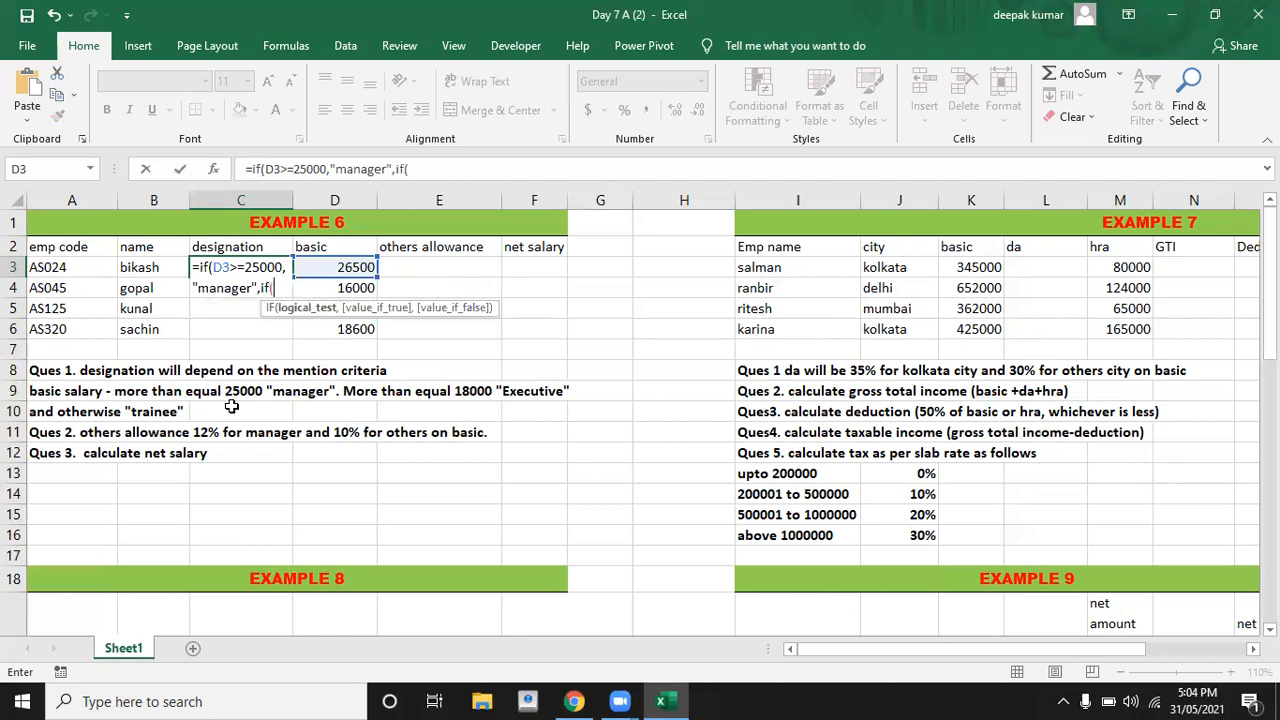
pyautogui.click(345, 267)
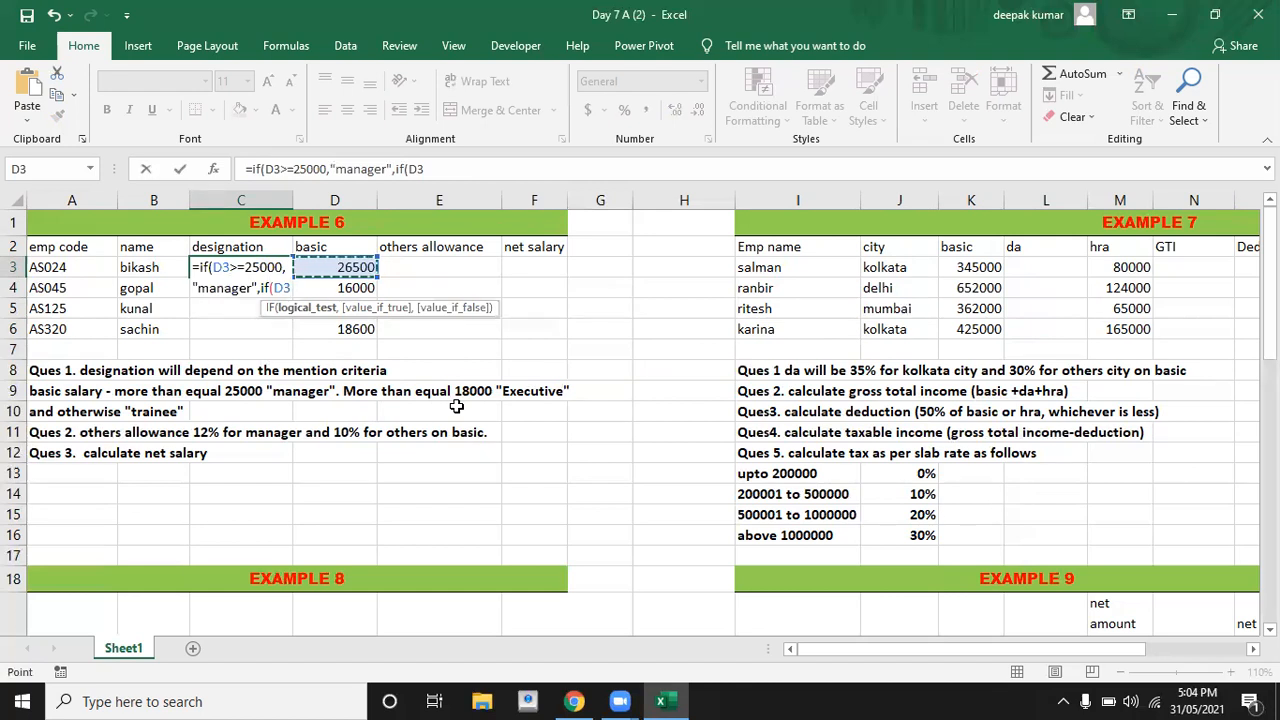
pyautogui.write('>')
pyautogui.write('=')
pyautogui.write('18')
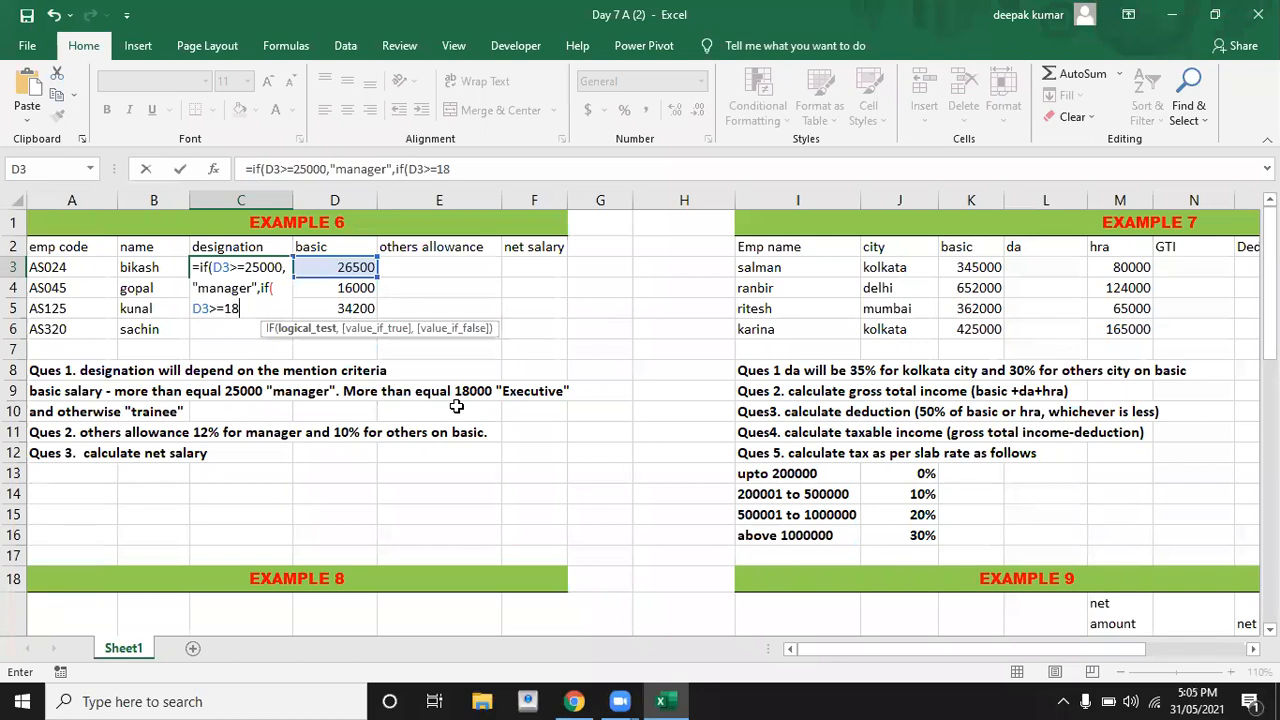
pyautogui.write('000,')
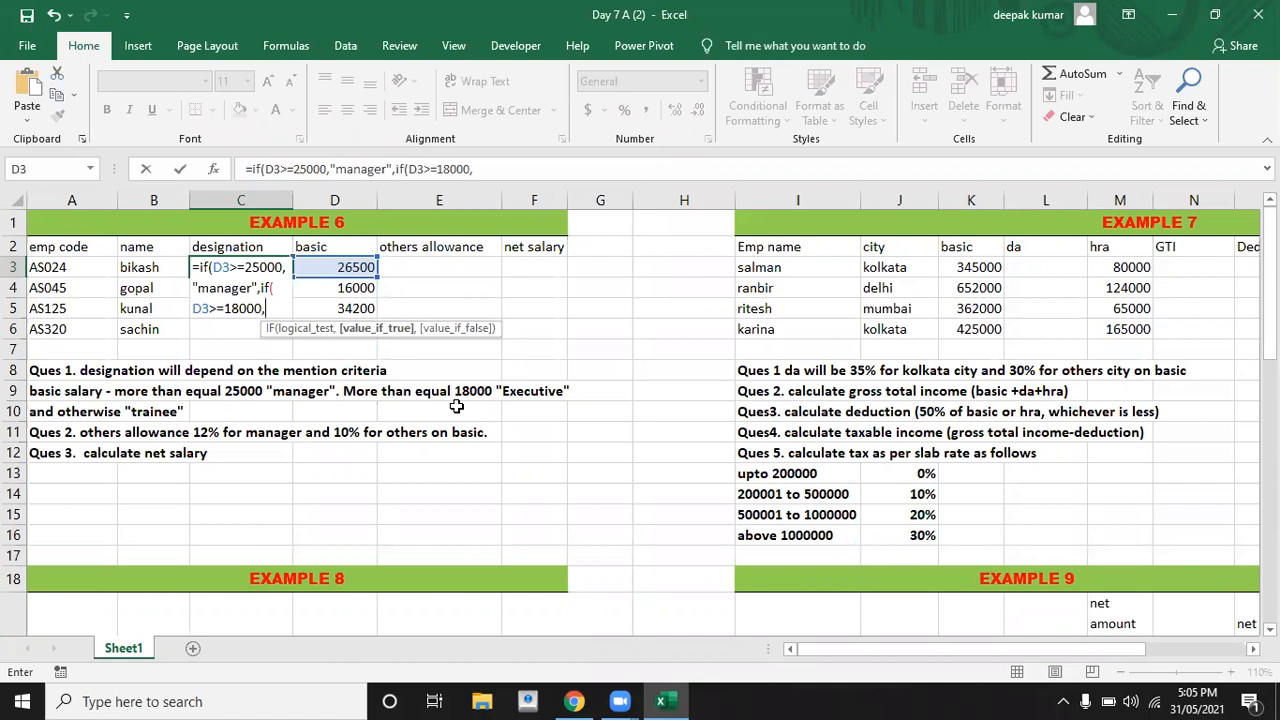
pyautogui.write('"')
pyautogui.write('execu')
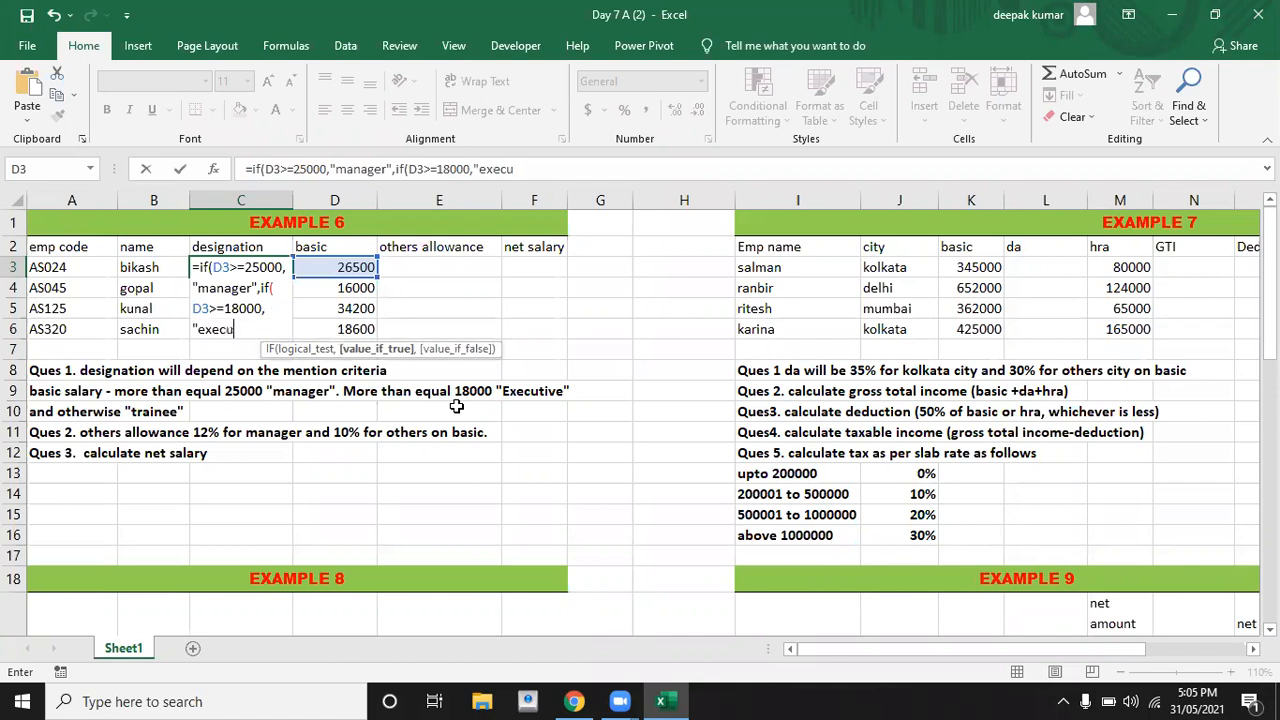
pyautogui.write('tive"')
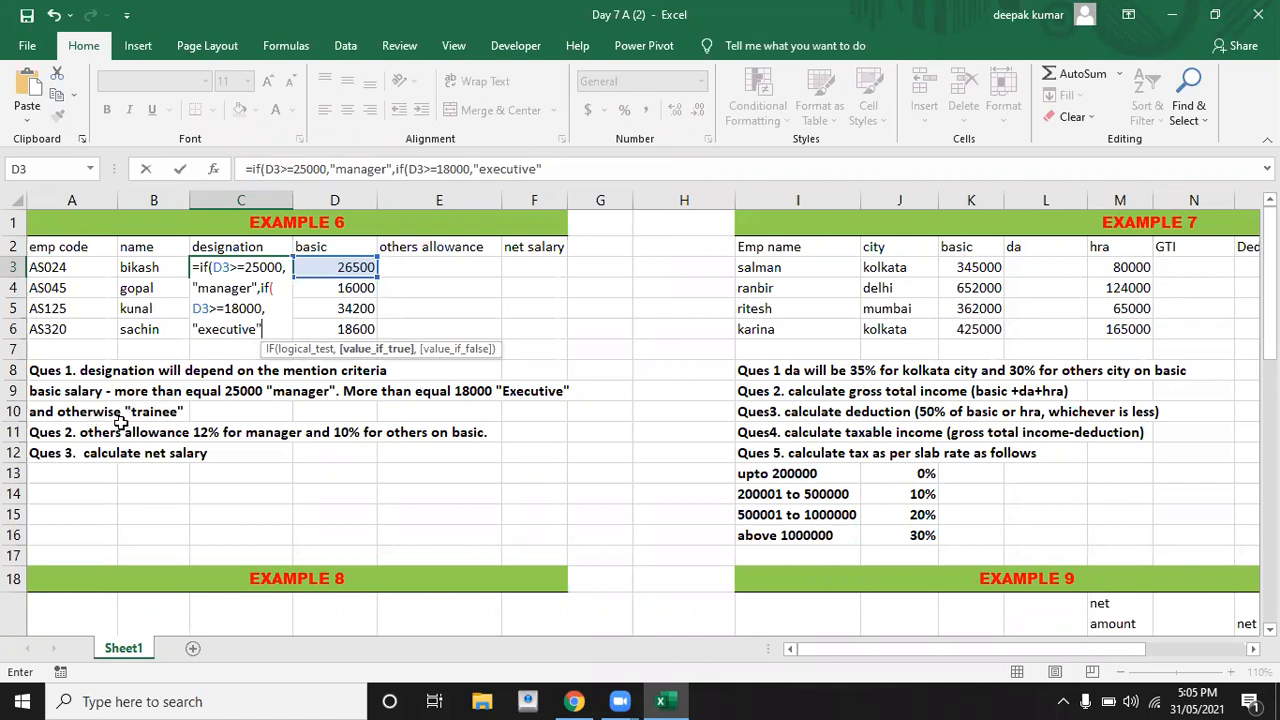
# Complete the C3 formula with "trainee" as the fallback designation and fill it down through C6
pyautogui.write(',')
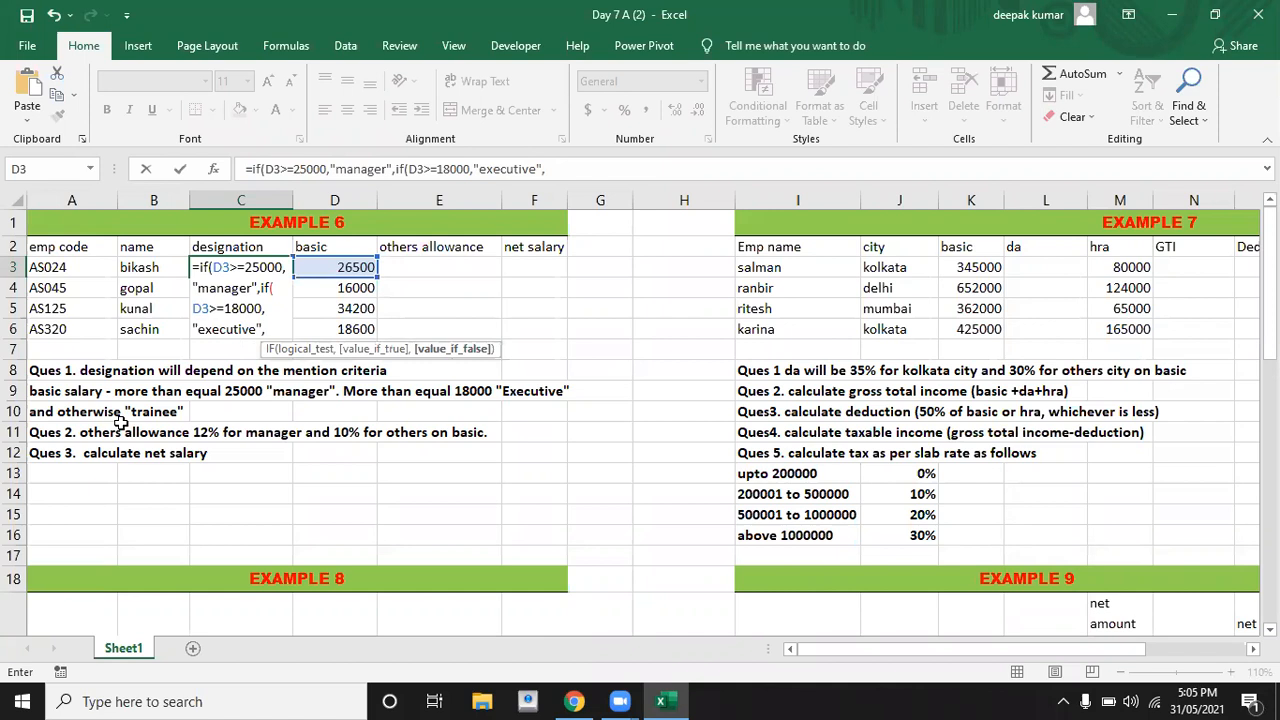
pyautogui.write('"')
pyautogui.write('train')
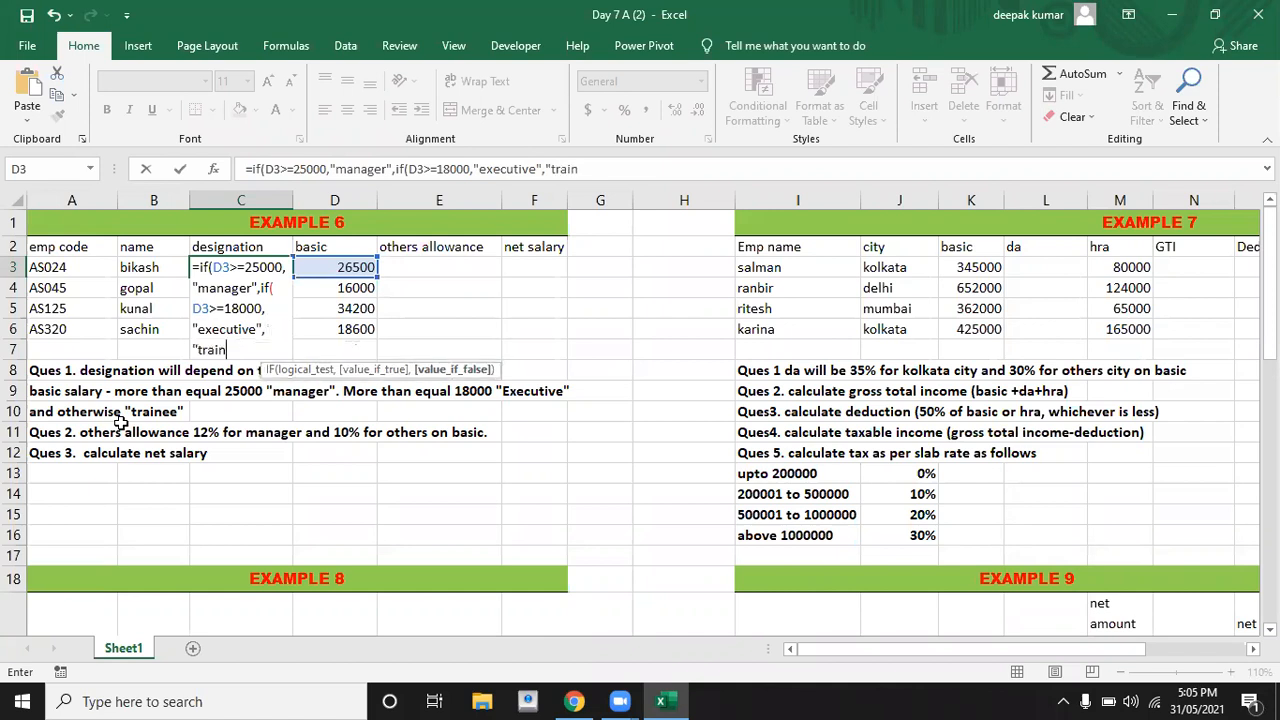
pyautogui.write('ee")')
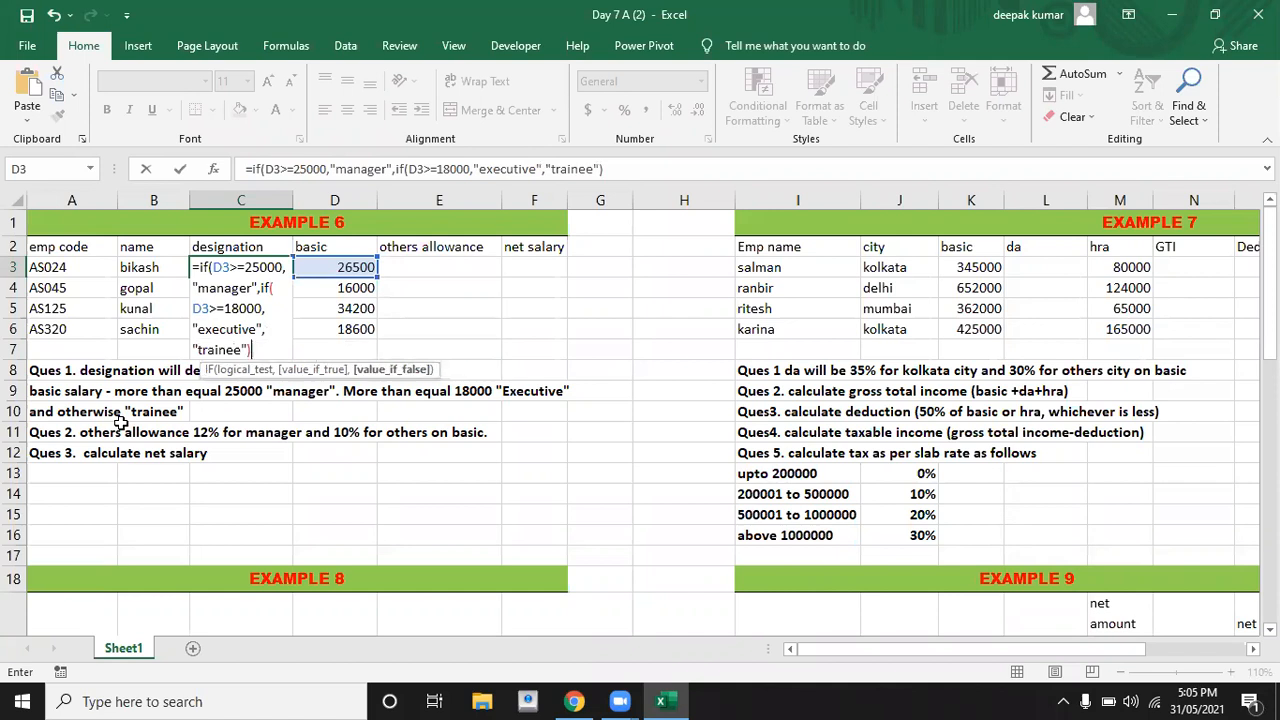
pyautogui.write(')')
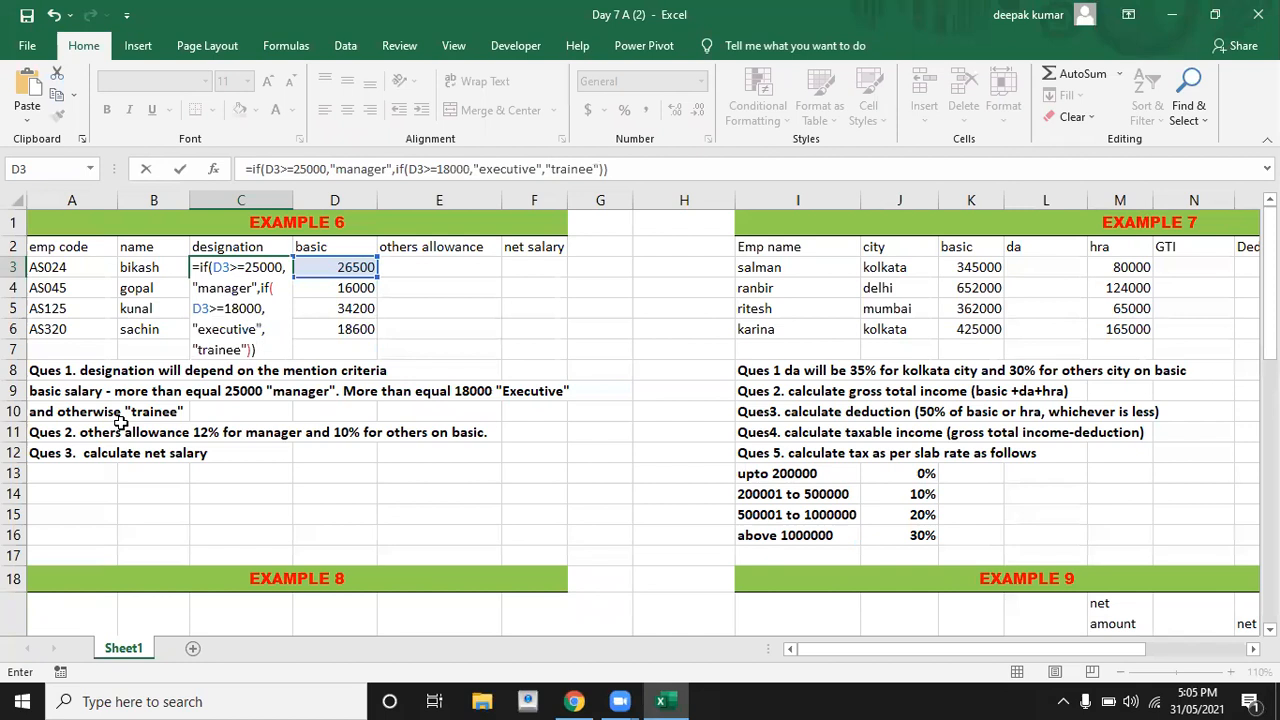
pyautogui.press('Return')
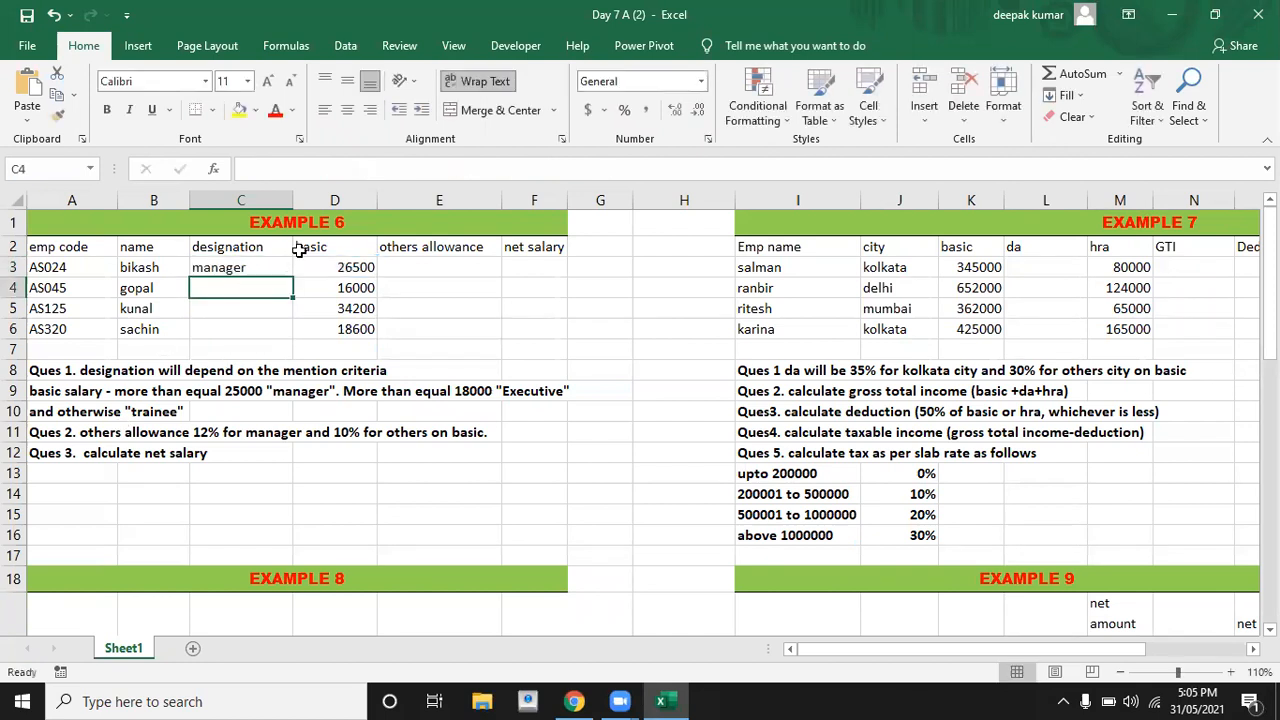
pyautogui.click(259, 265)
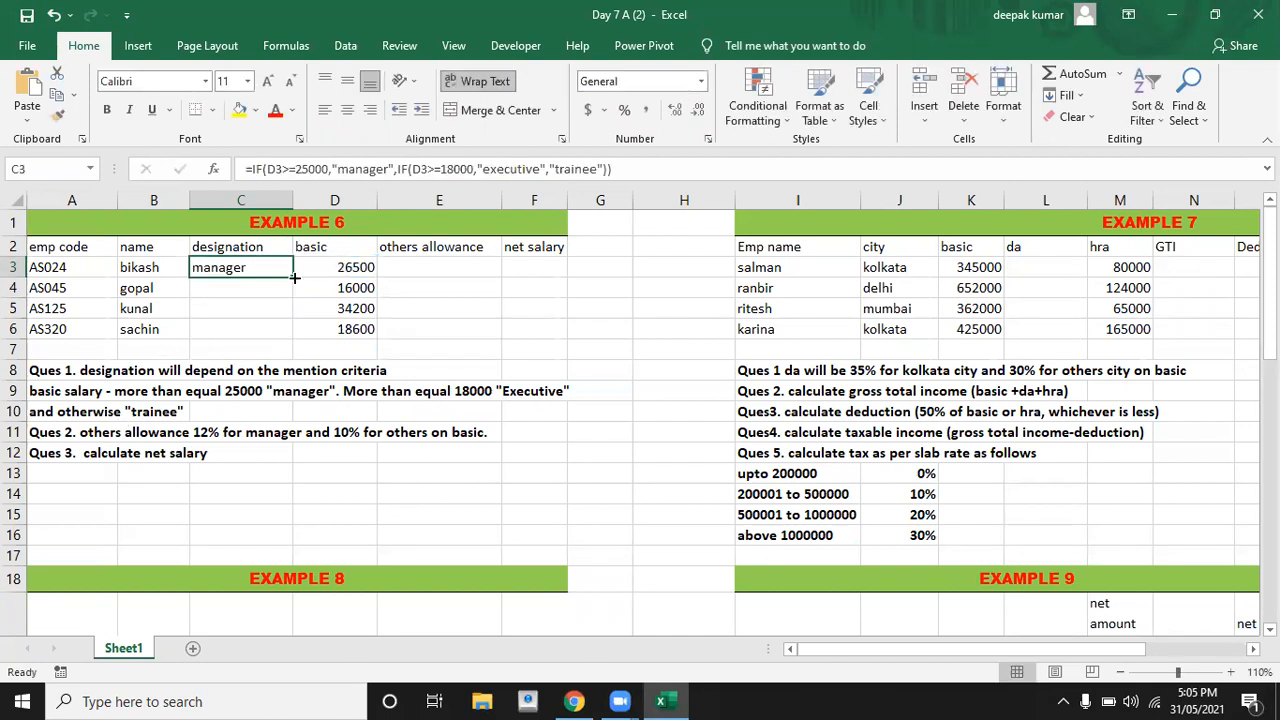
pyautogui.moveTo(295, 278); pyautogui.dragTo(295, 336)
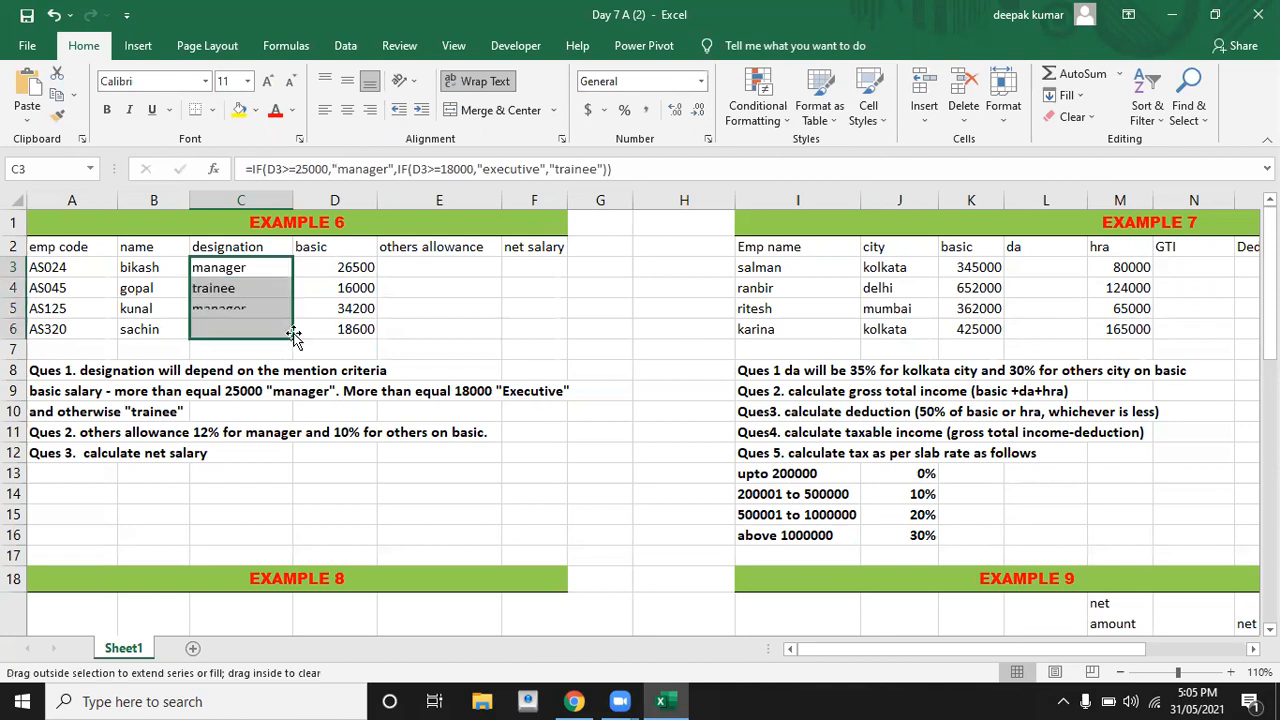
# Begin an IF formula in others allowance cell E3 that returns D3*12% when C3 equals "manager"
pyautogui.click(462, 270)
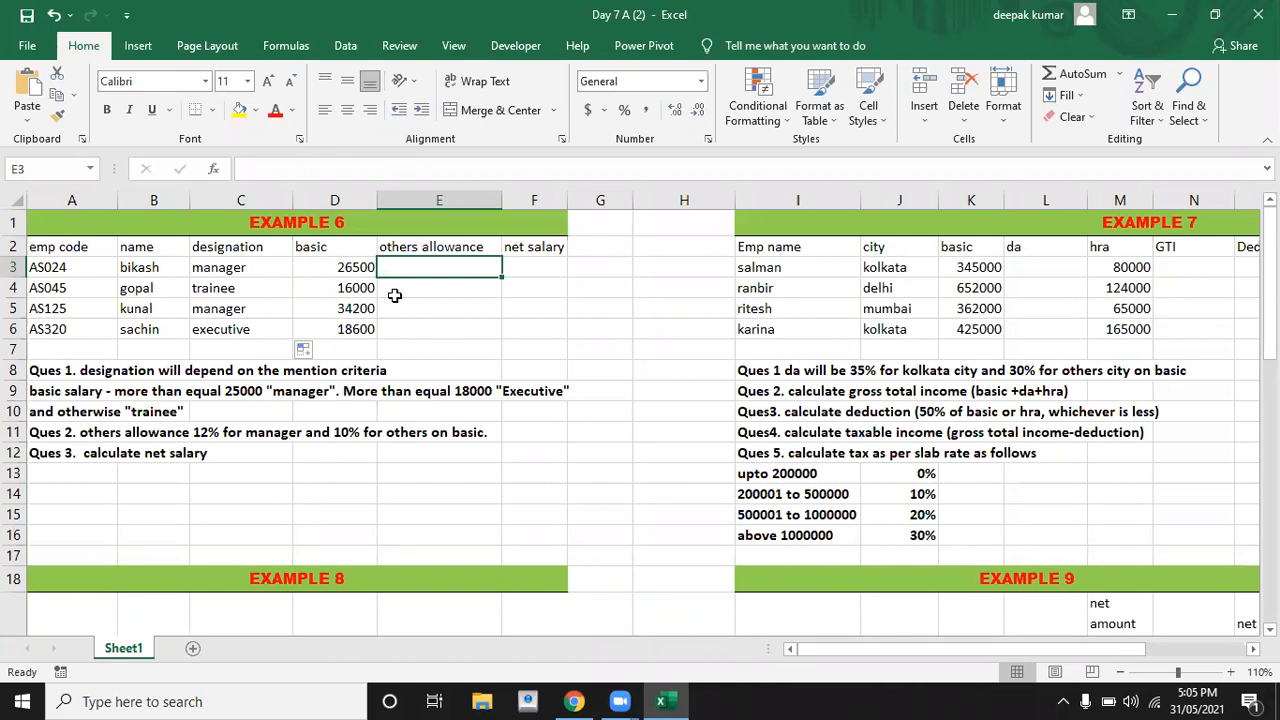
pyautogui.click(214, 267)
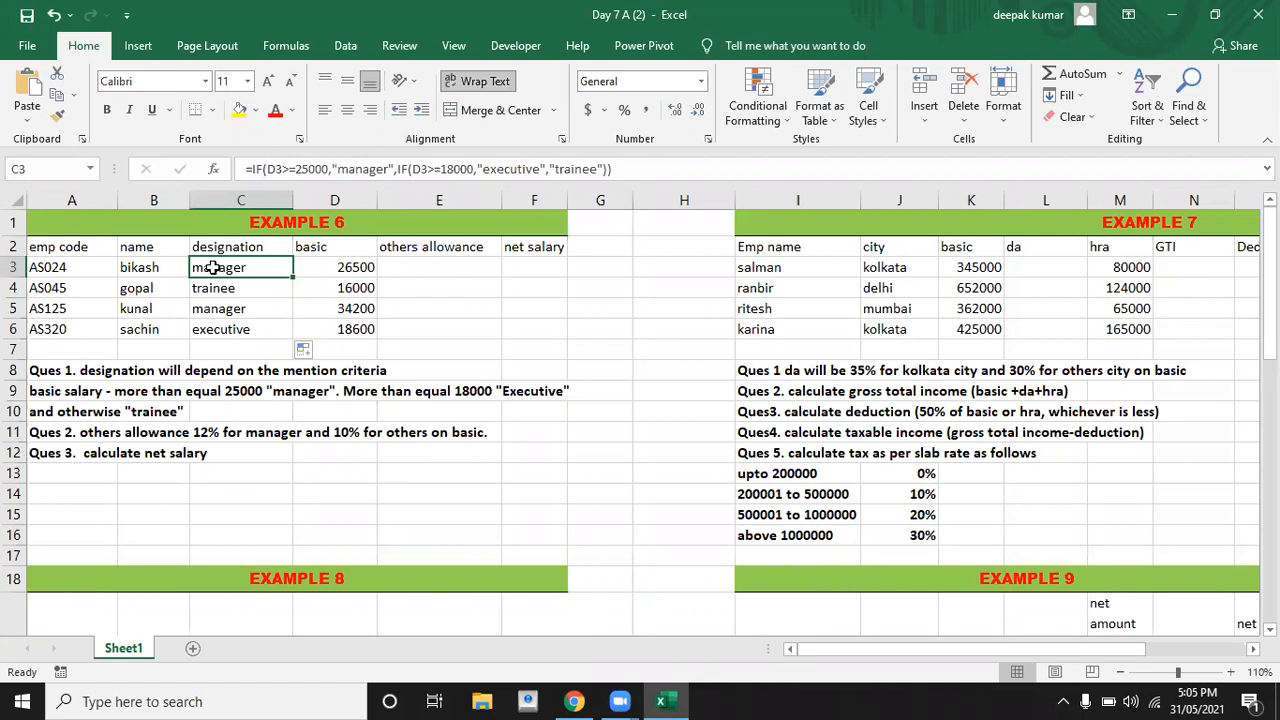
pyautogui.click(395, 264)
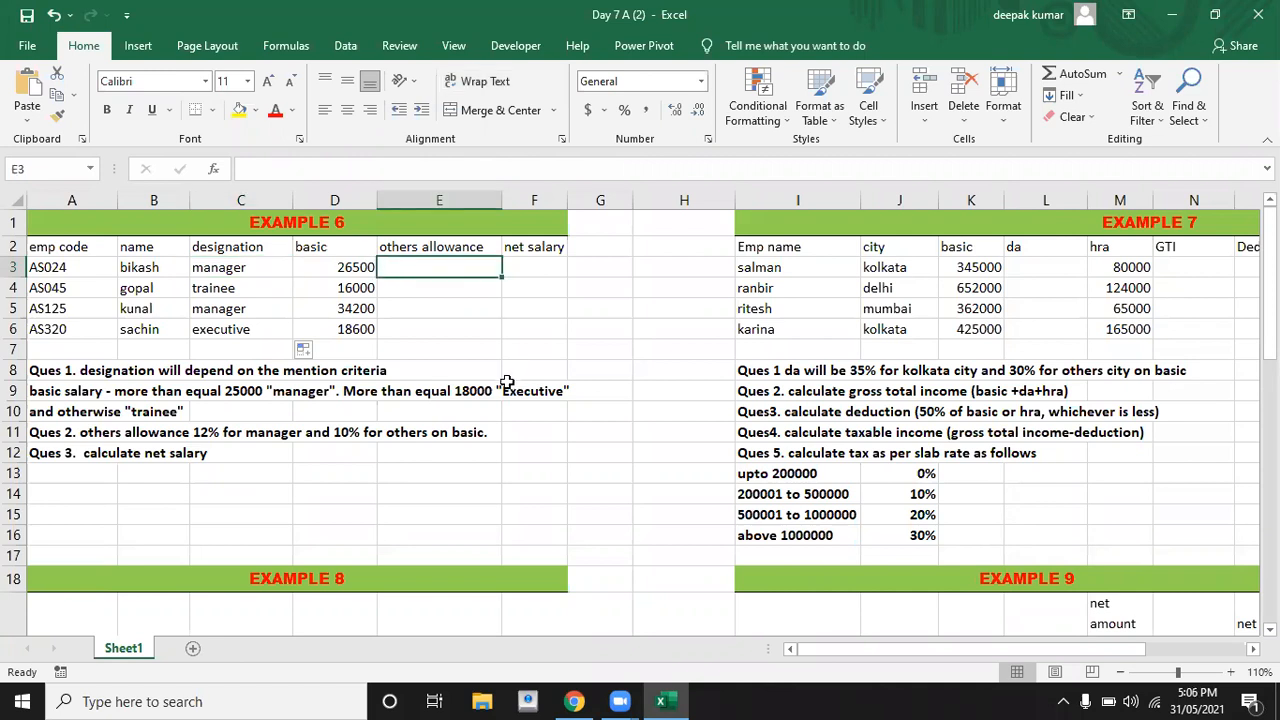
pyautogui.write('=')
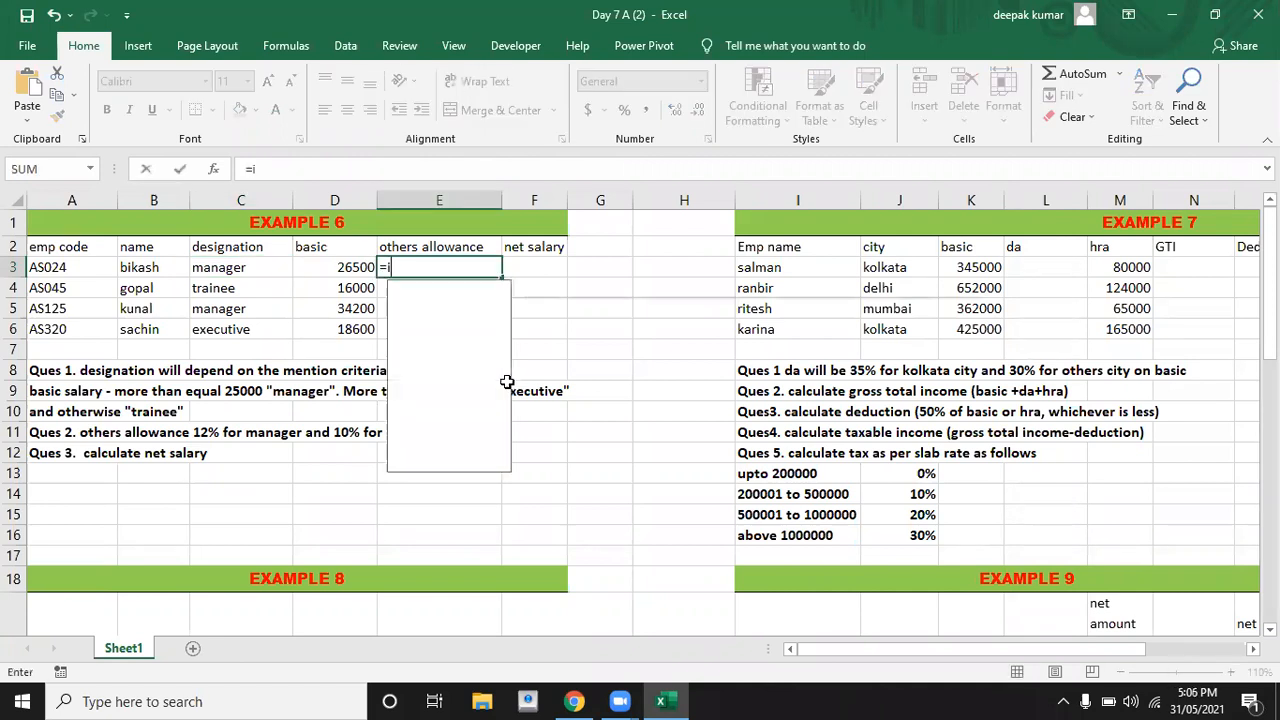
pyautogui.write('if')
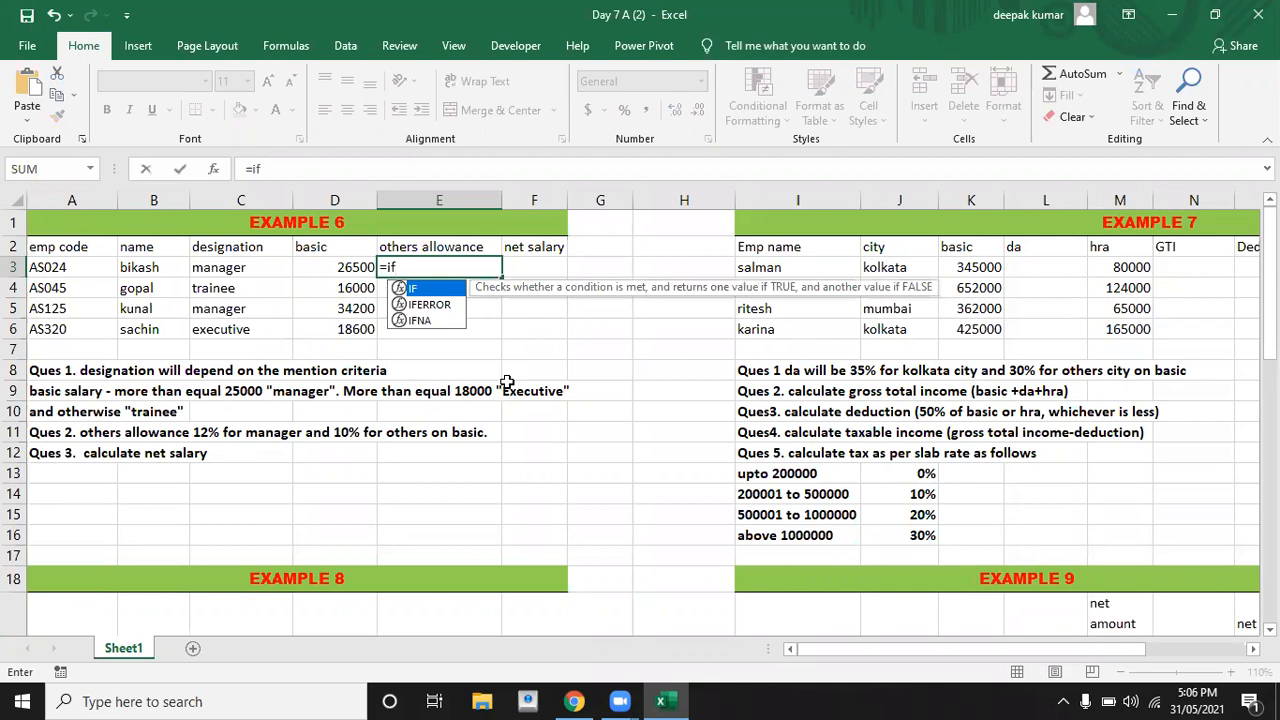
pyautogui.write('(')
pyautogui.press('Left')
pyautogui.press('Left')
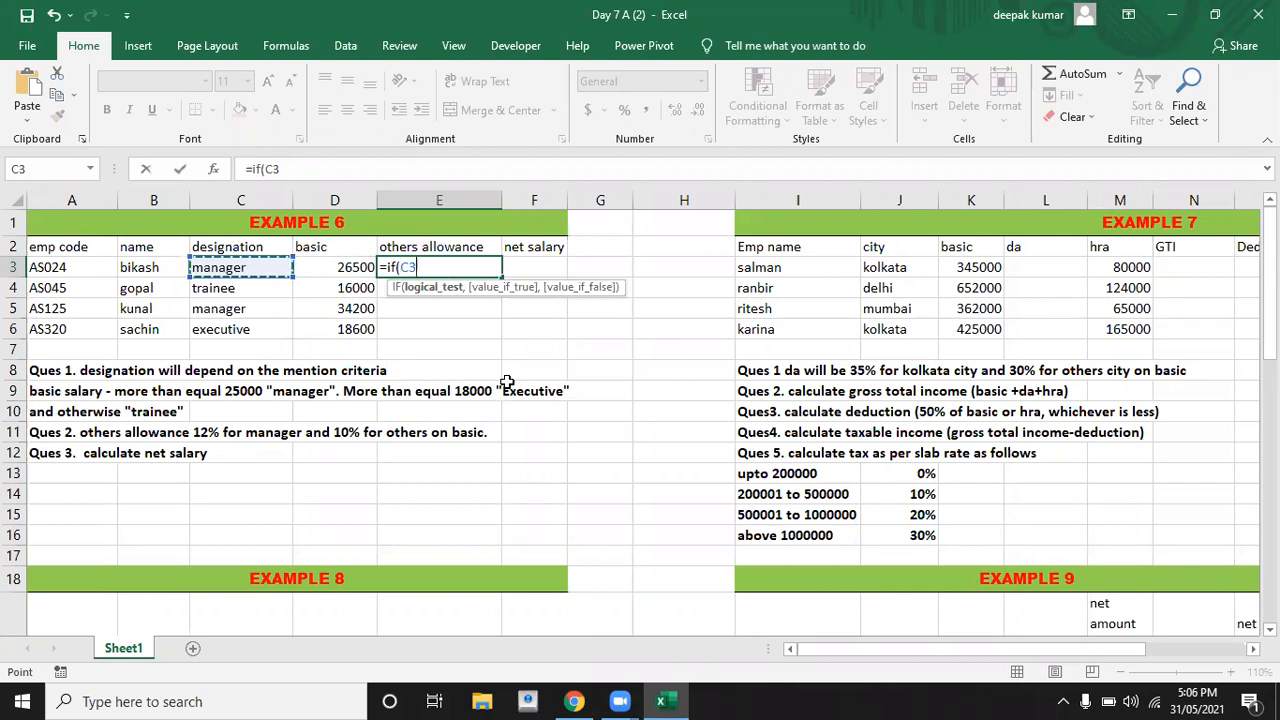
pyautogui.write('="')
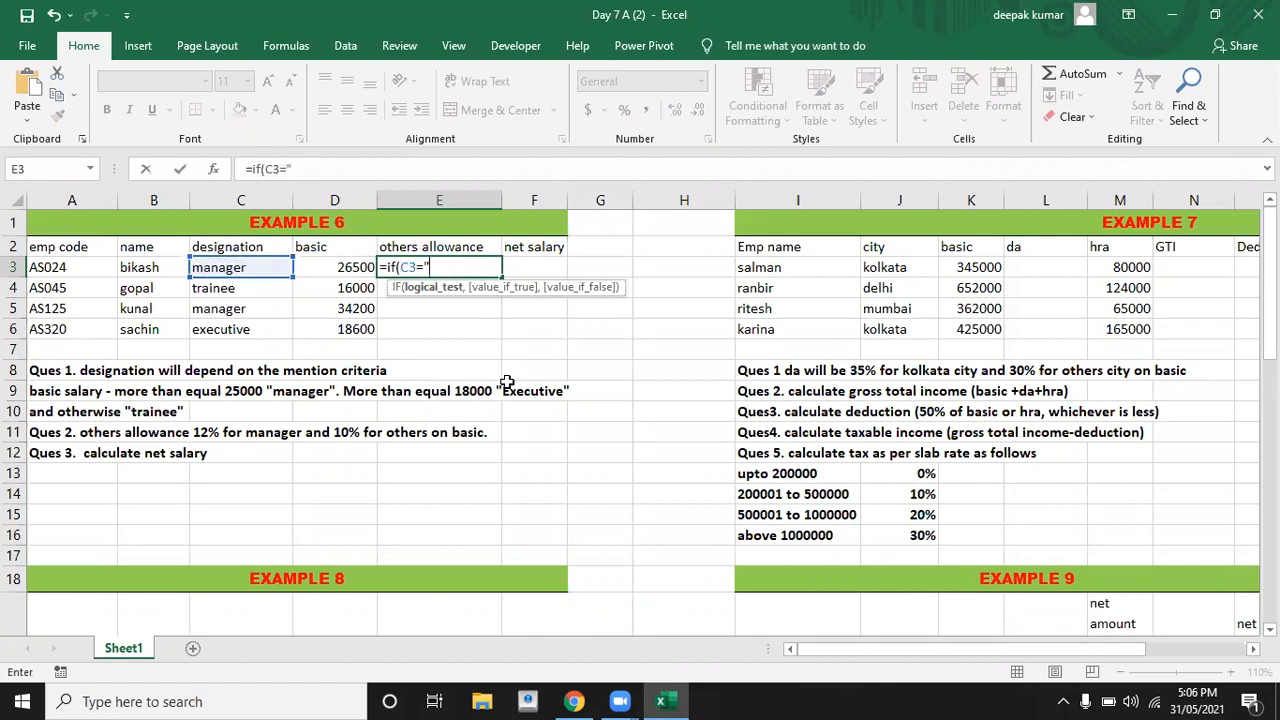
pyautogui.write('manager",')
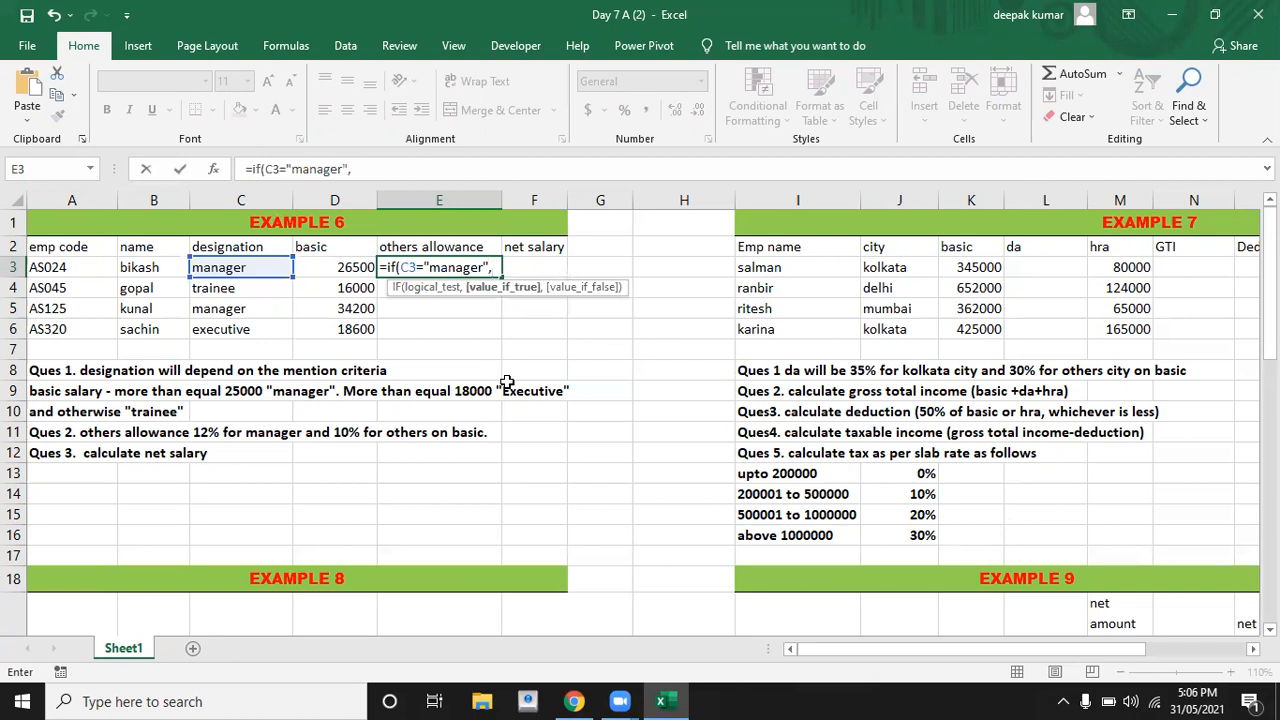
pyautogui.click(343, 267)
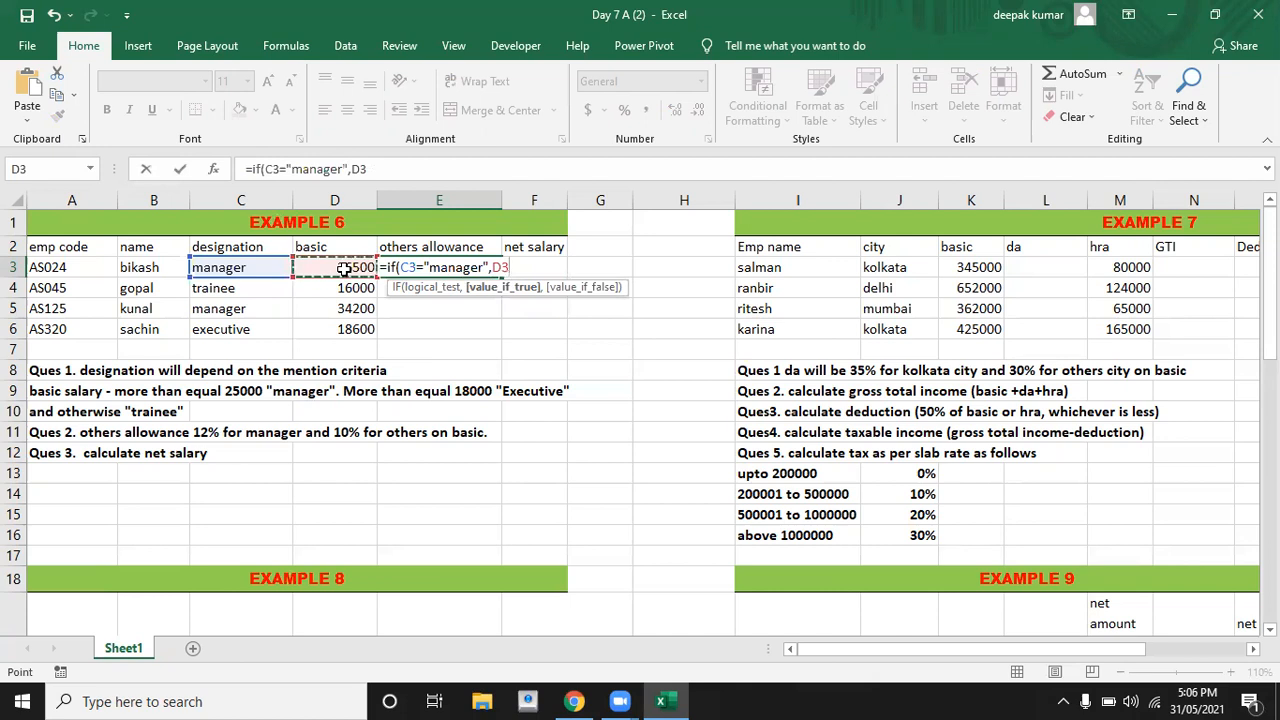
pyautogui.write('*12%')
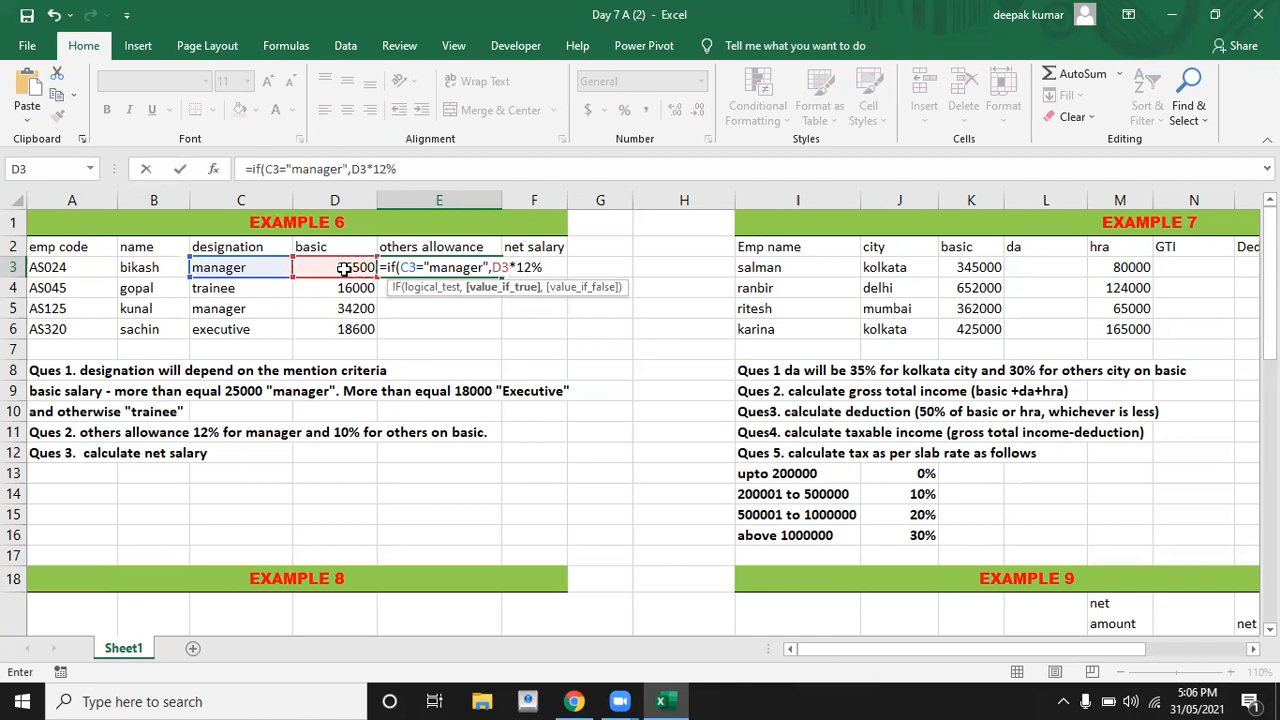
pyautogui.write(',')
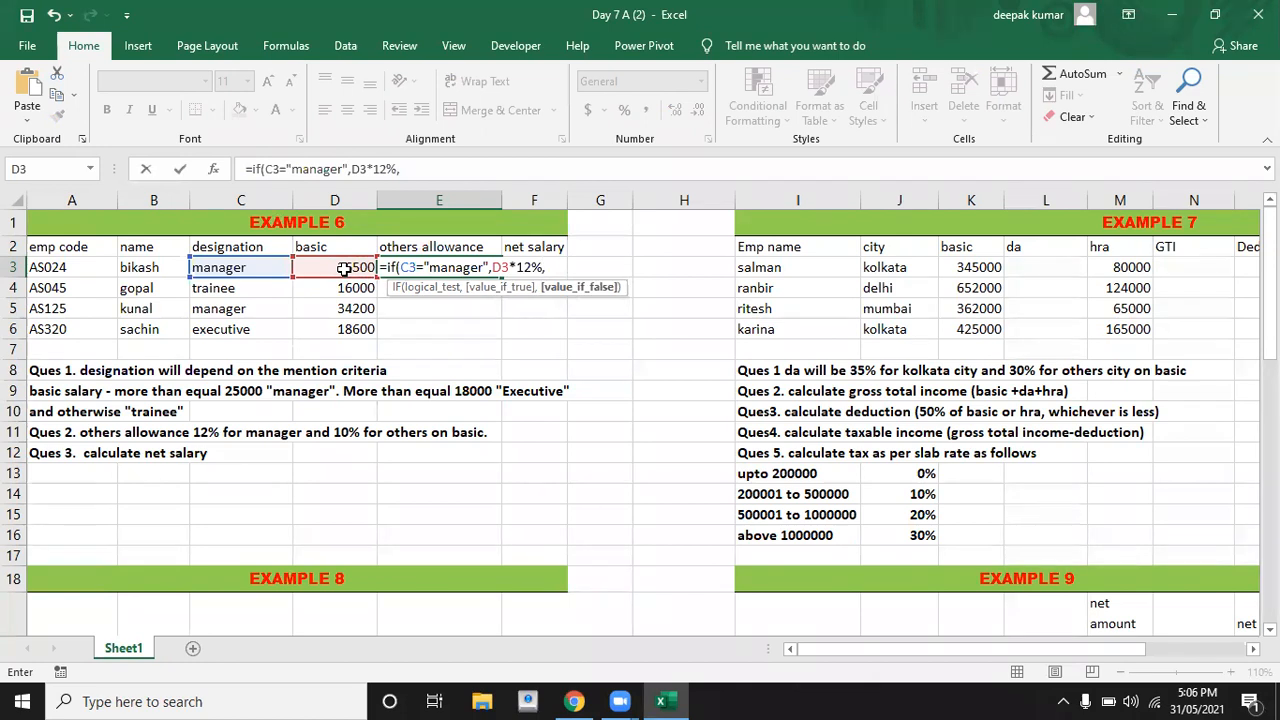
# Complete the E3 formula with D3*10% for all other designations and fill it down through E6
pyautogui.click(343, 268)
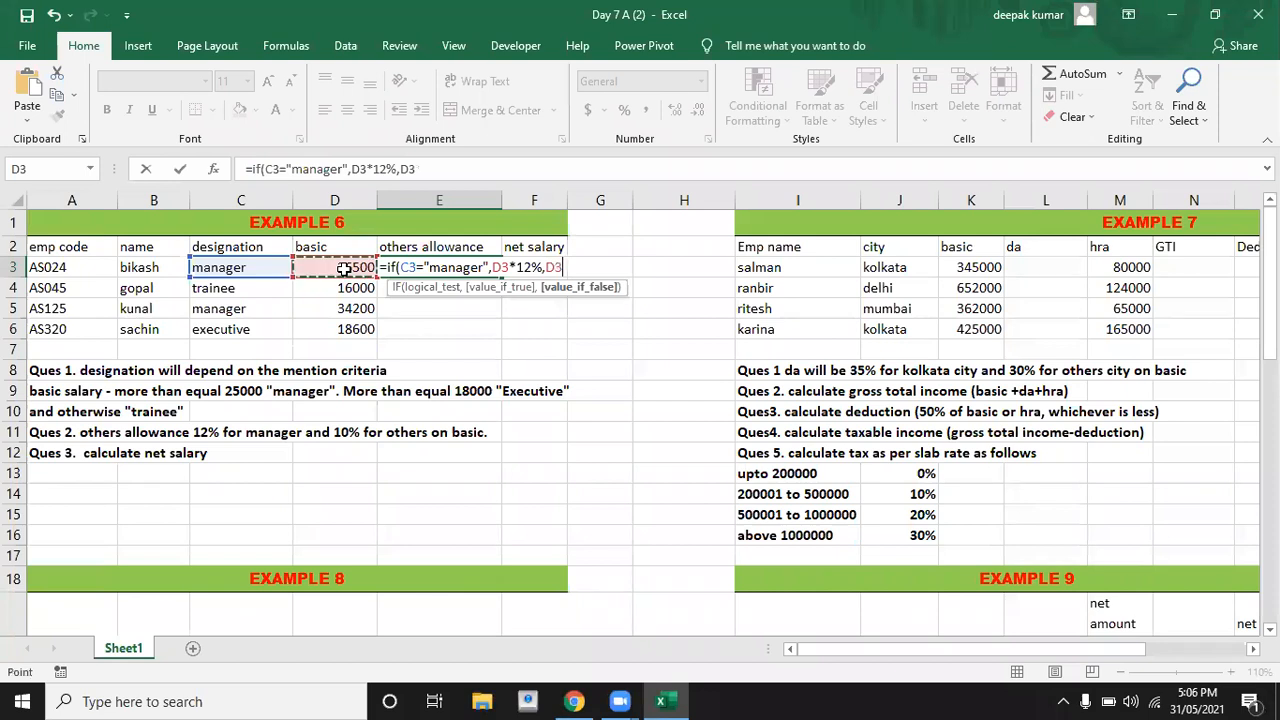
pyautogui.write('*10%)')
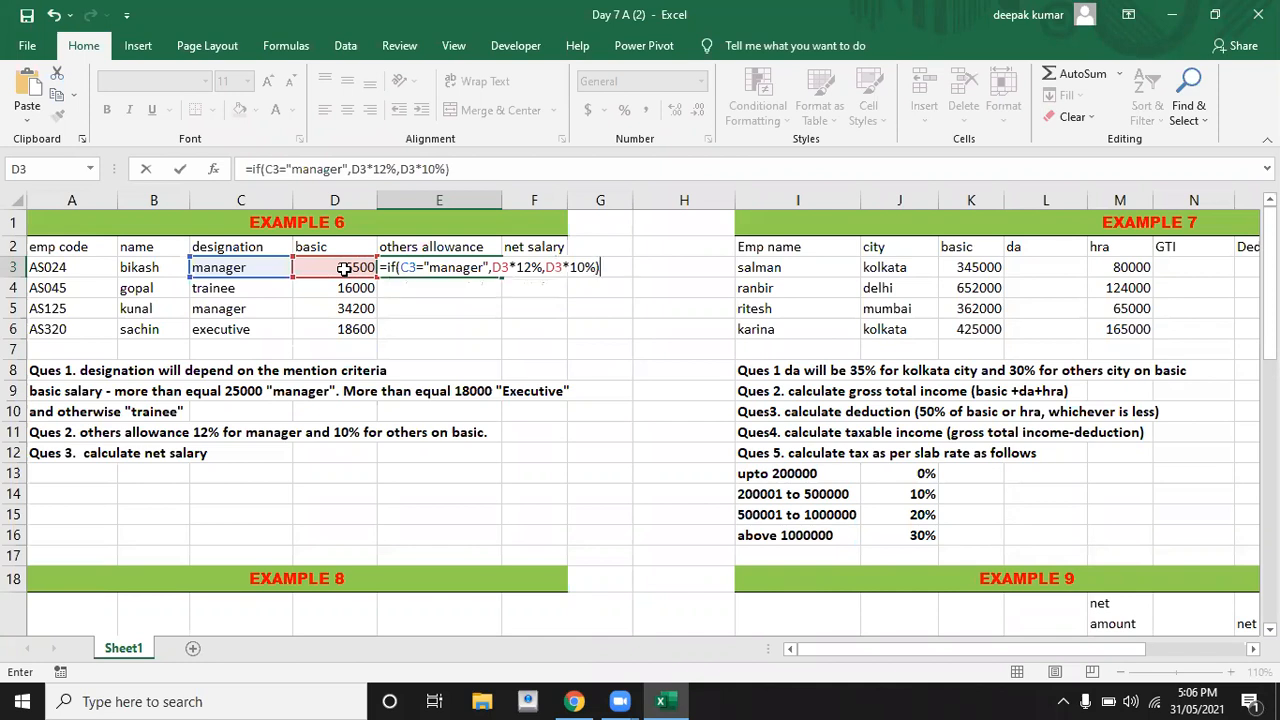
pyautogui.press('Return')
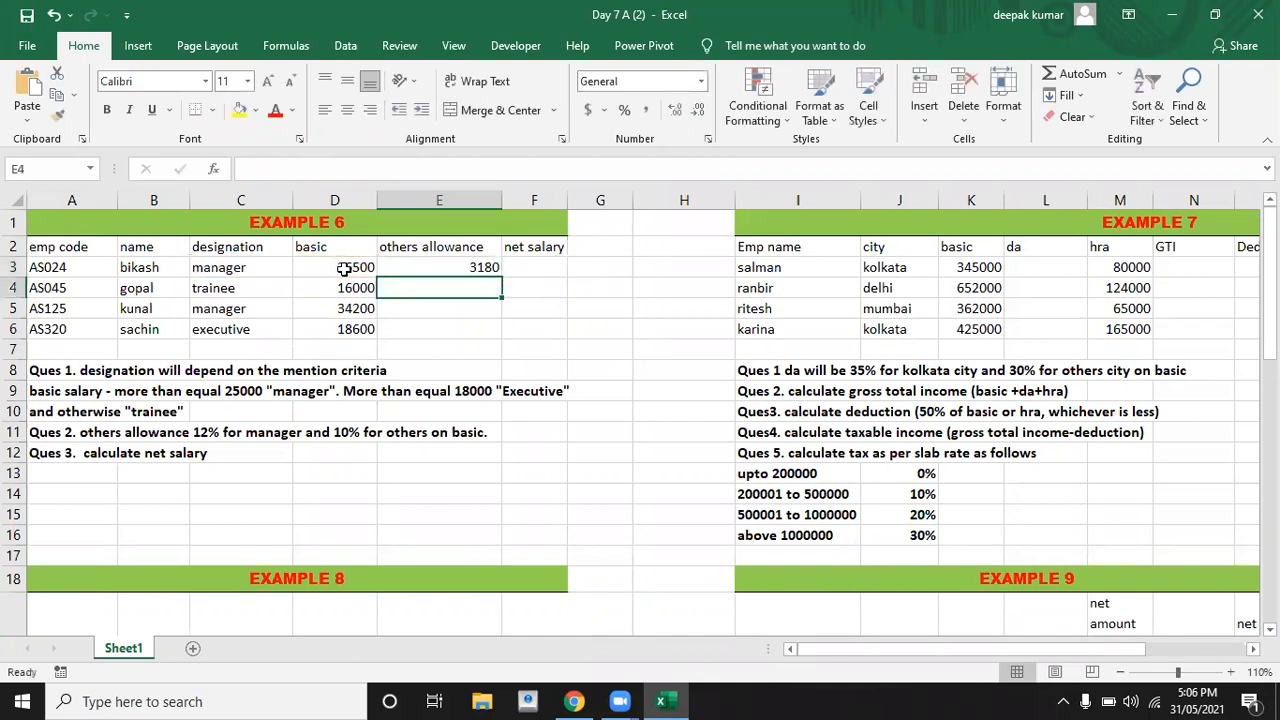
pyautogui.click(427, 262)
pyautogui.moveTo(497, 279); pyautogui.dragTo(507, 347)
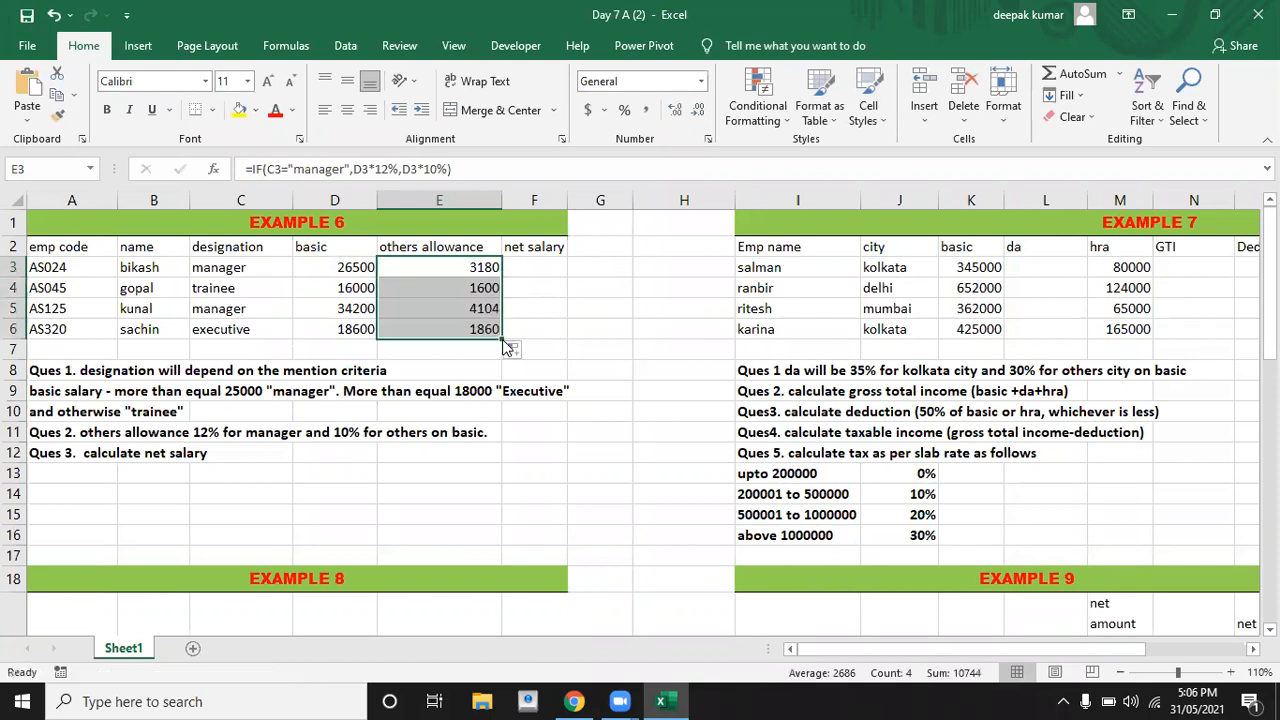
# Calculate net salary in F3 as D3+E3 and fill the formula down through F6
pyautogui.click(536, 267)
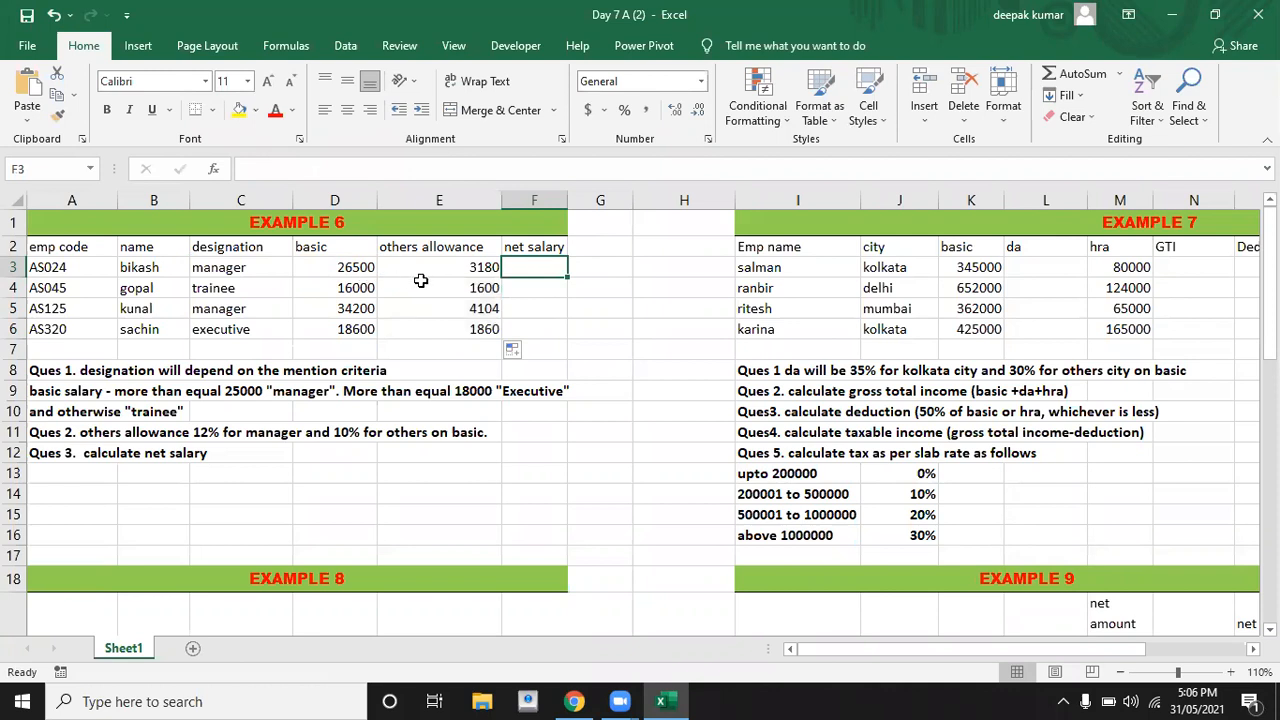
pyautogui.write('=')
pyautogui.press('Left')
pyautogui.press('Left')
pyautogui.press('Left')
pyautogui.press('Right')
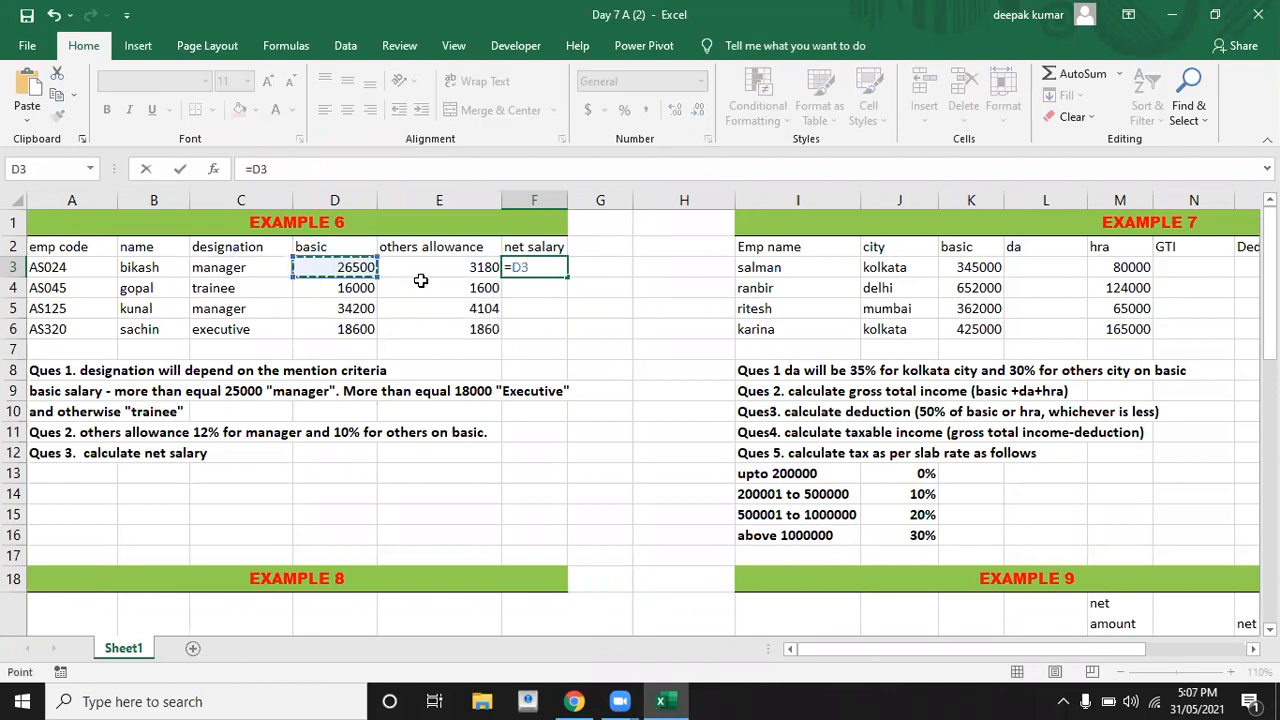
pyautogui.write('+')
pyautogui.press('Left')
pyautogui.press('Return')
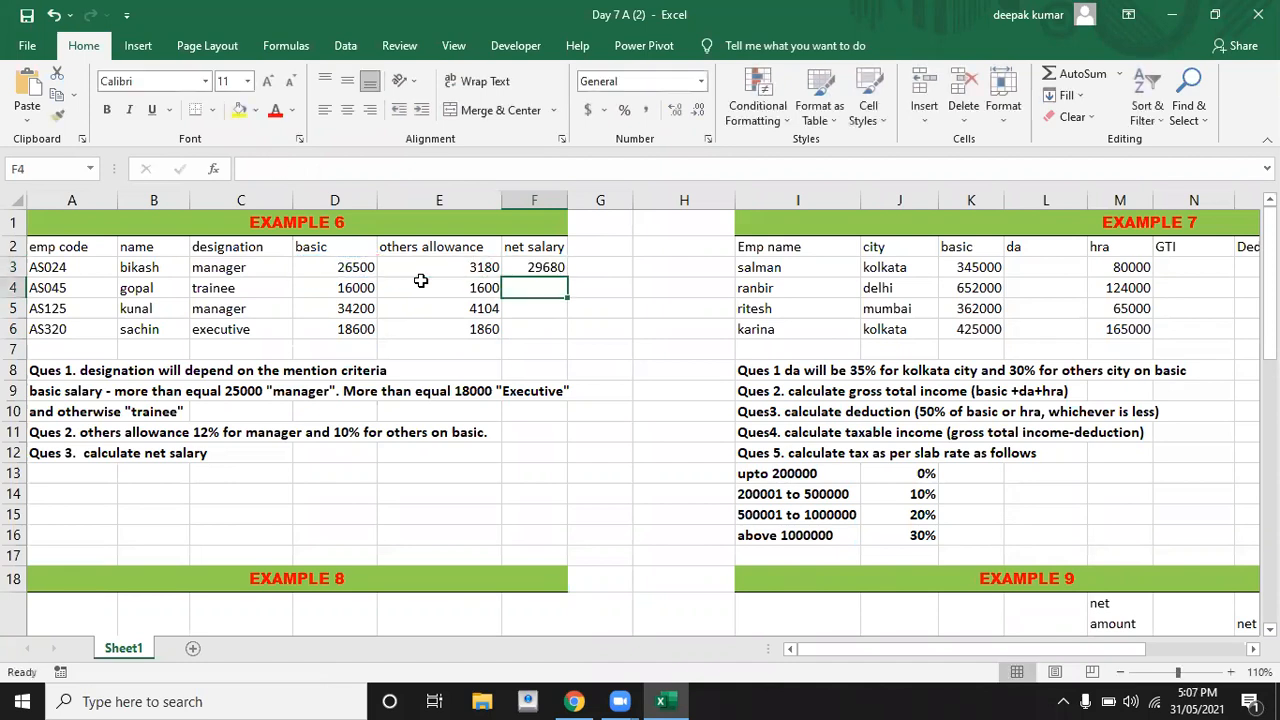
pyautogui.click(529, 267)
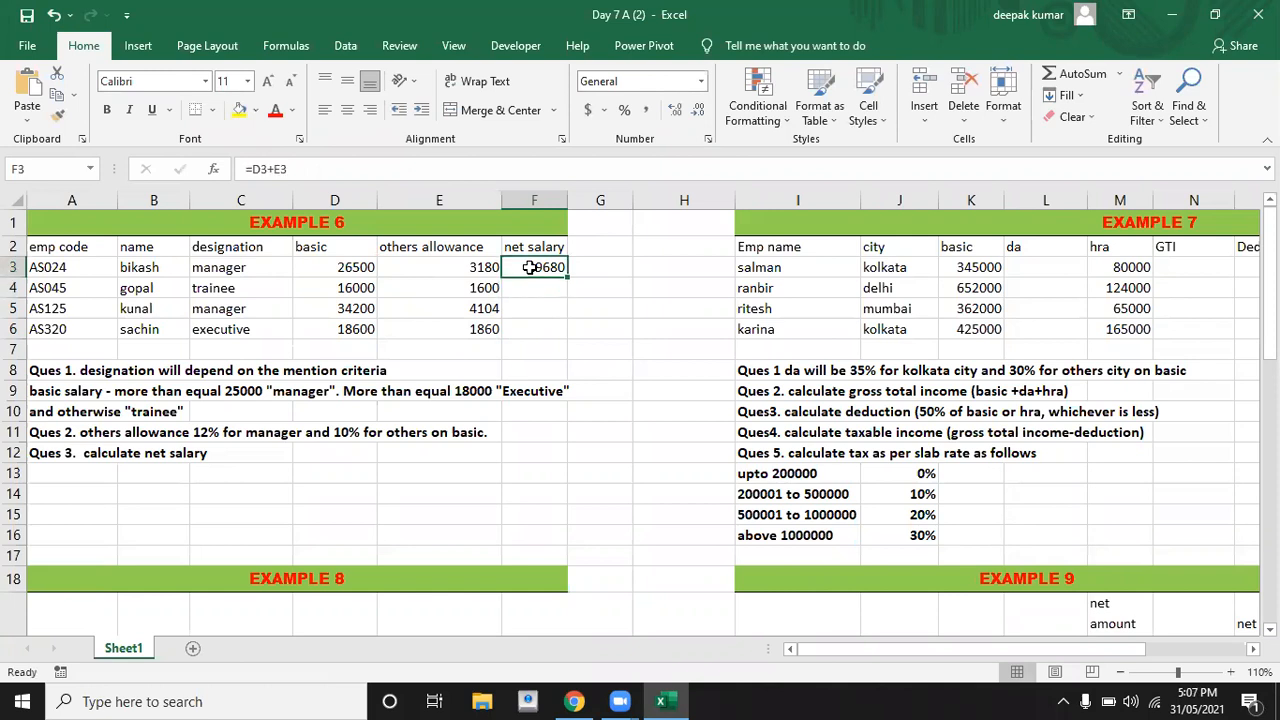
pyautogui.doubleClick(567, 278)
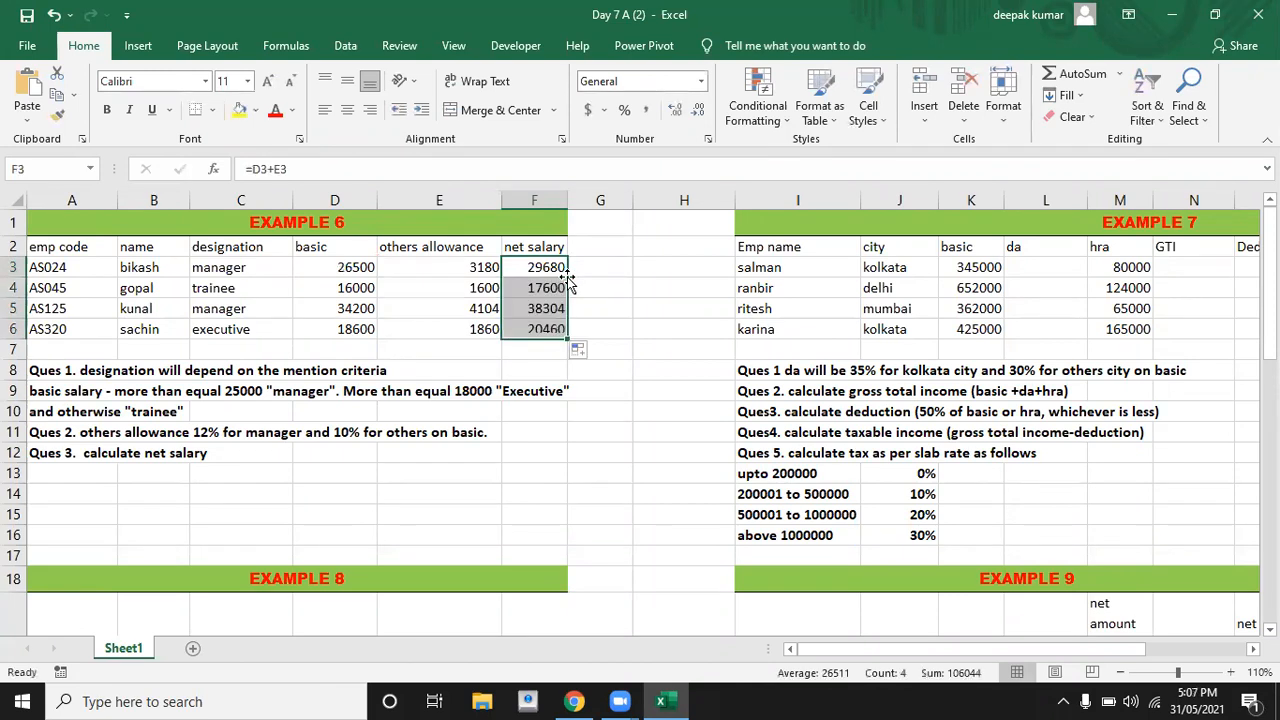
# Examine the Example 7 table from employee name through net income, along with the city-based da question
pyautogui.press('Right')
pyautogui.press('Right')
pyautogui.press('Right')
pyautogui.press('Right')
pyautogui.press('Right')
pyautogui.press('Right')
pyautogui.press('Right')
pyautogui.press('Right')
pyautogui.press('Right')
pyautogui.press('Right')
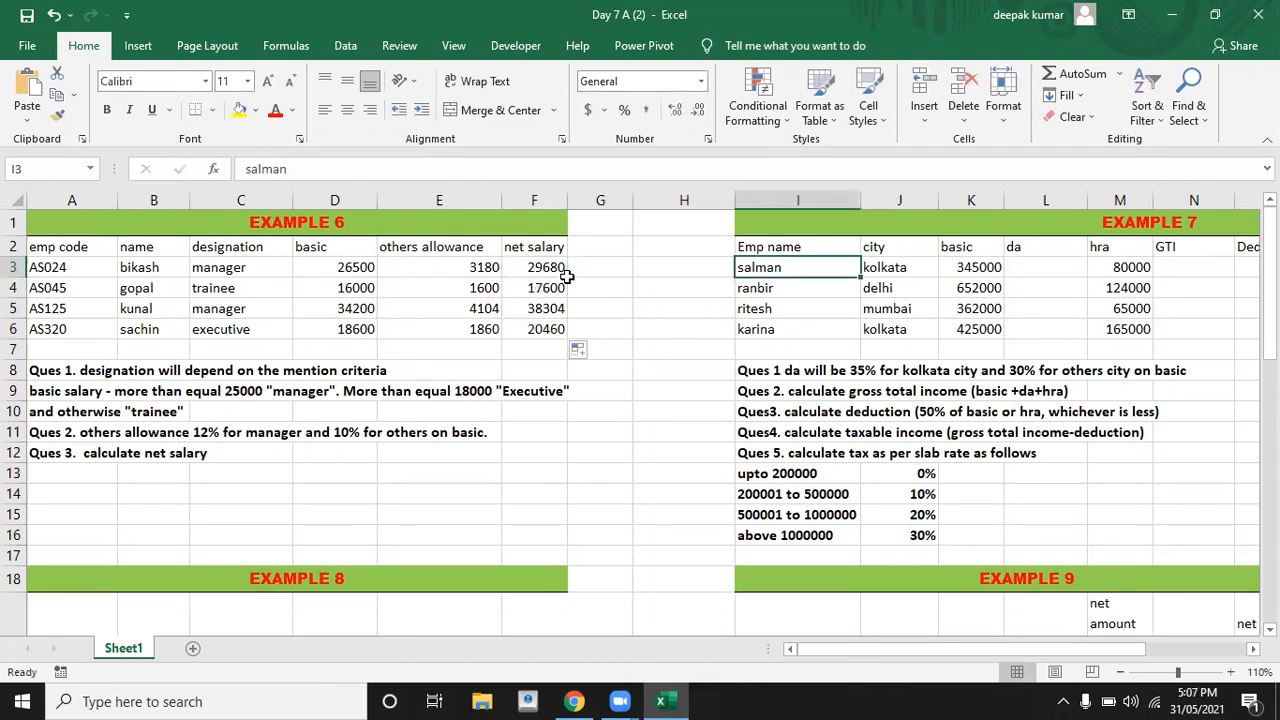
pyautogui.press('Right')
pyautogui.press('Right')
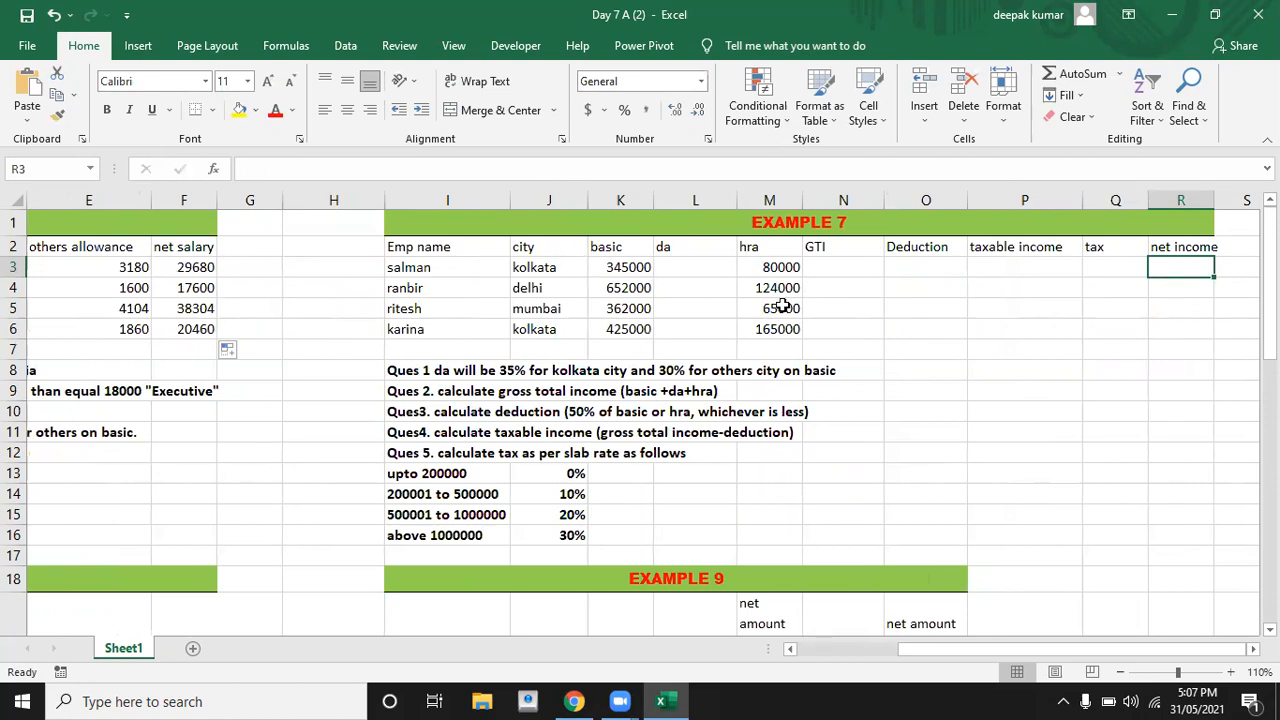
pyautogui.click(858, 272)
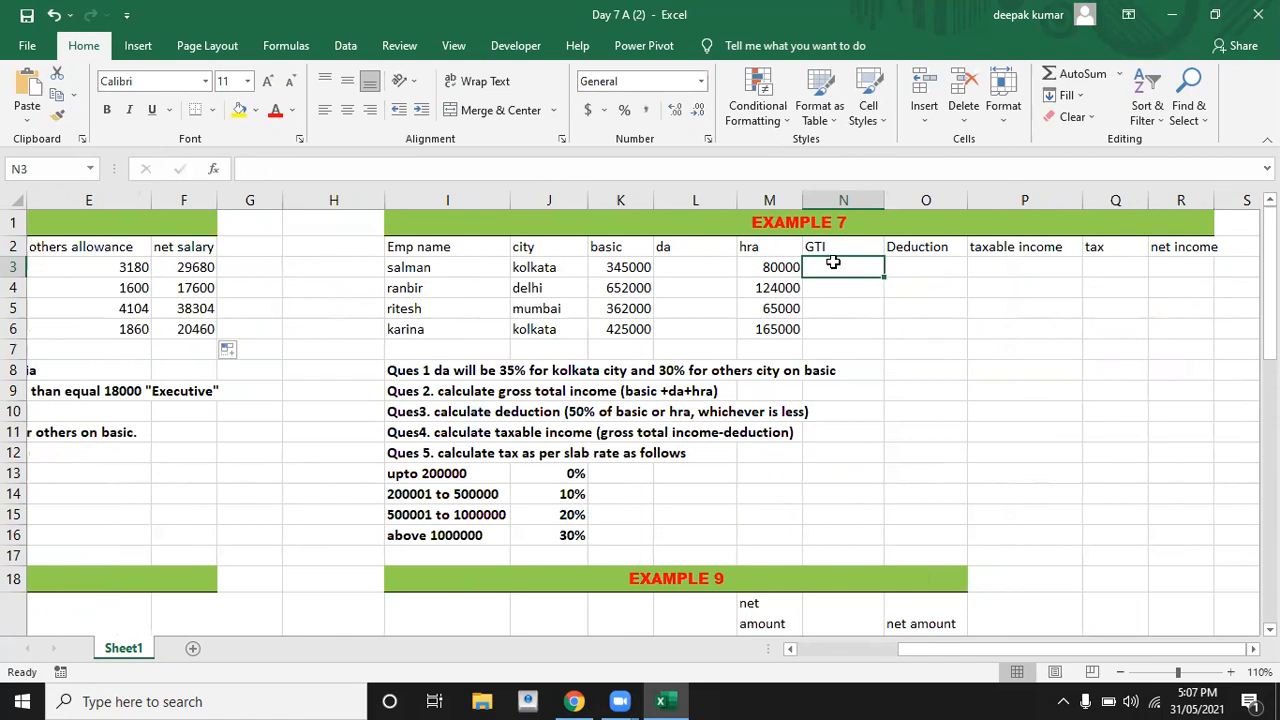
pyautogui.click(674, 264)
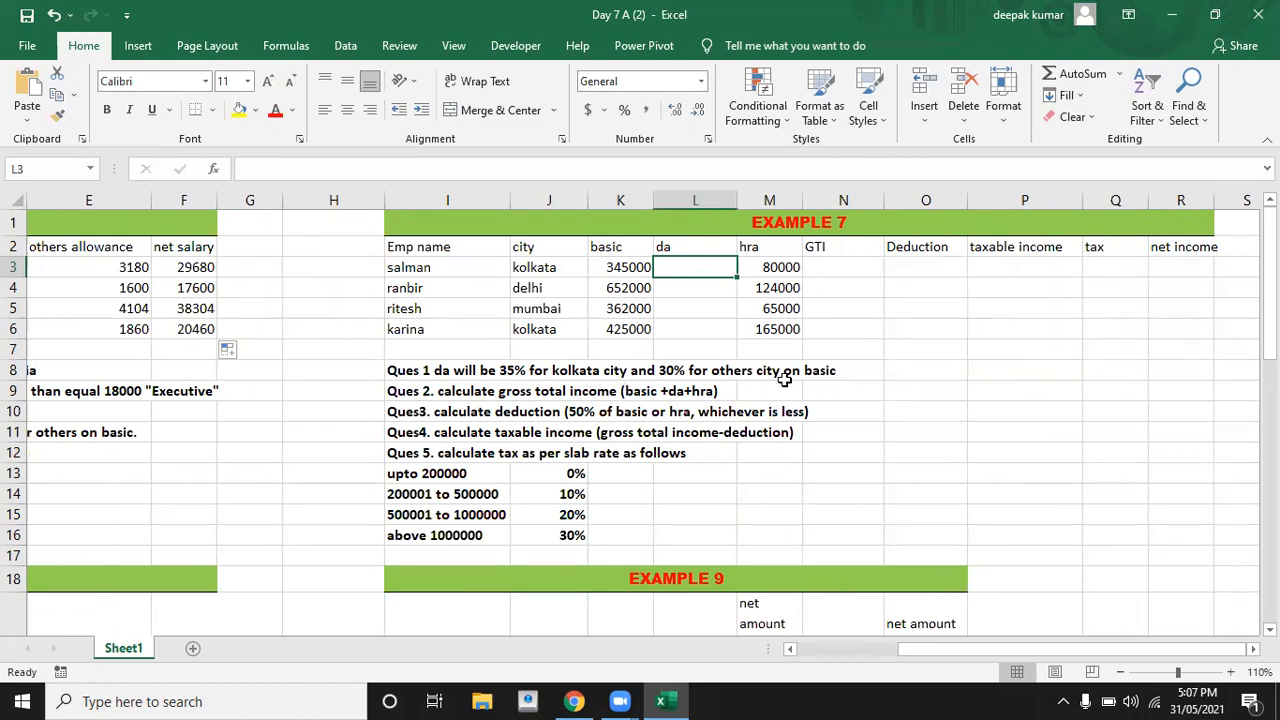
pyautogui.click(529, 263)
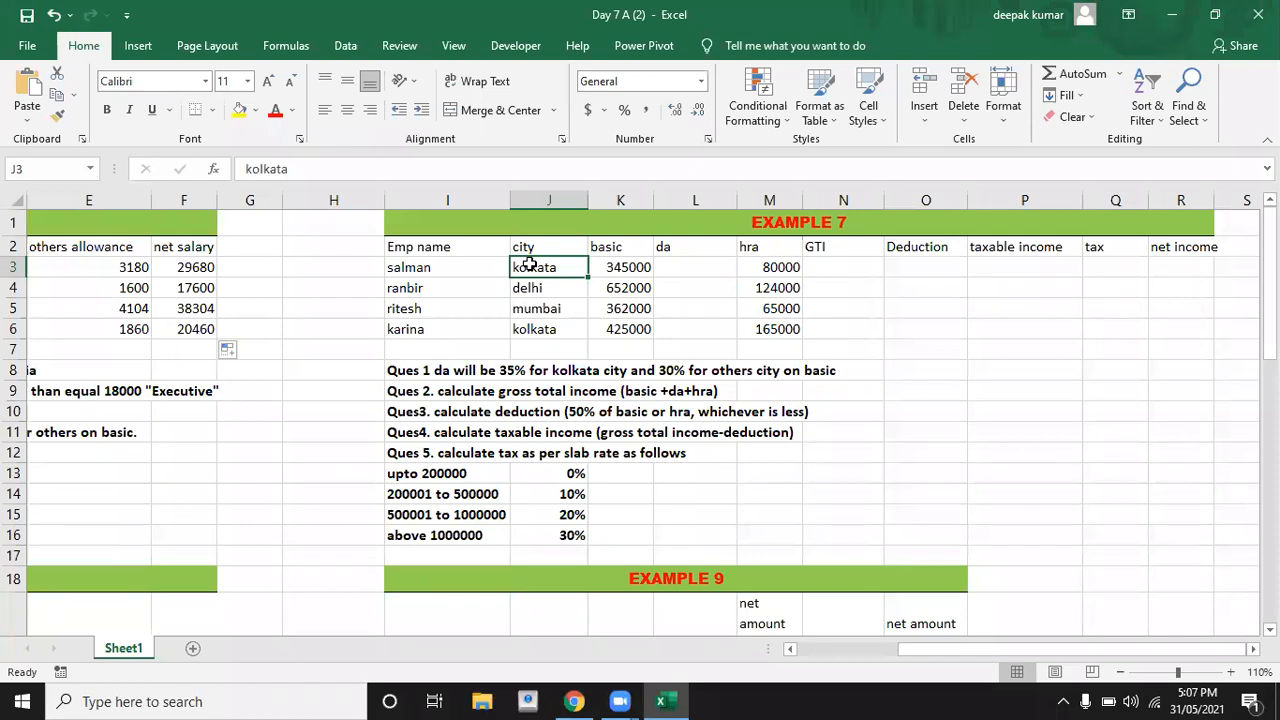
# Begin an IF formula in da cell L3 that returns K3*35% when J3 equals "kolkata"
pyautogui.click(670, 277)
pyautogui.write('=')
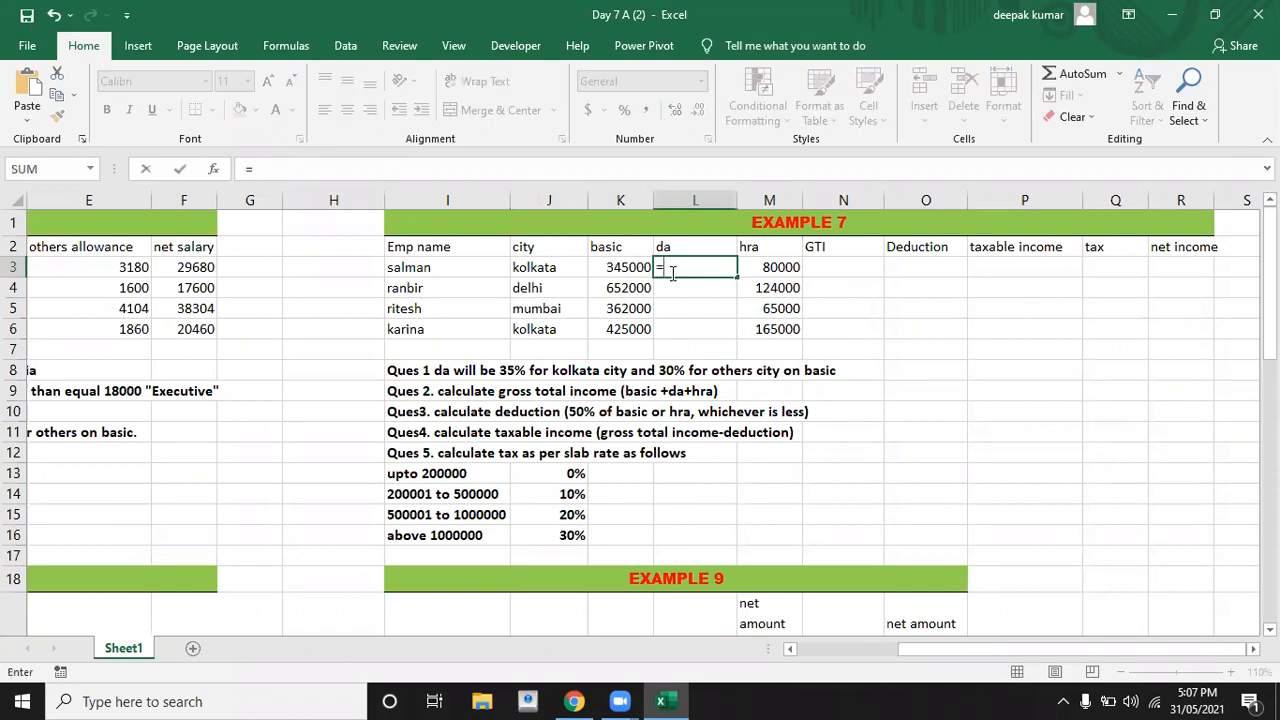
pyautogui.write('if(')
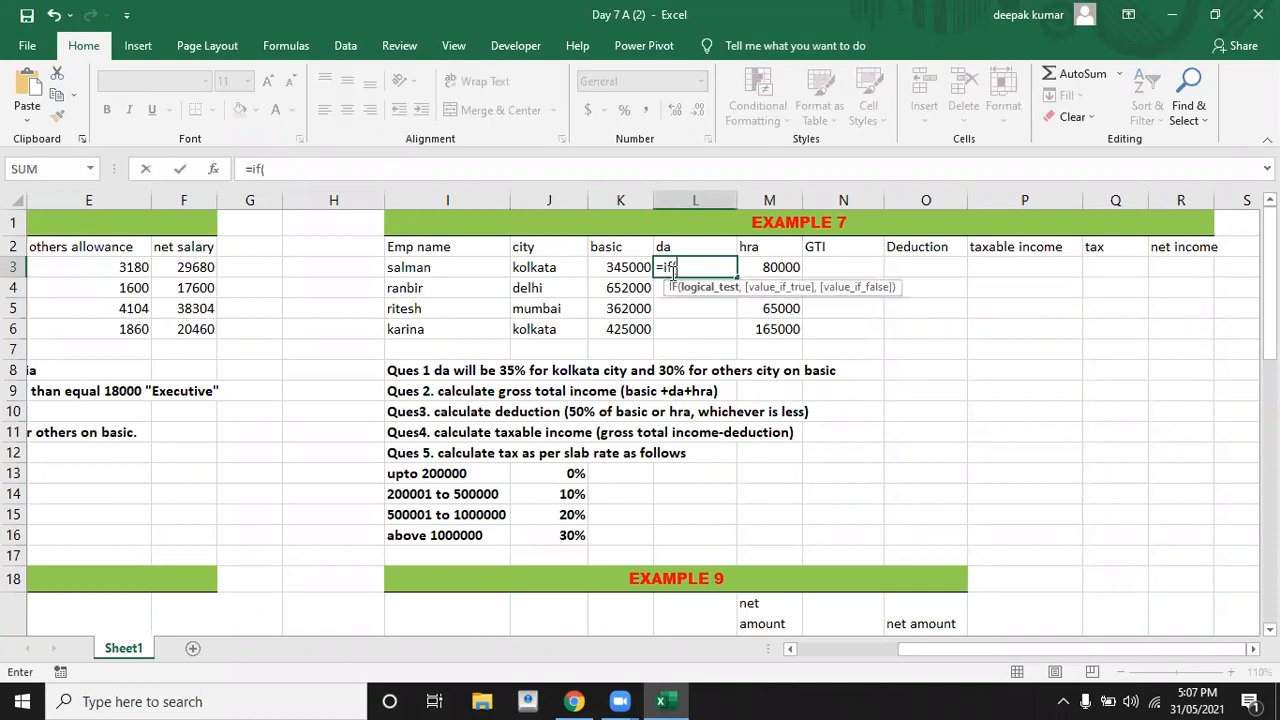
pyautogui.press('Left')
pyautogui.press('Left')
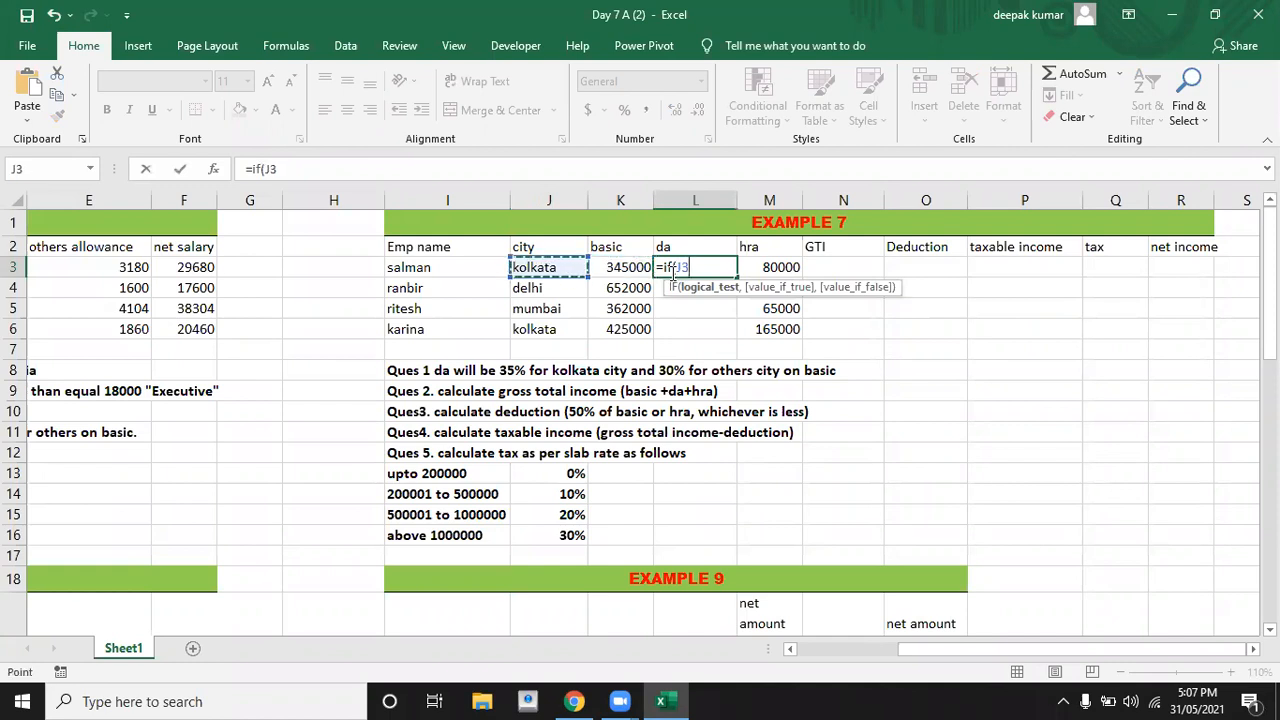
pyautogui.write('="kolkata')
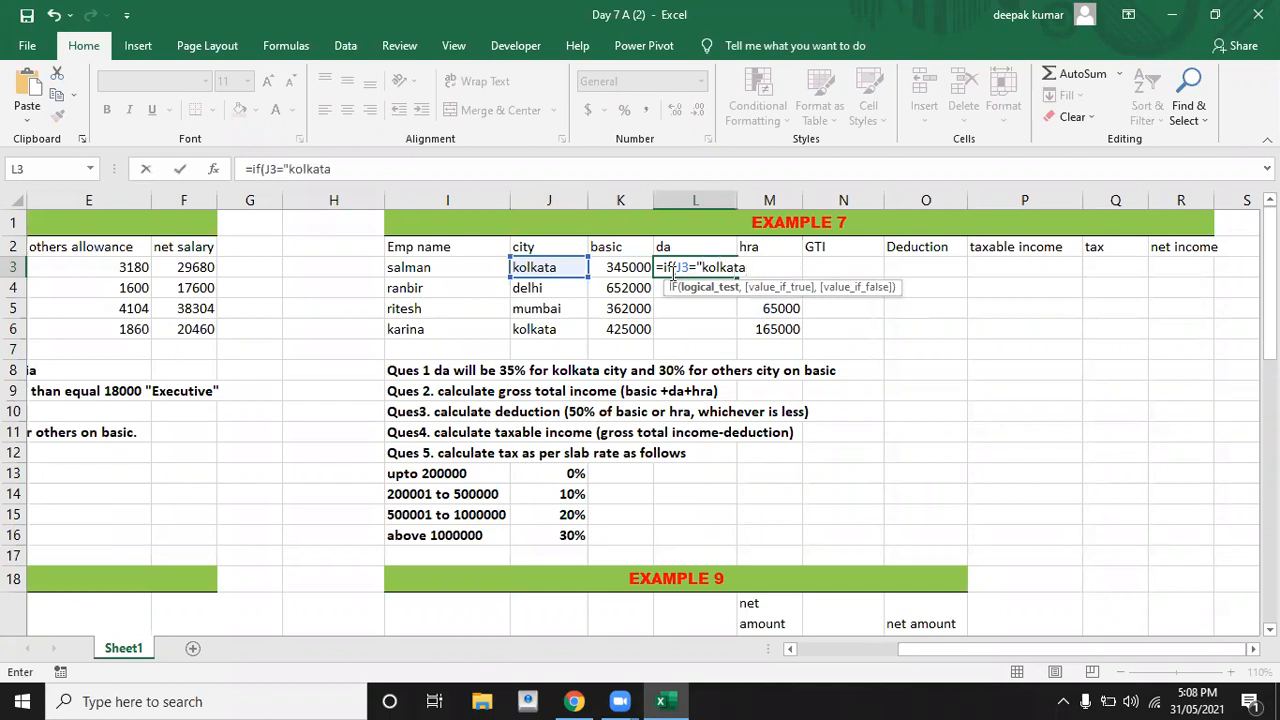
pyautogui.write('",')
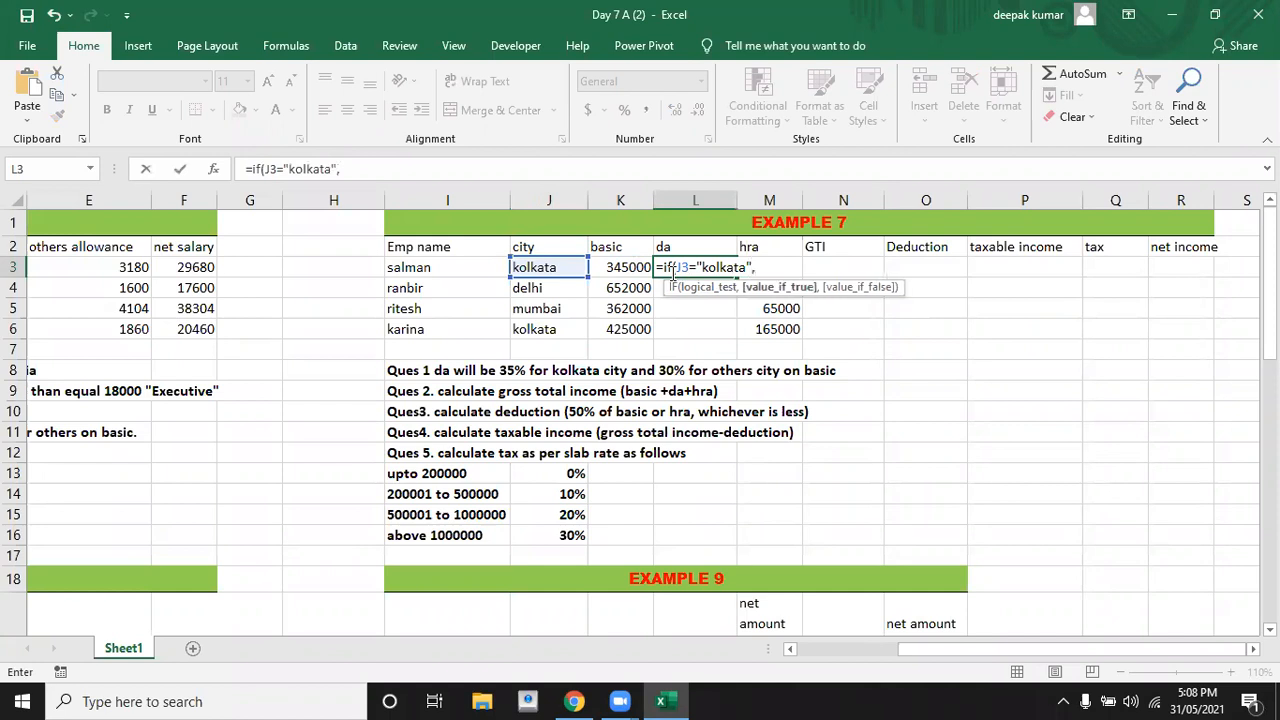
pyautogui.click(620, 267)
pyautogui.write('*35')
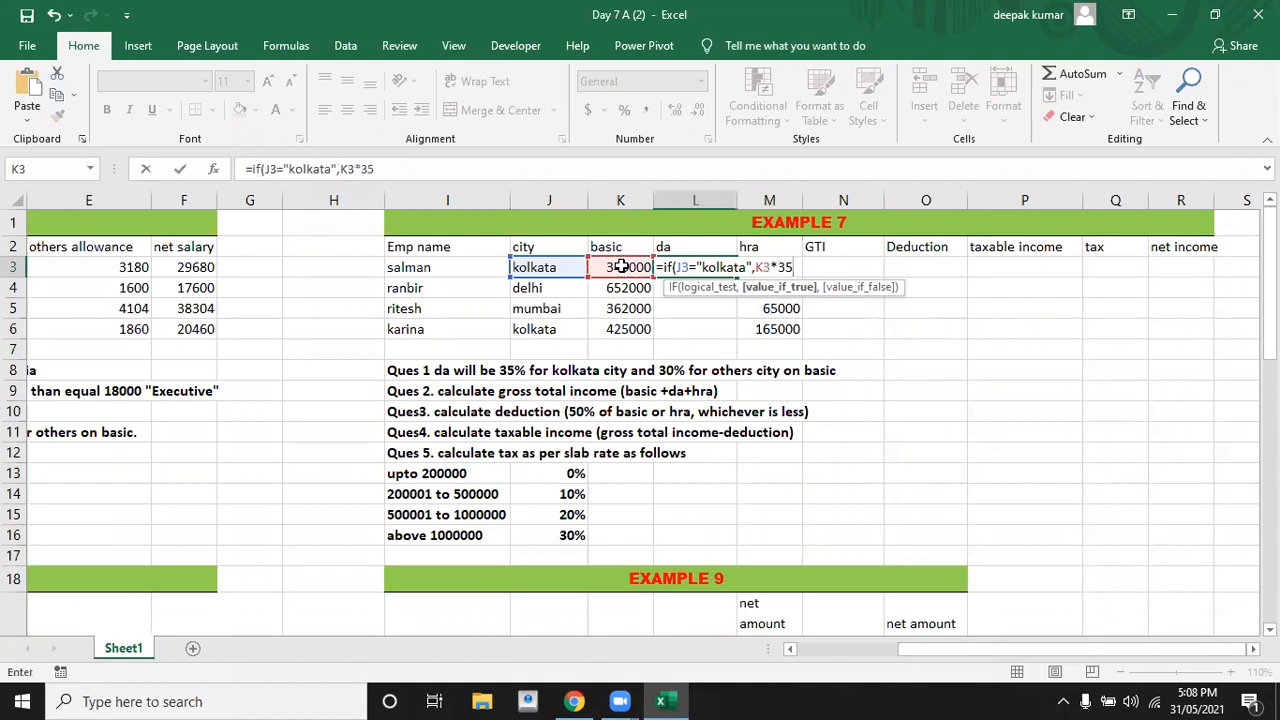
pyautogui.write('%,')
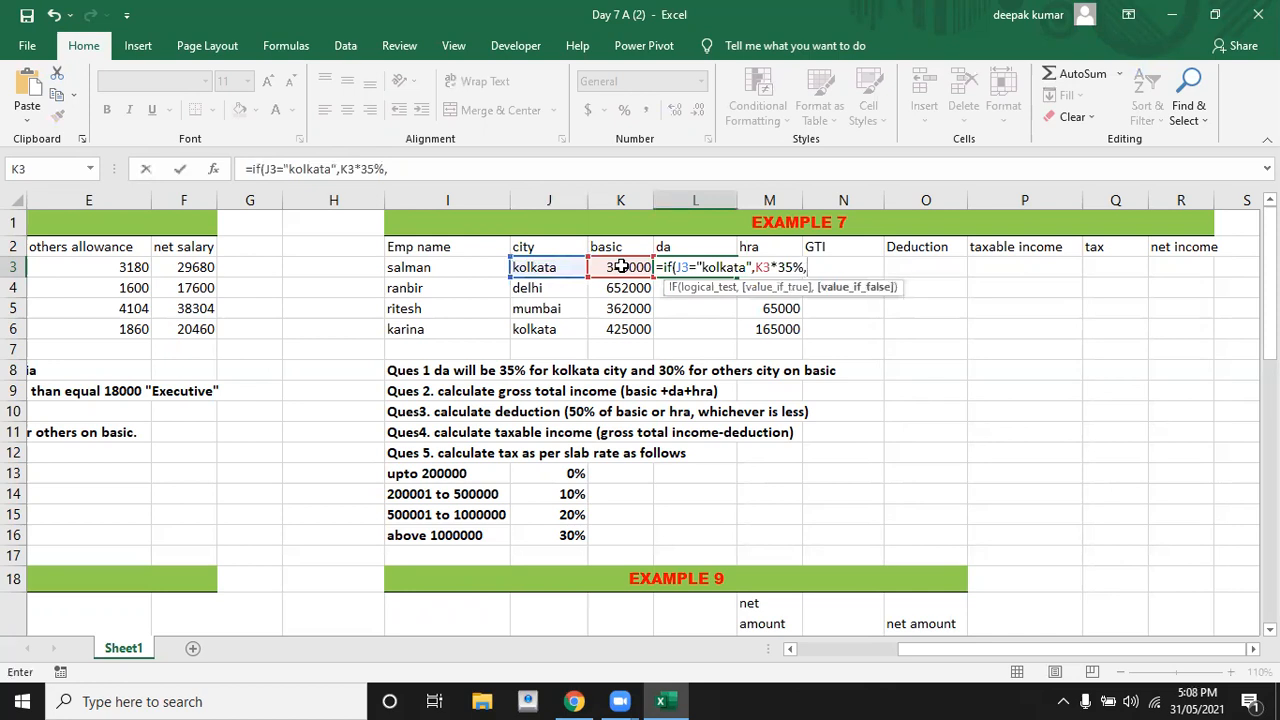
# Complete the L3 formula with K3*30% for all other cities
pyautogui.click(621, 266)
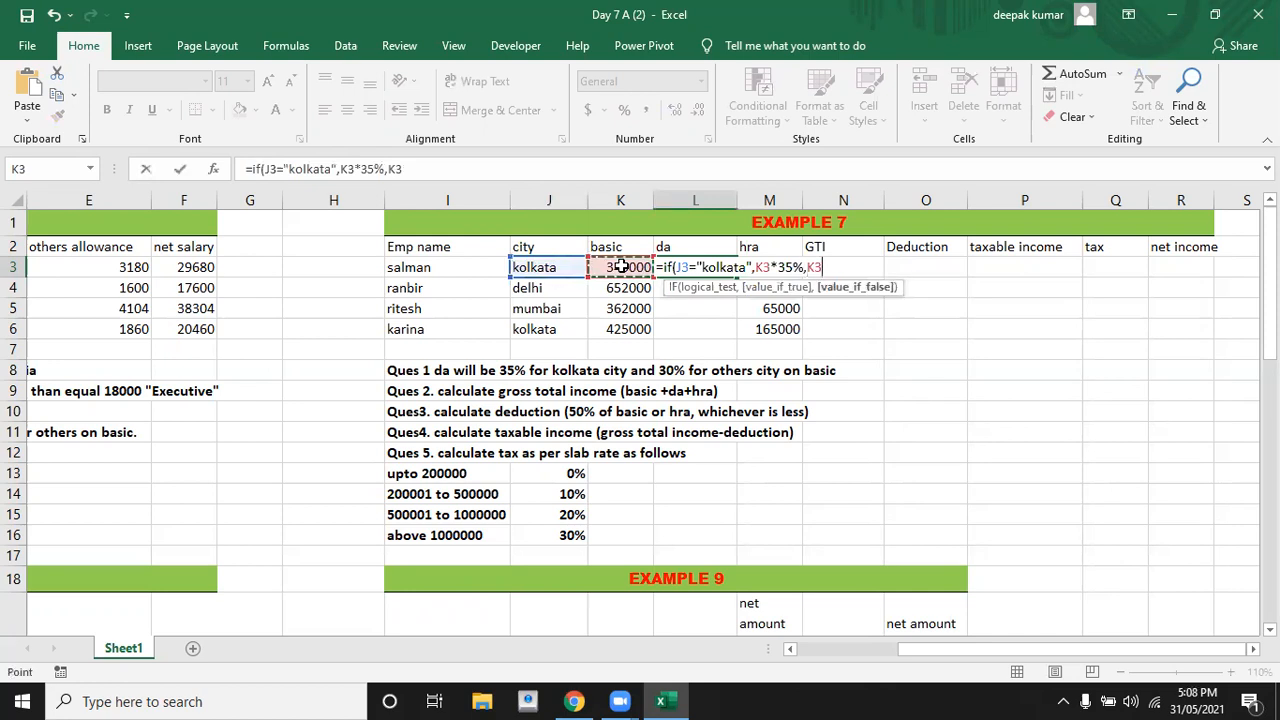
pyautogui.write('*30%')
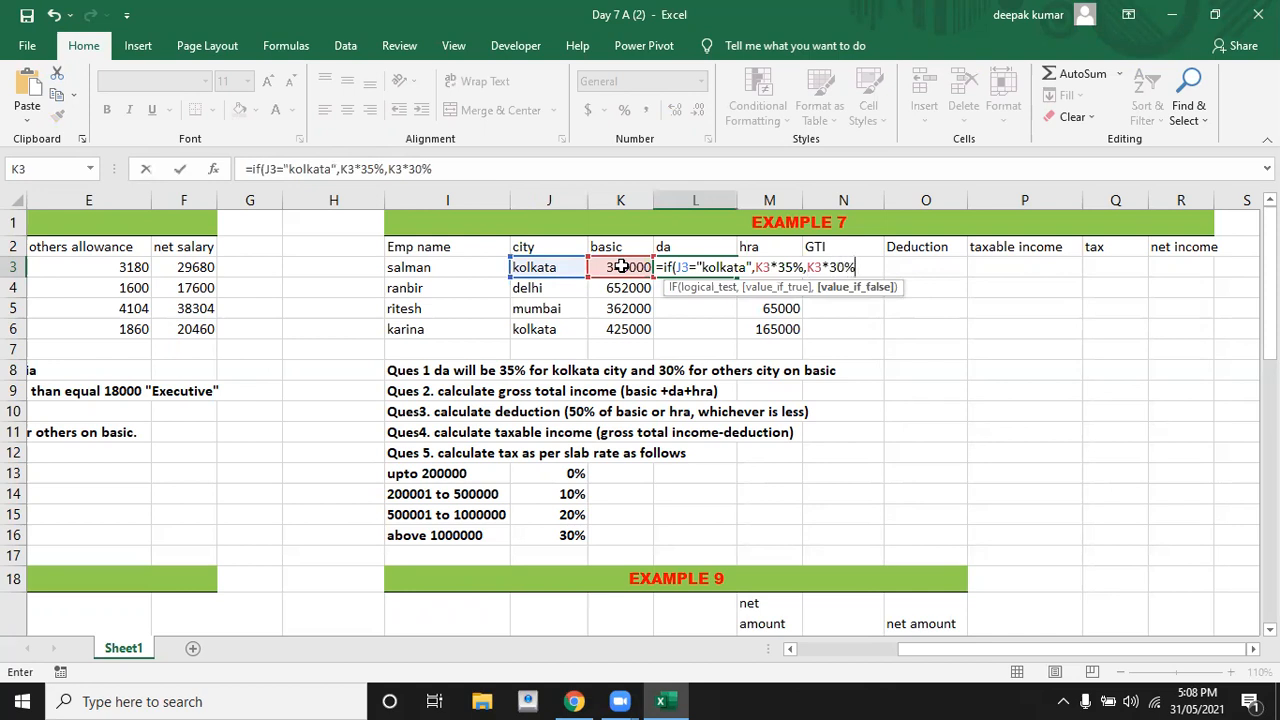
pyautogui.write(')')
pyautogui.press('Return')
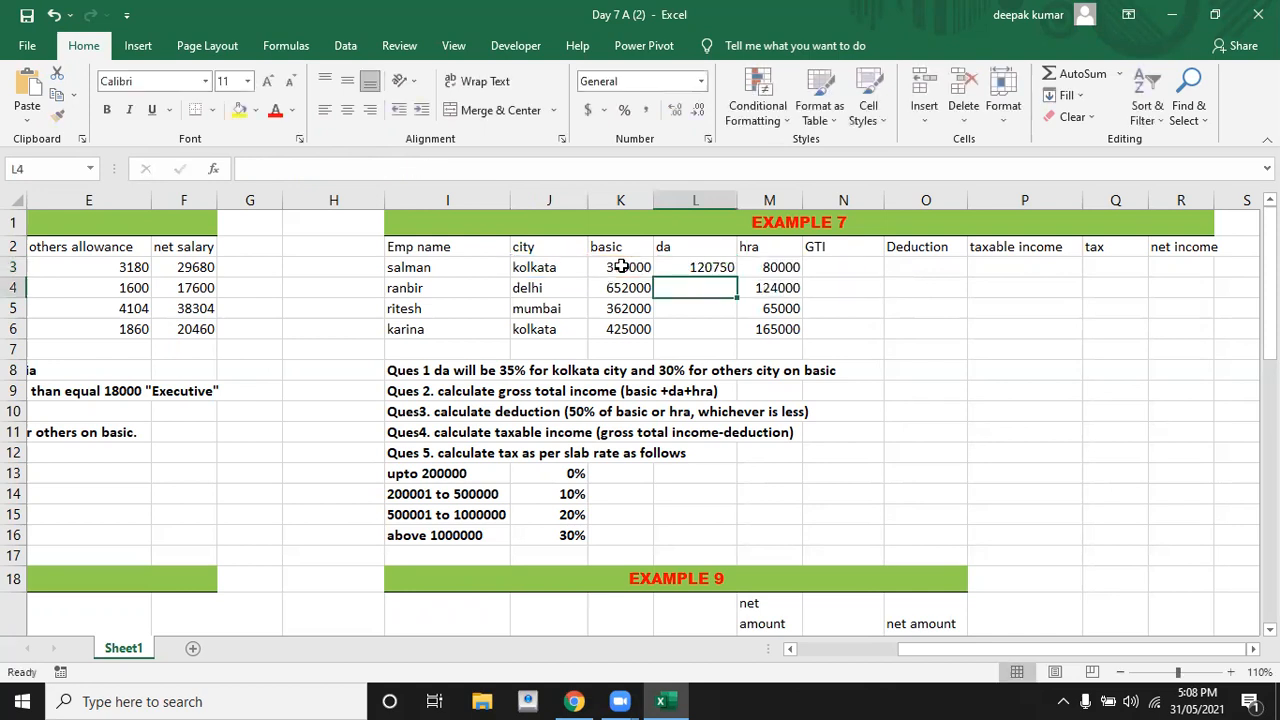
# Fill the da formula from L3 down through L6 only
pyautogui.click(724, 267)
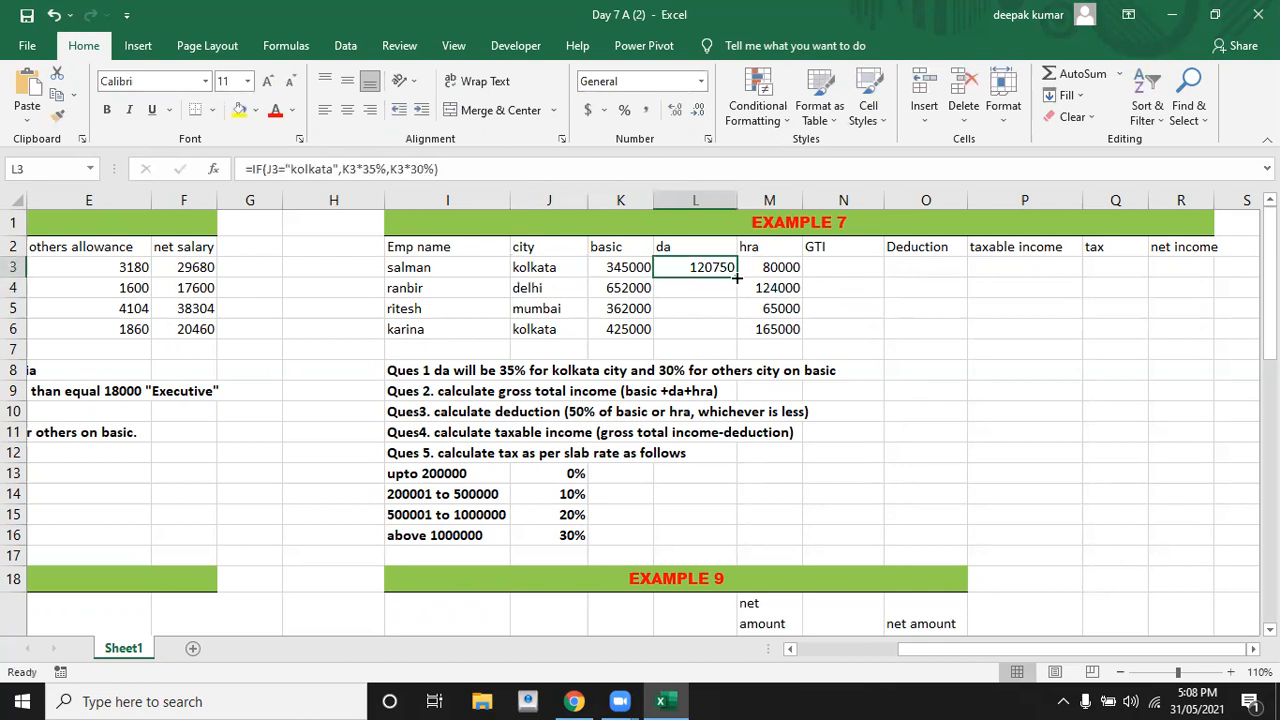
pyautogui.doubleClick(737, 277)
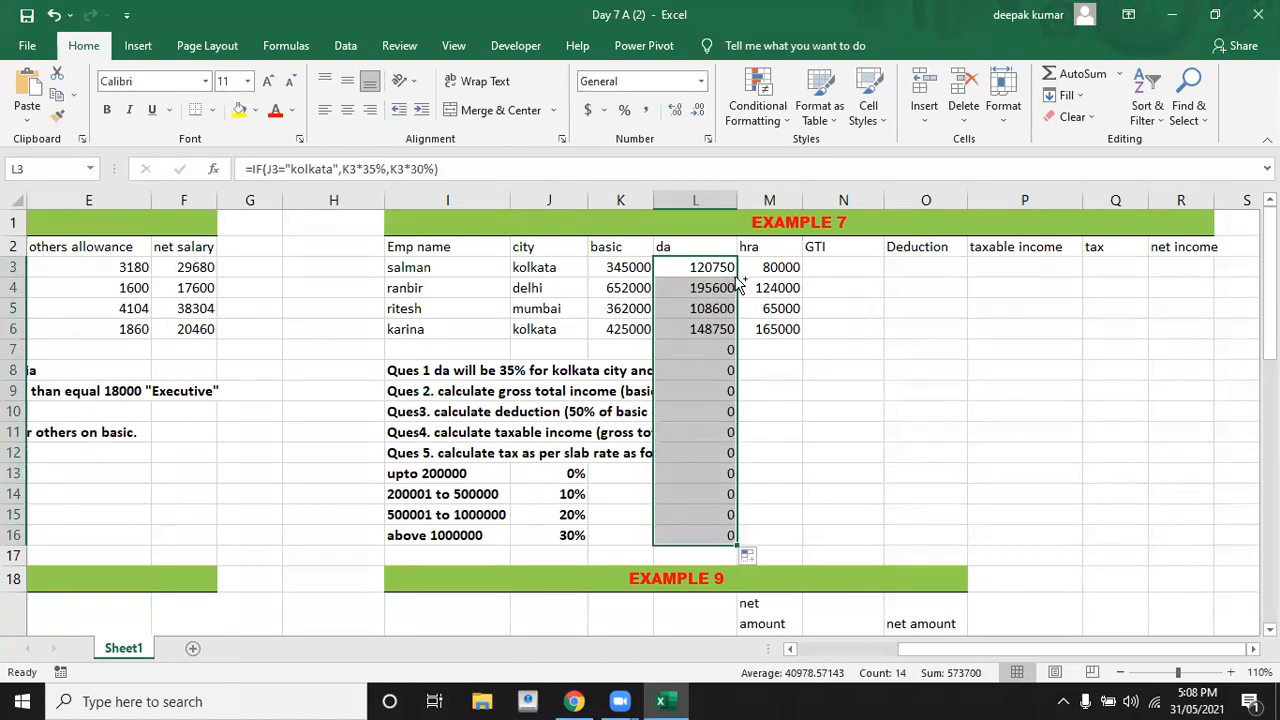
pyautogui.hotkey('ctrl', 'z')
pyautogui.moveTo(740, 277); pyautogui.dragTo(742, 345)
# Calculate the gross total income in GTI cell N3 as K3+L3+M3
pyautogui.click(855, 266)
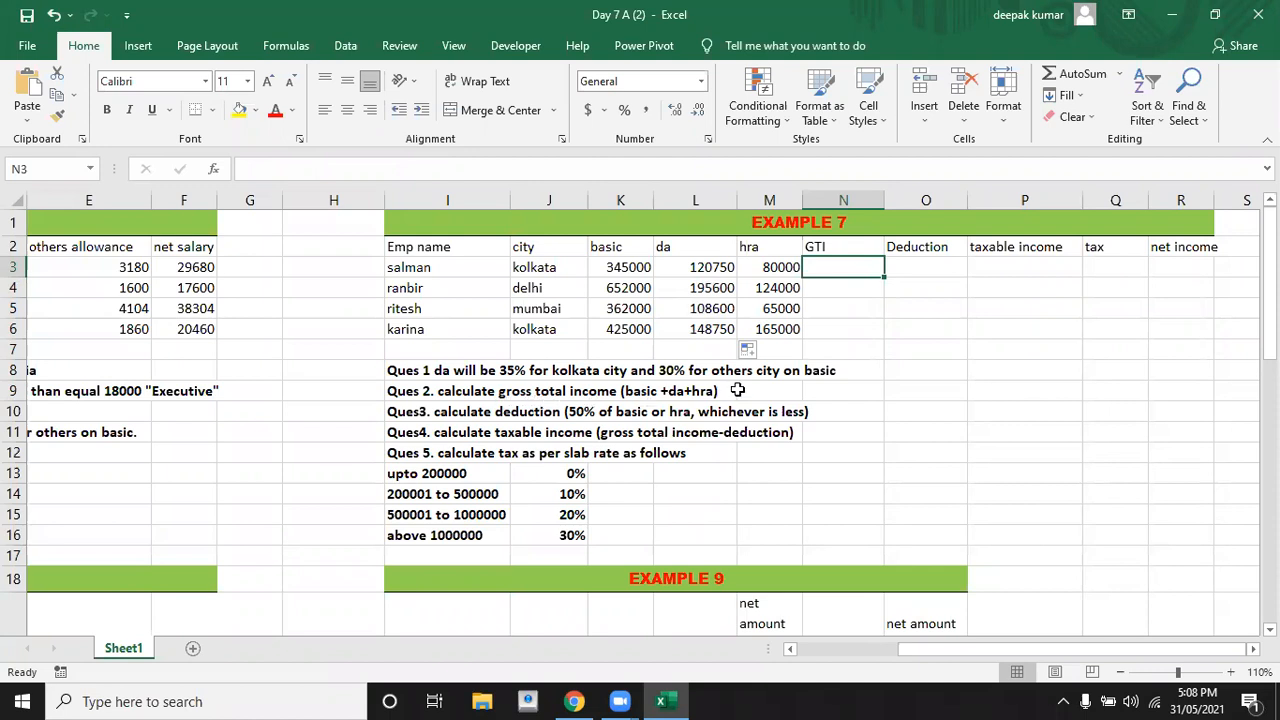
pyautogui.write('=')
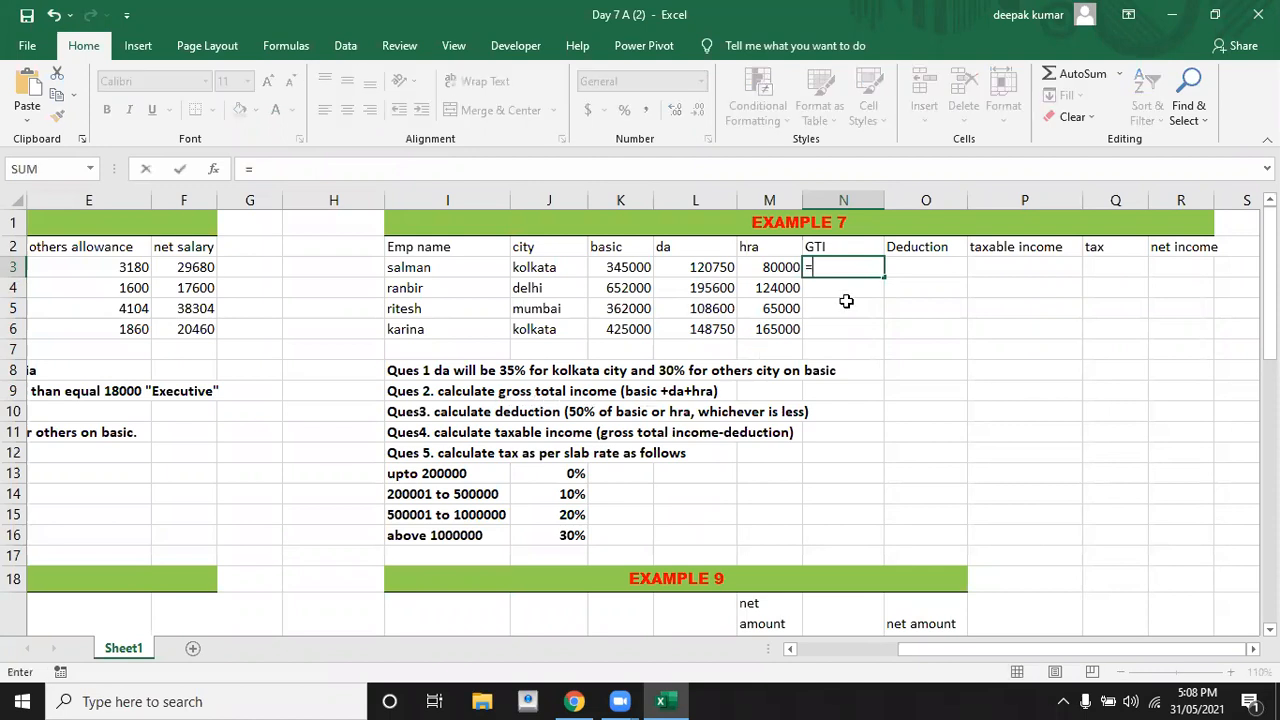
pyautogui.press('Left')
pyautogui.press('Left')
pyautogui.press('Left')
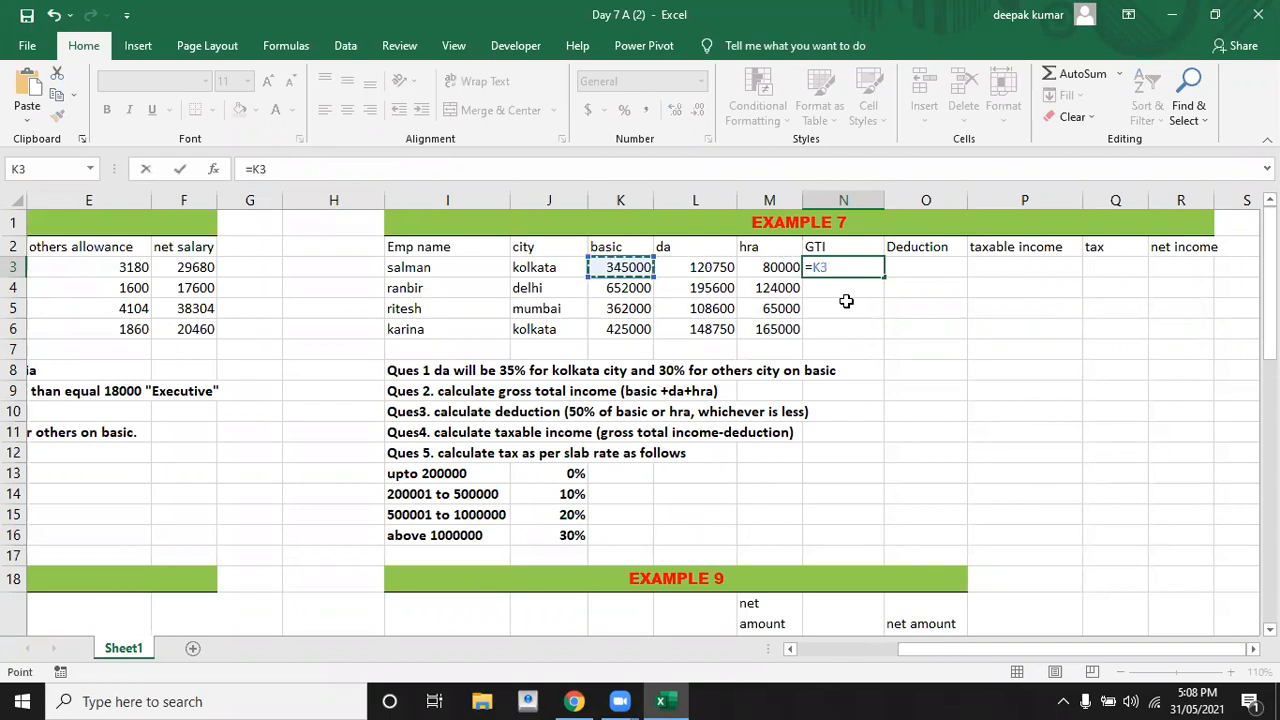
pyautogui.write('+')
pyautogui.press('Left')
pyautogui.press('Left')
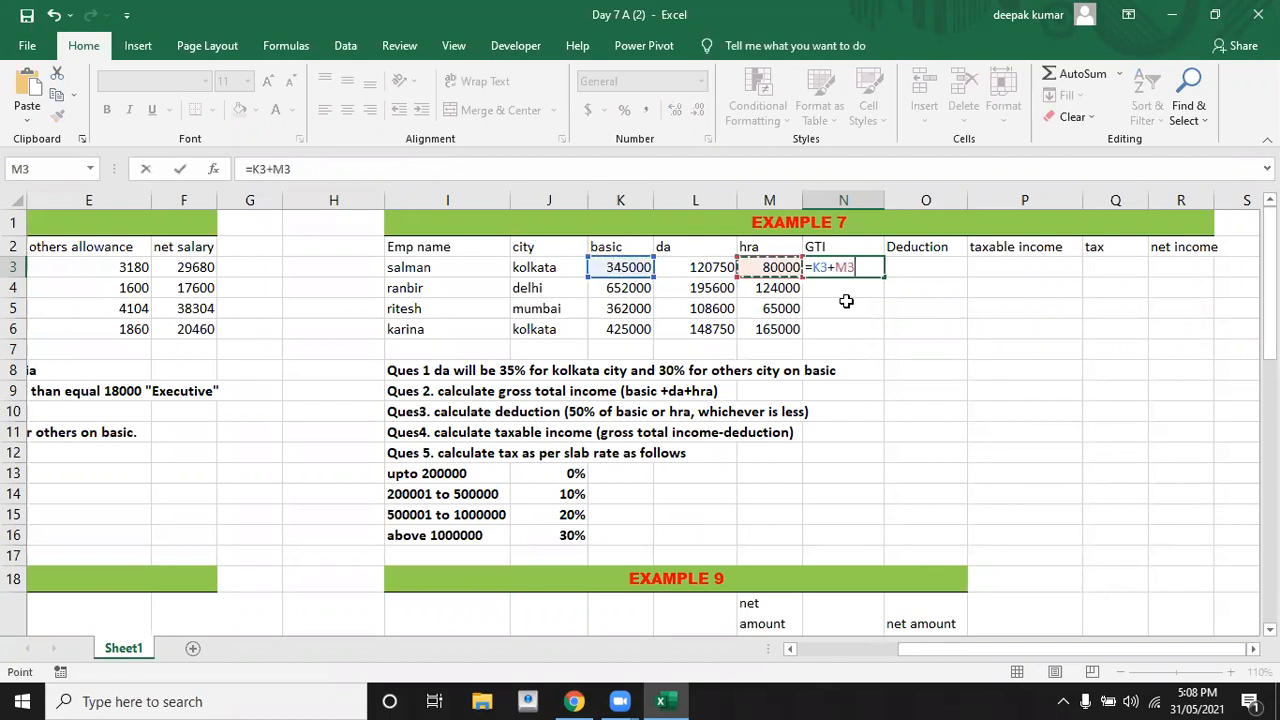
pyautogui.write('+')
pyautogui.press('Left')
pyautogui.press('Return')
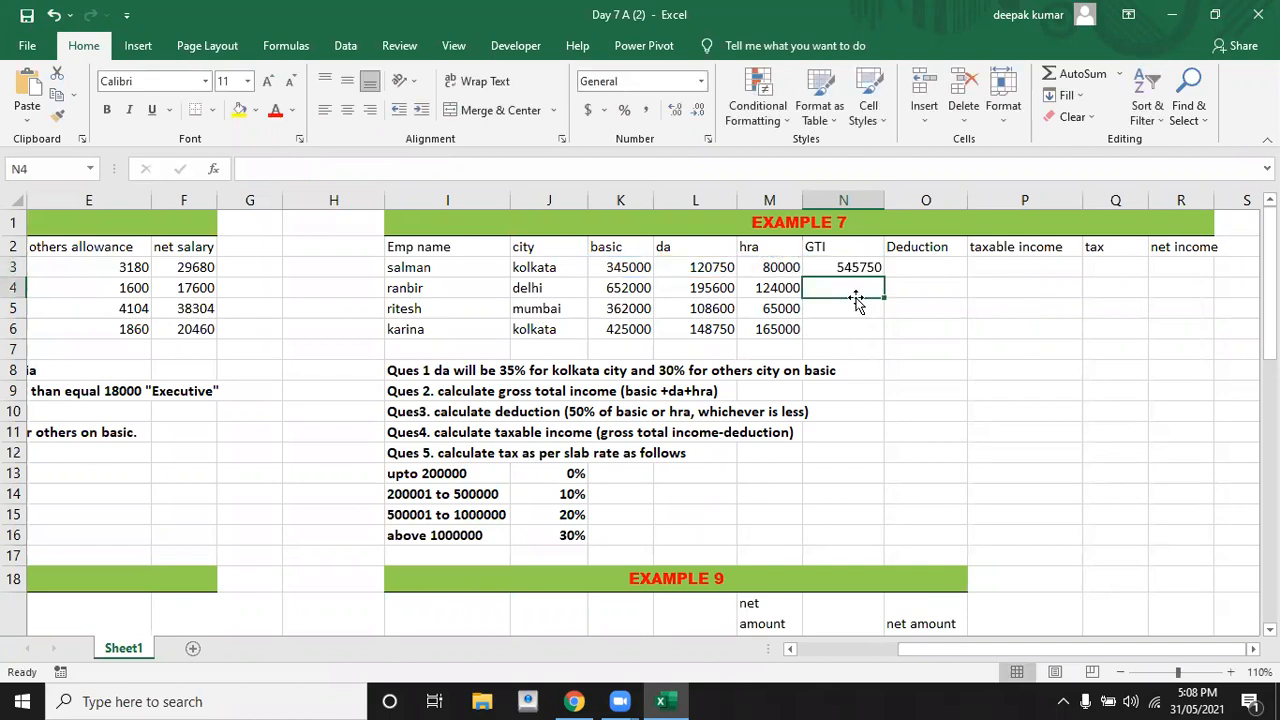
# Begin an IF formula in Deduction cell O3 that tests whether basic K3 is less than hra M3
pyautogui.click(927, 271)
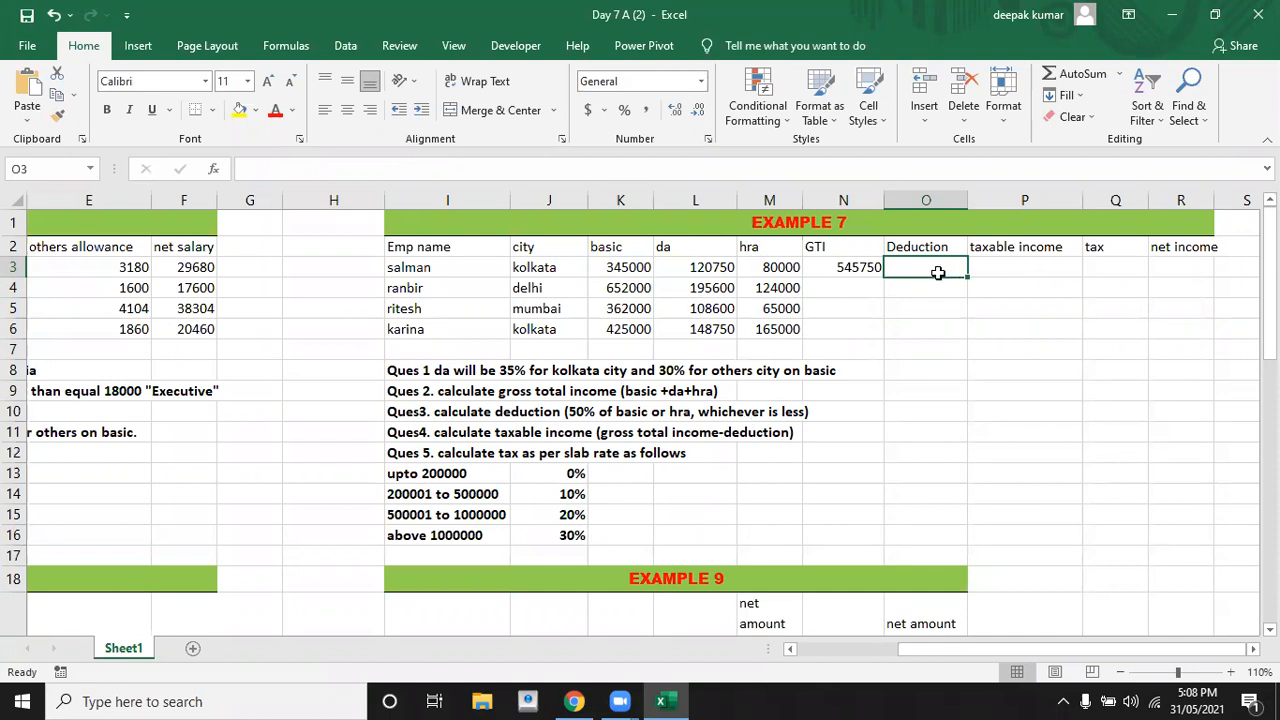
pyautogui.click(617, 268)
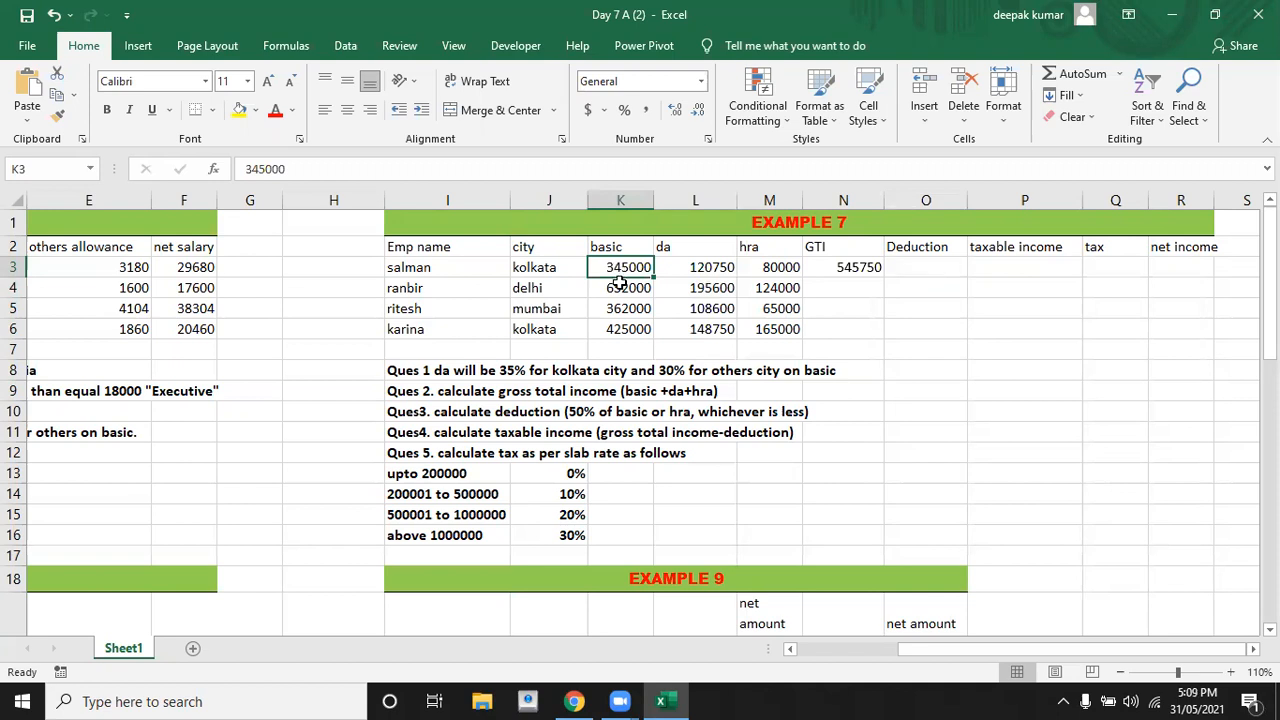
pyautogui.click(755, 272)
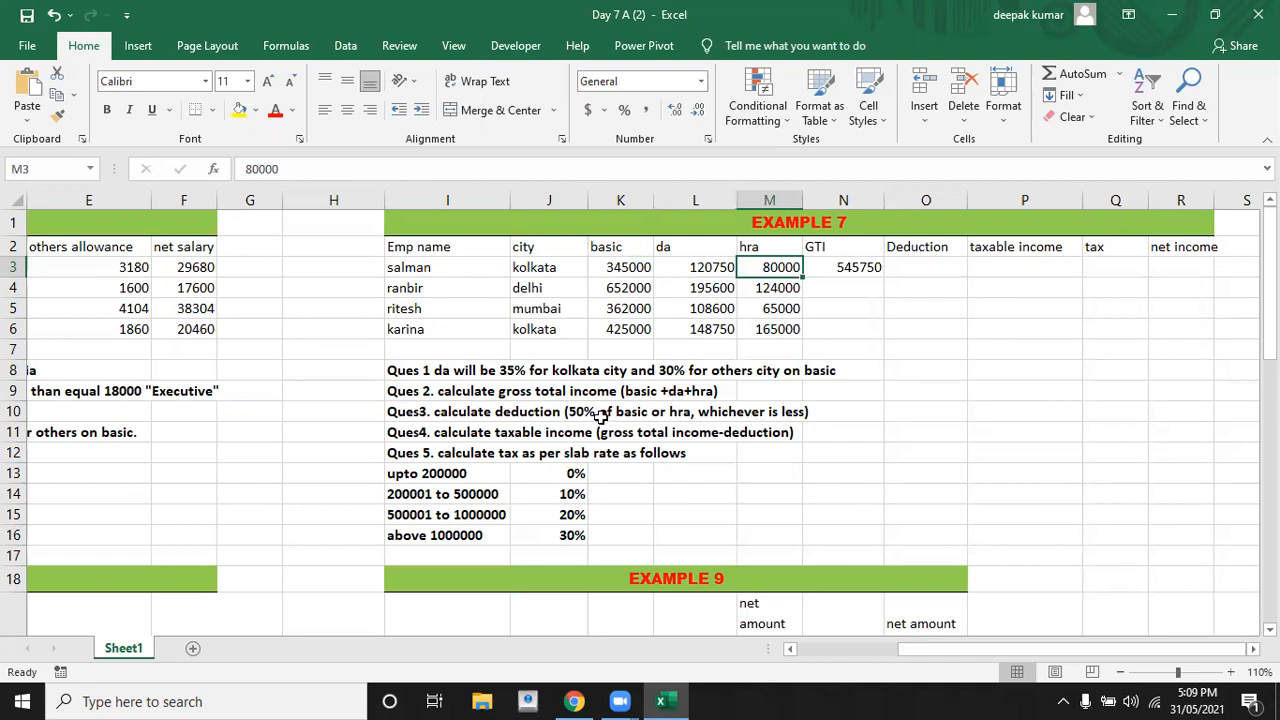
pyautogui.click(913, 265)
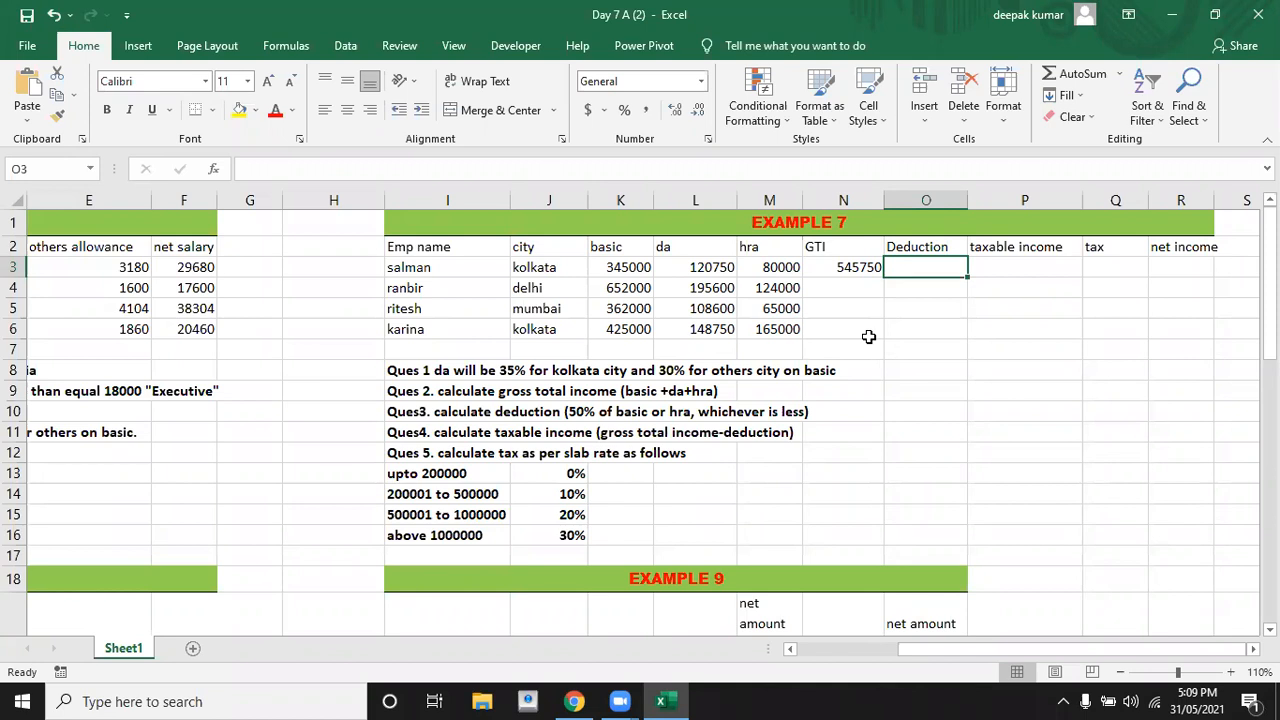
pyautogui.write('=')
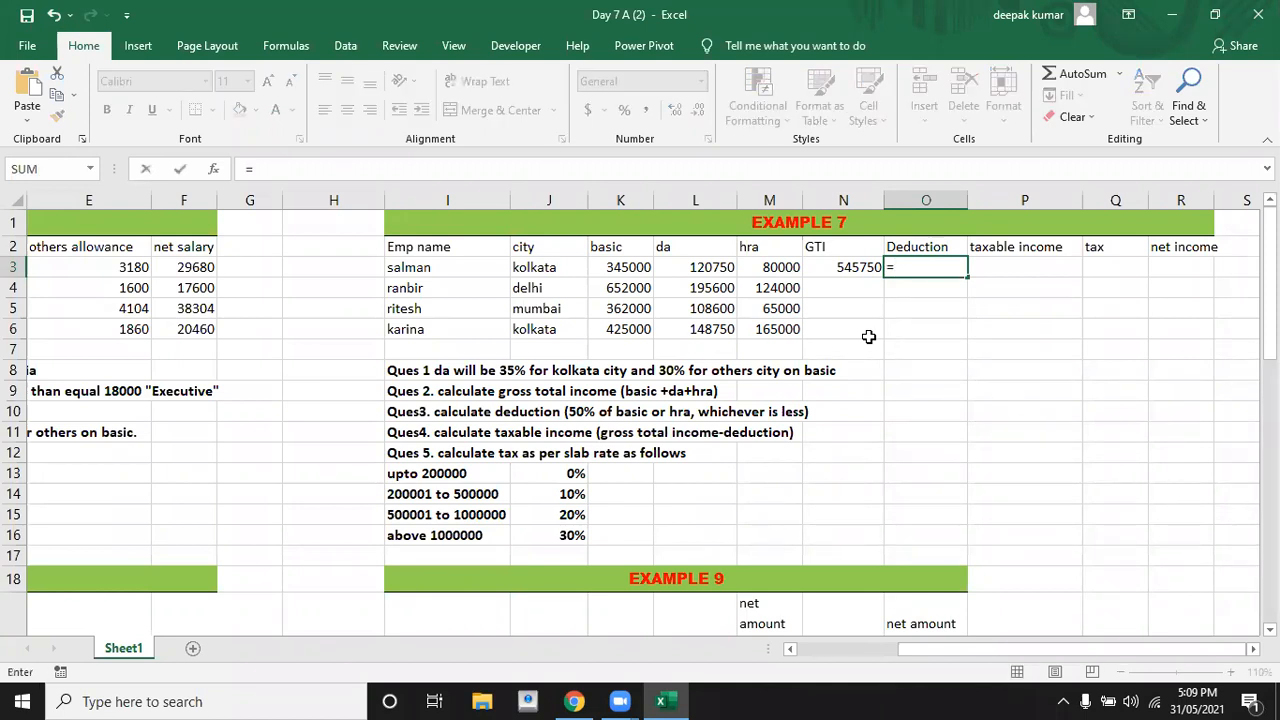
pyautogui.write('if')
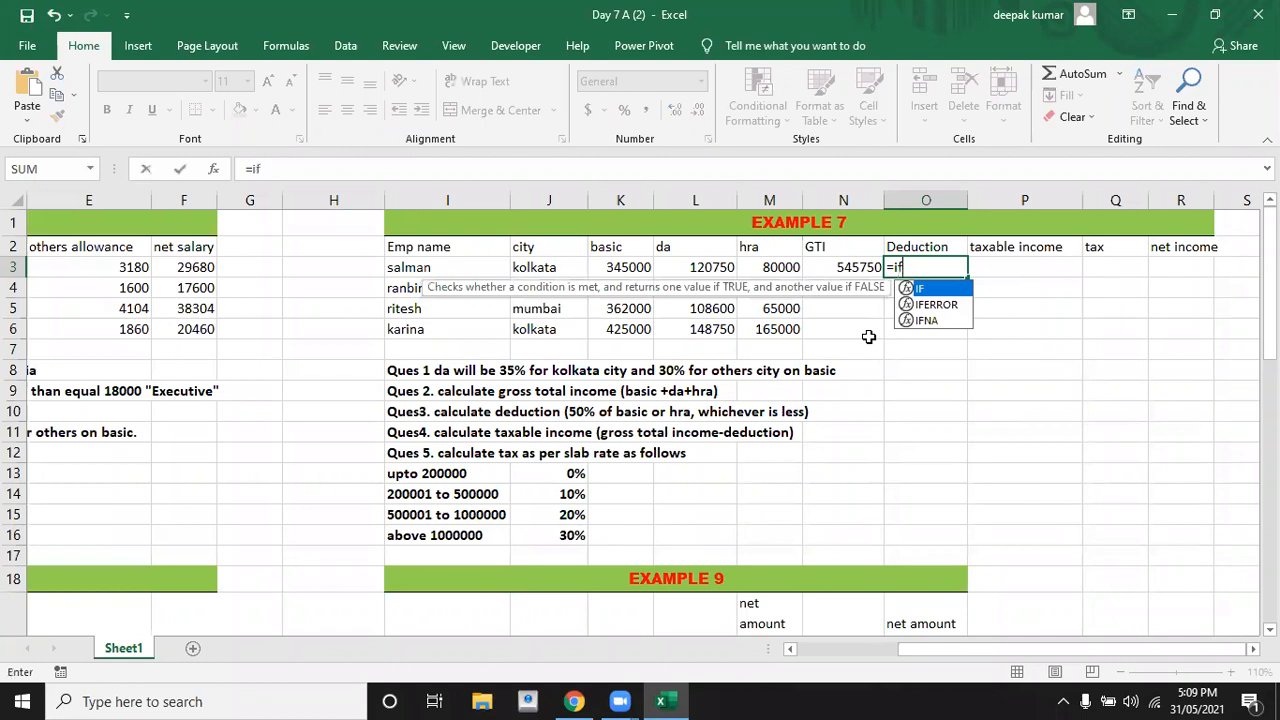
pyautogui.write('(')
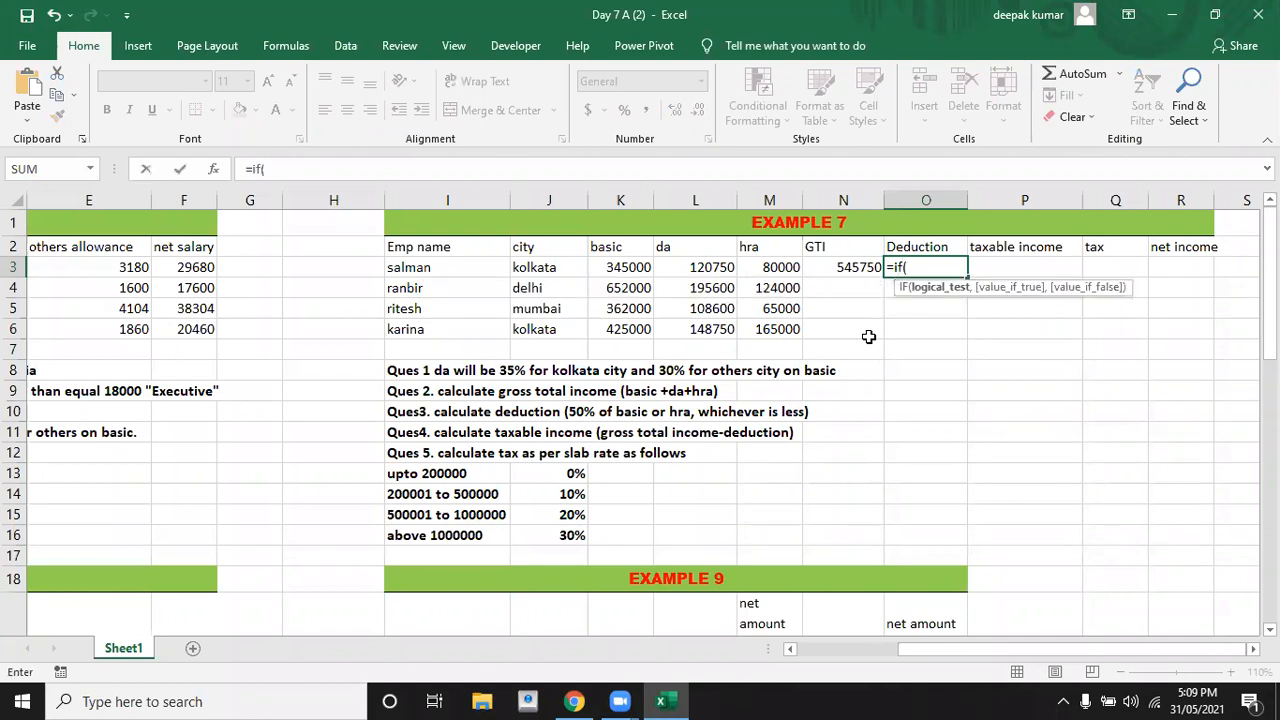
pyautogui.press('Left')
pyautogui.press('Left')
pyautogui.press('Left')
pyautogui.press('Left')
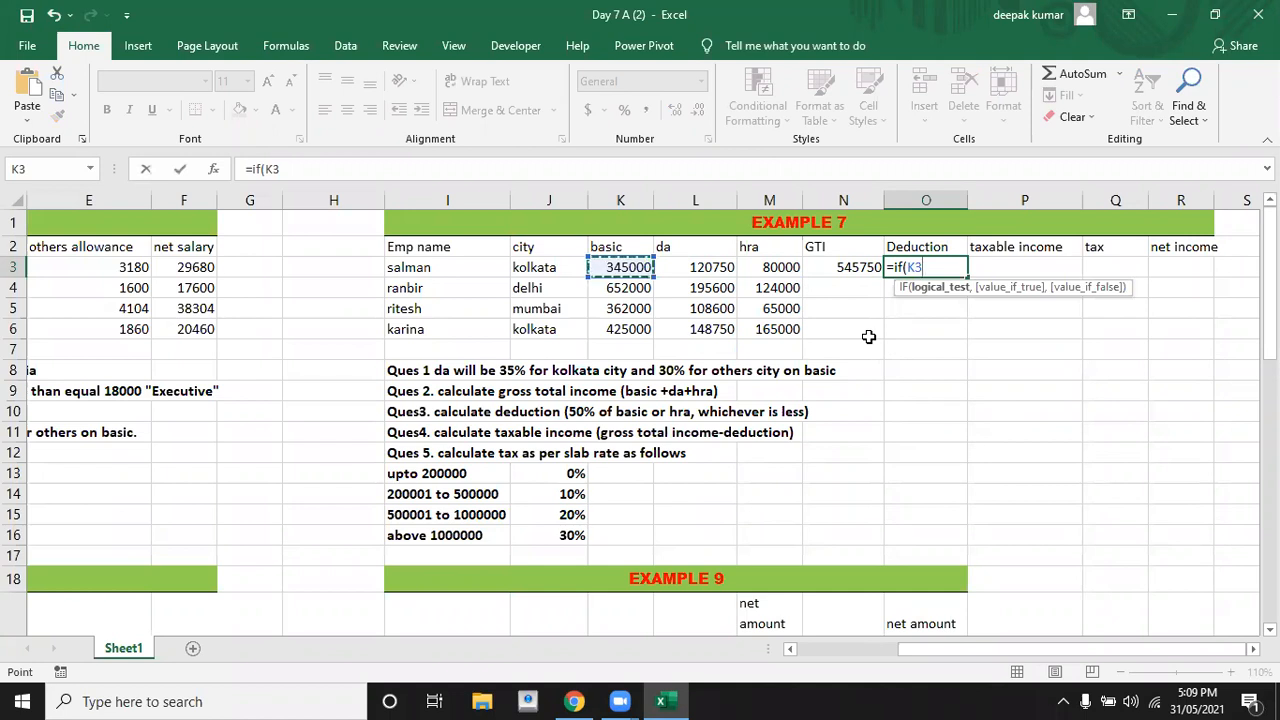
pyautogui.write('<')
pyautogui.click(776, 264)
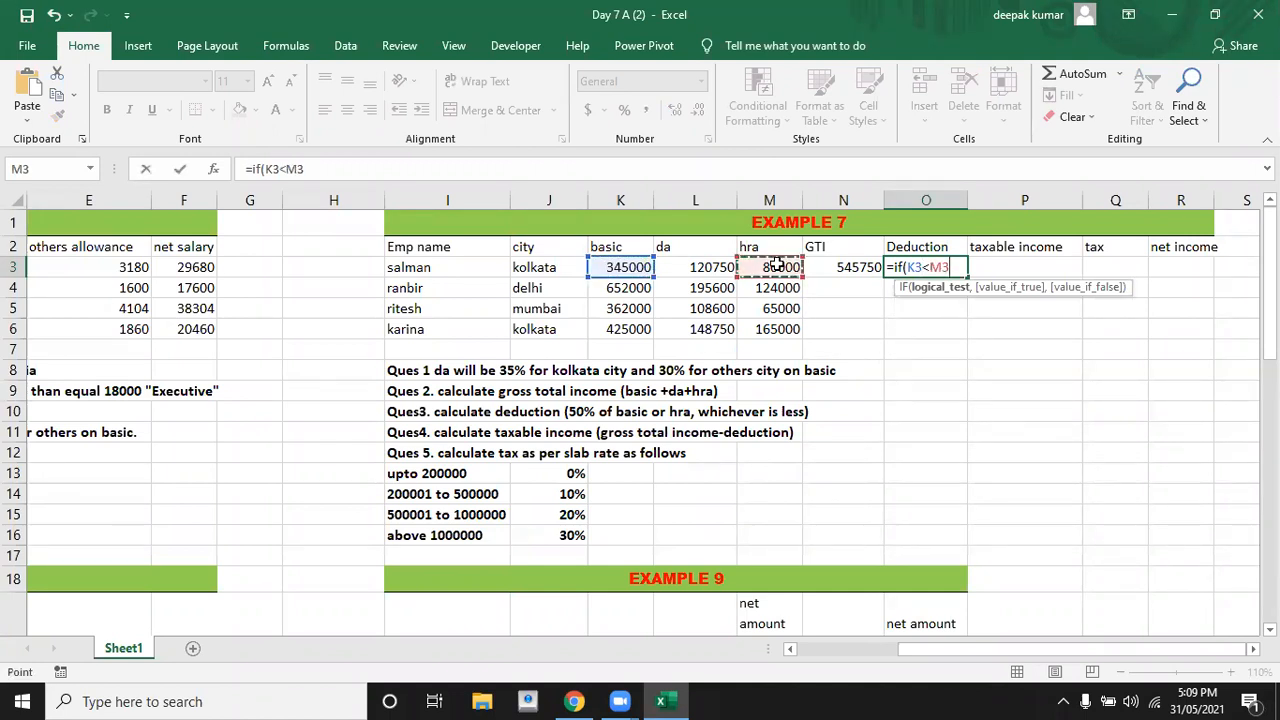
pyautogui.write(',')
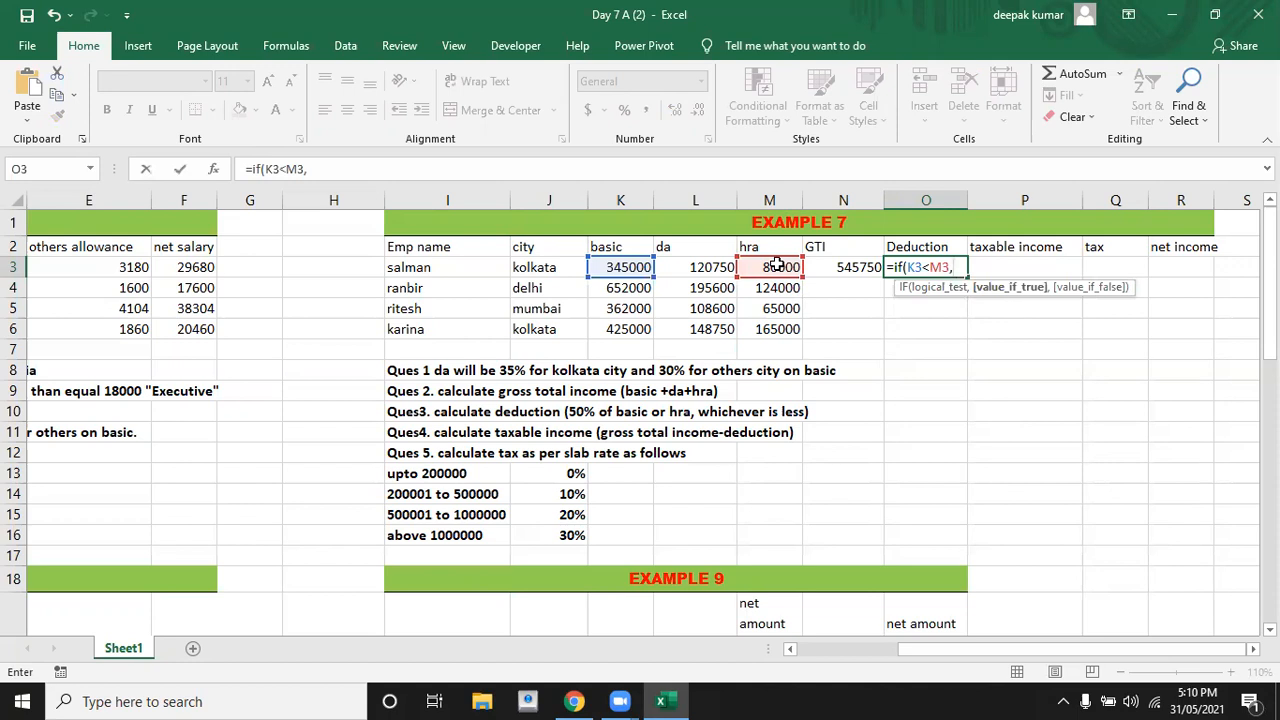
# Complete the O3 formula with K3*50% when the test is true and M3*50% otherwise
pyautogui.click(622, 265)
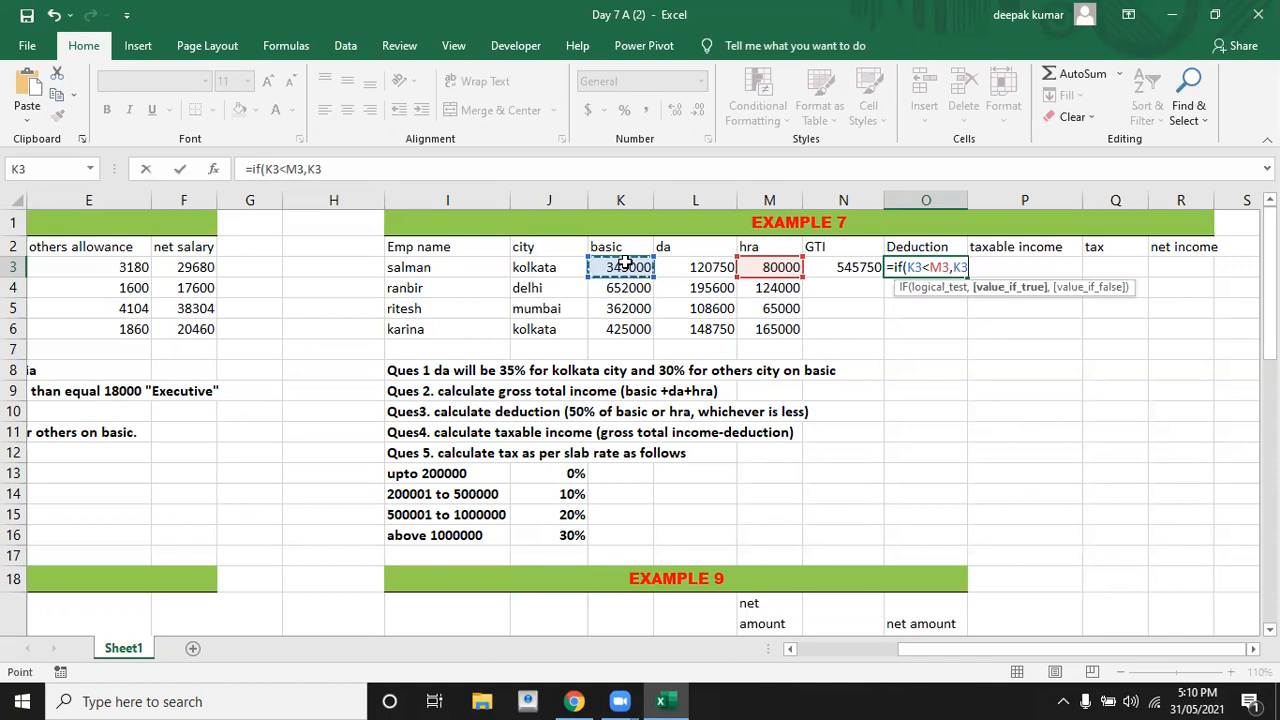
pyautogui.write('*50%,')
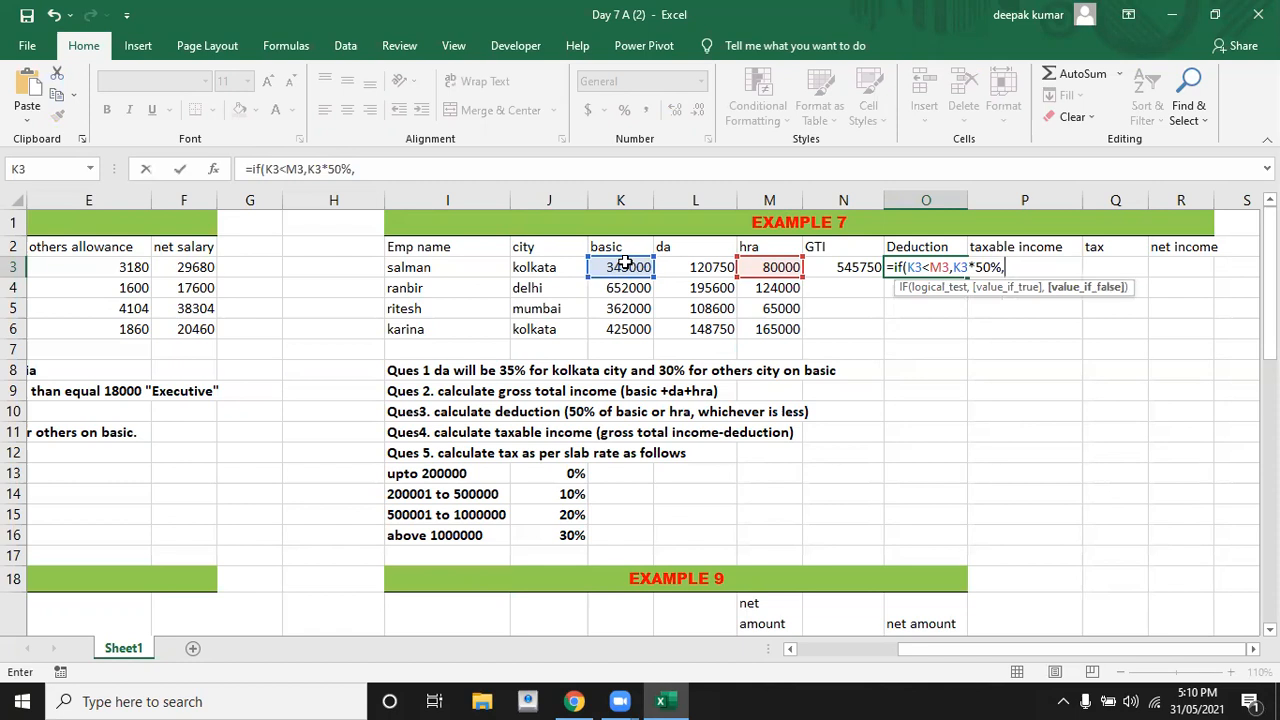
pyautogui.click(762, 268)
pyautogui.write('*50')
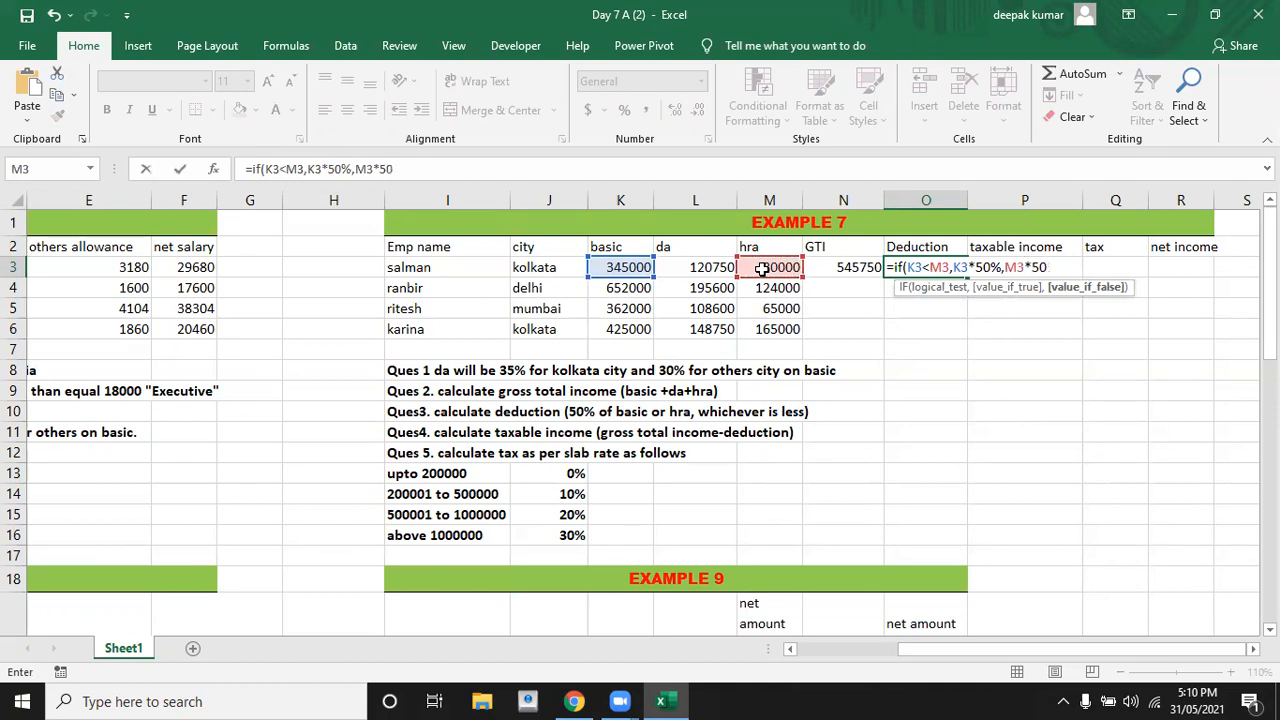
pyautogui.write('%)')
pyautogui.press('Return')
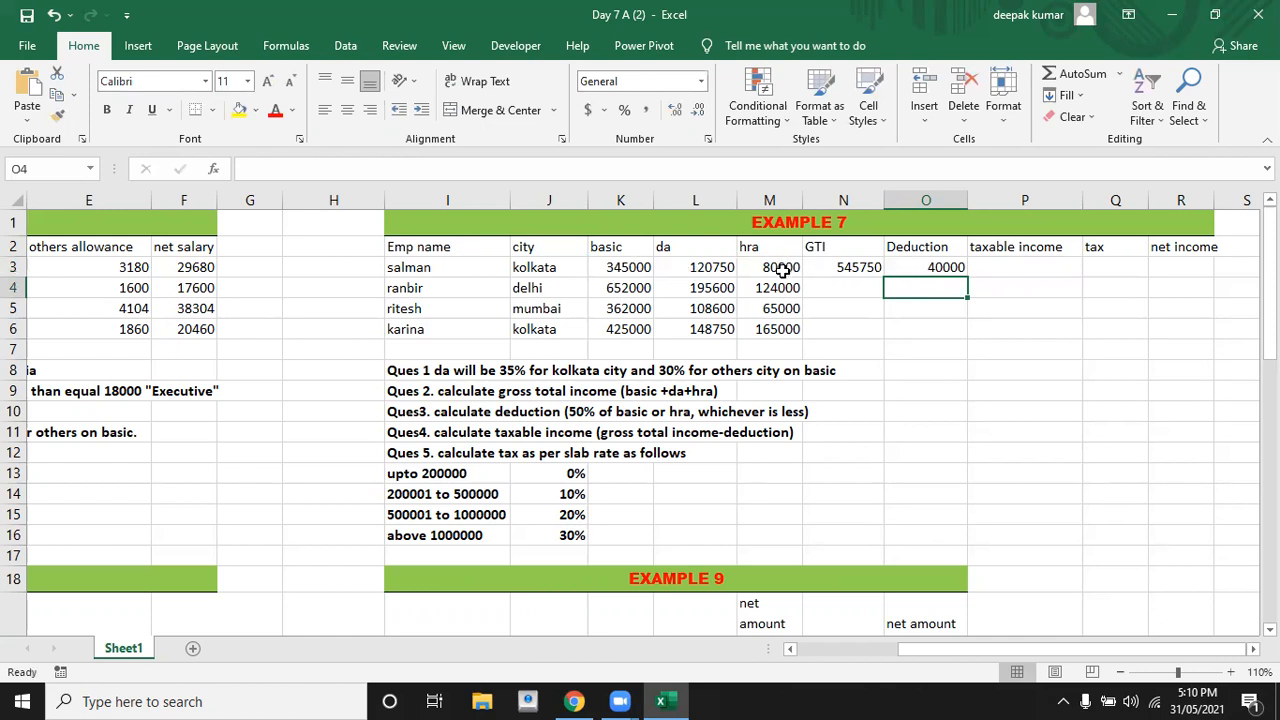
# Fill the GTI and Deduction formulas in N3:O3 down through row 6
pyautogui.click(899, 267)
pyautogui.moveTo(870, 267); pyautogui.dragTo(968, 333)
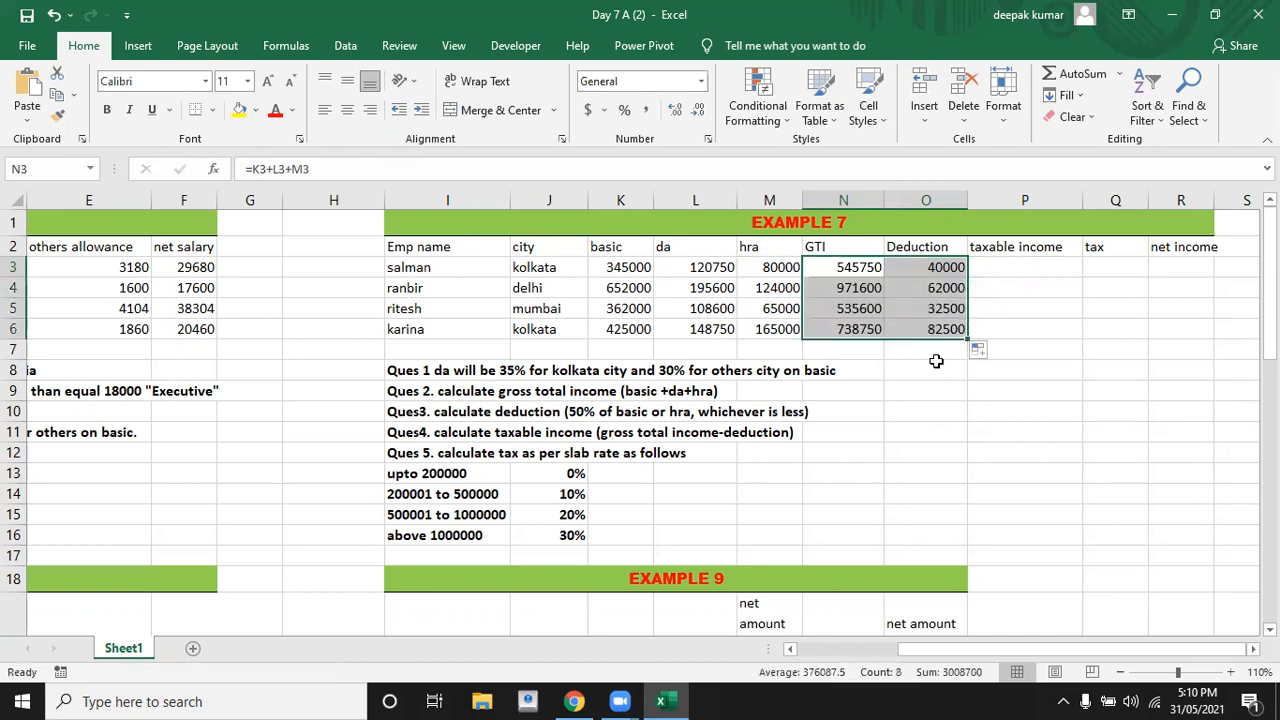
pyautogui.click(935, 368)
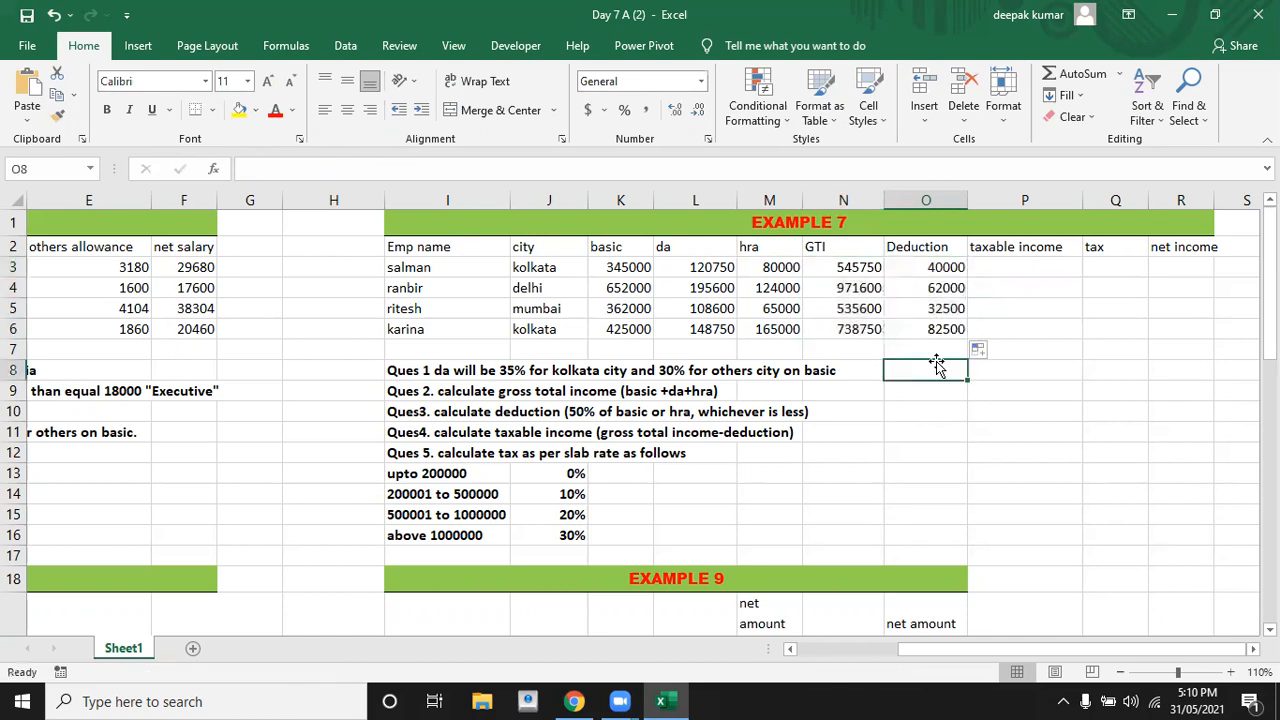
# Calculate taxable income in P3 as N3-O3 and fill the formula down through P6
pyautogui.click(1001, 267)
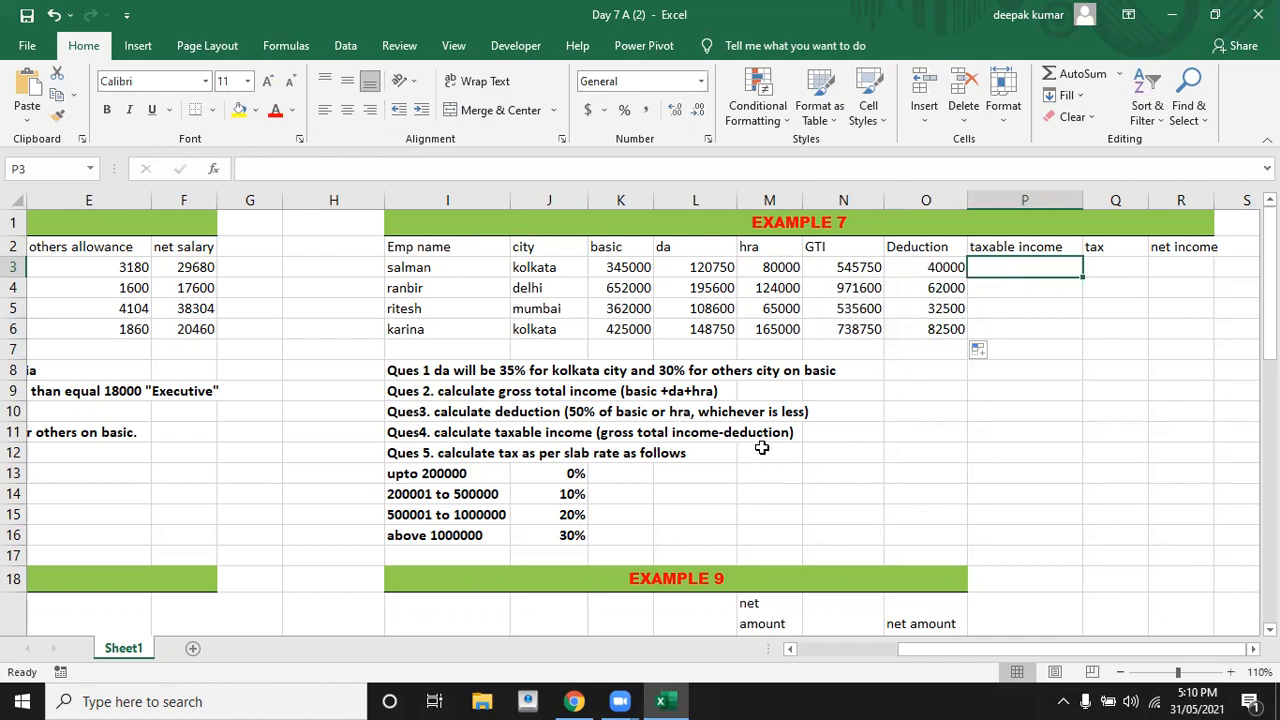
pyautogui.write('=')
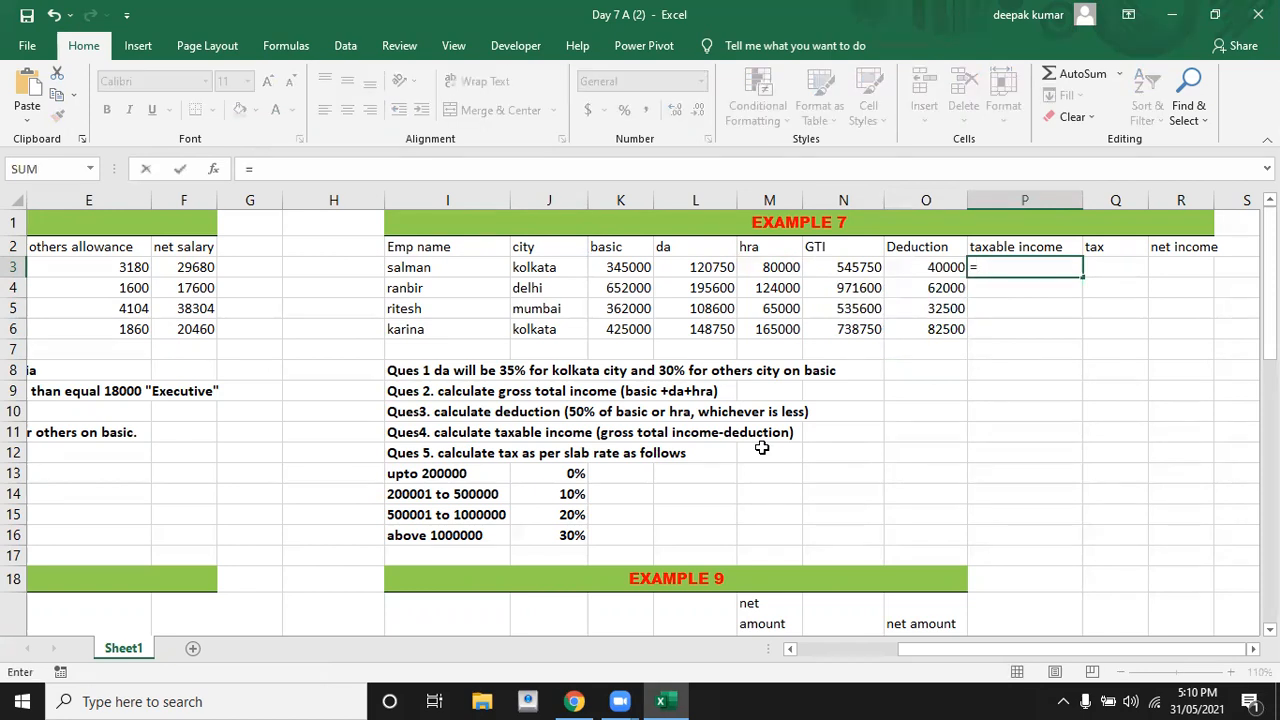
pyautogui.press('Left')
pyautogui.press('Left')
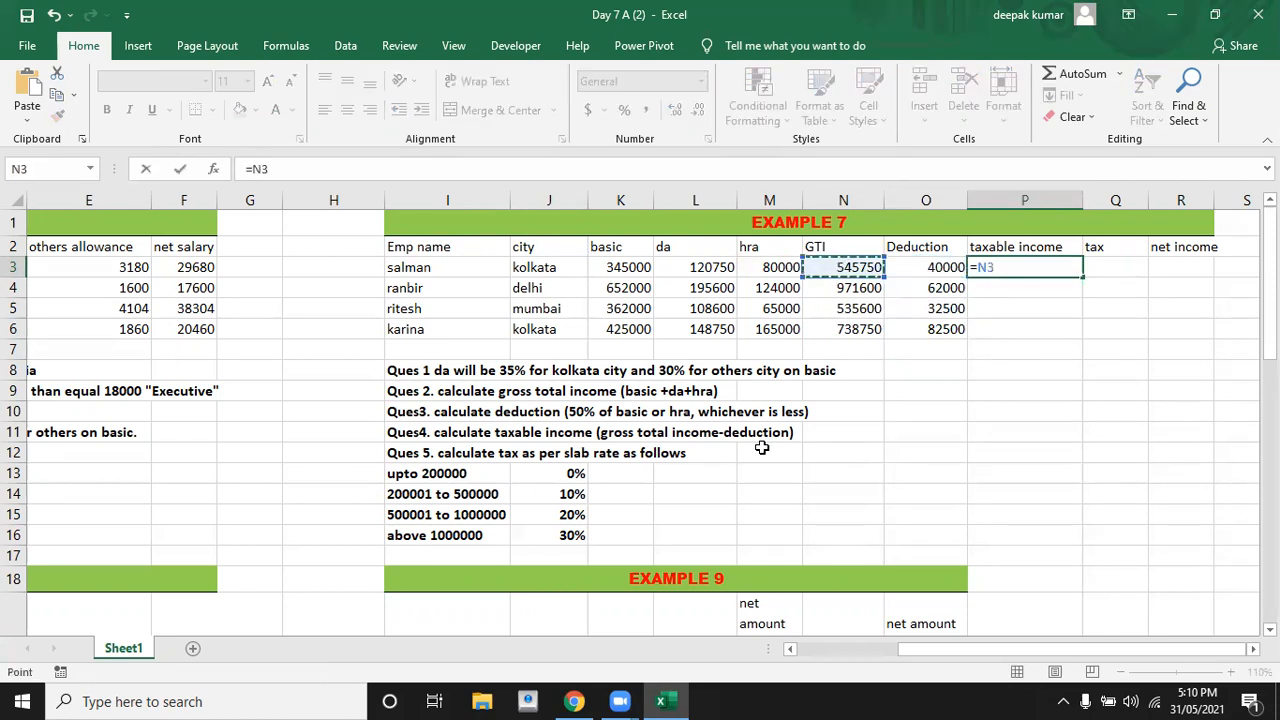
pyautogui.write('-')
pyautogui.press('Left')
pyautogui.press('Return')
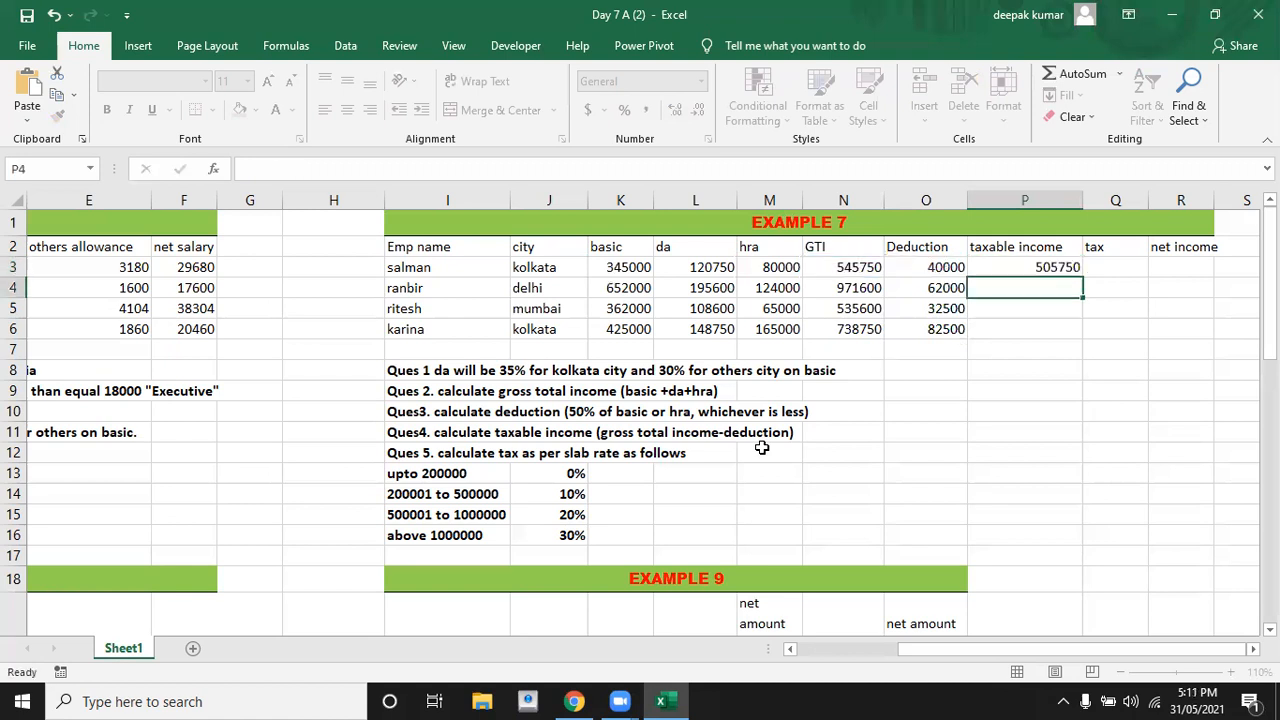
pyautogui.doubleClick(1012, 267)
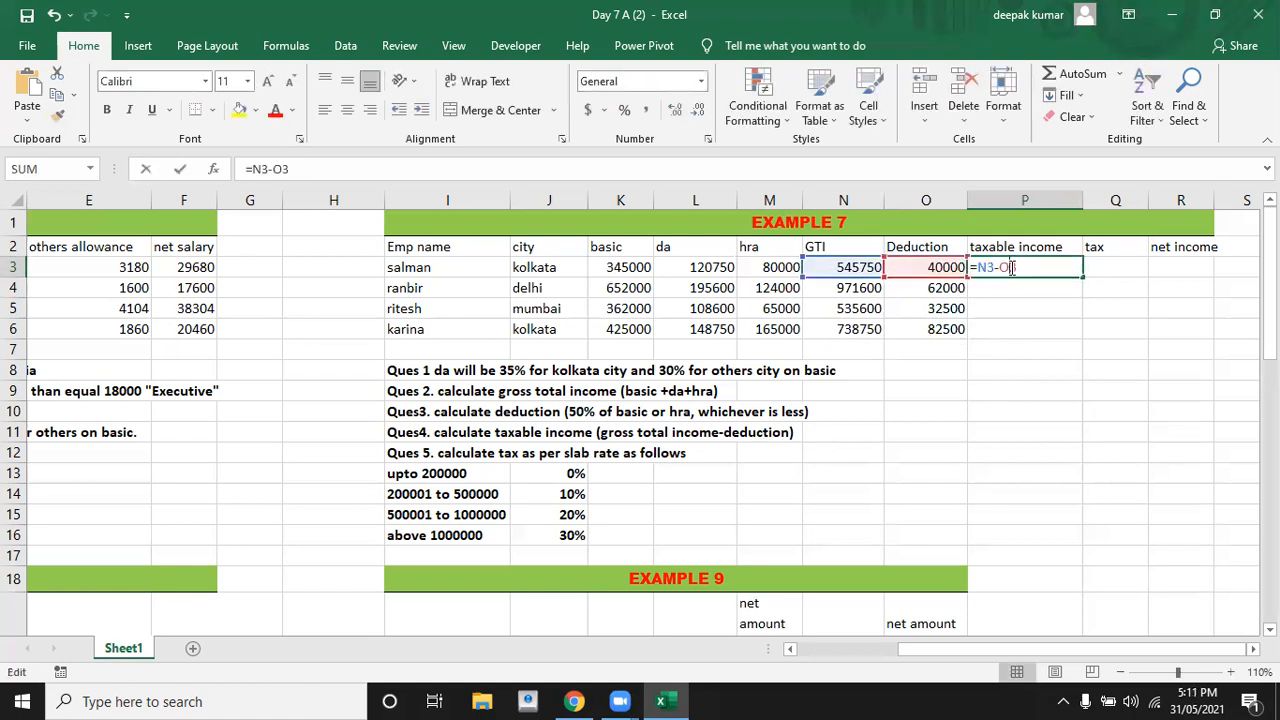
pyautogui.press('Escape')
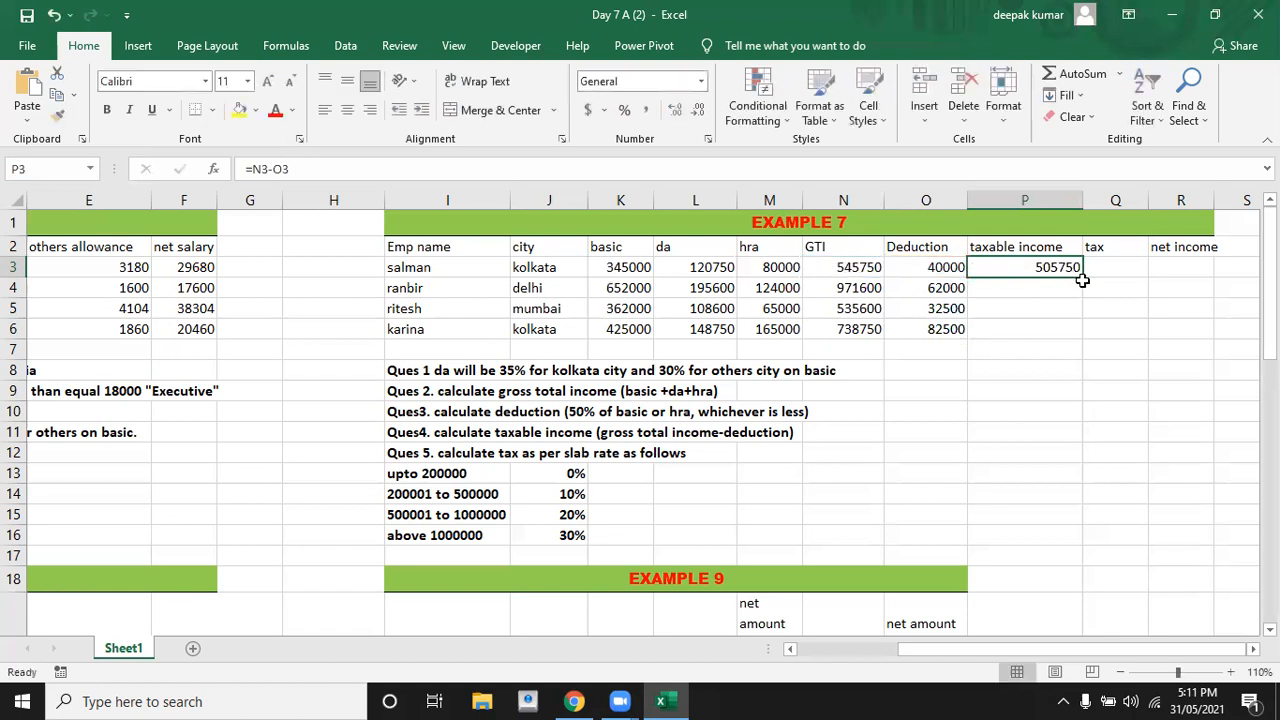
pyautogui.moveTo(1084, 278); pyautogui.dragTo(1088, 334)
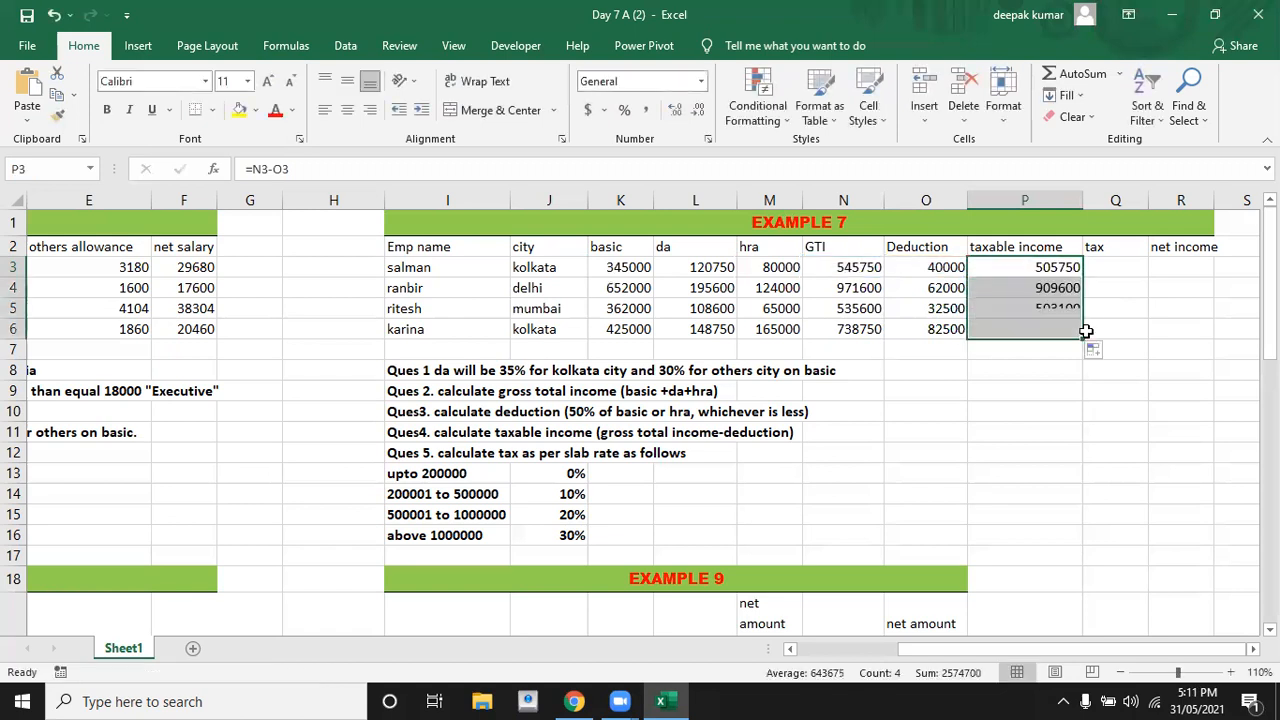
# Begin an IF formula in tax cell Q3 that tests P3>200000 and returns P3*0% when true
pyautogui.click(1122, 266)
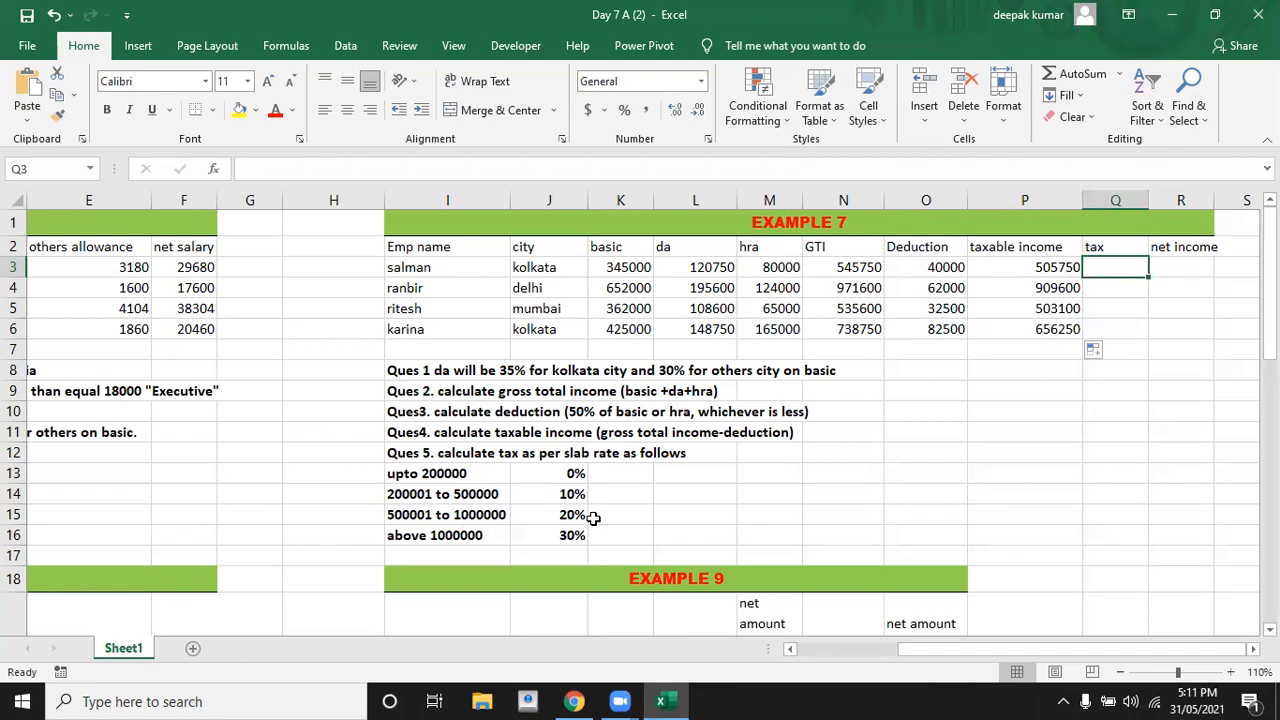
pyautogui.write('=')
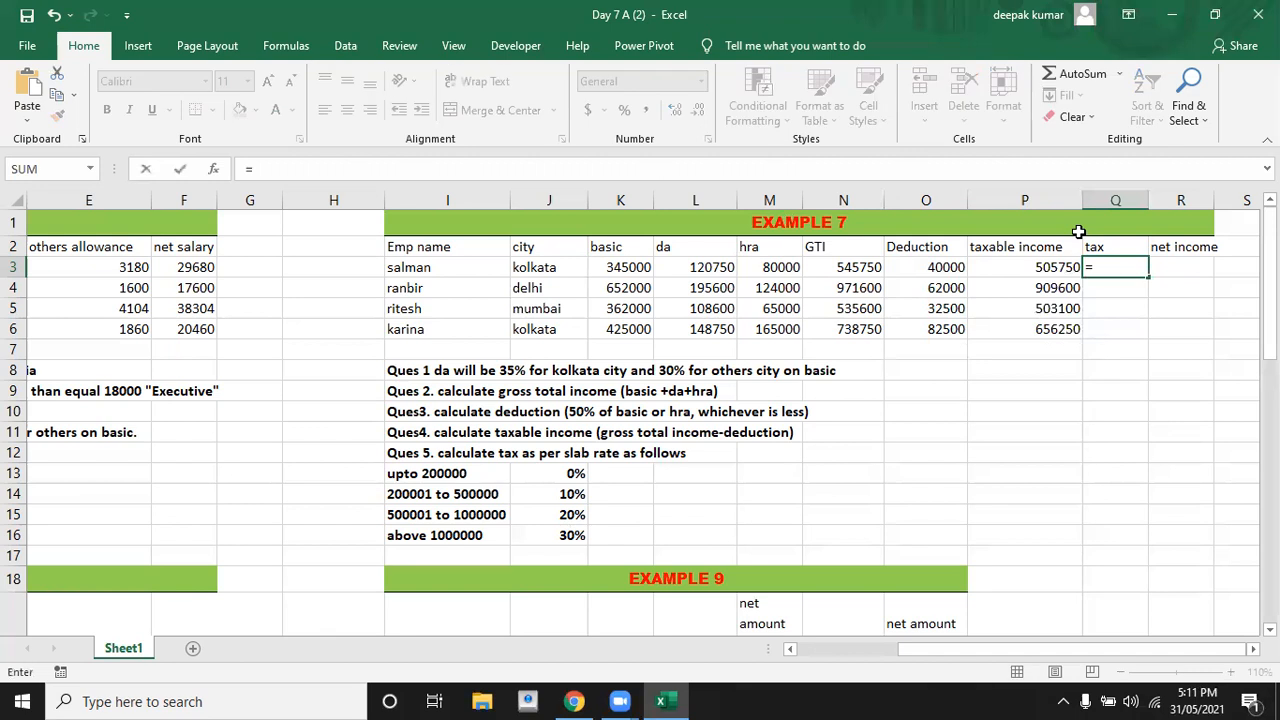
pyautogui.write('if')
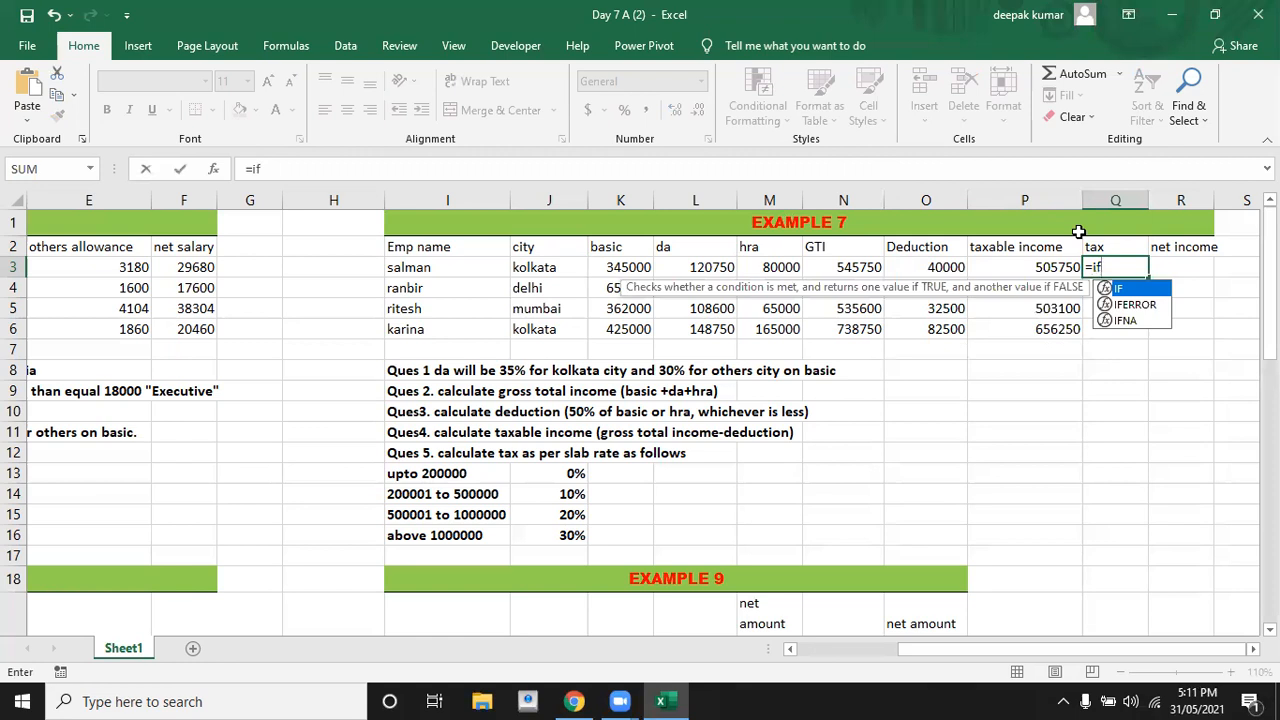
pyautogui.write('(')
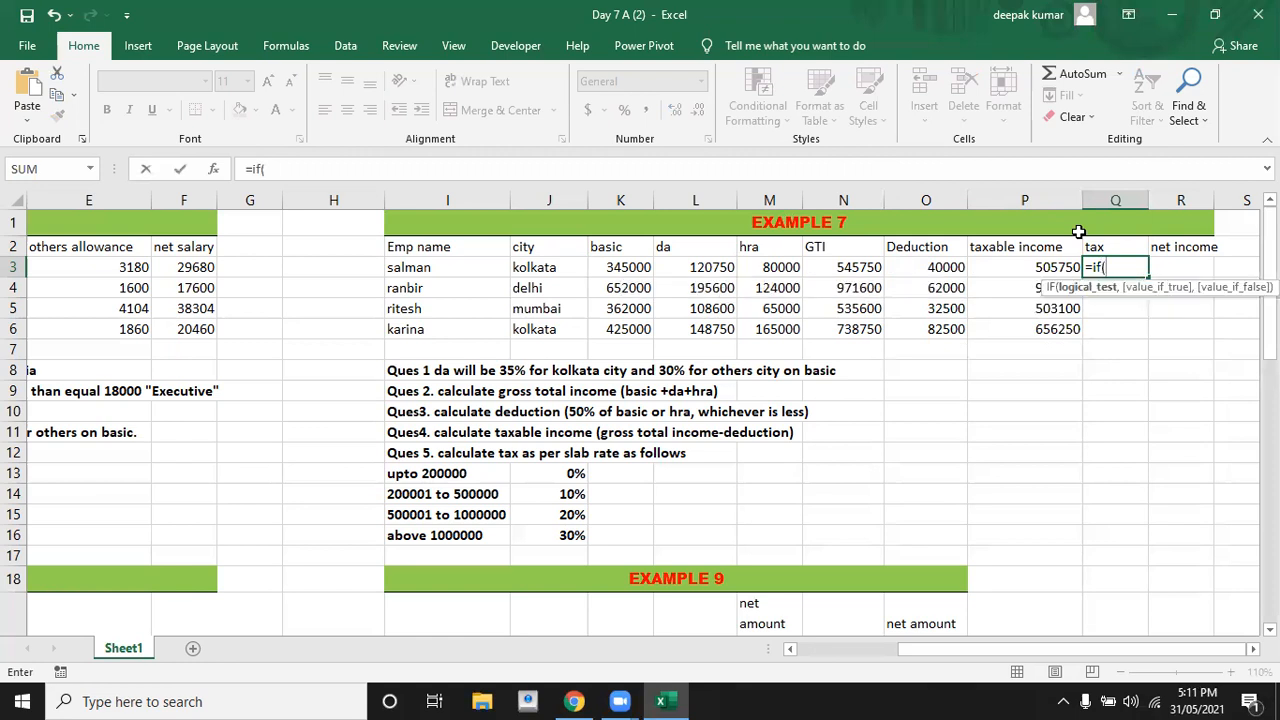
pyautogui.click(1026, 267)
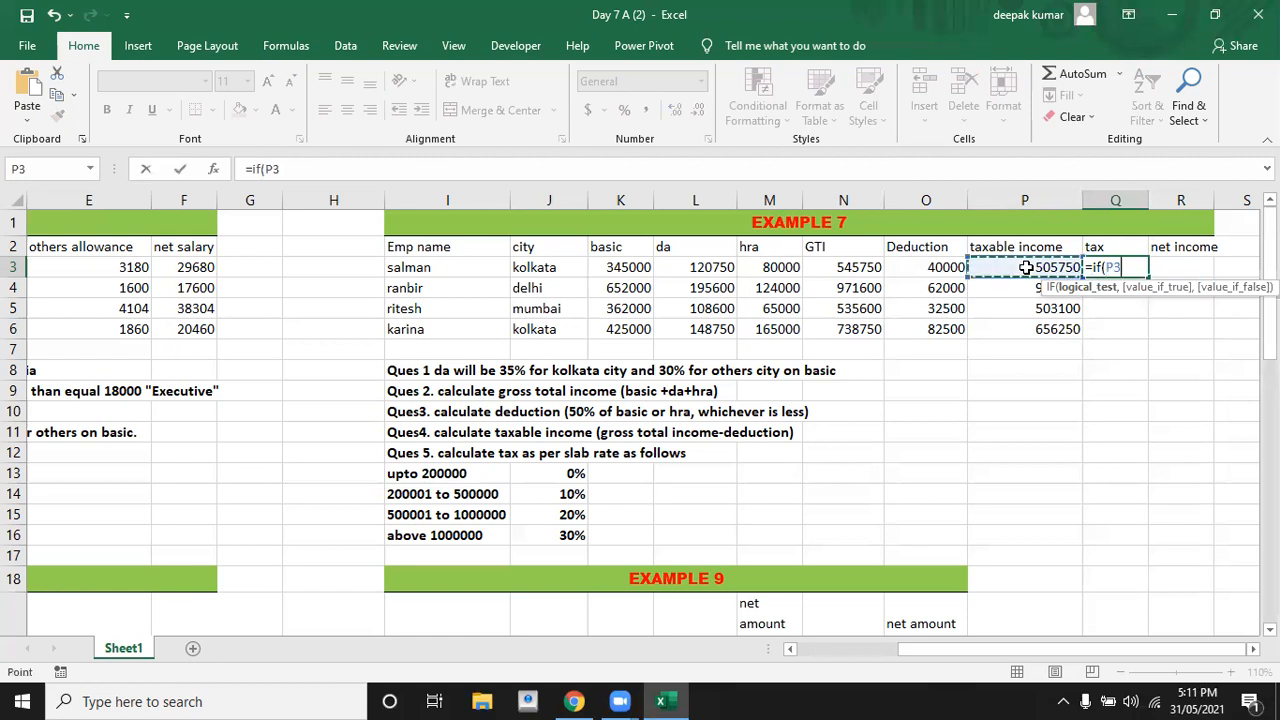
pyautogui.write('>20000')
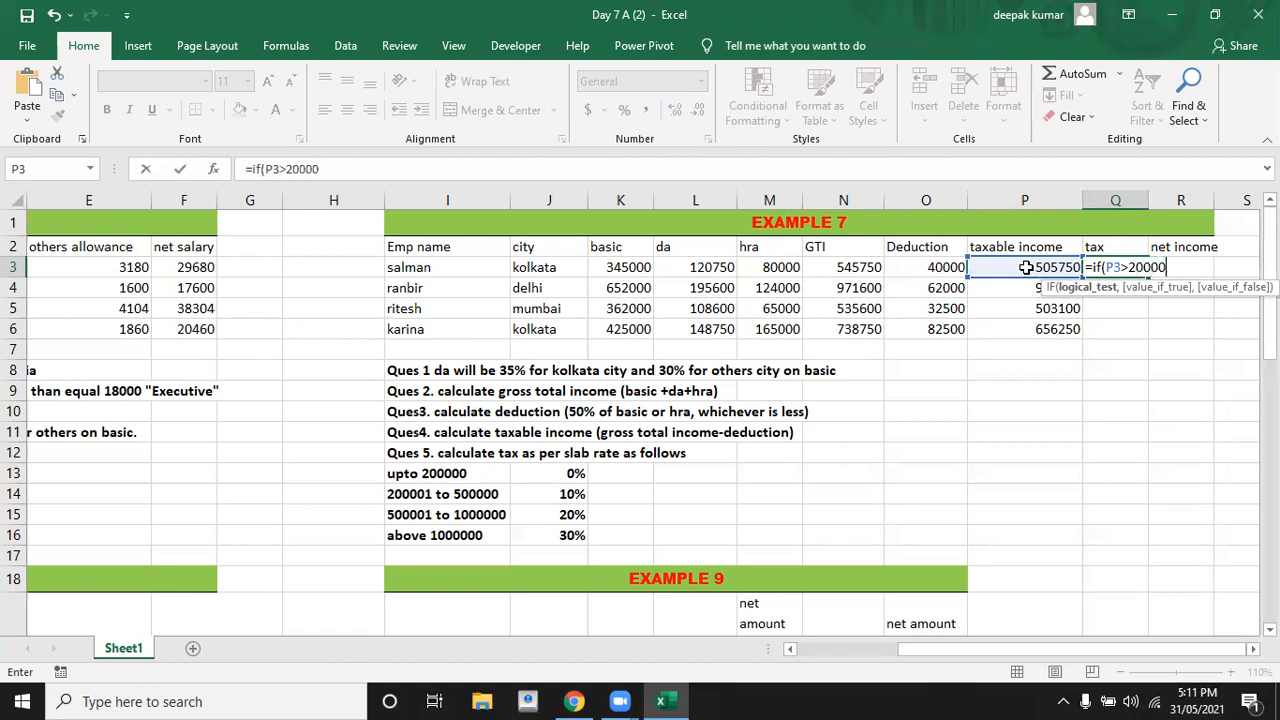
pyautogui.write('0,')
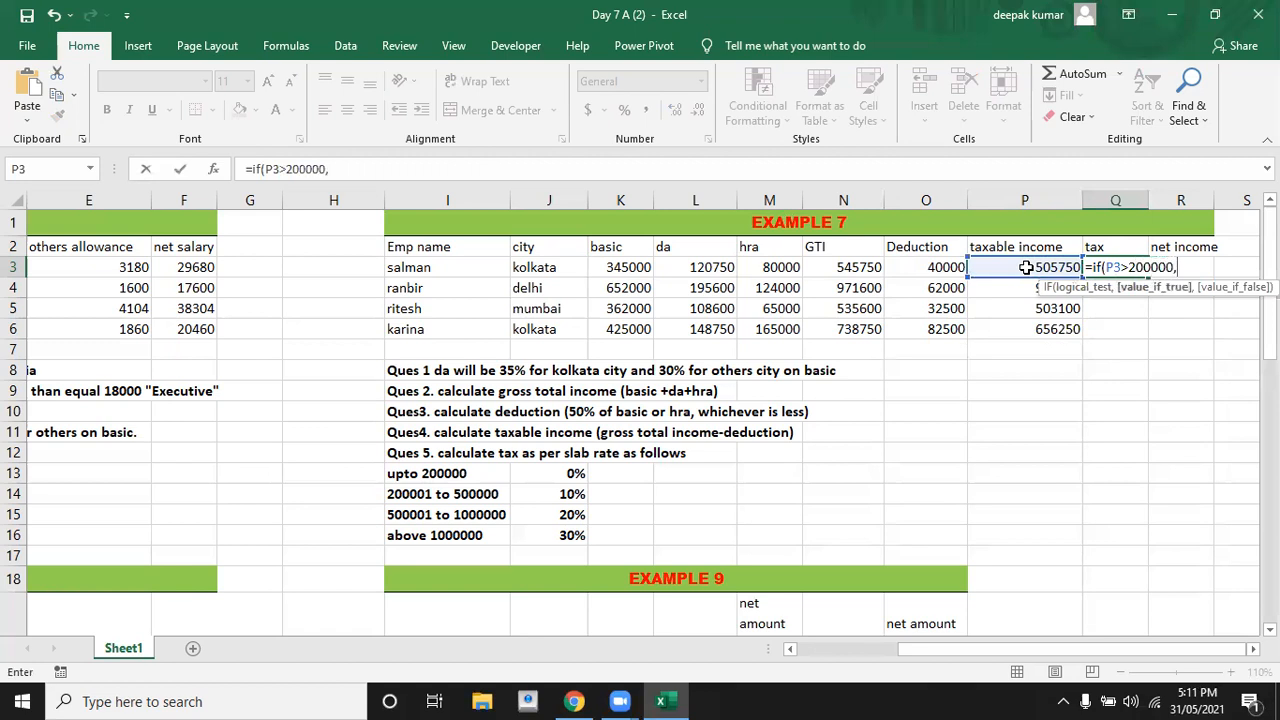
pyautogui.click(1026, 267)
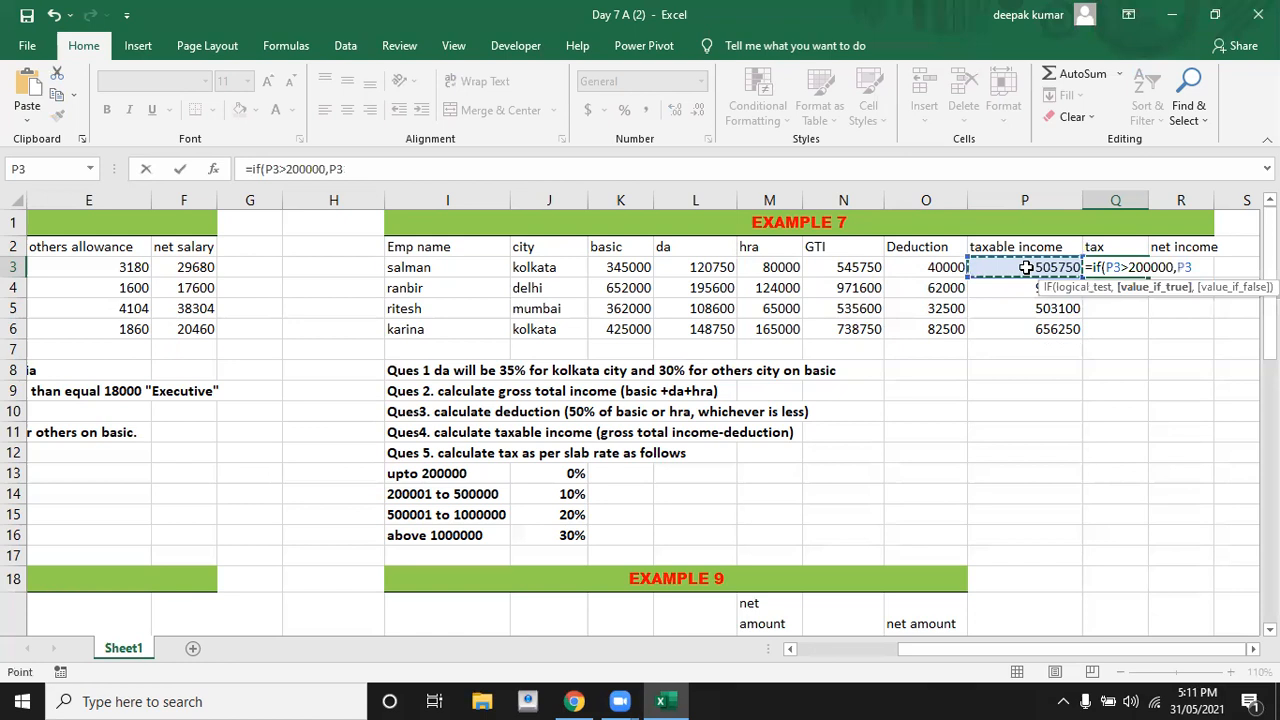
pyautogui.write('*0%,')
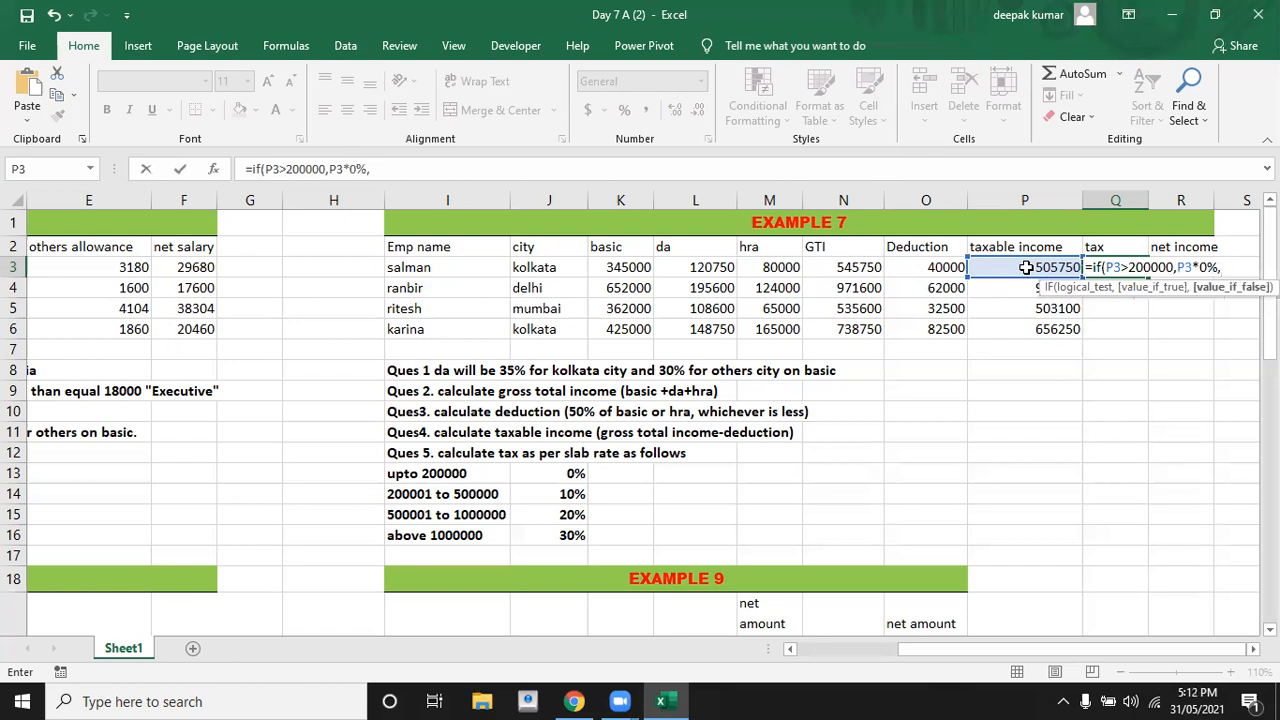
# Nest a second IF in the Q3 formula that tests P3>500000 and returns P3*10% when true
pyautogui.write('if(')
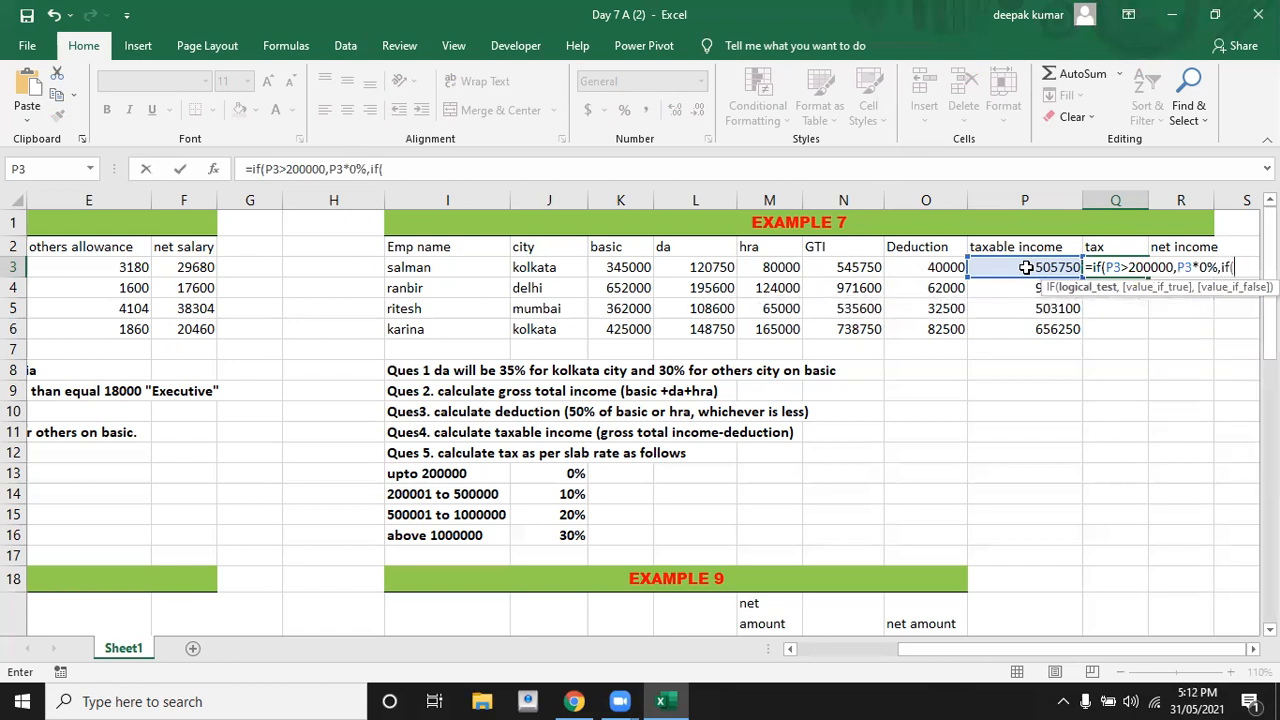
pyautogui.click(1026, 267)
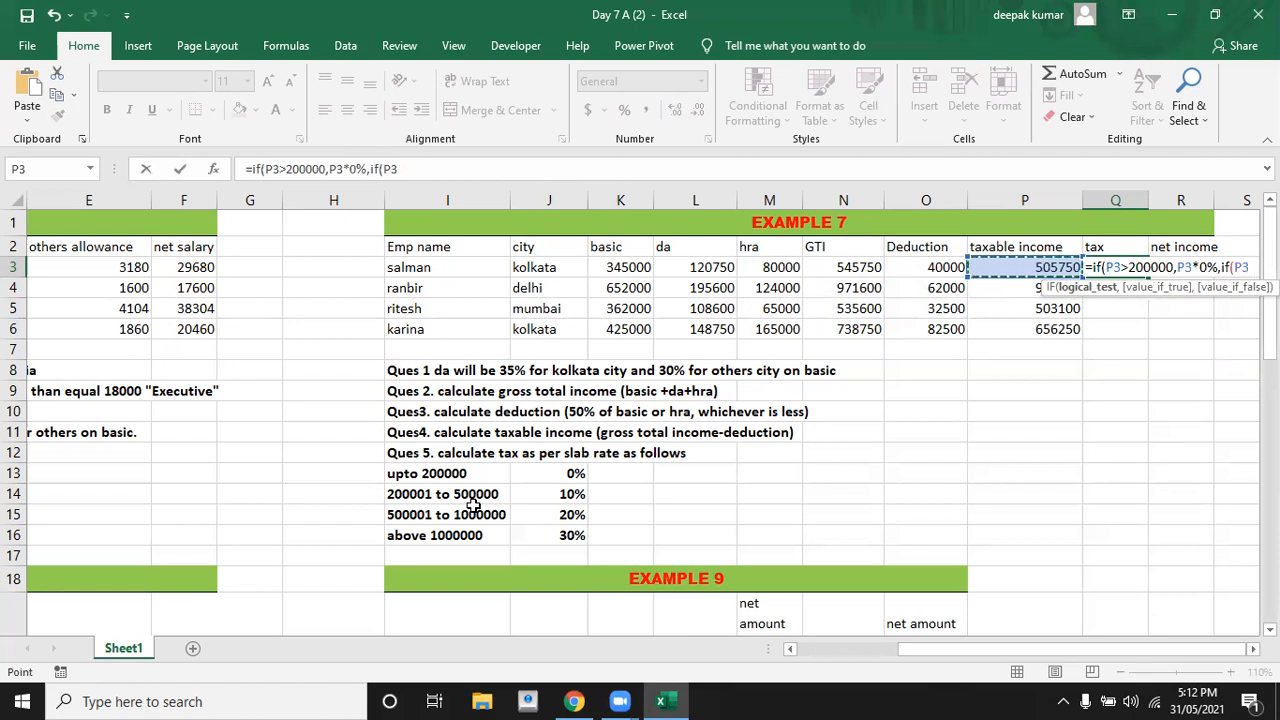
pyautogui.write('>500000')
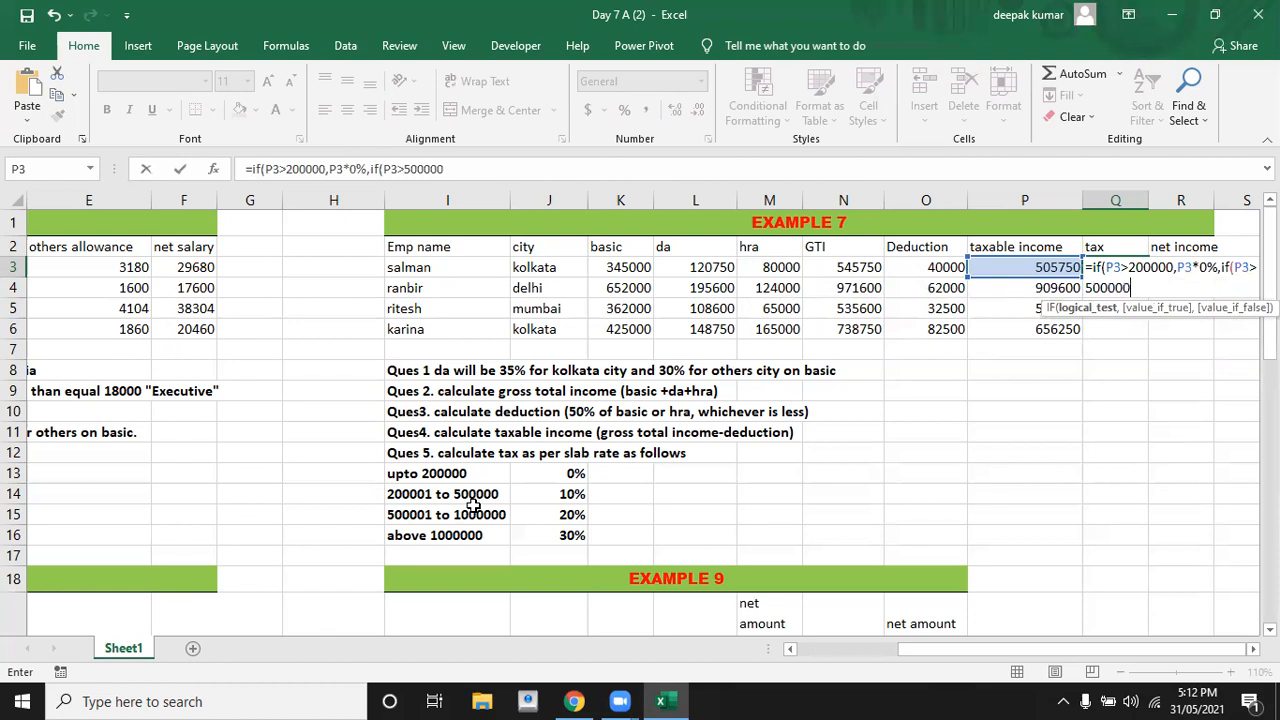
pyautogui.write(',')
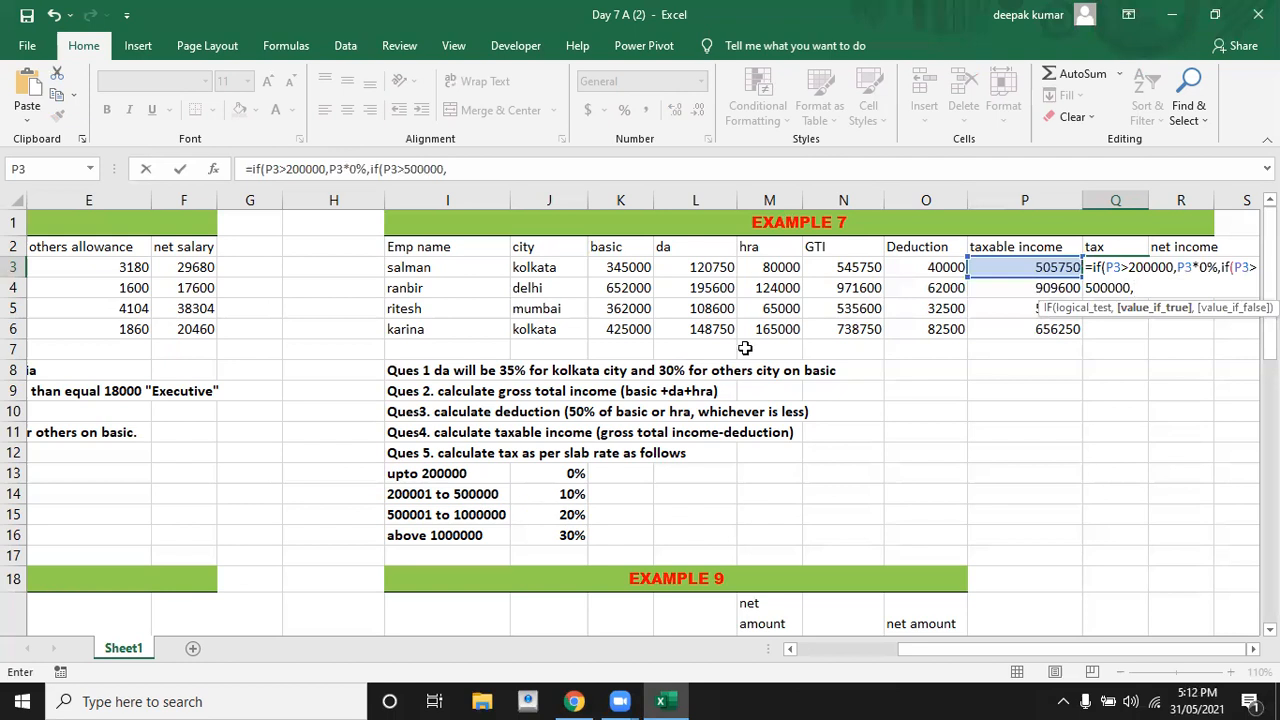
pyautogui.click(1009, 268)
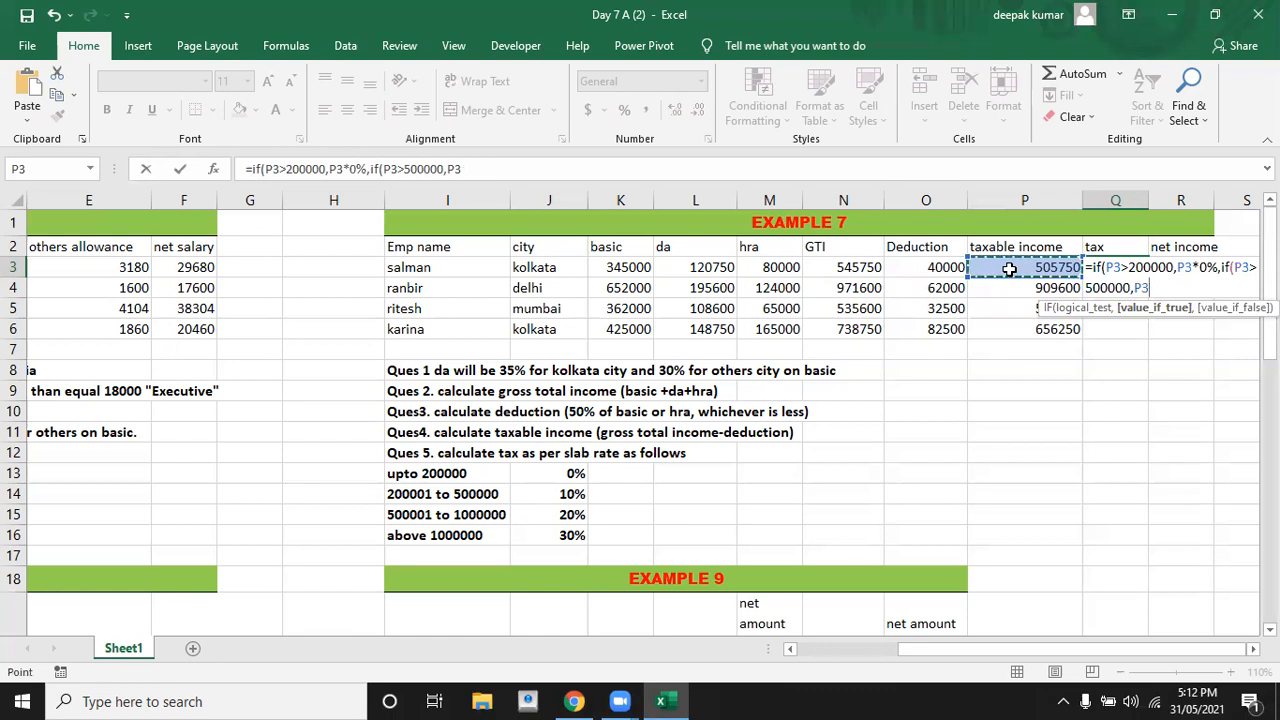
pyautogui.write('*10%')
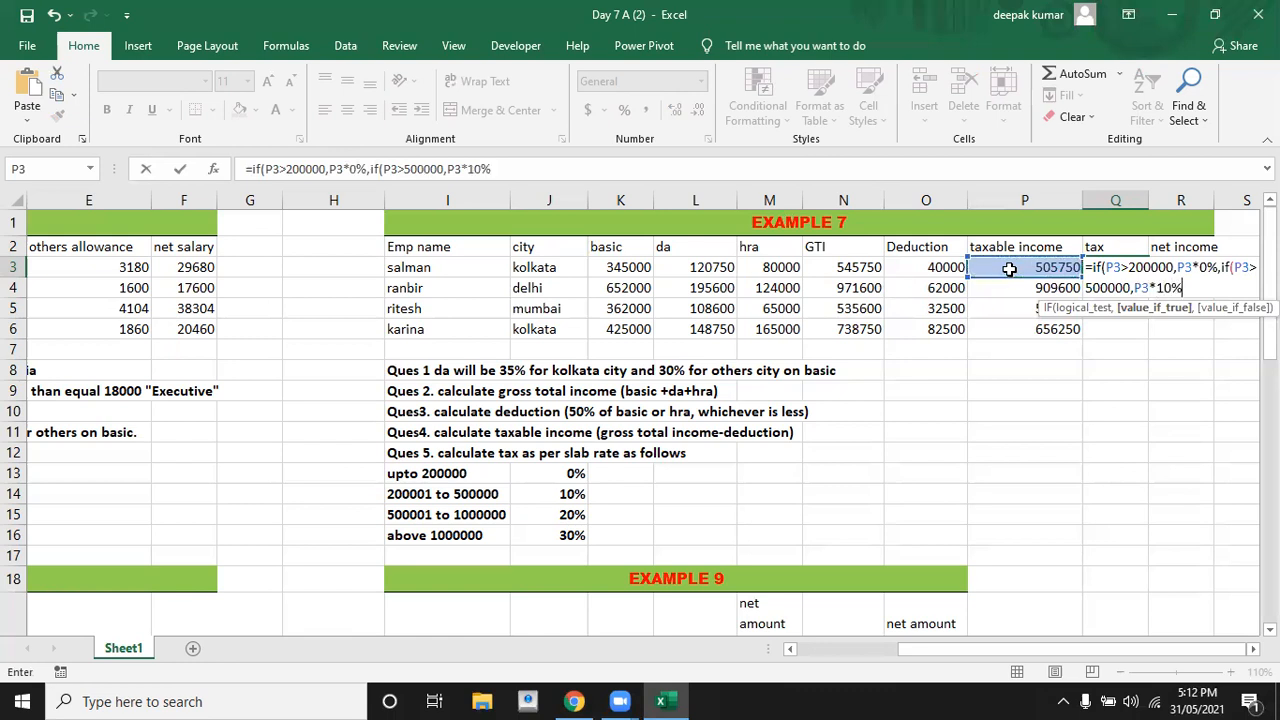
# Start a third nested IF with a less-than test on P3, and change the second test to P3<500000
pyautogui.write(',if(')
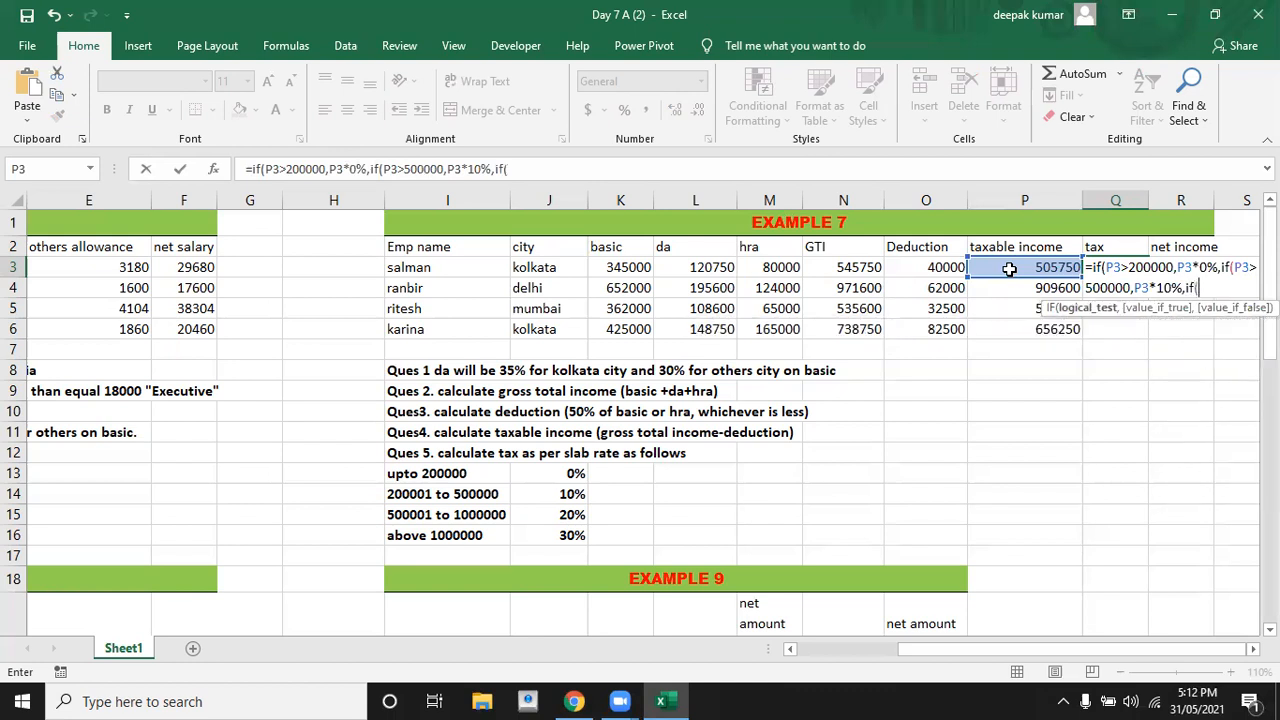
pyautogui.click(1009, 269)
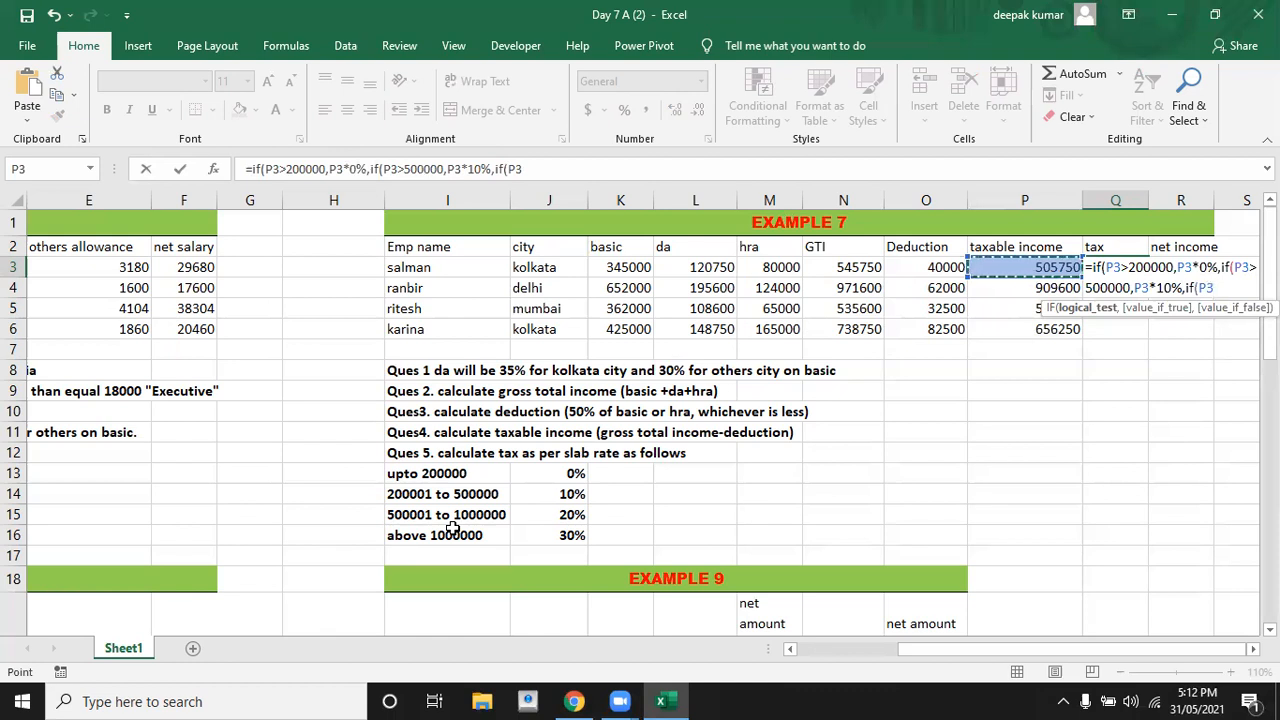
pyautogui.write('<')
pyautogui.click(1250, 267)
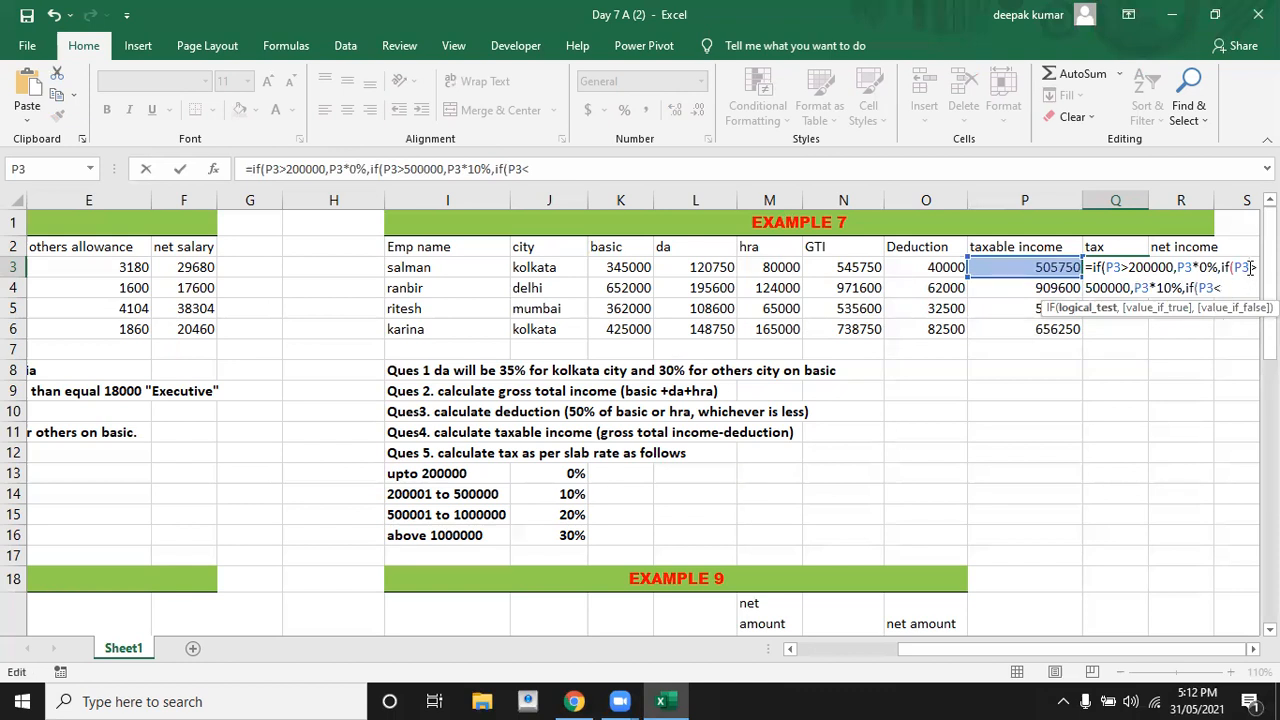
pyautogui.press('BackSpace')
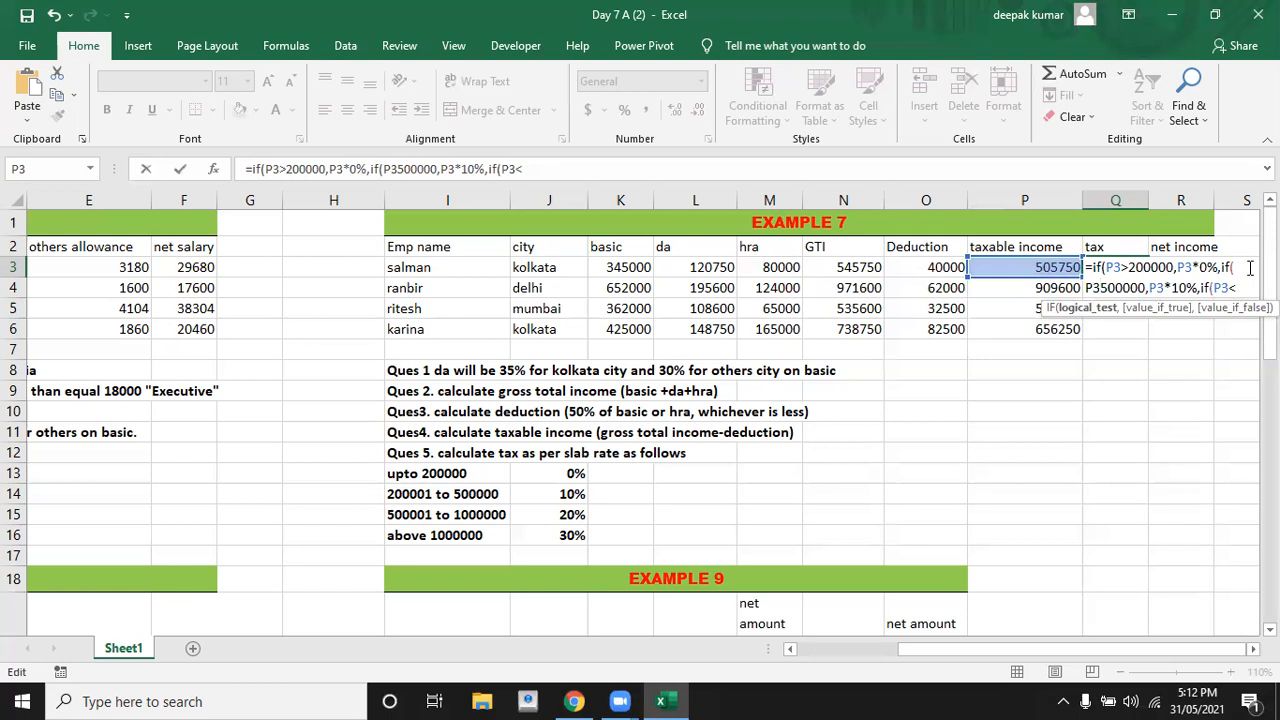
pyautogui.write('<')
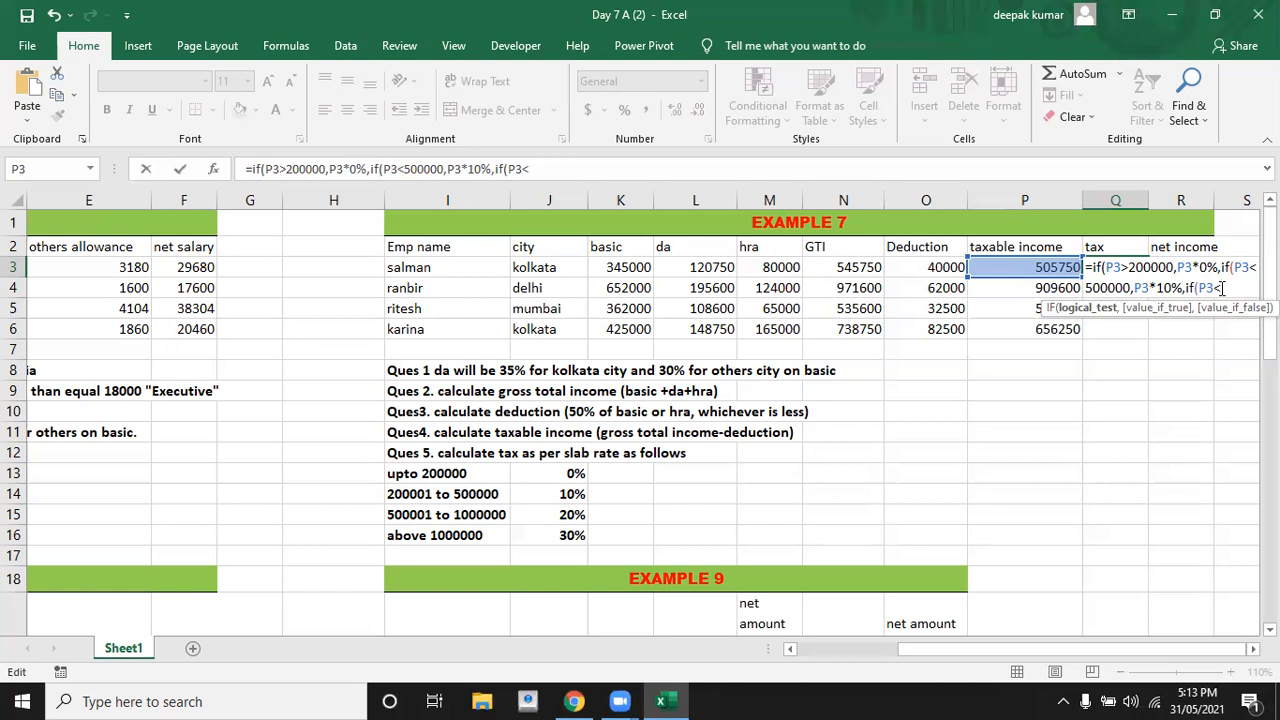
# Complete the third test as P3<100000 with P3*20% when true, and try to enter the formula without accepting any automatic correction
pyautogui.write('100000')
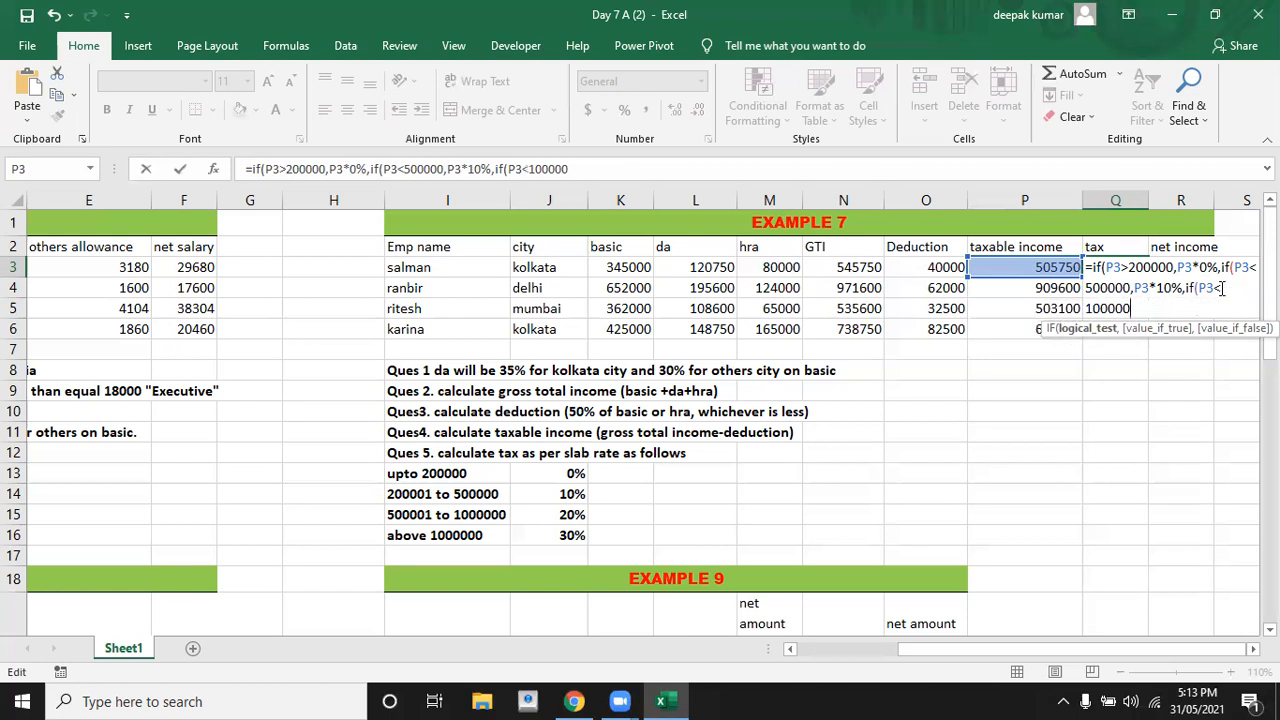
pyautogui.write(',')
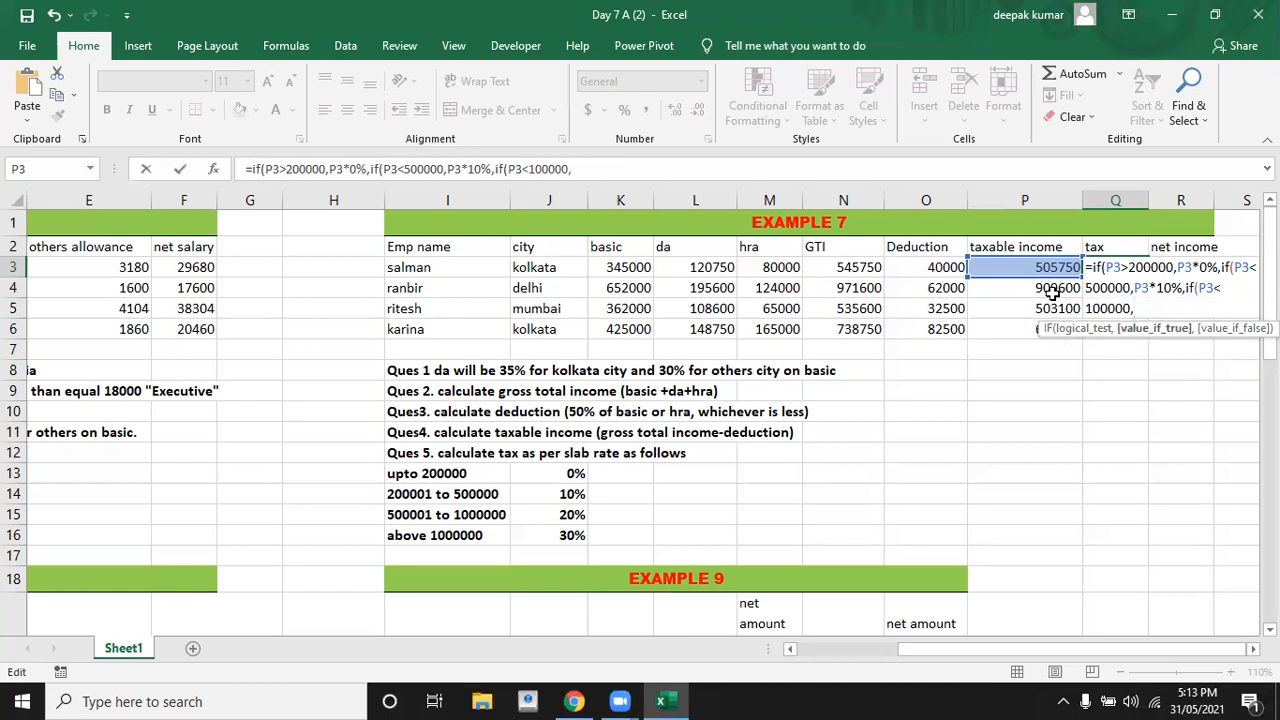
pyautogui.click(1022, 267)
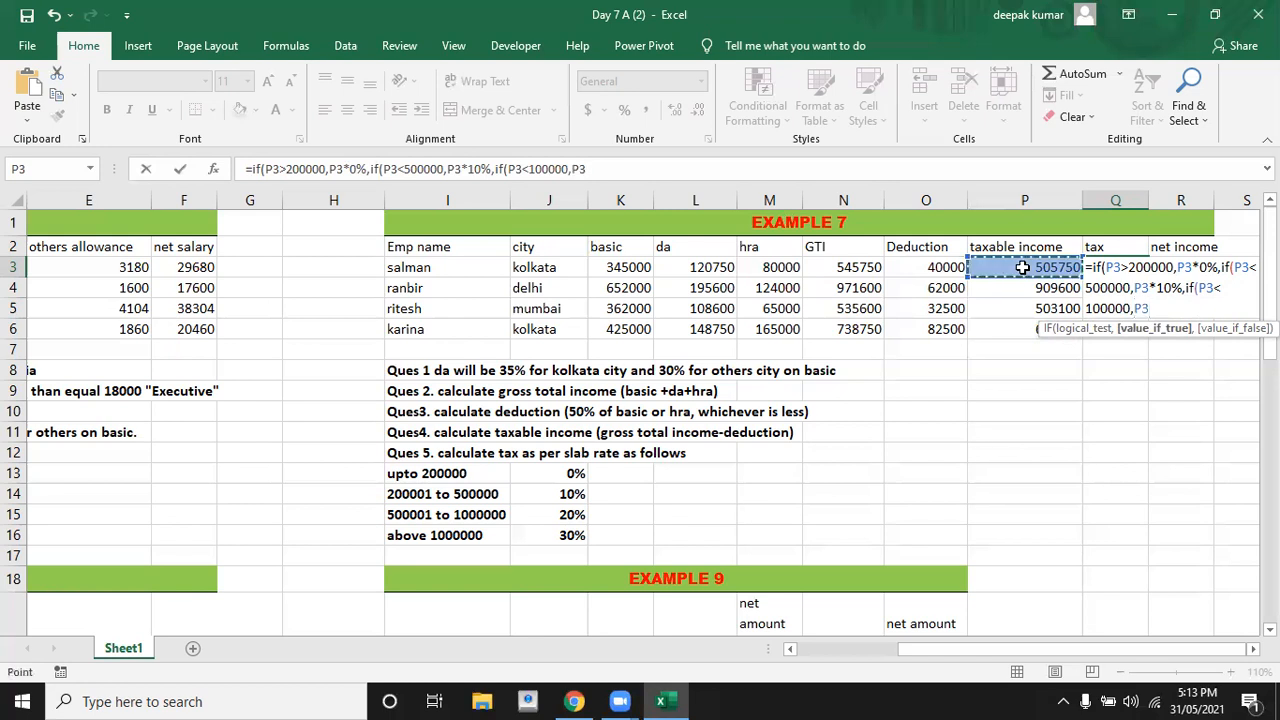
pyautogui.write('*20')
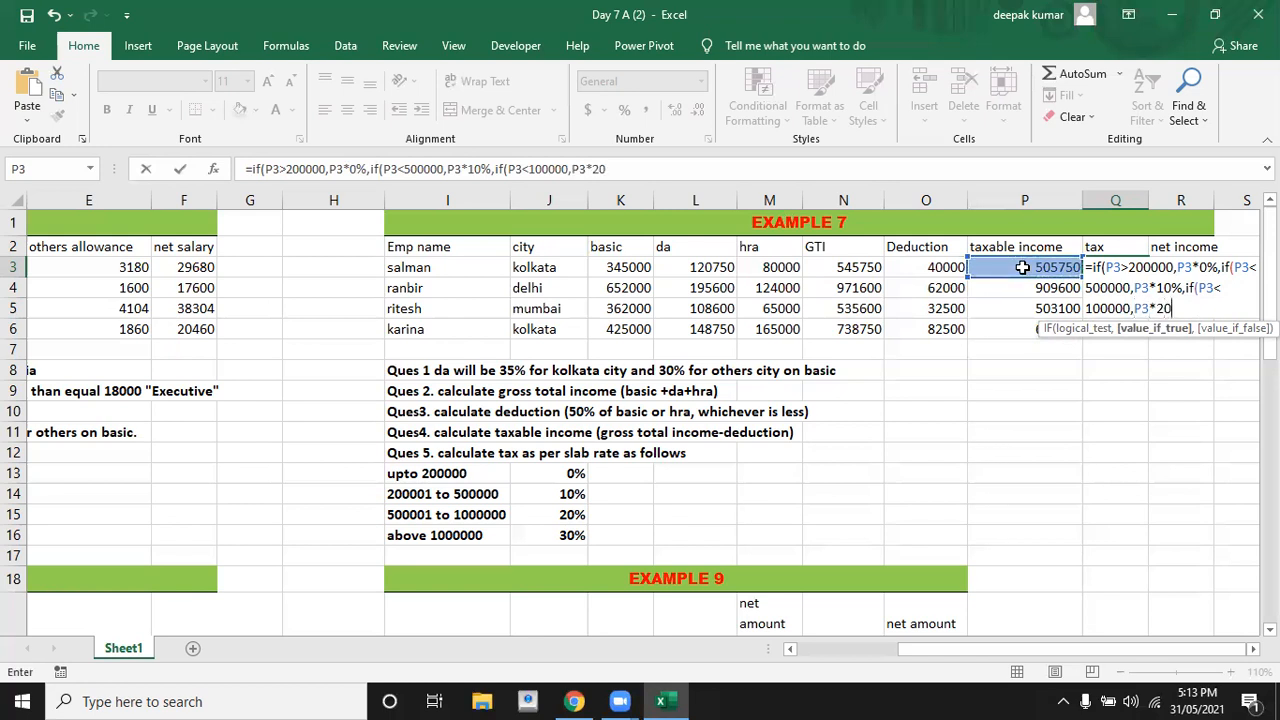
pyautogui.write('%')
pyautogui.press('Return')
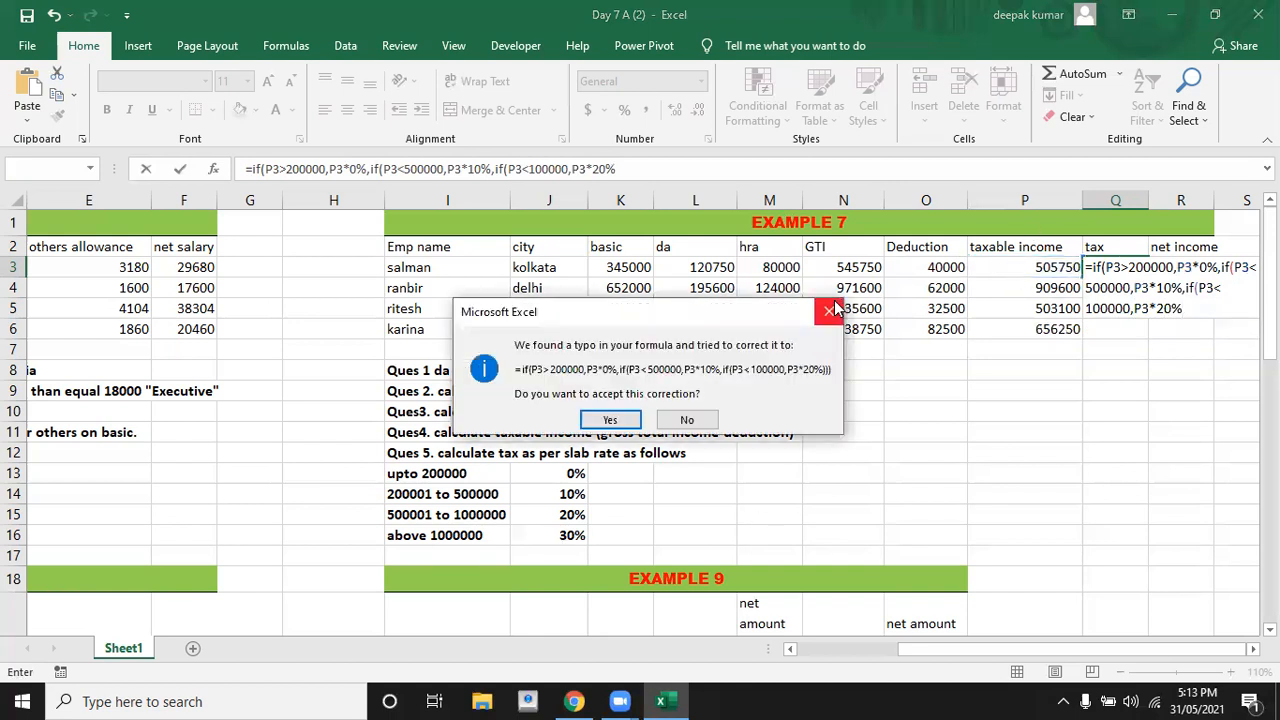
pyautogui.click(831, 313)
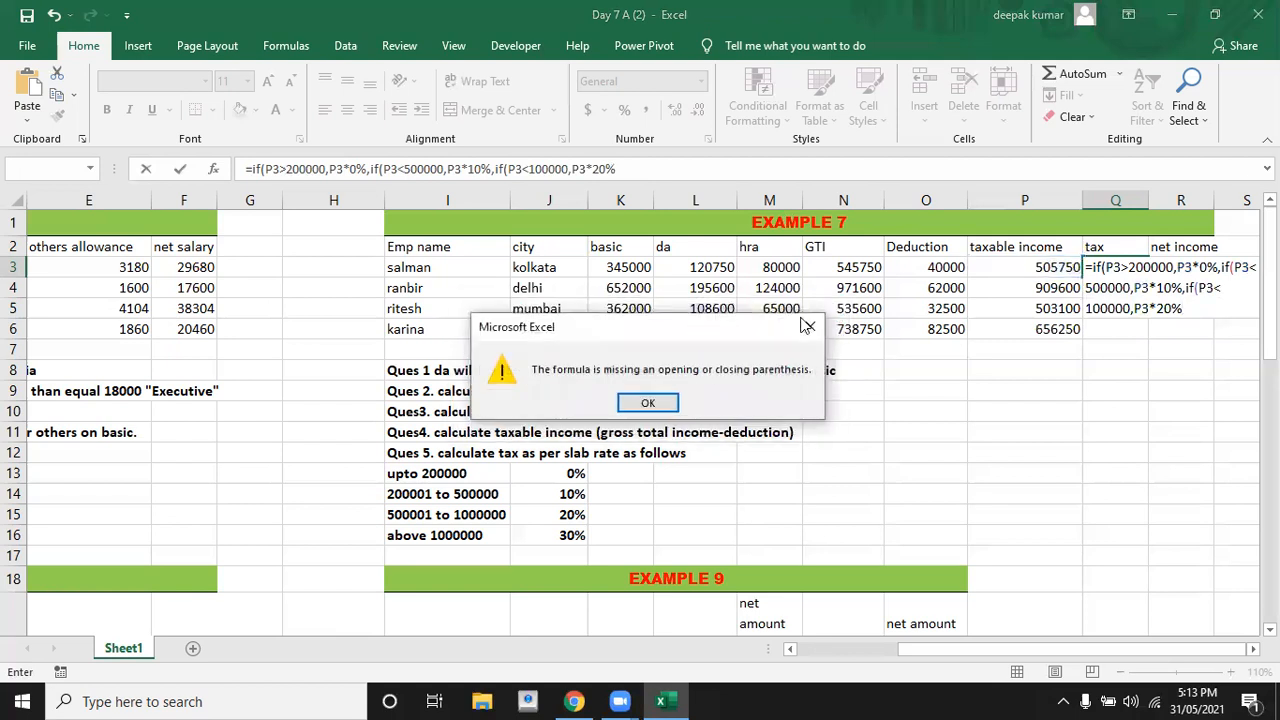
pyautogui.click(808, 329)
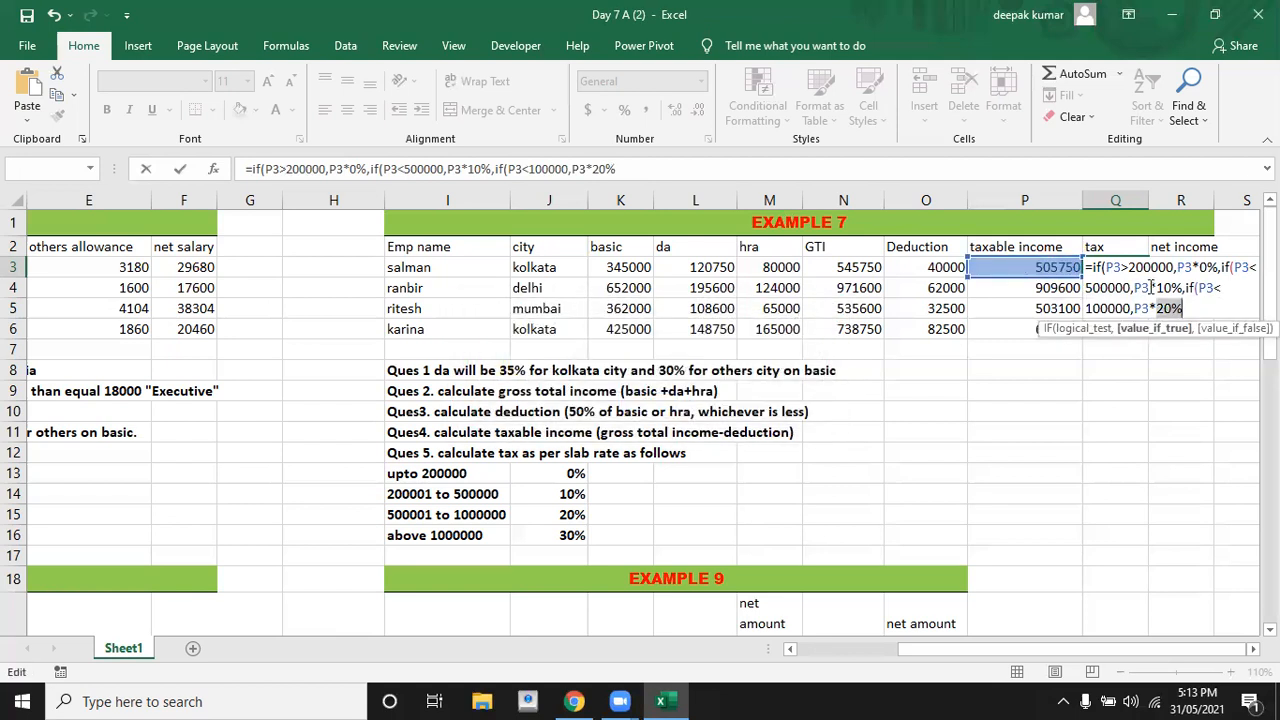
# Finish the Q3 formula with P3*30% as the final false value and fill it down through Q6
pyautogui.click(1190, 309)
pyautogui.write(',')
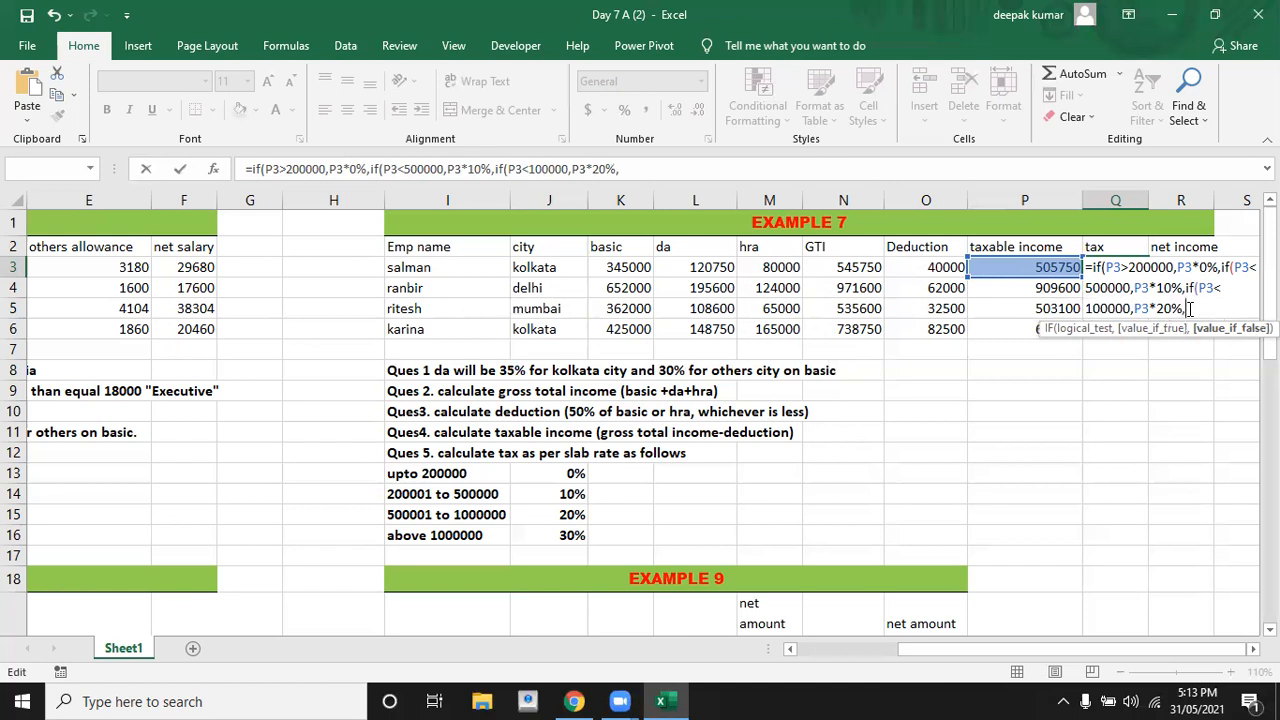
pyautogui.click(1029, 269)
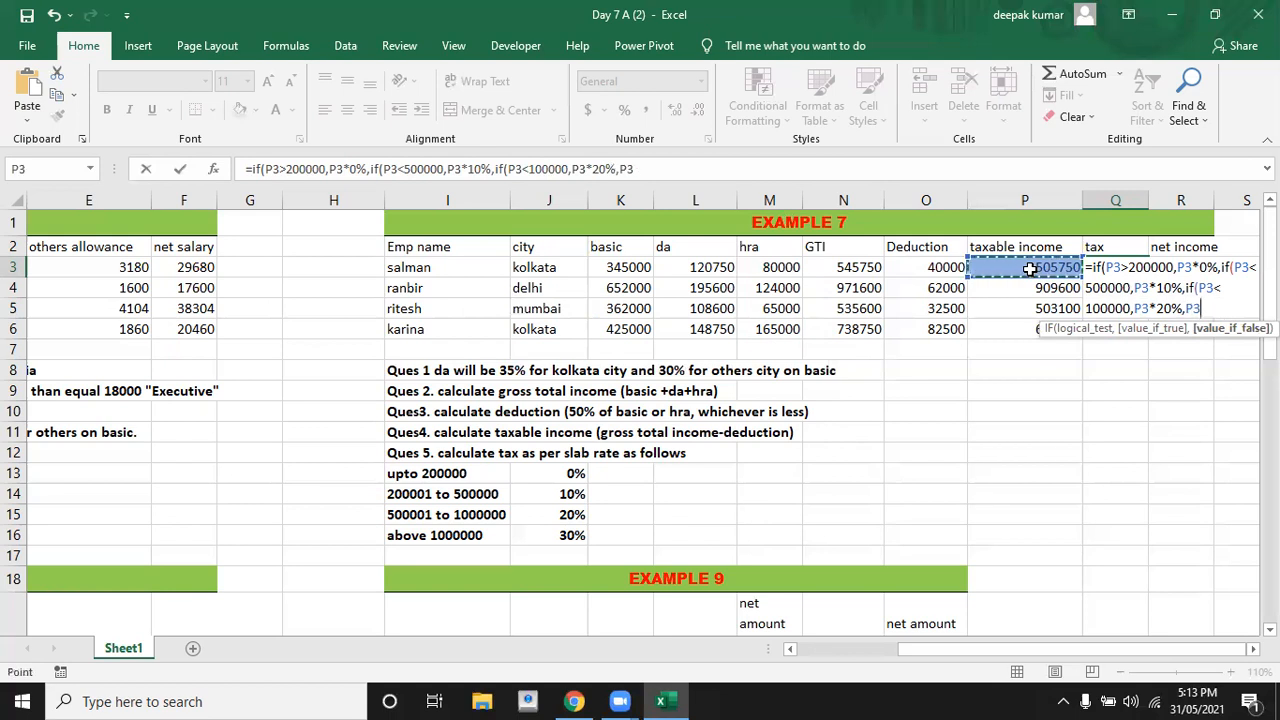
pyautogui.write('*30%))')
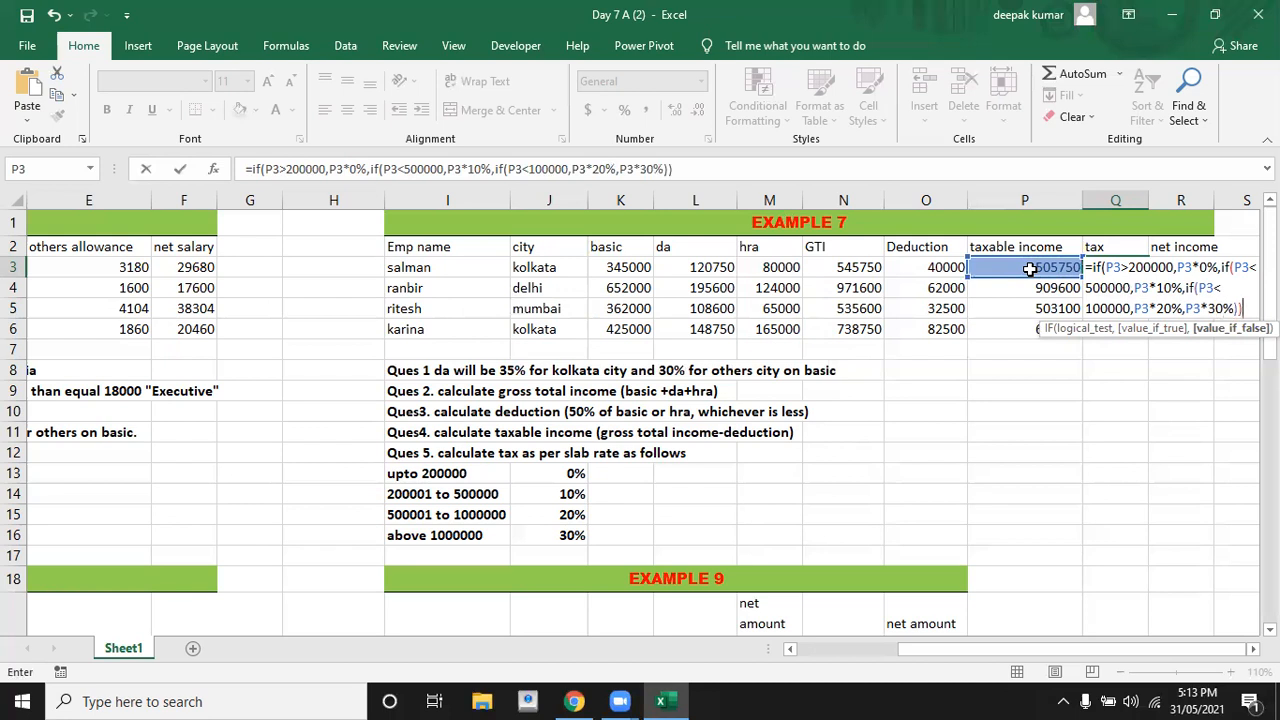
pyautogui.press('Return')
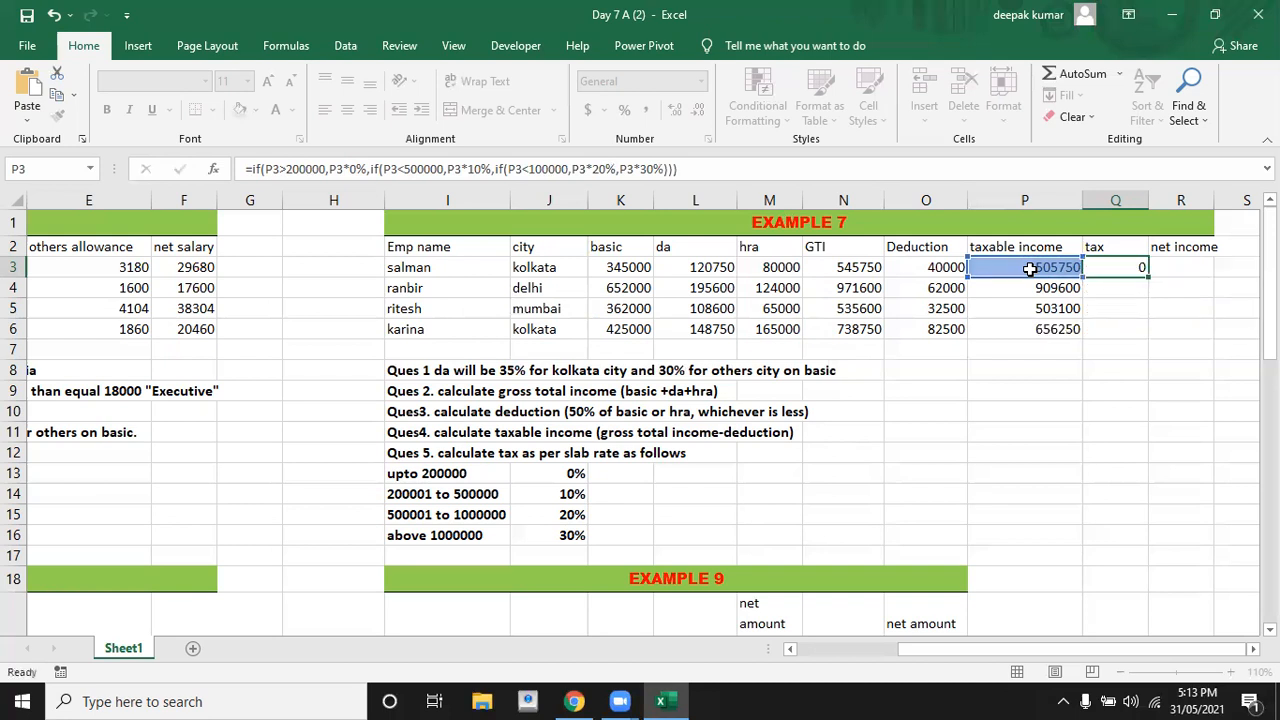
pyautogui.click(1136, 268)
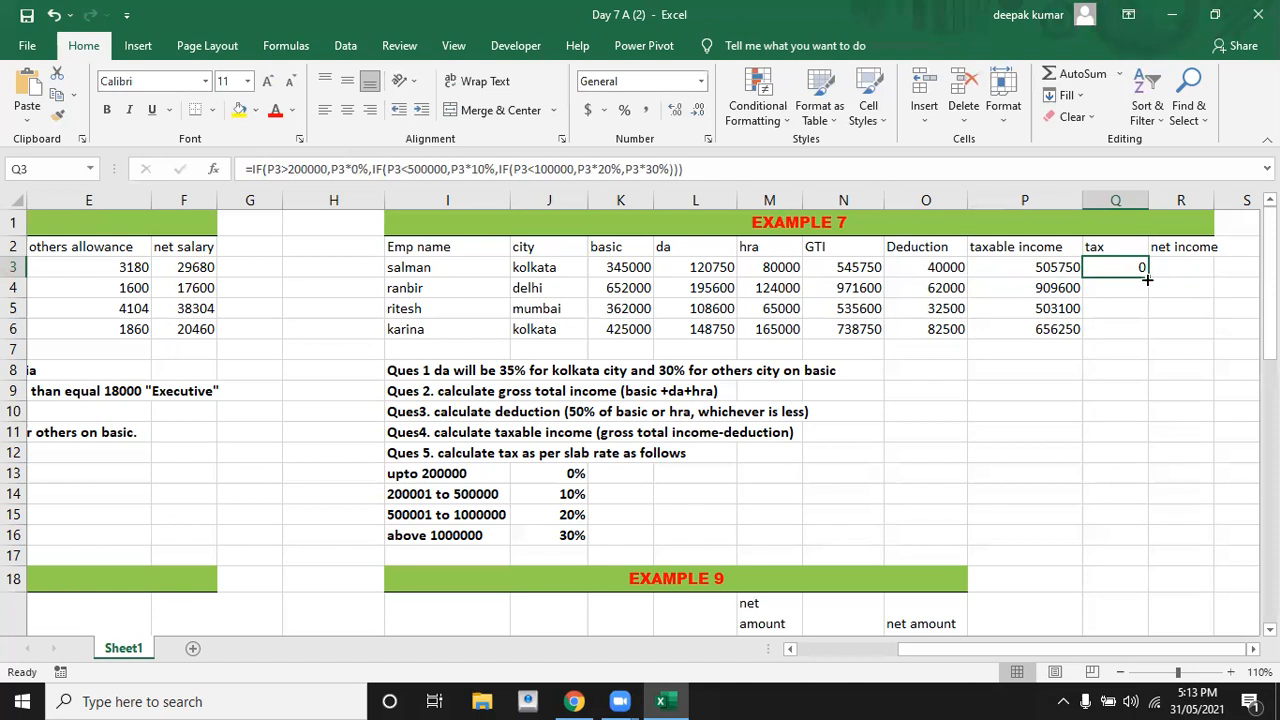
pyautogui.moveTo(1148, 281); pyautogui.dragTo(1149, 337)
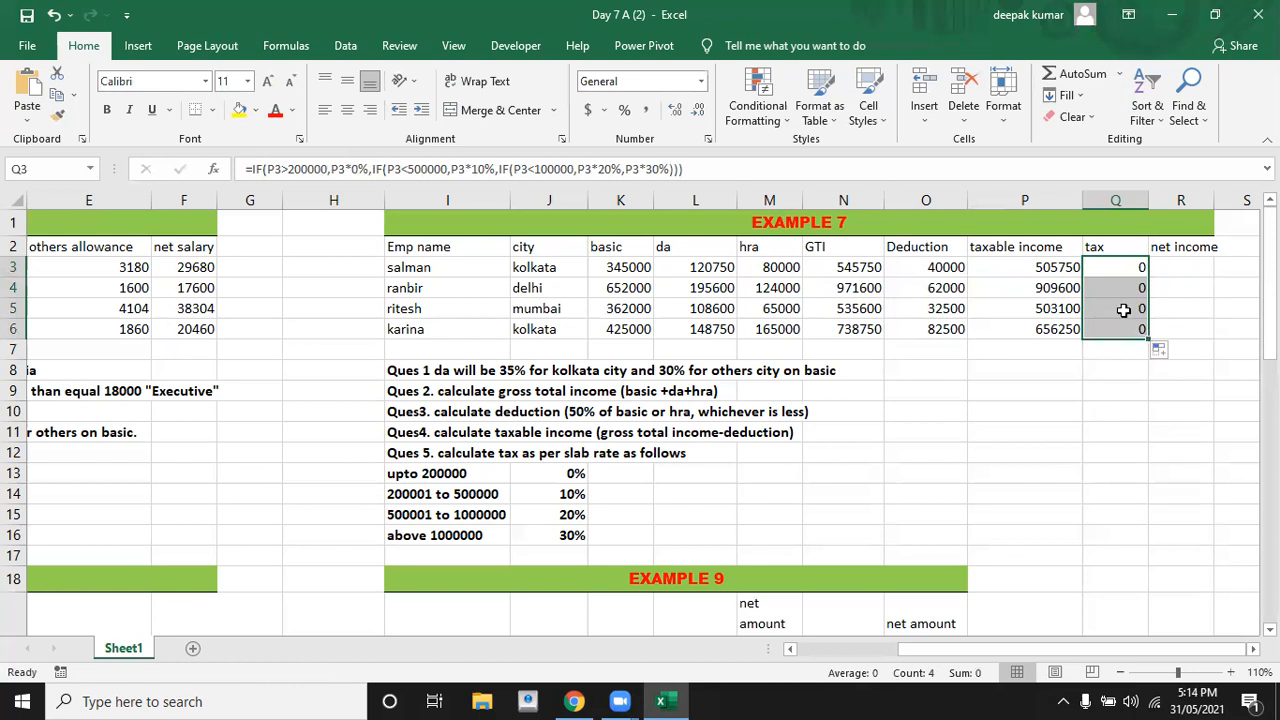
# Change the first test in the Q3 tax formula to P3<200000 and fill the formula down through Q6
pyautogui.click(1124, 268)
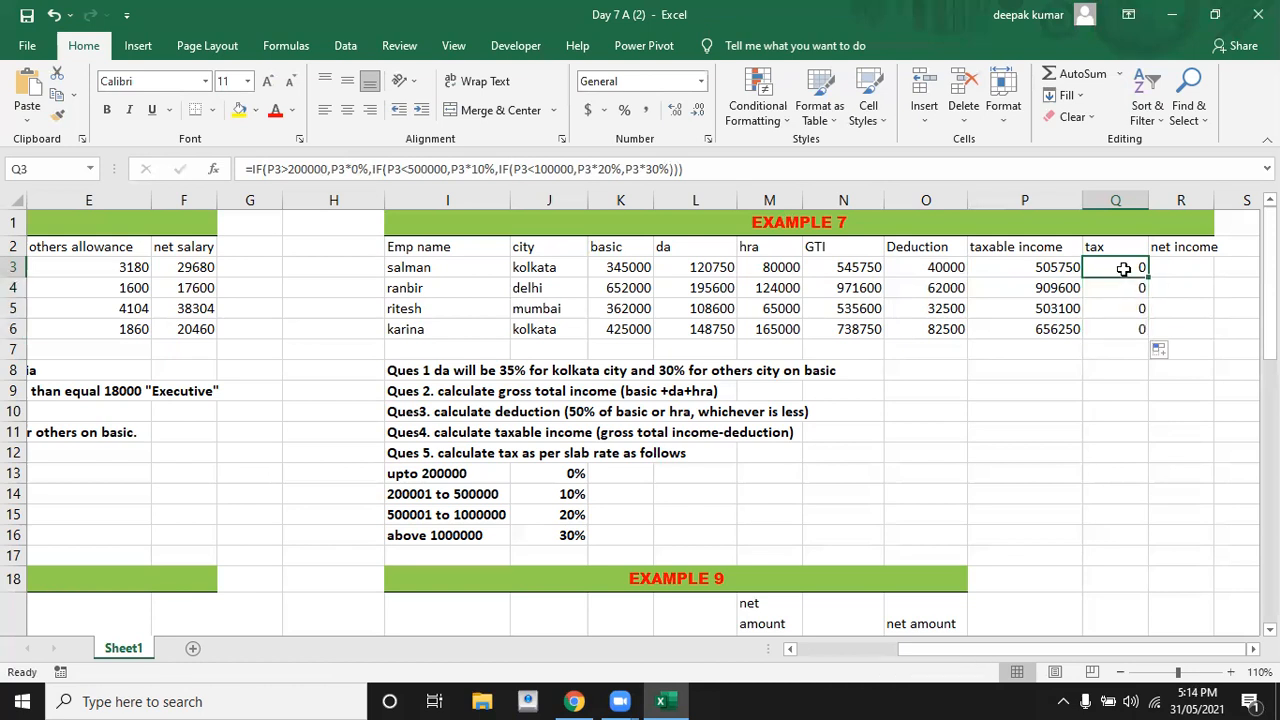
pyautogui.click(288, 167)
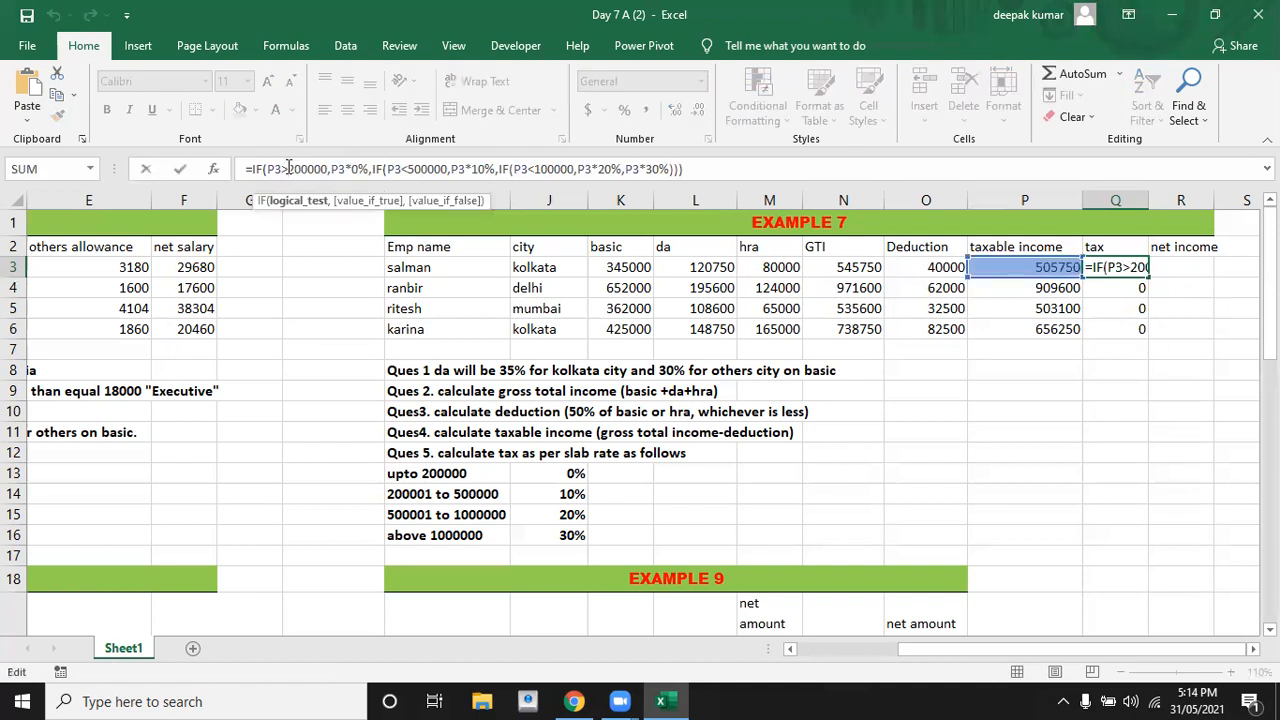
pyautogui.press('BackSpace')
pyautogui.write('<')
pyautogui.press('Return')
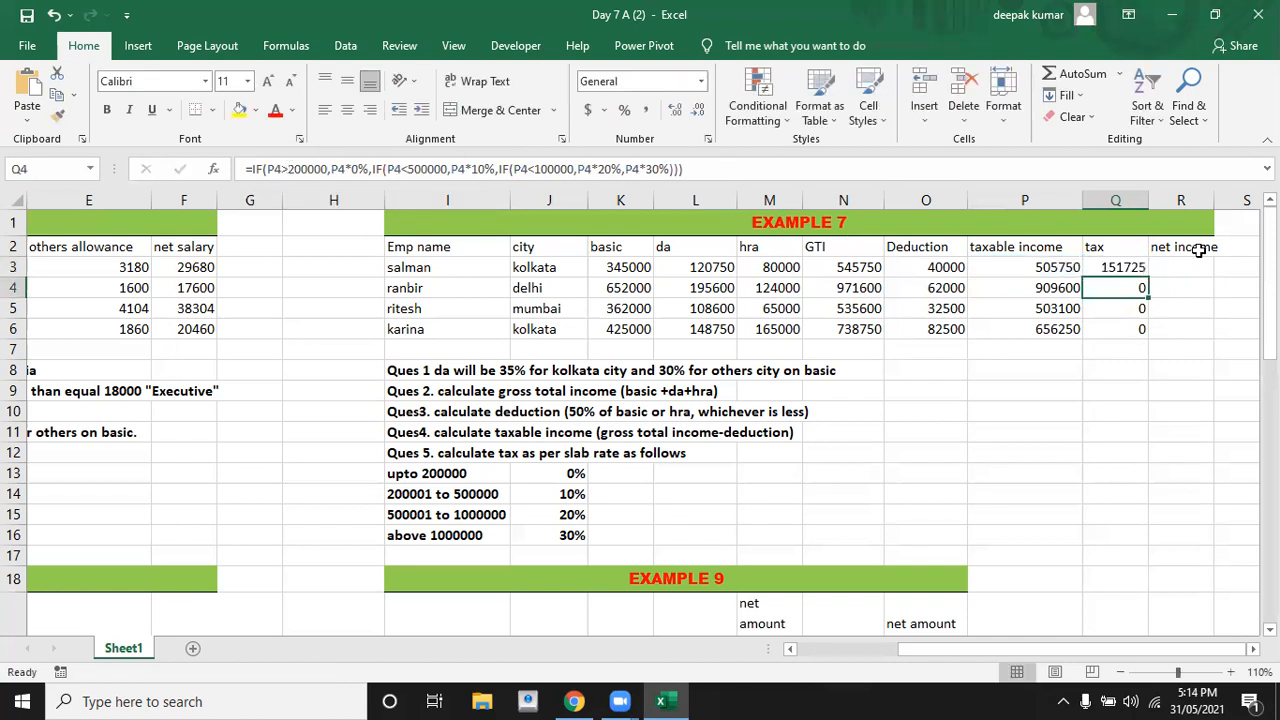
pyautogui.click(1108, 266)
pyautogui.moveTo(1151, 279); pyautogui.dragTo(1152, 333)
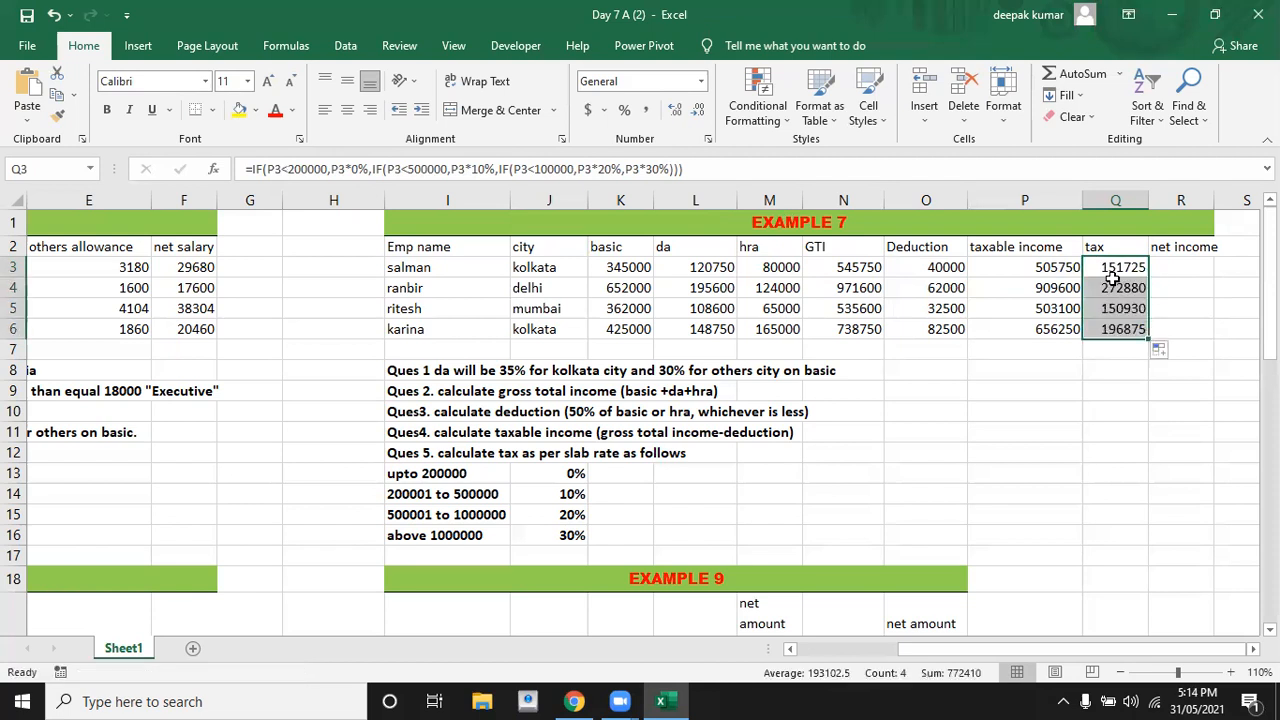
# Calculate net income in R3 as P3-Q3 and fill the formula down through R6
pyautogui.click(1191, 267)
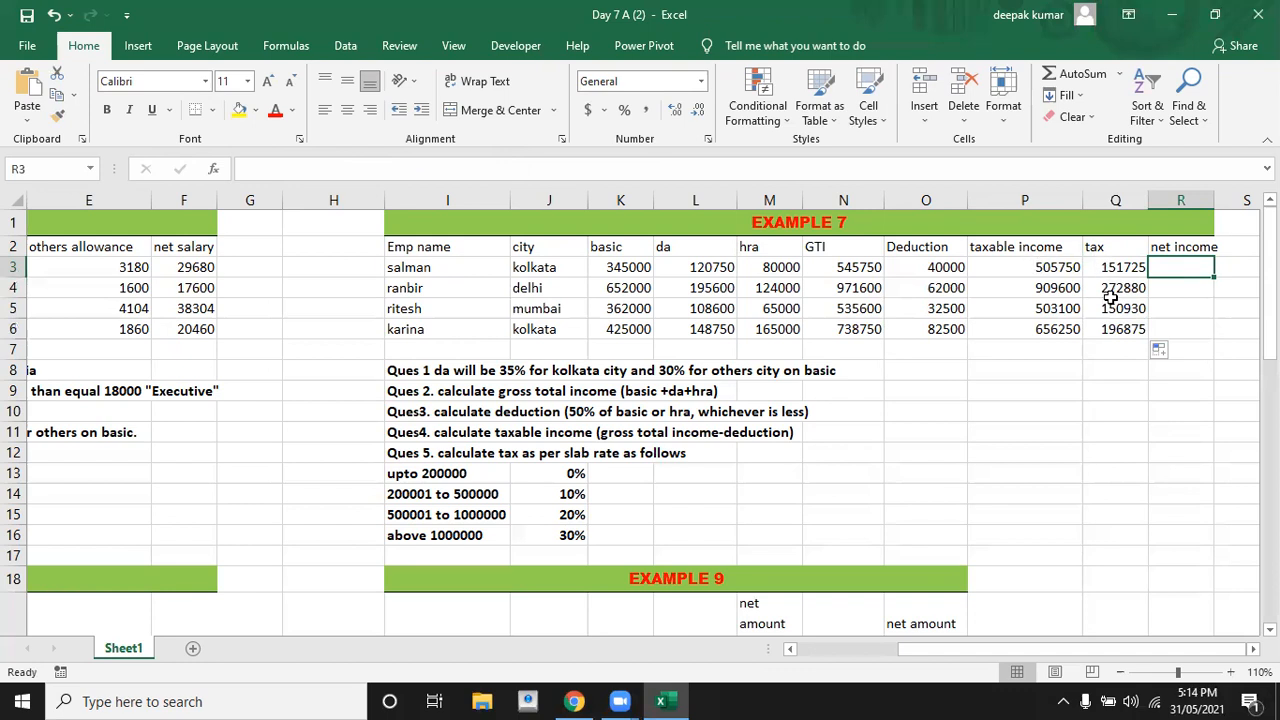
pyautogui.write('=')
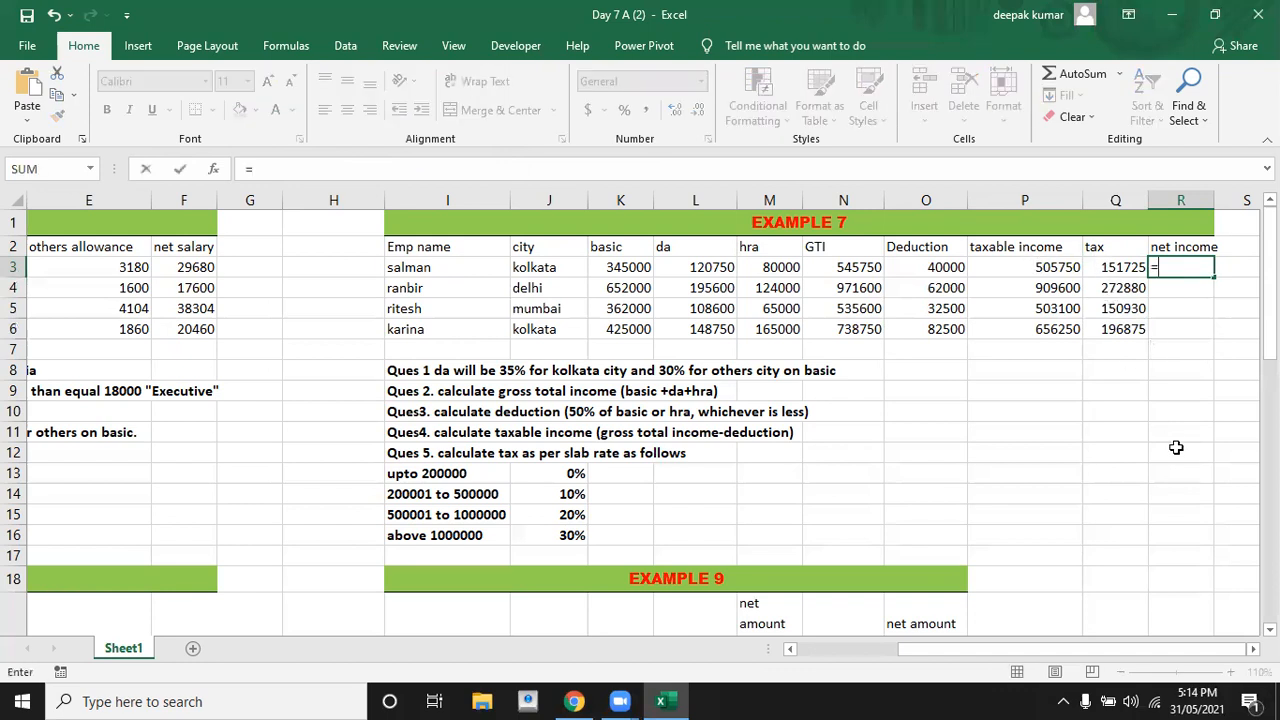
pyautogui.press('Left')
pyautogui.press('Left')
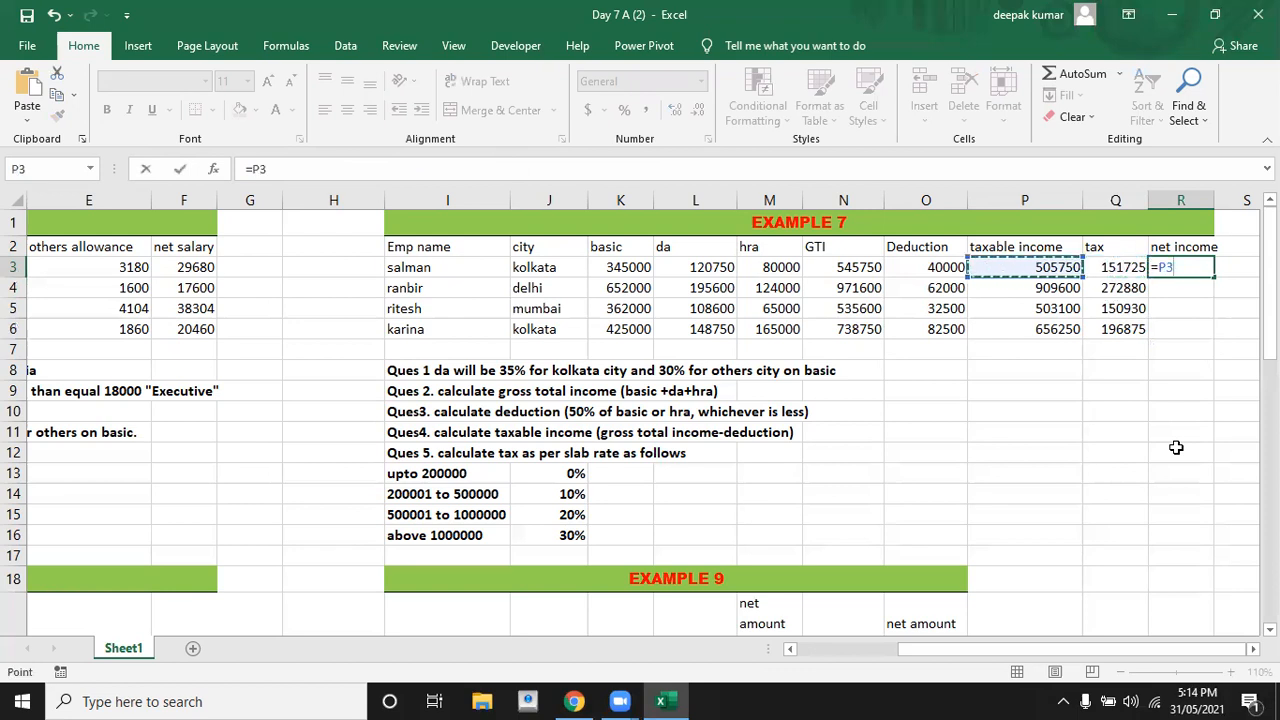
pyautogui.write('-')
pyautogui.press('Left')
pyautogui.press('Return')
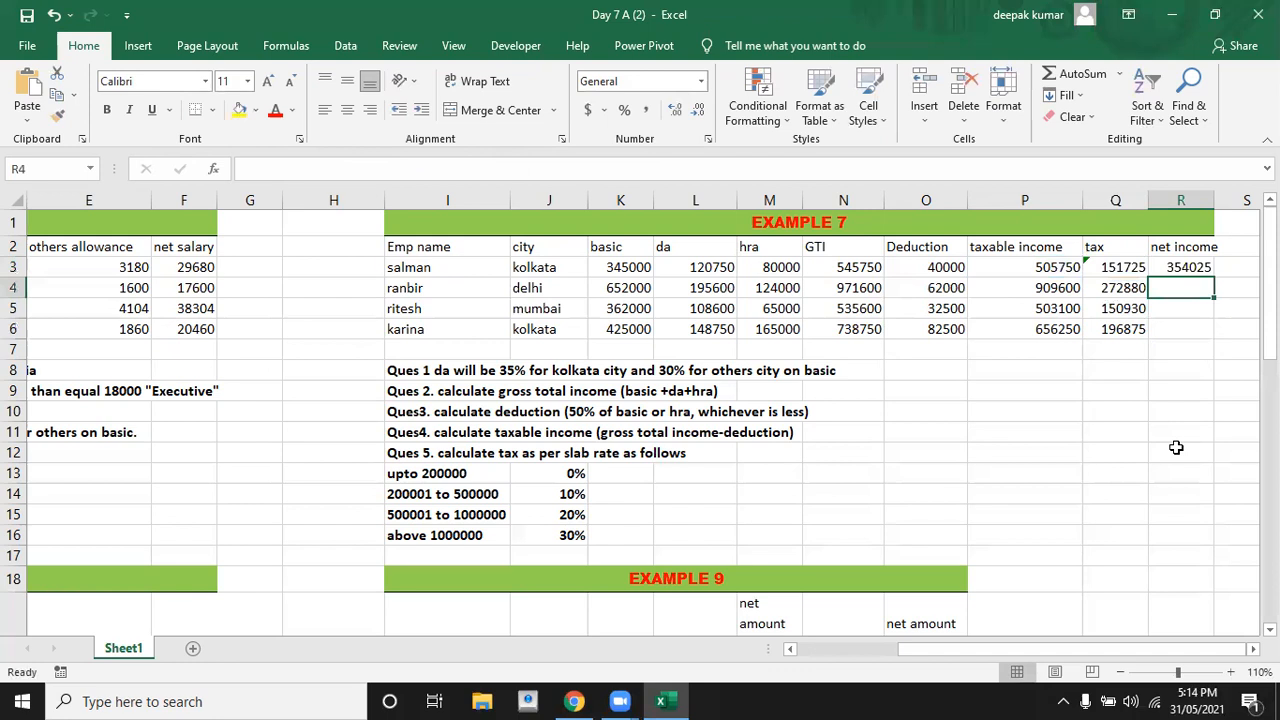
pyautogui.click(1165, 268)
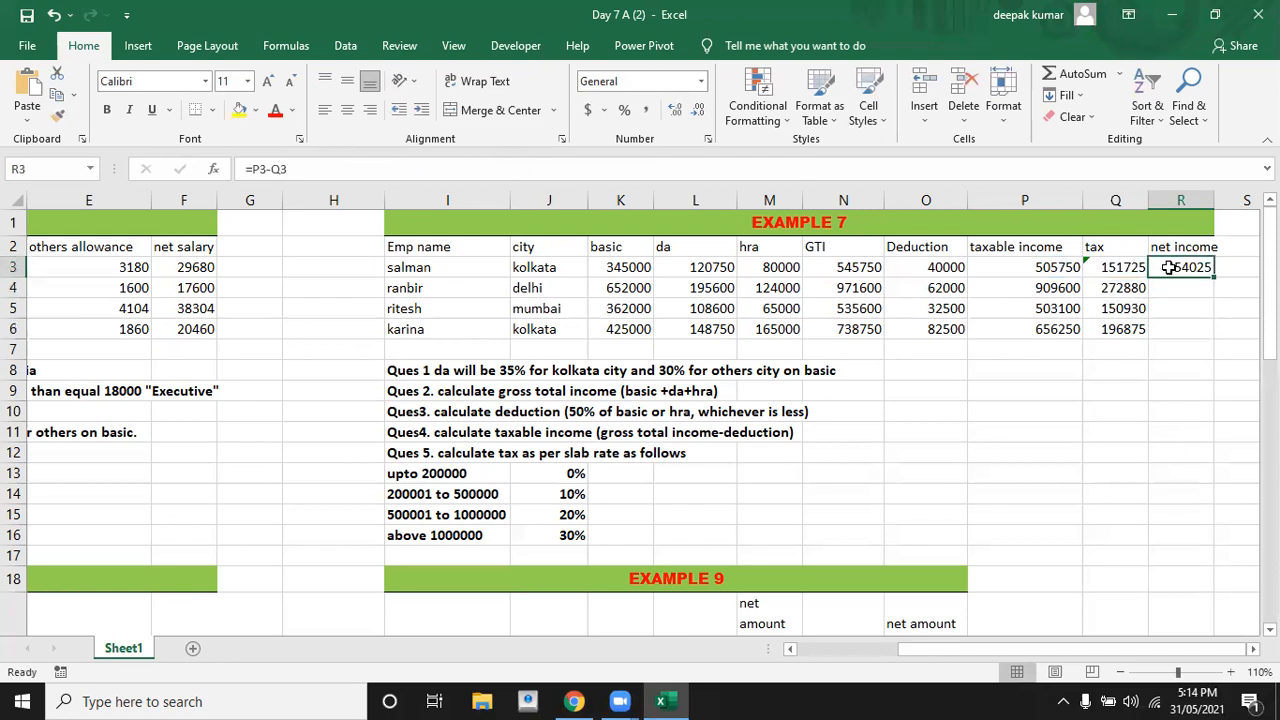
pyautogui.moveTo(1214, 280); pyautogui.dragTo(1214, 344)
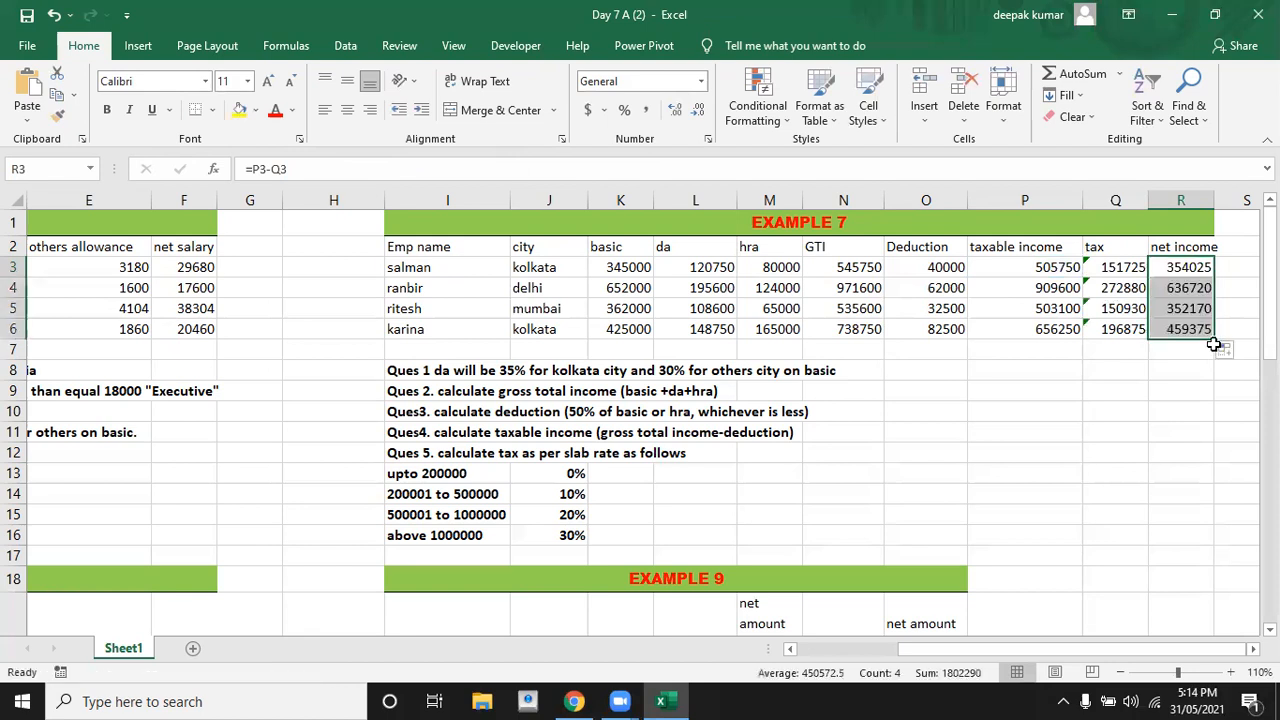
# Check the Example 7 tax and taxable income formulas in row 3 and go to the first salesman row of Example 8
pyautogui.click(1116, 266)
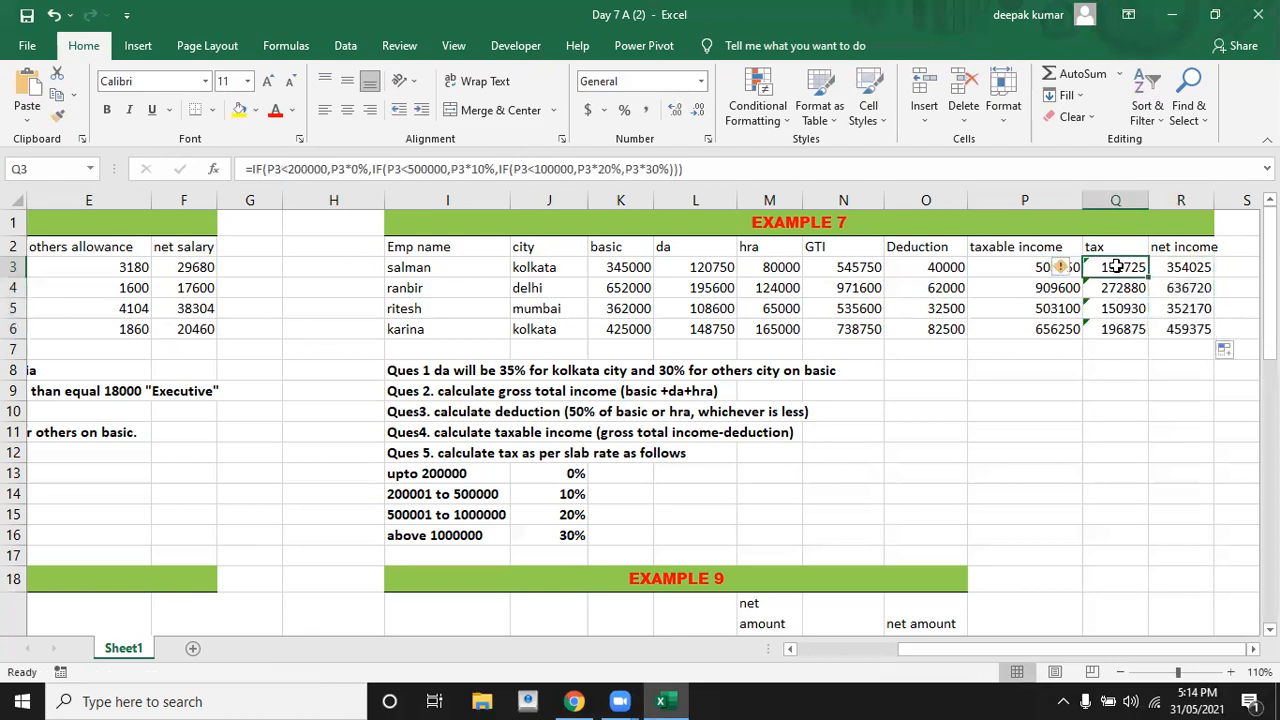
pyautogui.click(992, 272)
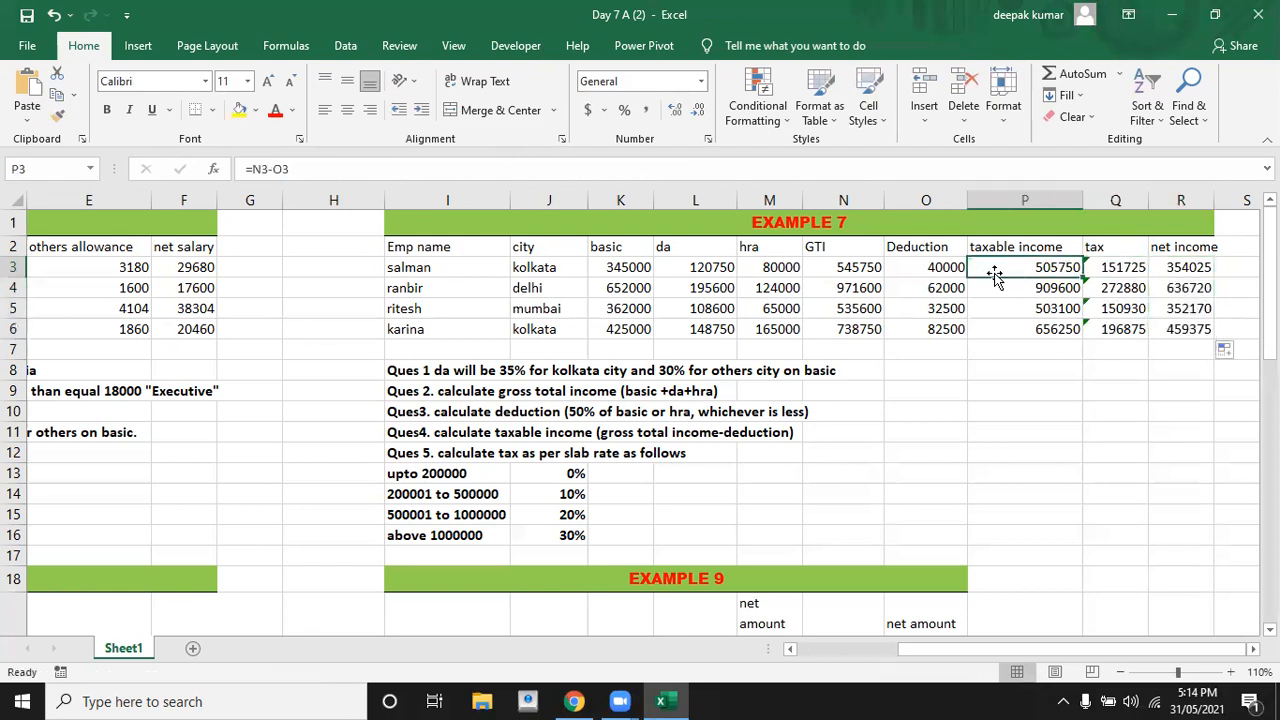
pyautogui.click(1041, 404)
pyautogui.press('Left')
pyautogui.press('Left')
pyautogui.press('Left')
pyautogui.press('Left')
pyautogui.press('Left')
pyautogui.press('Left')
pyautogui.press('Left')
pyautogui.press('Left')
pyautogui.press('Left')
pyautogui.press('Left')
pyautogui.press('Left')
pyautogui.press('Left')
pyautogui.press('Left')
pyautogui.press('Left')
pyautogui.press('Left')
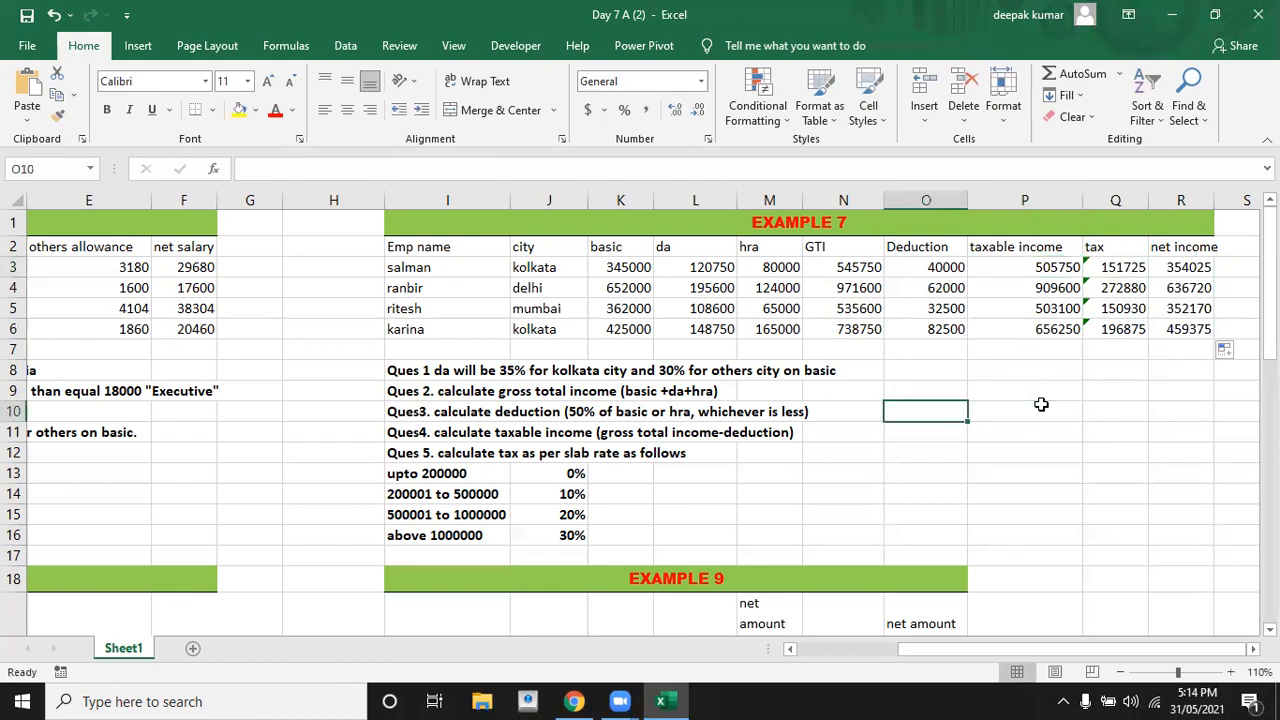
pyautogui.press('Down')
pyautogui.press('Down')
pyautogui.press('Down')
pyautogui.press('Down')
pyautogui.press('Down')
pyautogui.press('Down')
pyautogui.press('Down')
pyautogui.press('Down')
pyautogui.press('Down')
pyautogui.press('Down')
pyautogui.press('Down')
pyautogui.press('Down')
pyautogui.press('Down')
pyautogui.press('Down')
pyautogui.press('Down')
pyautogui.press('Down')
pyautogui.press('Down')
pyautogui.press('Down')
pyautogui.press('Down')
pyautogui.press('Down')
pyautogui.press('Down')
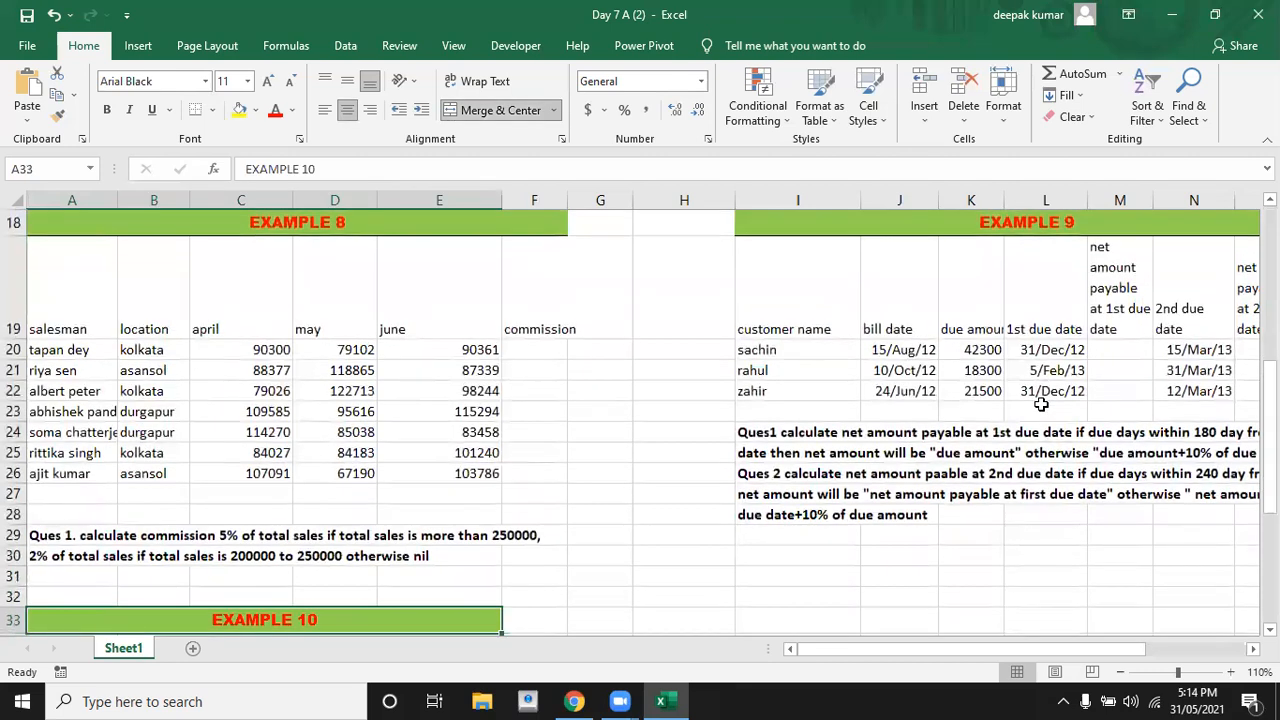
pyautogui.press('Up')
pyautogui.press('Up')
pyautogui.press('Up')
pyautogui.press('Up')
pyautogui.press('Up')
pyautogui.press('Up')
pyautogui.press('Up')
pyautogui.press('Up')
pyautogui.press('Up')
pyautogui.press('Up')
pyautogui.press('Up')
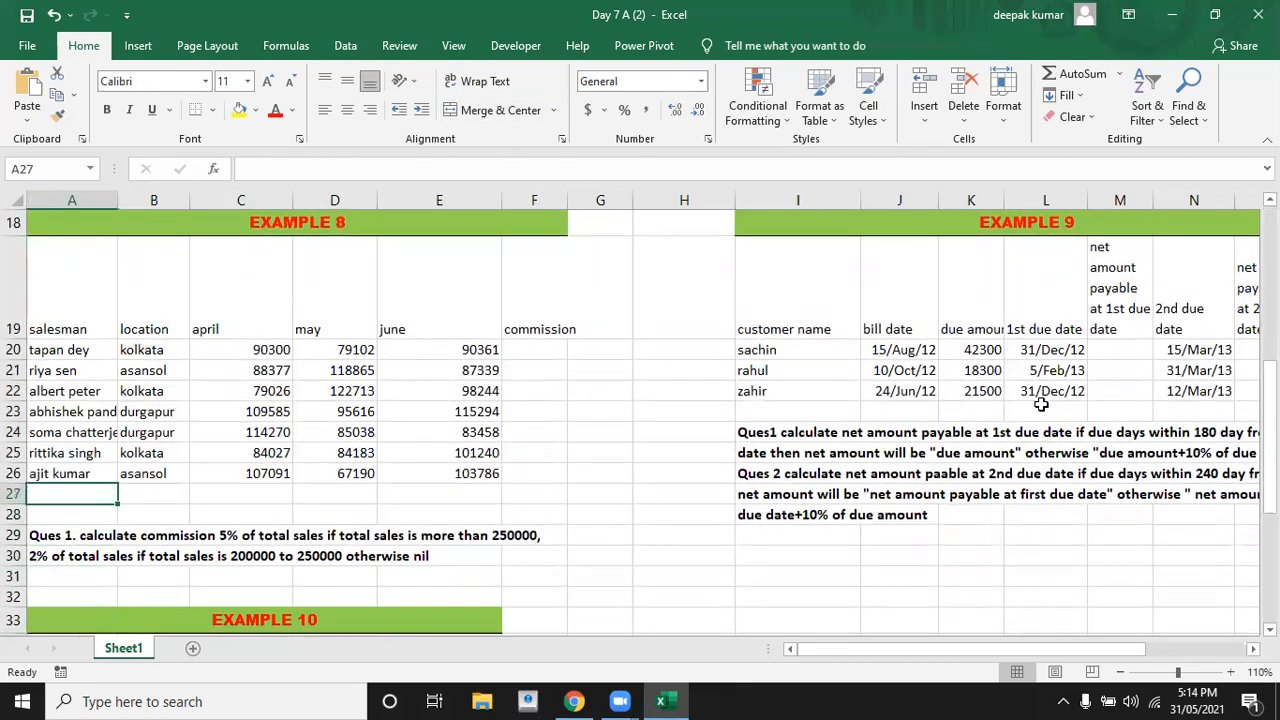
pyautogui.press('Up')
pyautogui.press('Up')
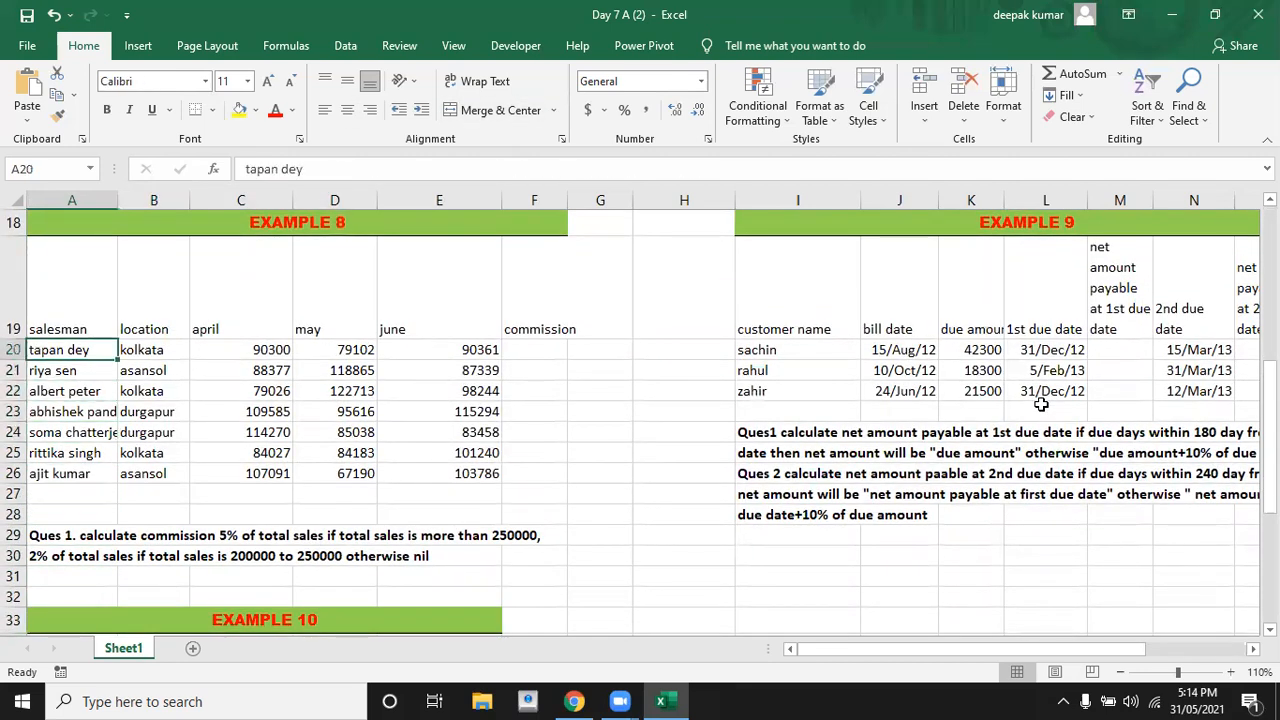
# Examine the first salesman's April to June sales in C20:E20 against the commission rule of Example 8
pyautogui.press('Right')
pyautogui.press('Right')
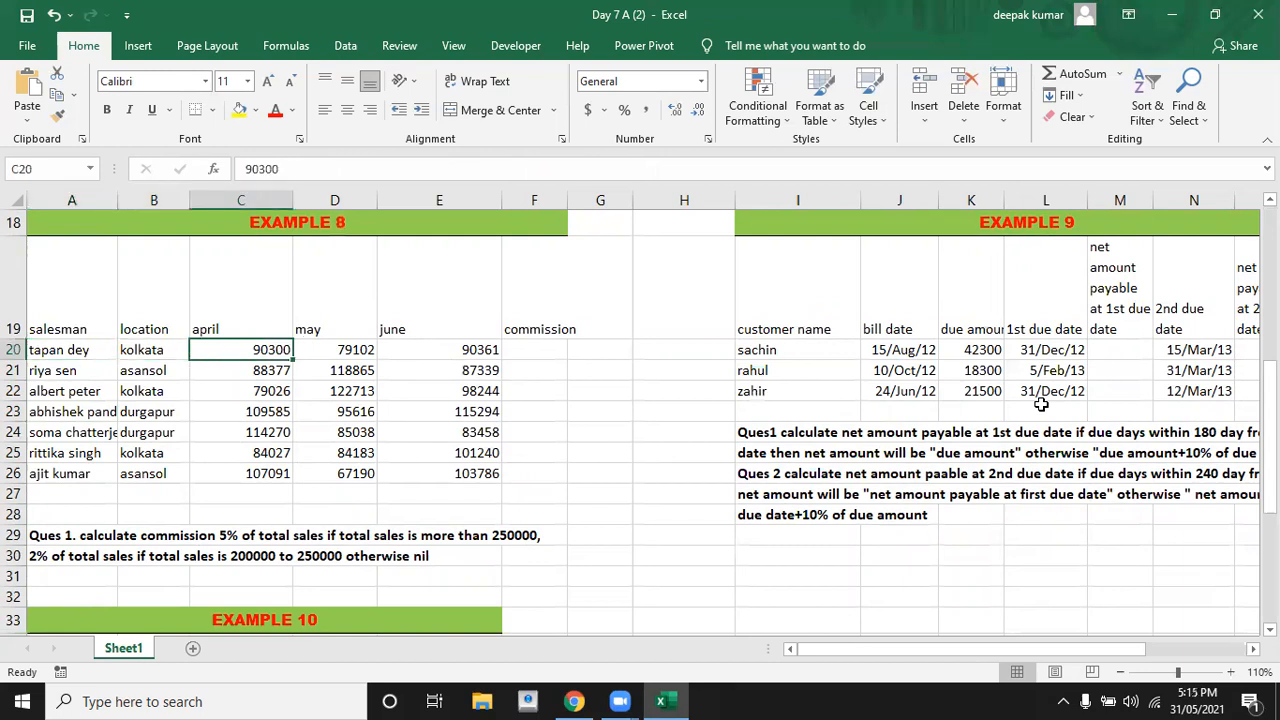
pyautogui.press('Right')
pyautogui.press('Right')
pyautogui.press('Left')
pyautogui.press('Left')
pyautogui.press('Right')
pyautogui.press('Right')
pyautogui.press('Right')
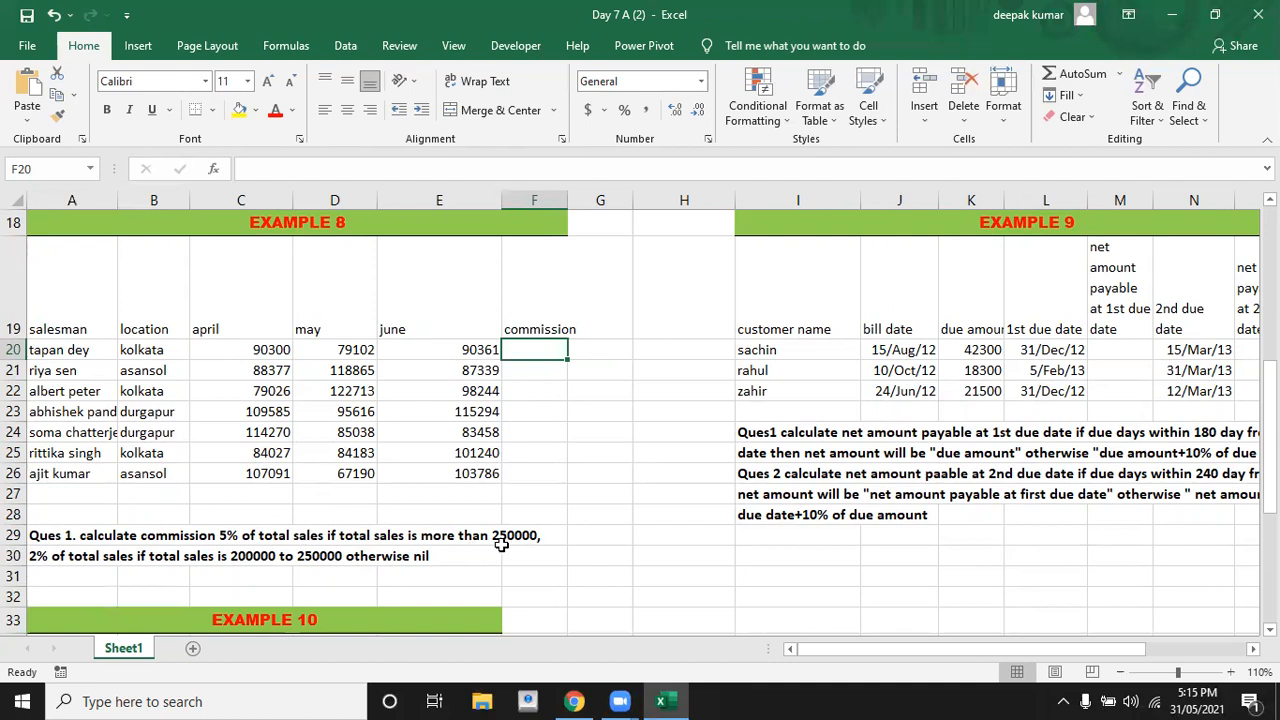
pyautogui.moveTo(267, 347); pyautogui.dragTo(449, 352)
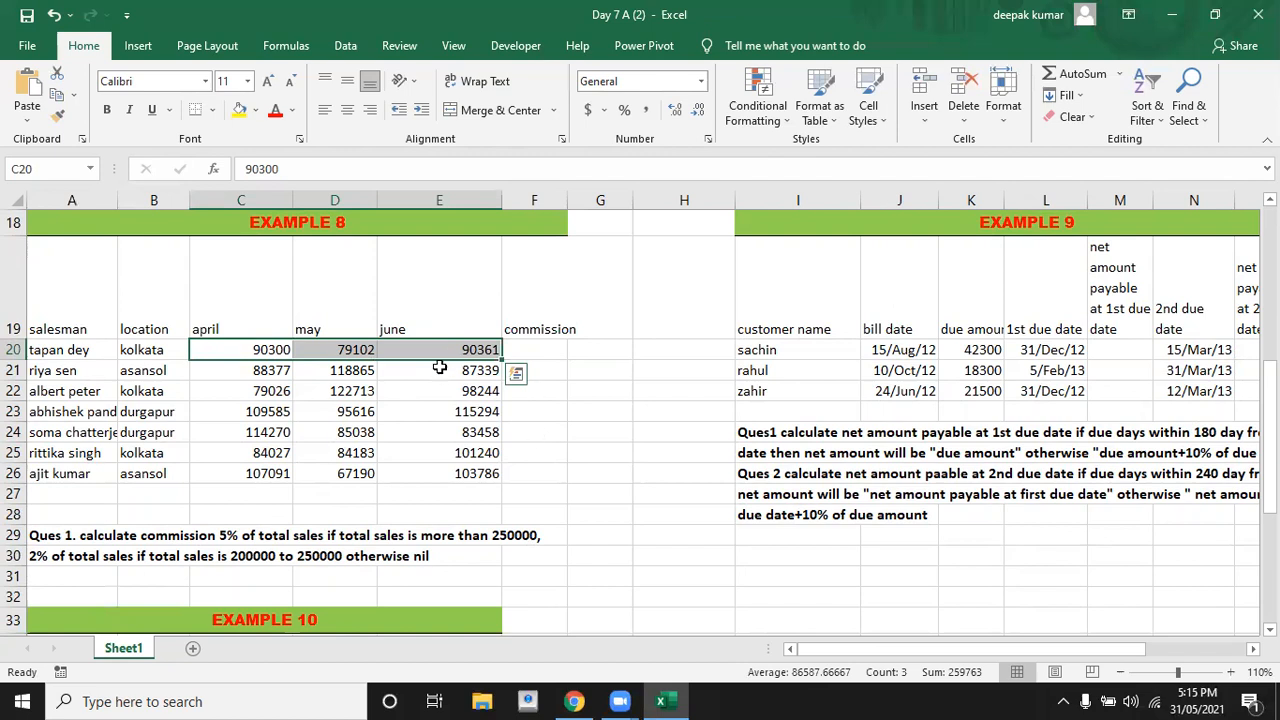
# Start the commission formula in F20 with an IF that tests SUM(C20:E20)>250000
pyautogui.click(542, 350)
pyautogui.write('=')
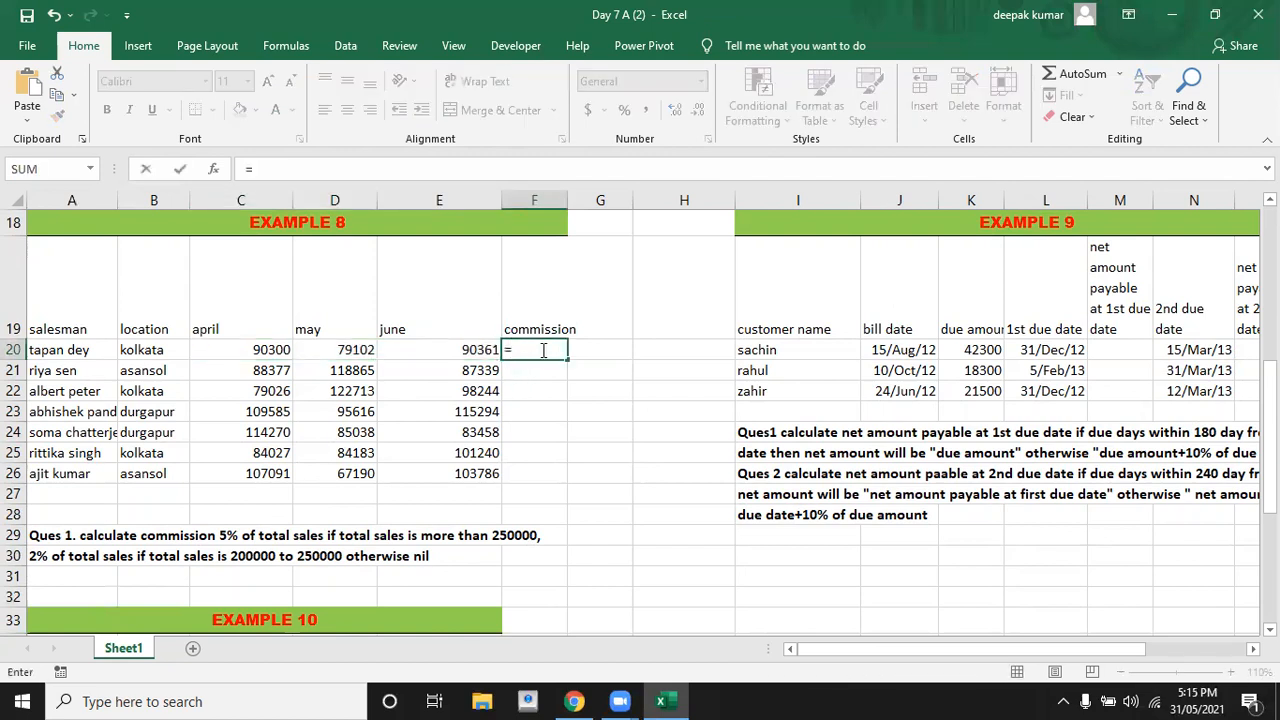
pyautogui.write('if')
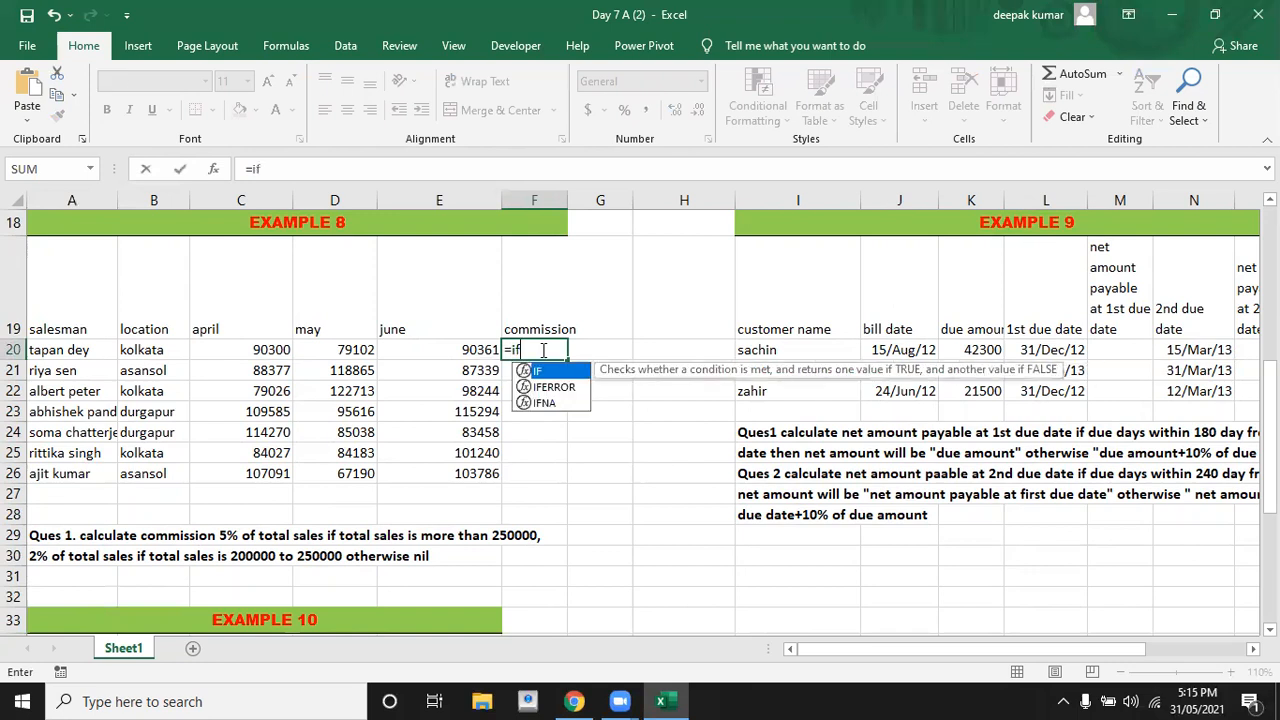
pyautogui.write('(')
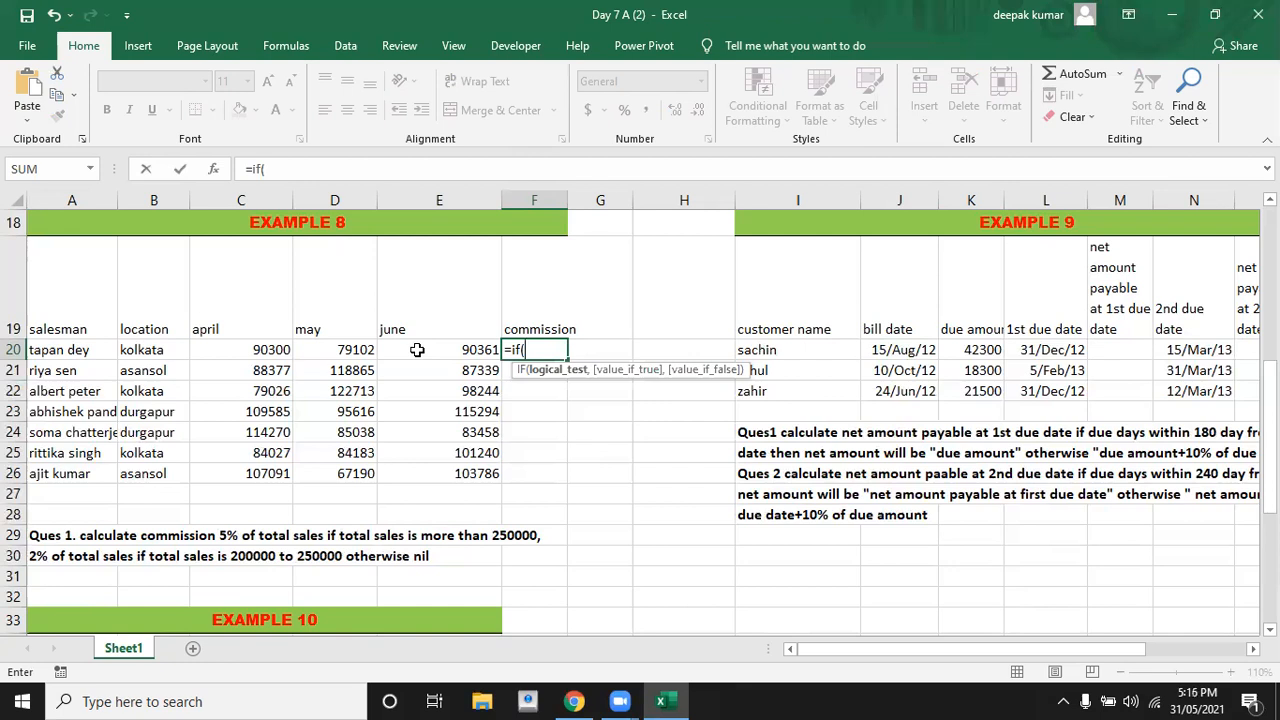
pyautogui.write('sum')
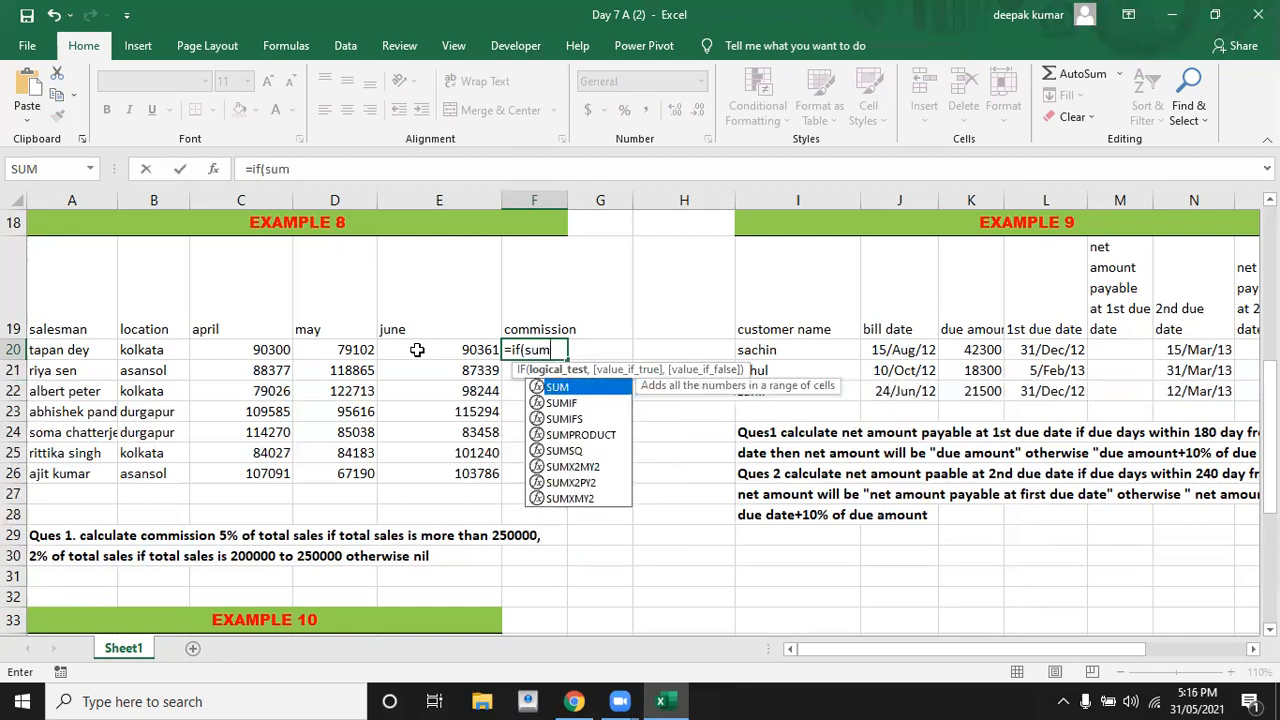
pyautogui.write('(')
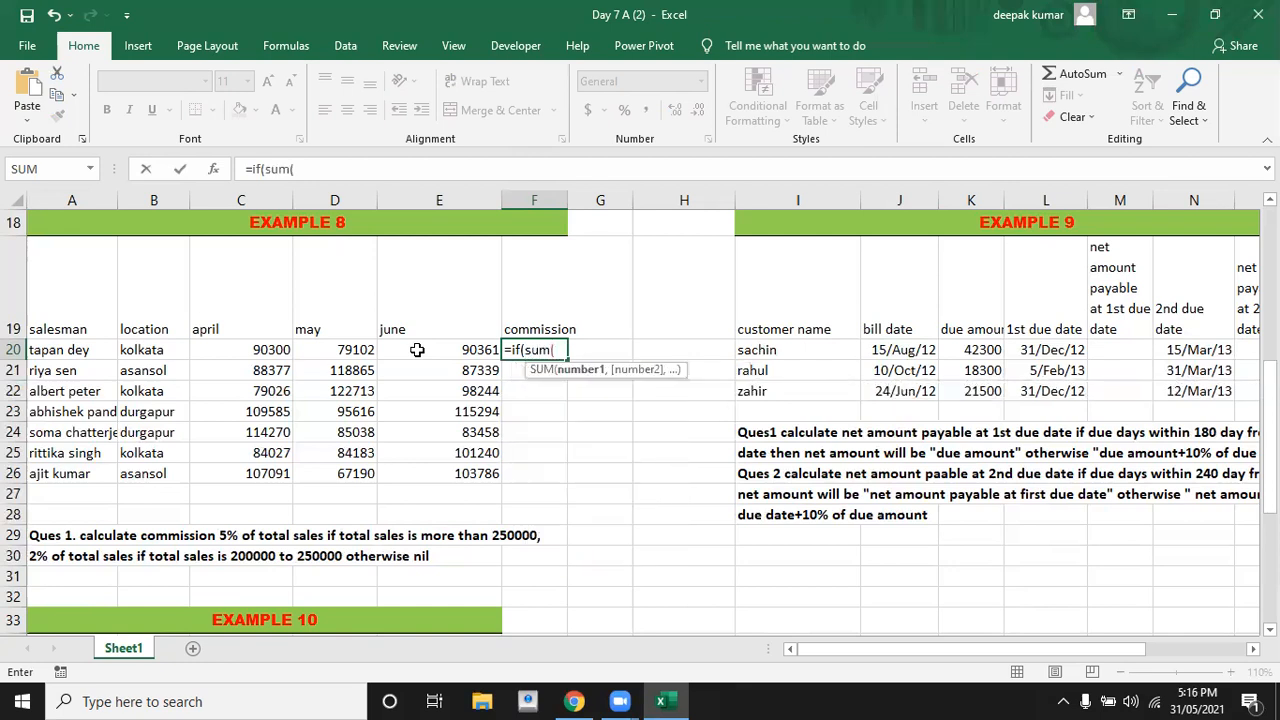
pyautogui.press('Left')
pyautogui.hotkey('shift', 'Left')
pyautogui.hotkey('shift', 'Left')
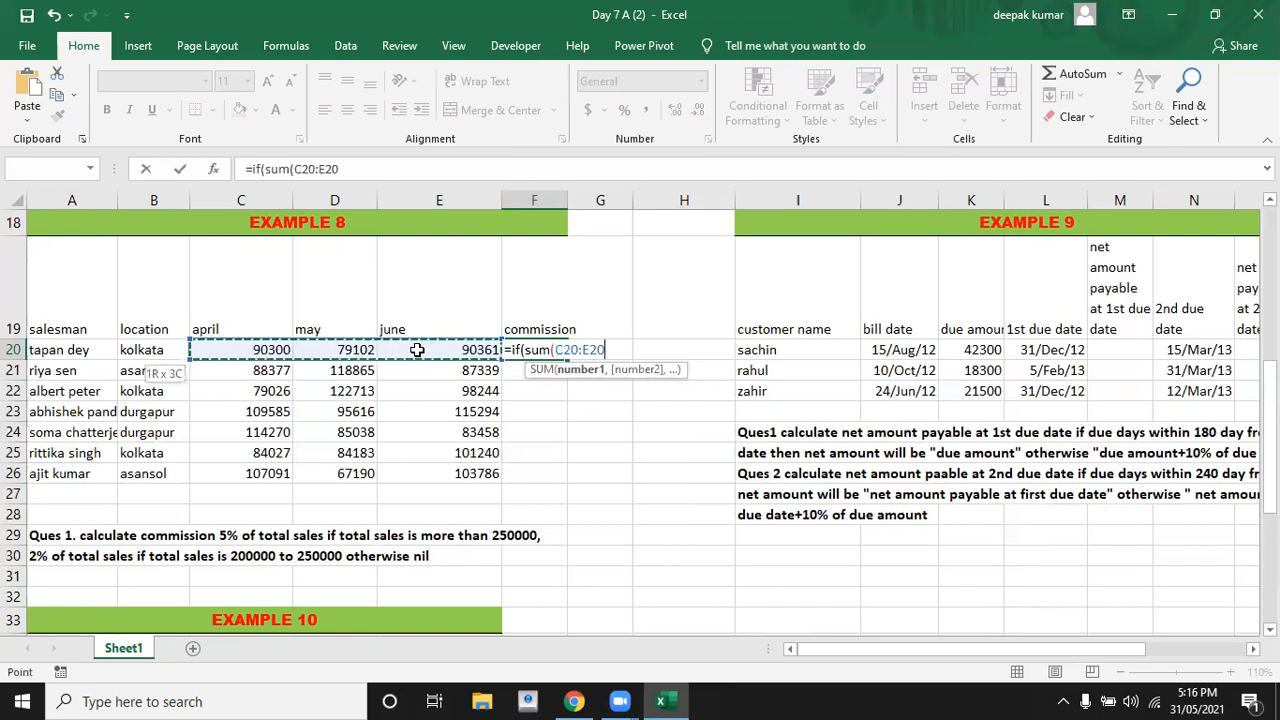
pyautogui.write(')')
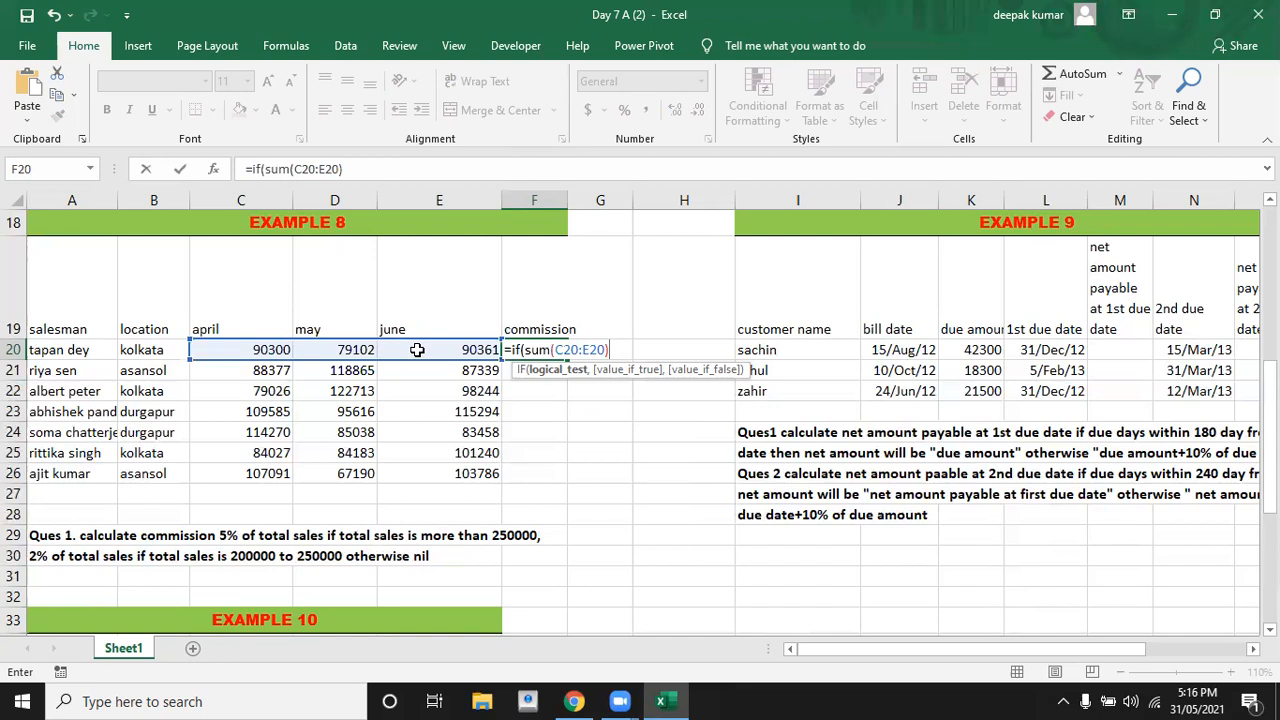
pyautogui.write('>250000,')
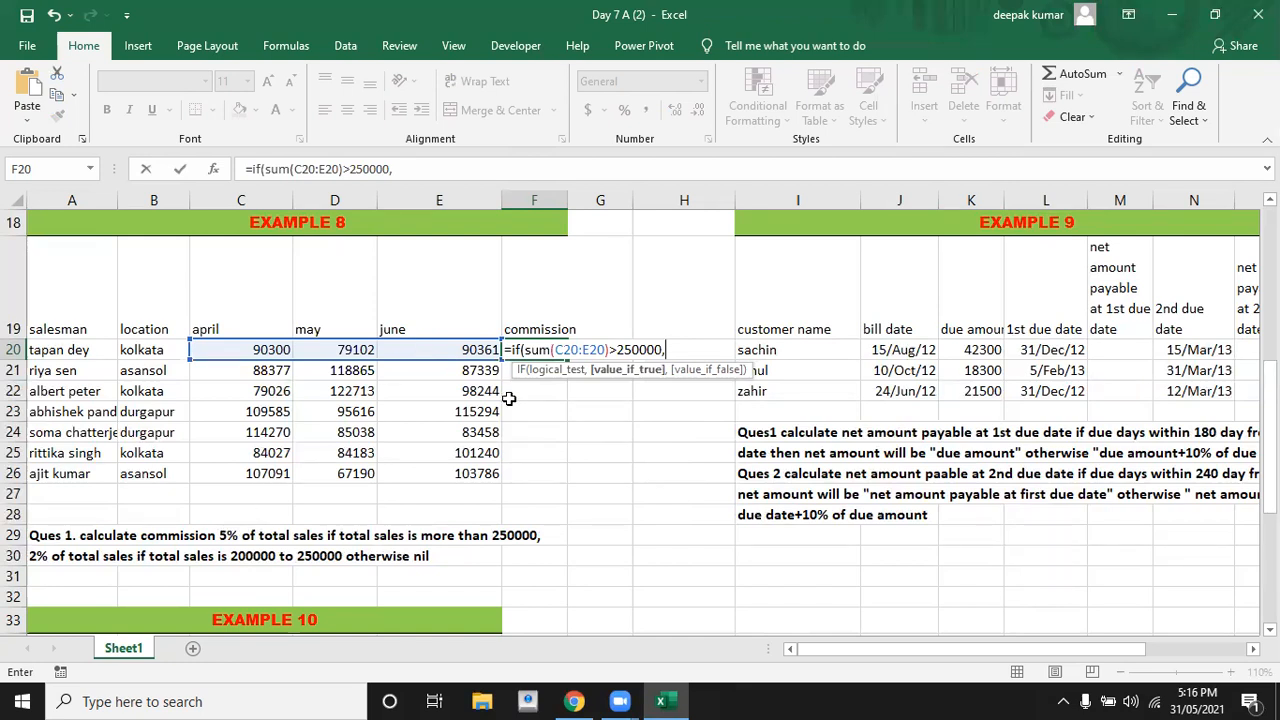
# Give the F20 formula SUM(C20:E20)*5% as the value when the test is true
pyautogui.write('sum')
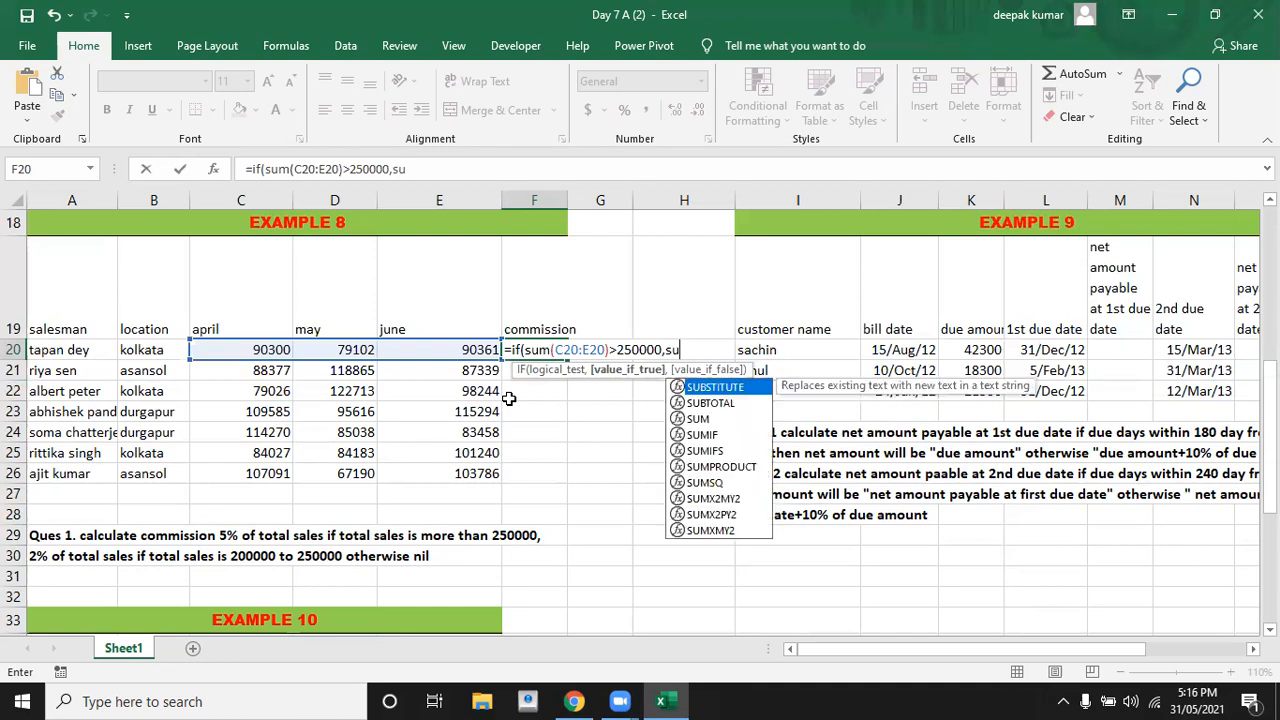
pyautogui.write('(')
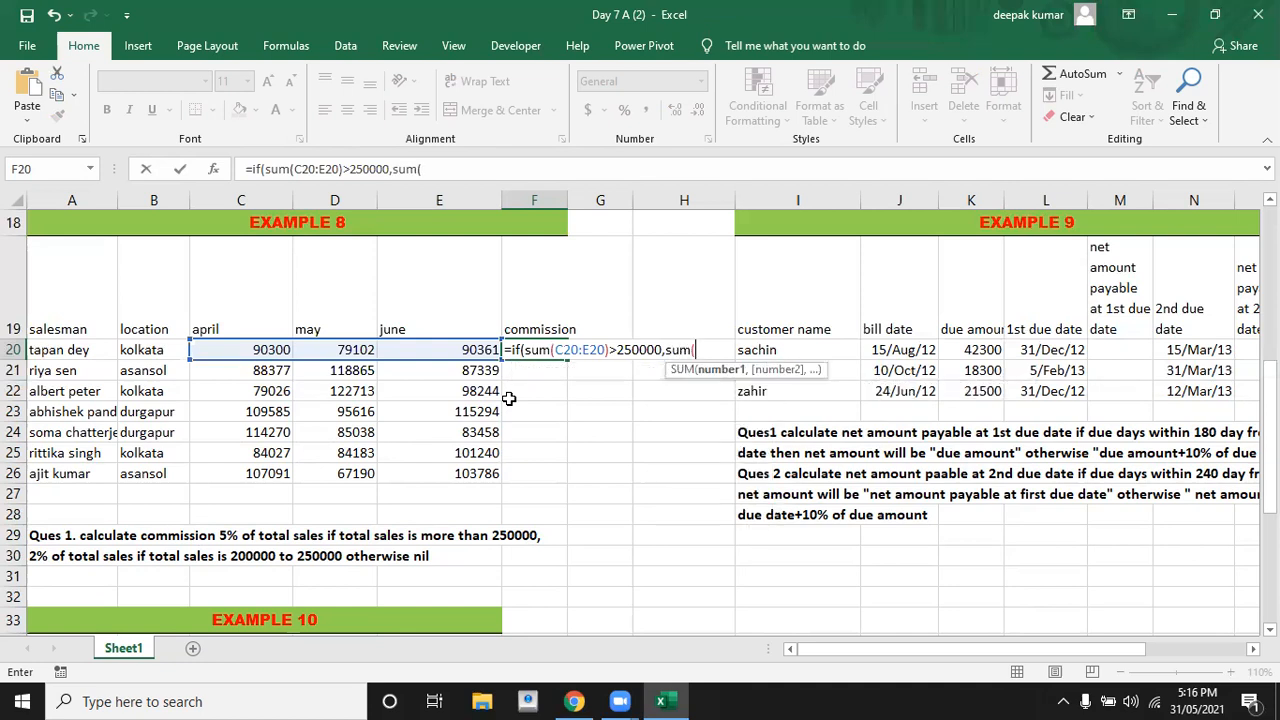
pyautogui.press('Left')
pyautogui.press('Left')
pyautogui.press('Right')
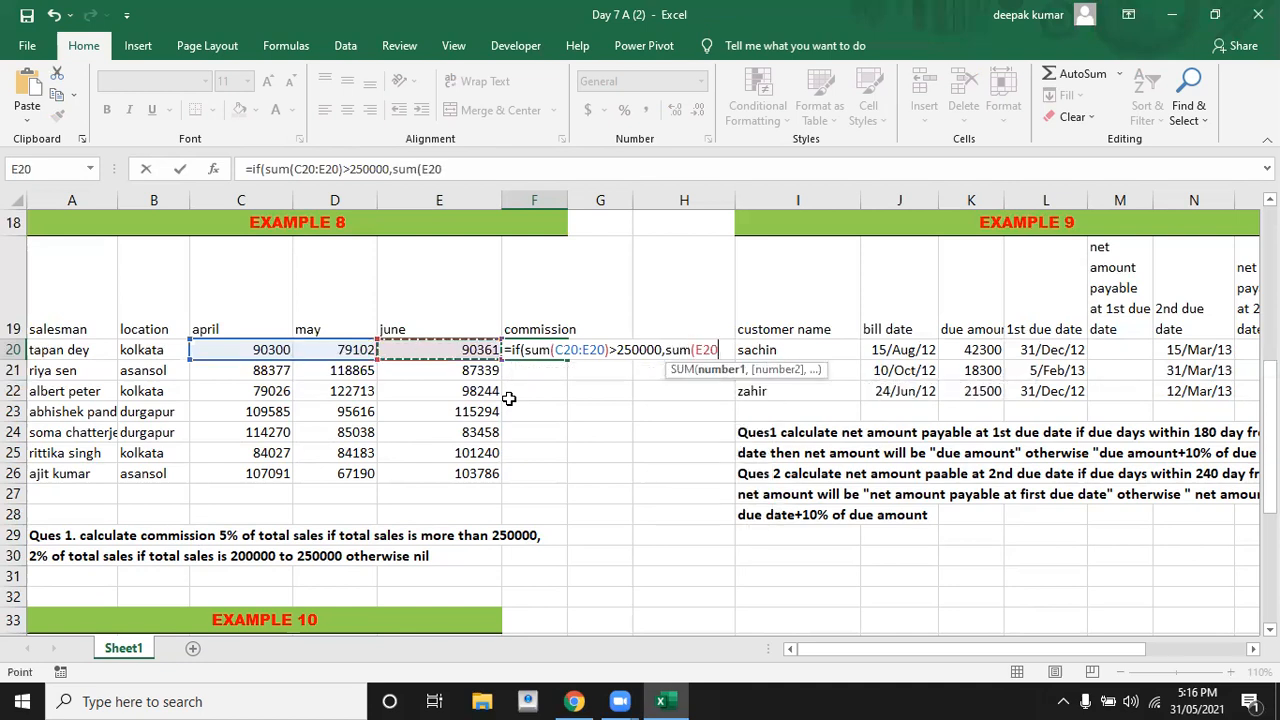
pyautogui.hotkey('shift', 'Left')
pyautogui.hotkey('shift', 'Left')
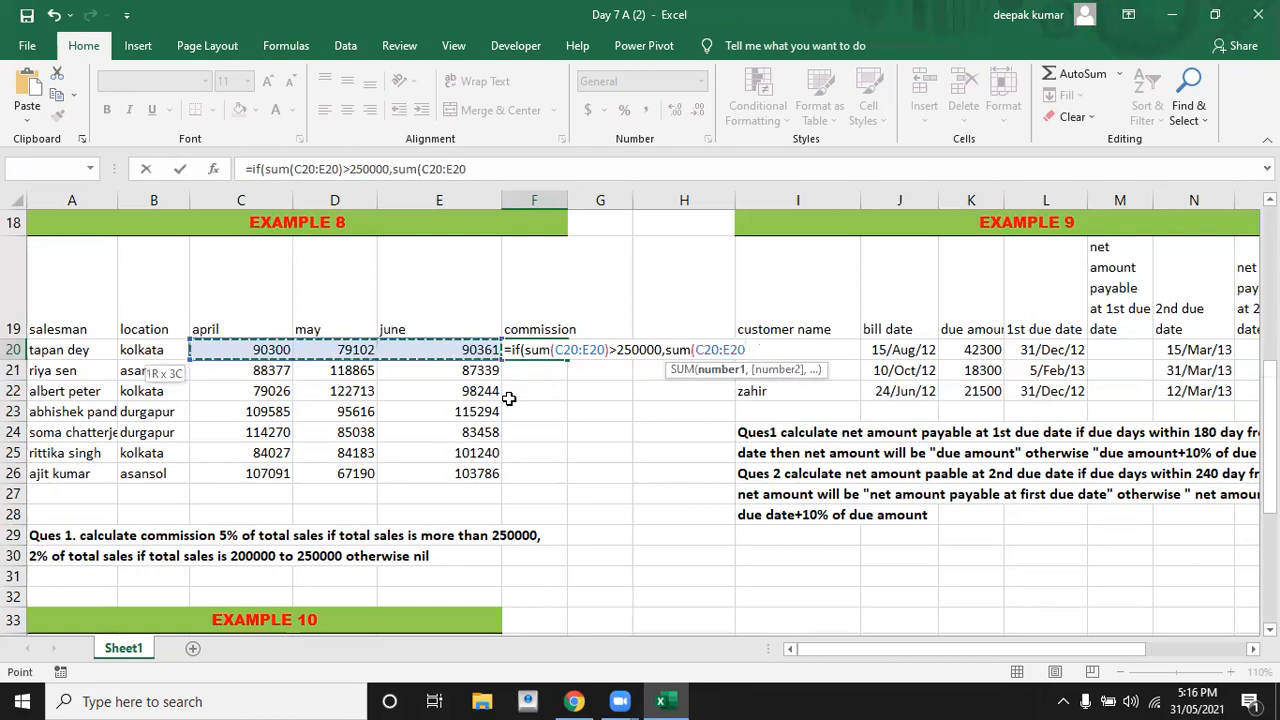
pyautogui.write(')')
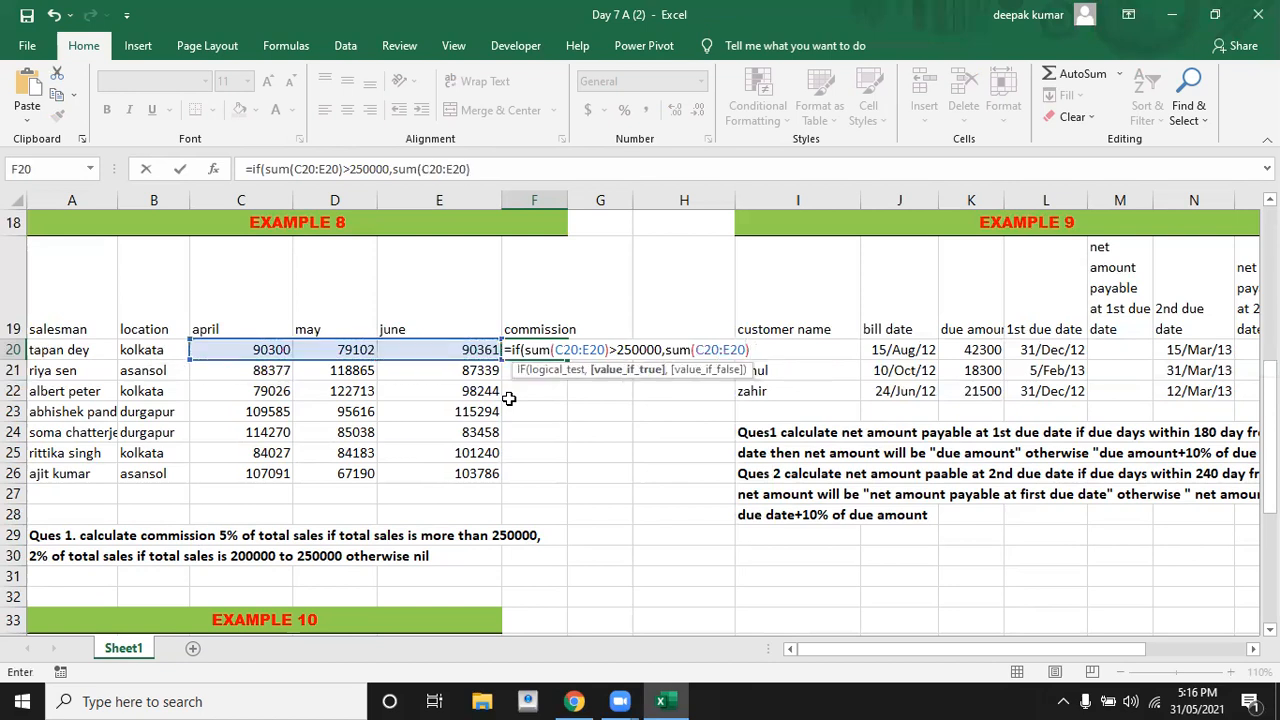
pyautogui.write('*5%')
# Add a nested IF to the F20 commission formula that tests SUM(C20:E20)>200000 when the first test is false
pyautogui.write(',i')
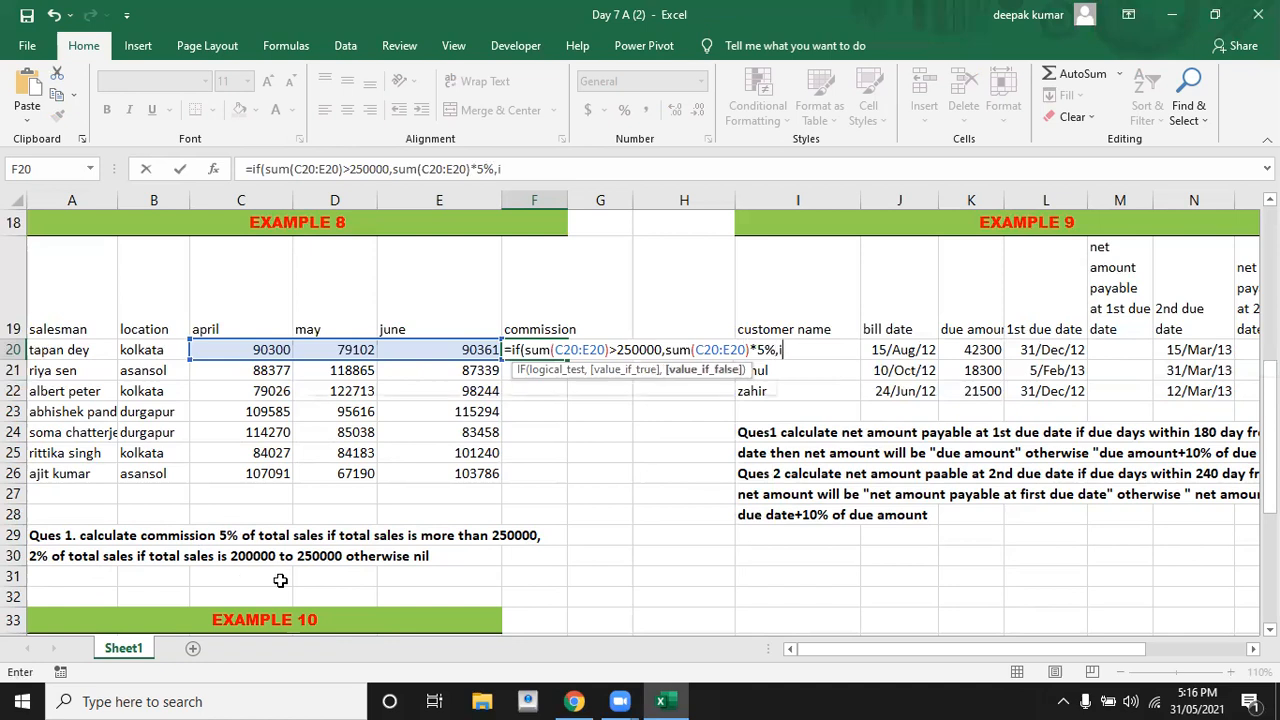
pyautogui.write('f(s')
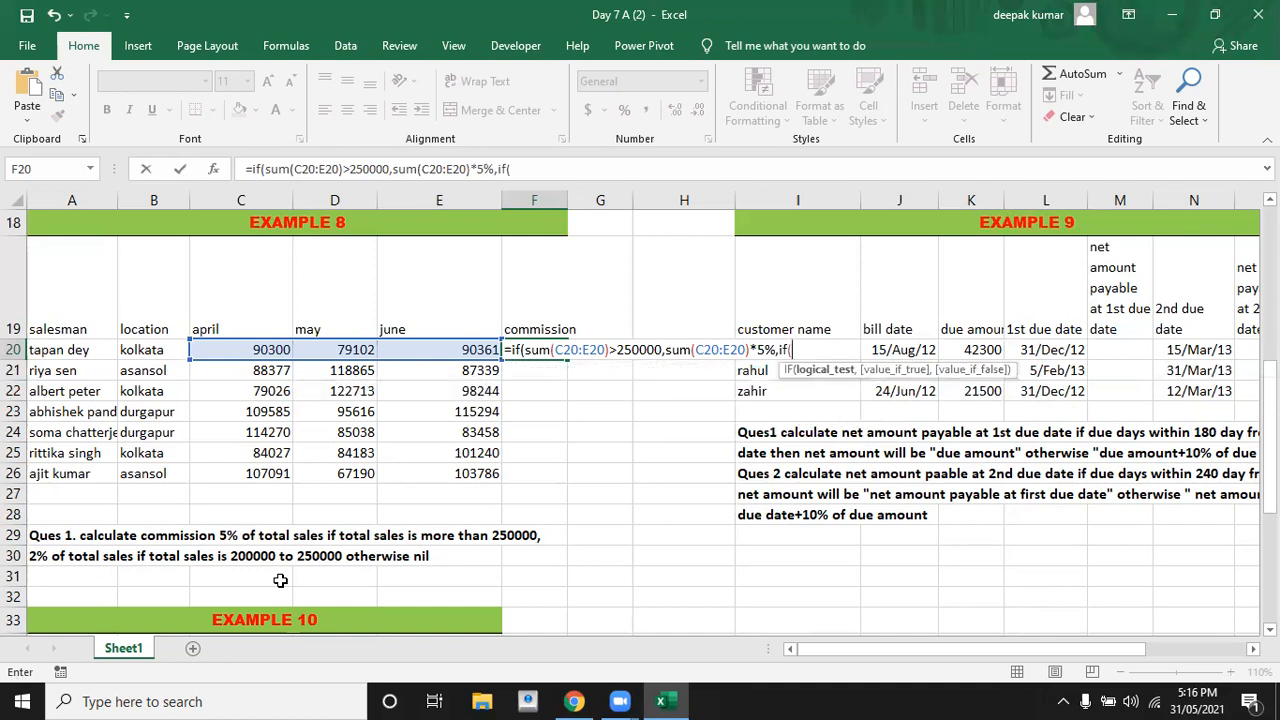
pyautogui.write('um')
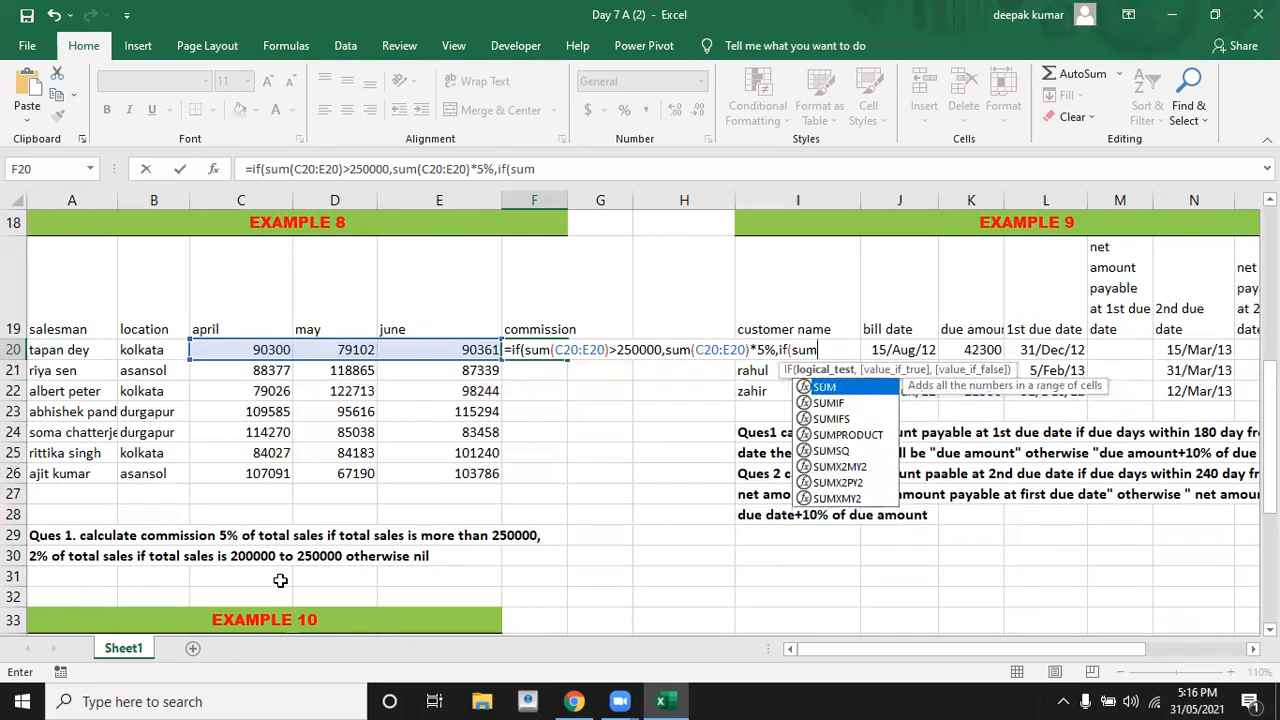
pyautogui.write('(')
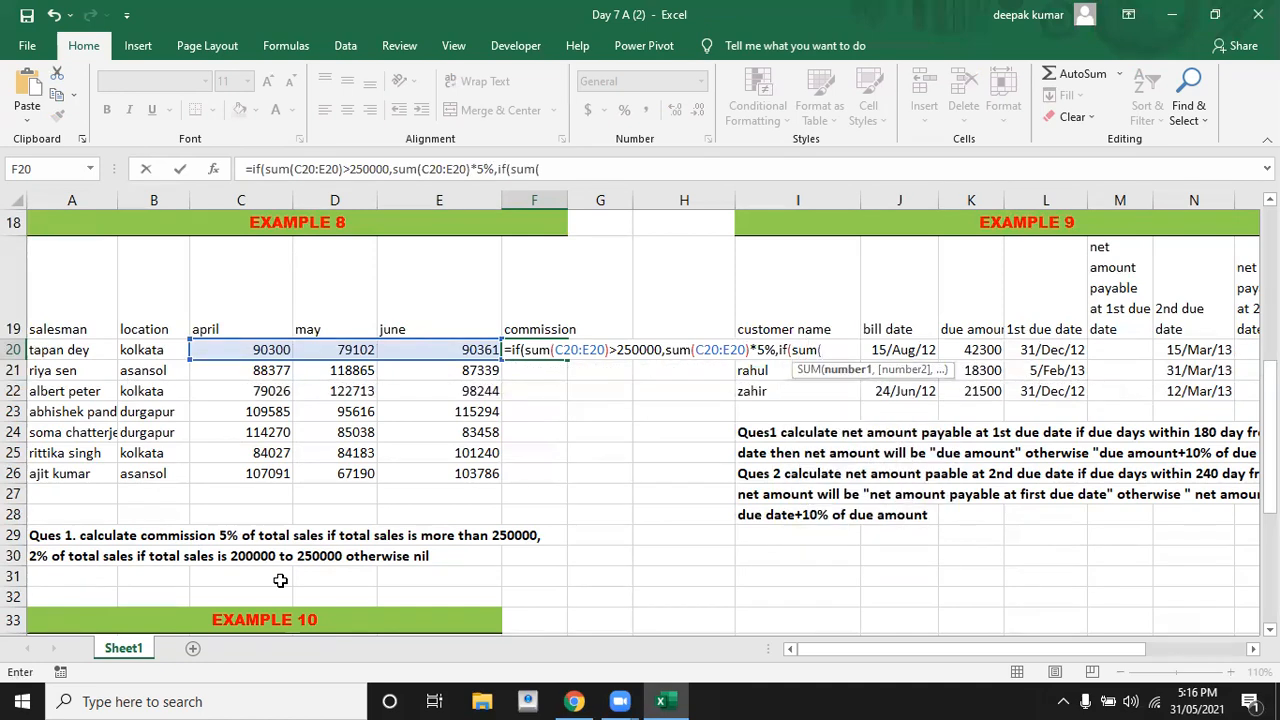
pyautogui.press('Left')
pyautogui.hotkey('shift', 'Left')
pyautogui.hotkey('shift', 'Left')
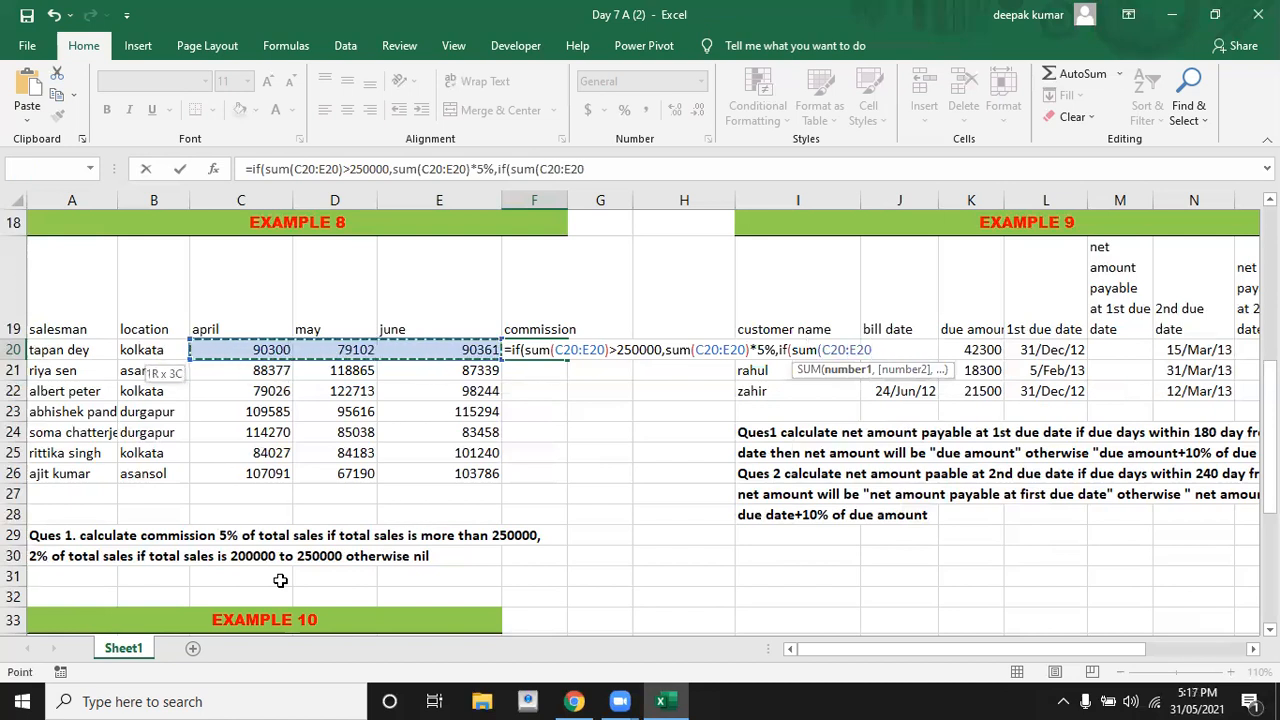
pyautogui.write(')')
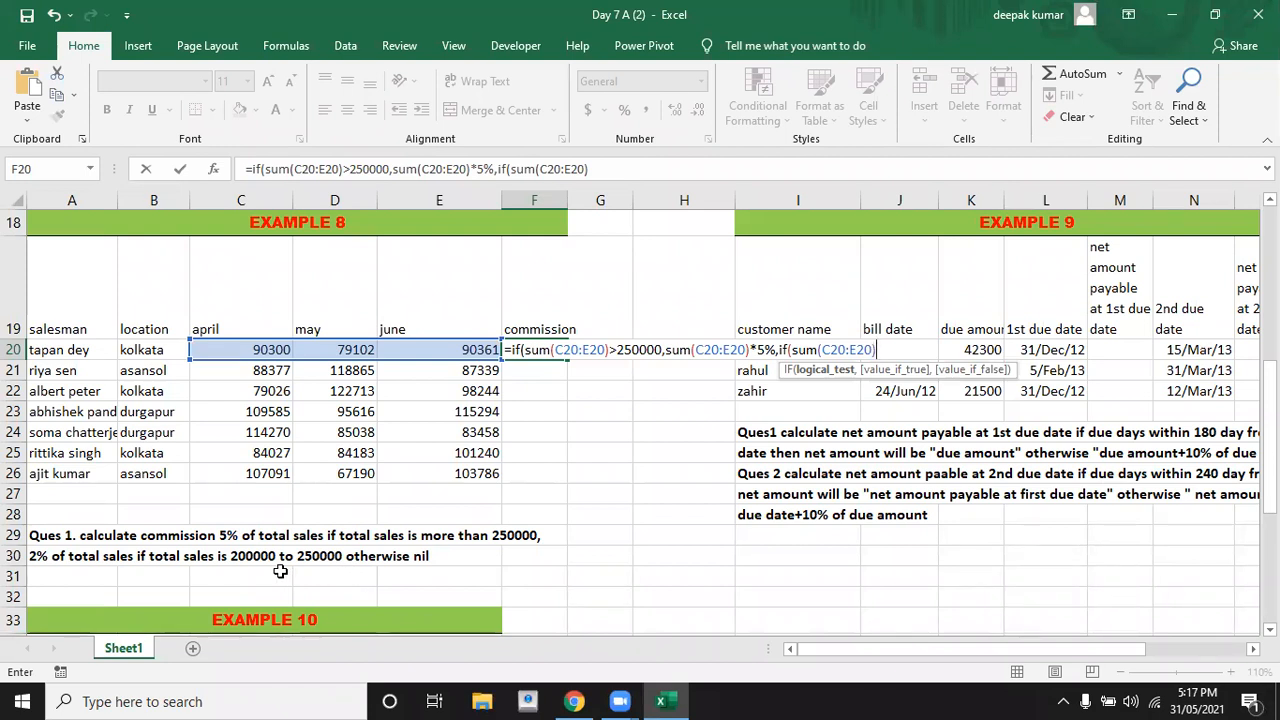
pyautogui.write('>200000')
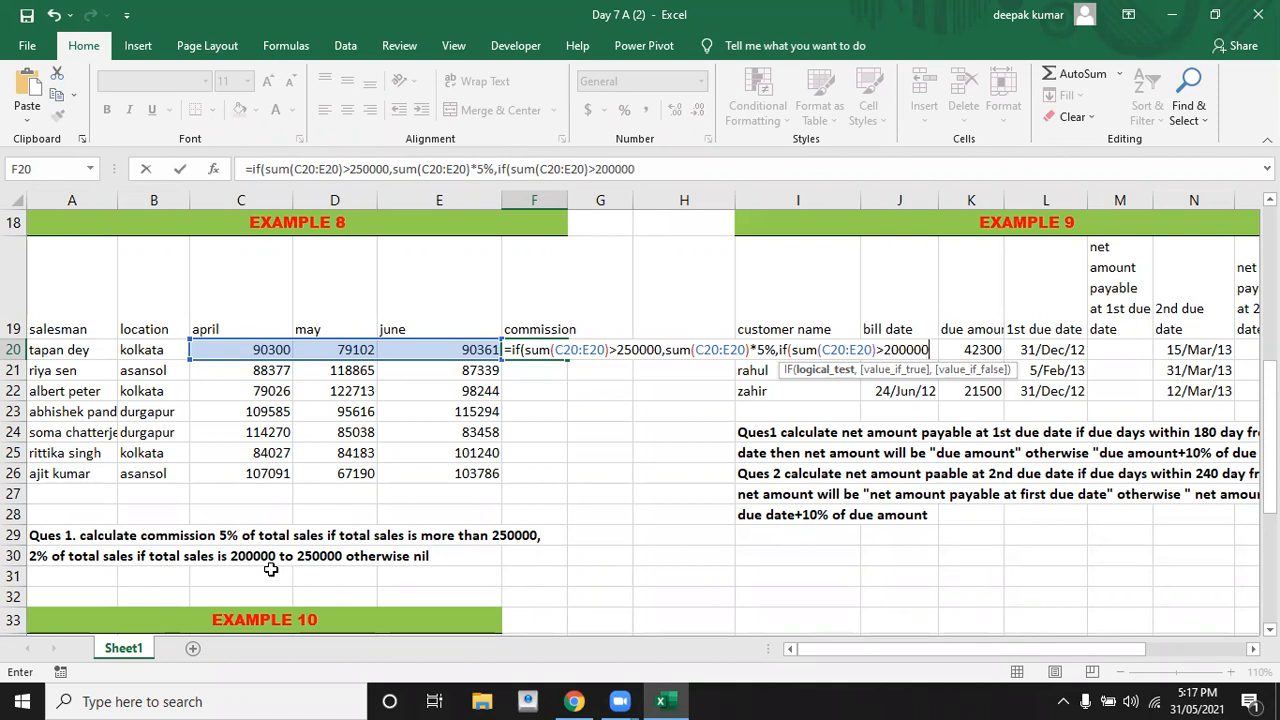
# Give the nested IF in F20 SUM(C20:E20)*2% as its value when true
pyautogui.write(',')
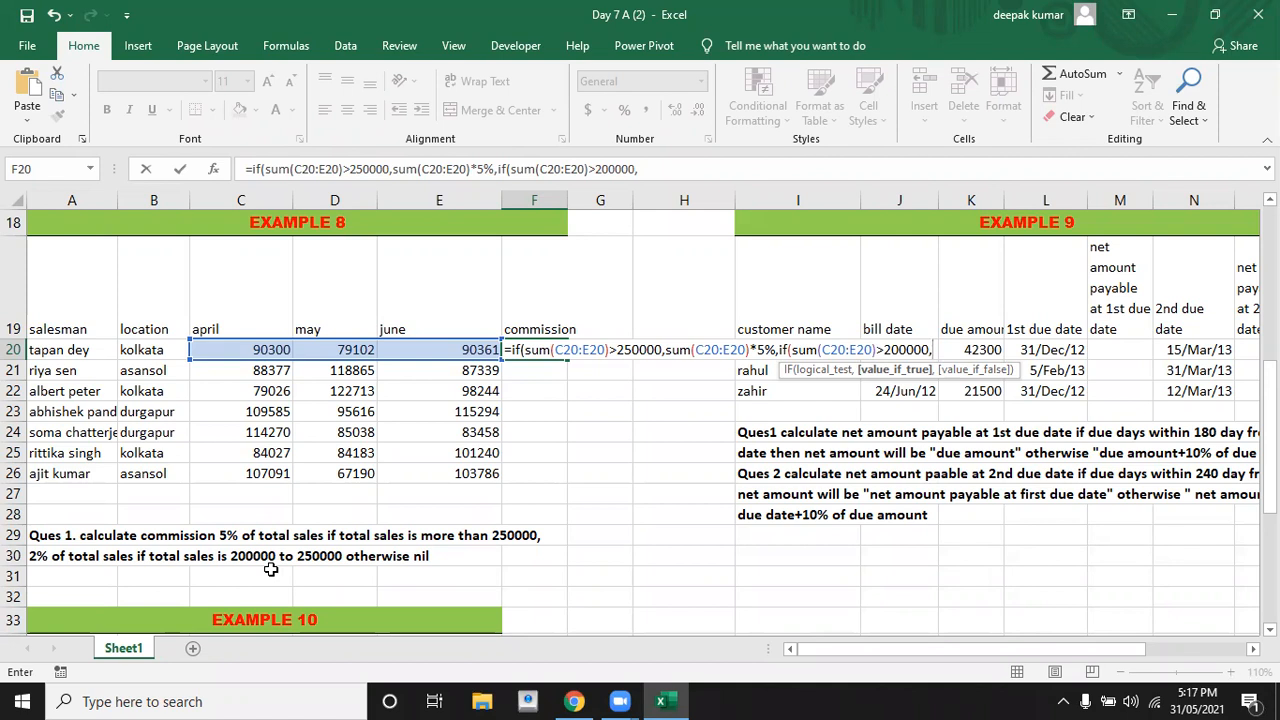
pyautogui.write('sum')
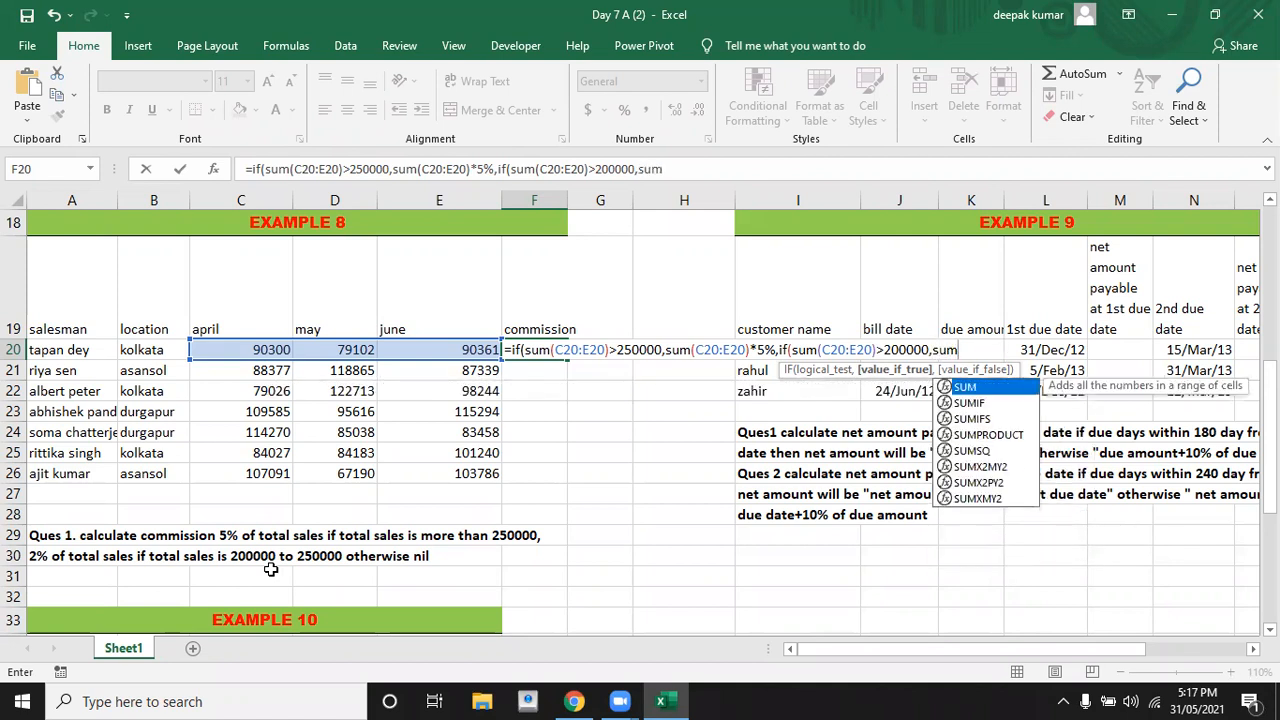
pyautogui.write('(')
pyautogui.press('Left')
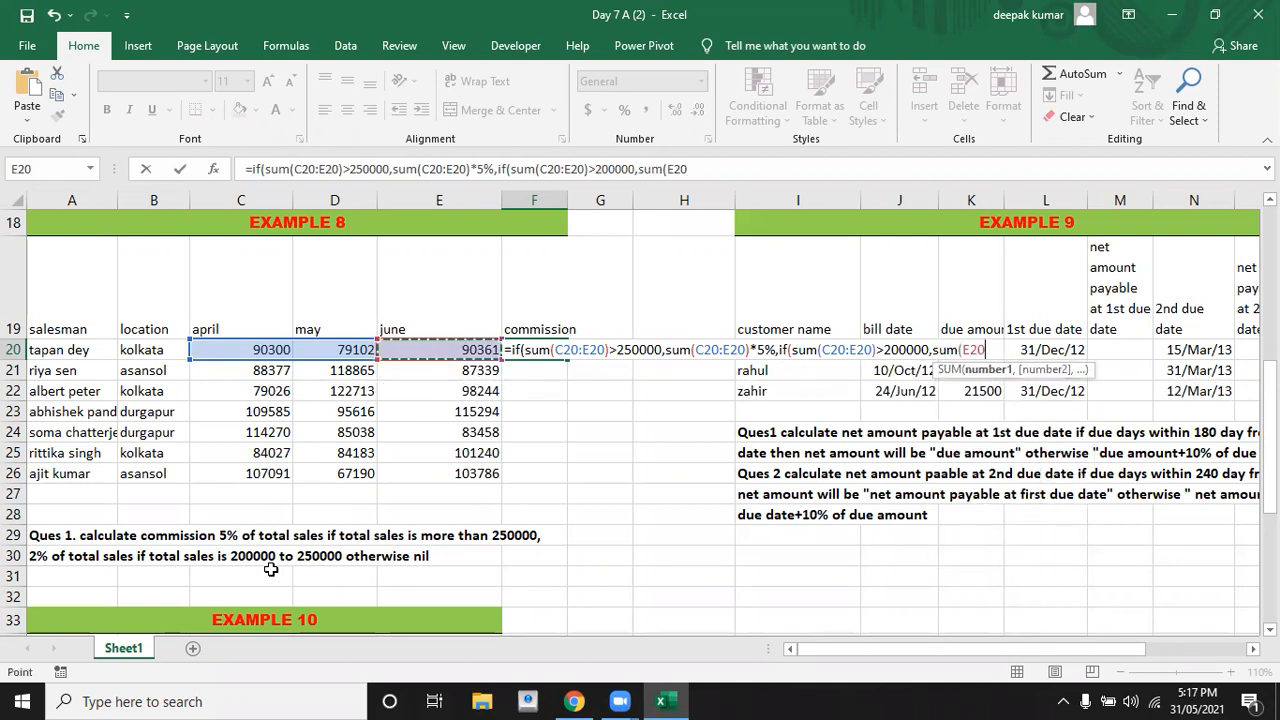
pyautogui.hotkey('shift', 'Left')
pyautogui.hotkey('shift', 'Left')
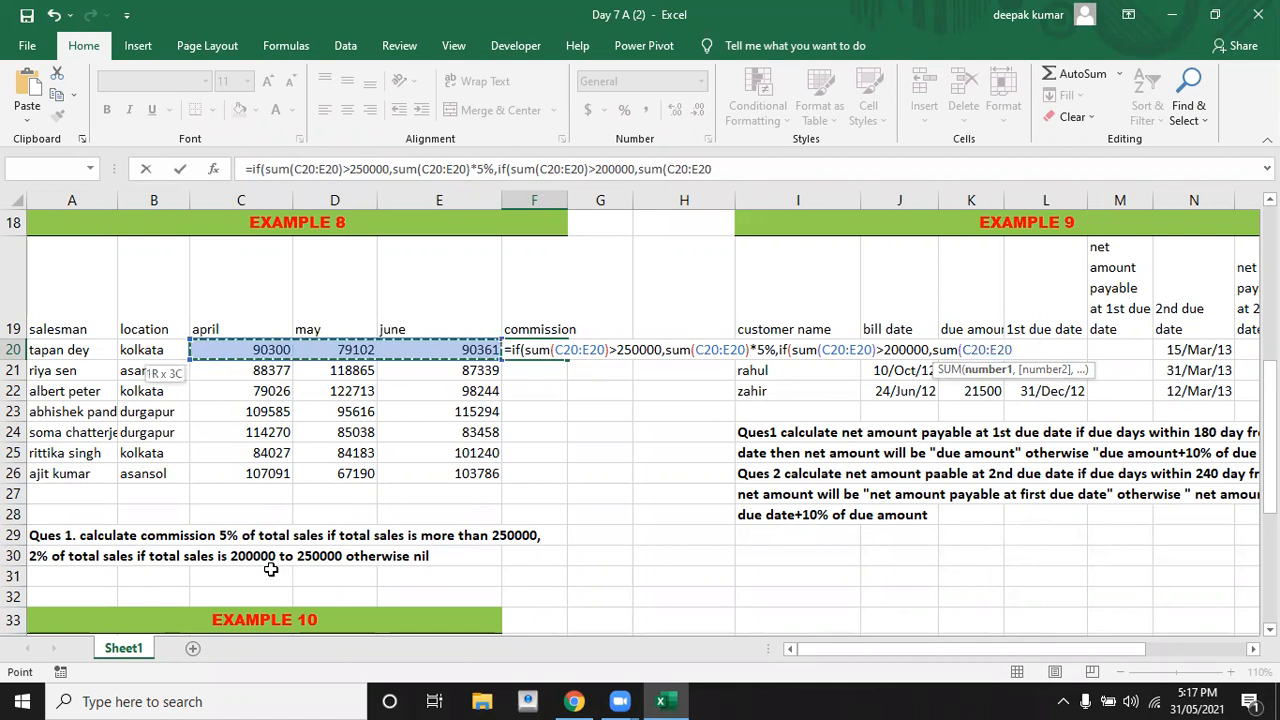
pyautogui.write(')')
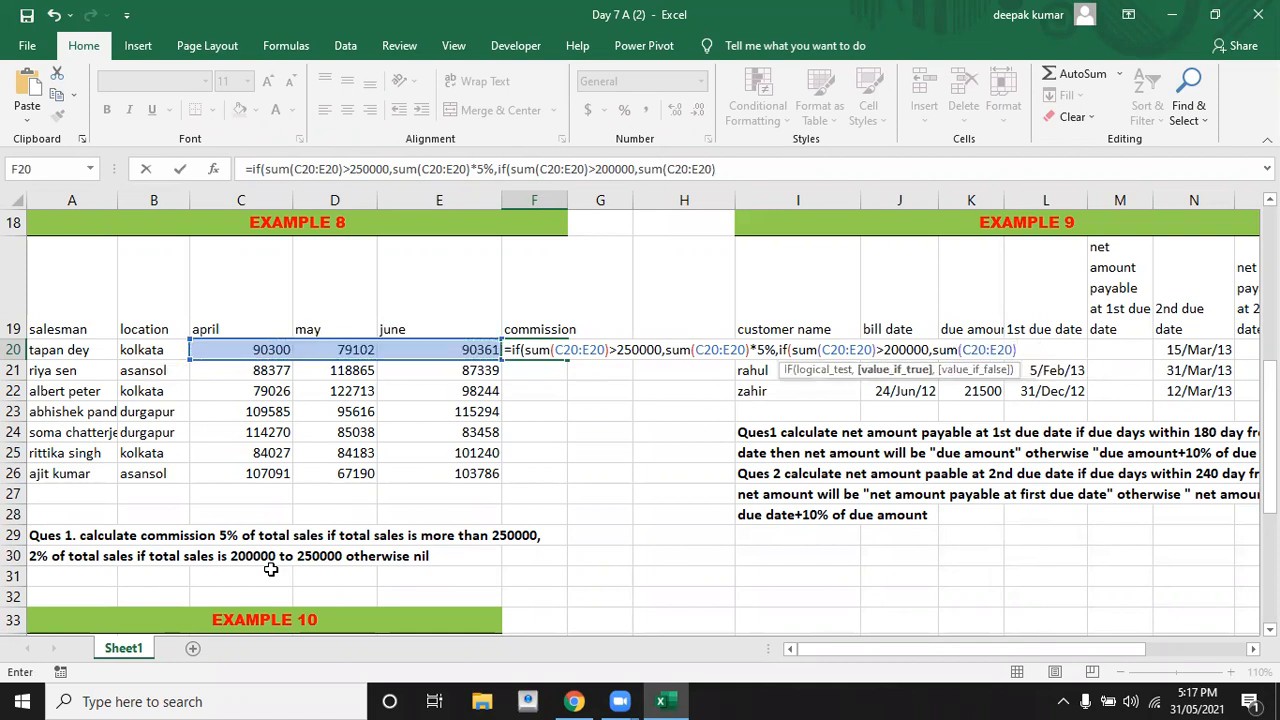
pyautogui.write('*2%,')
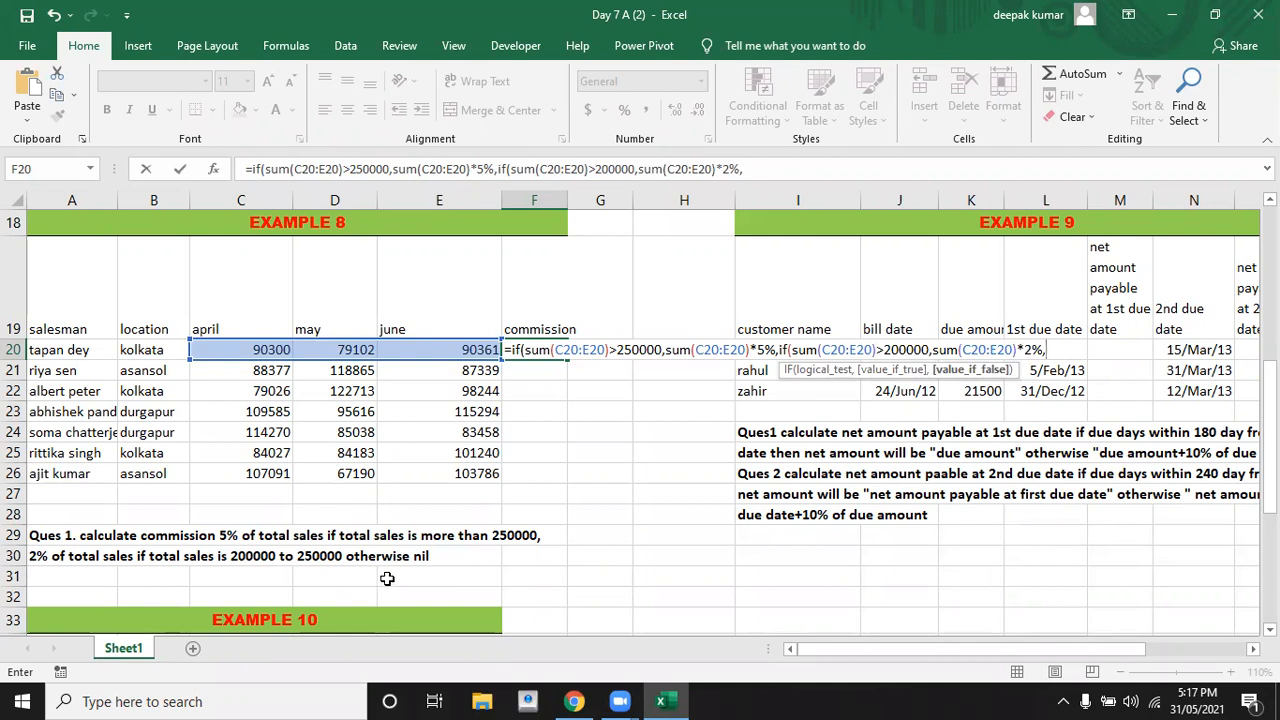
# Finish the F20 commission formula with 0 as the otherwise value and fill it down to F26
pyautogui.write('0))')
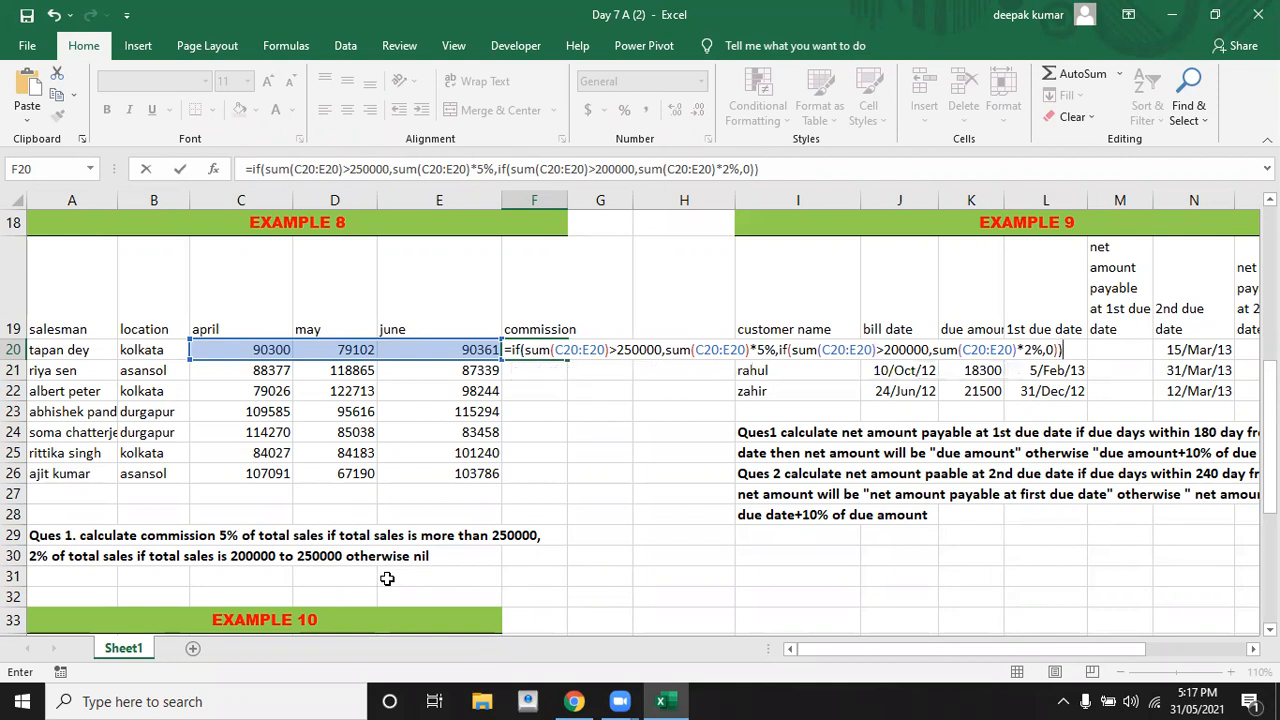
pyautogui.press('Return')
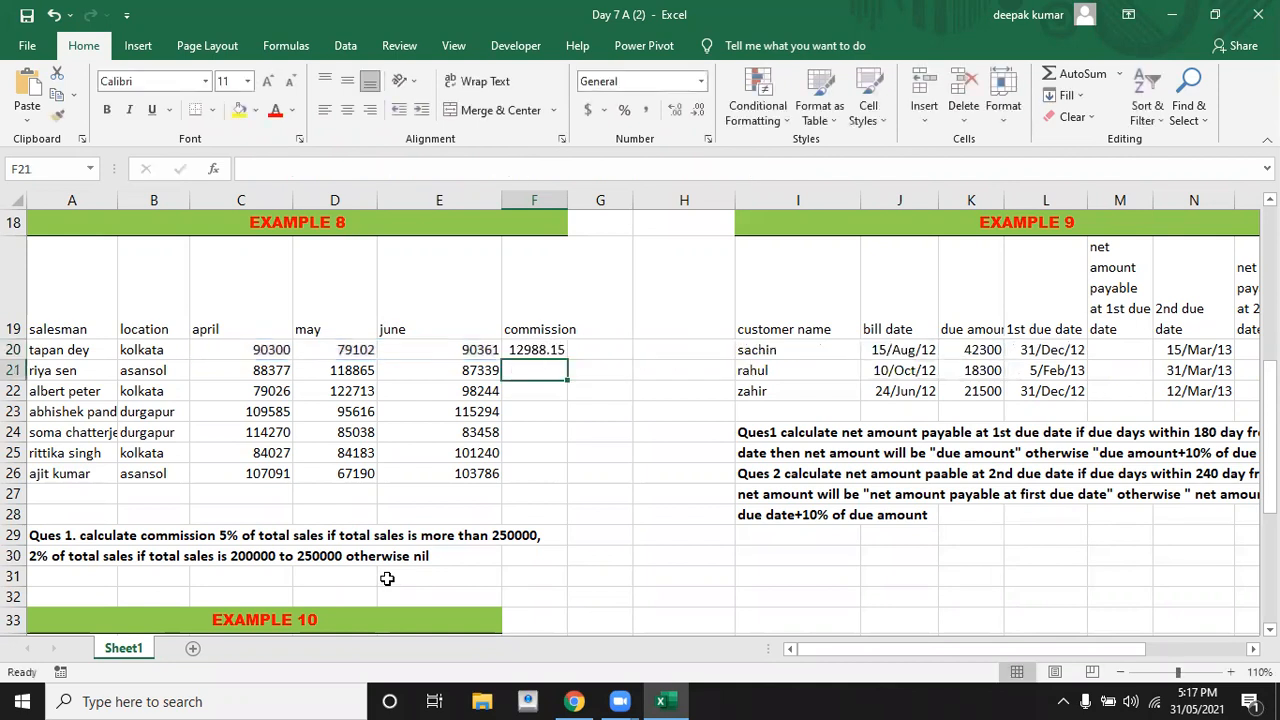
pyautogui.click(538, 347)
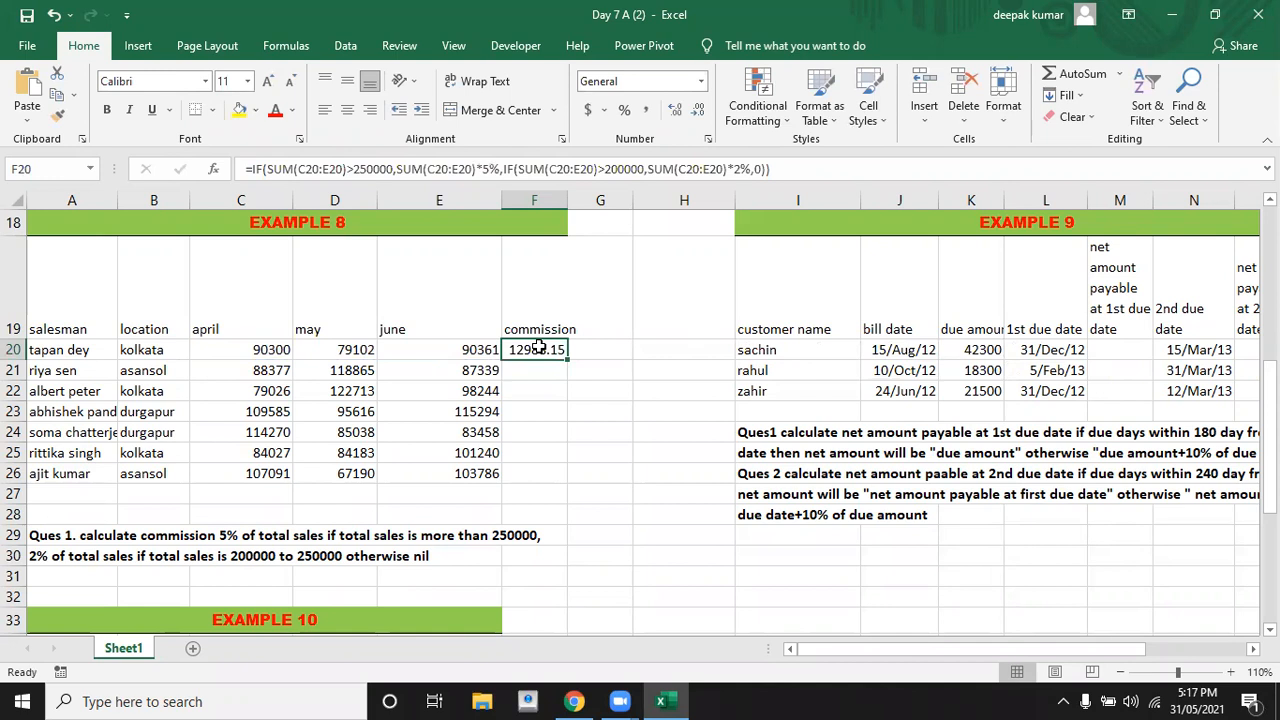
pyautogui.moveTo(567, 359); pyautogui.dragTo(570, 478)
# Go to Example 9 and examine the net amount payable columns for the 1st and 2nd due dates against both questions
pyautogui.press('Right')
pyautogui.press('Right')
pyautogui.press('Right')
pyautogui.press('Right')
pyautogui.press('Right')
pyautogui.press('Right')
pyautogui.press('Right')
pyautogui.press('Right')
pyautogui.press('Right')
pyautogui.press('Right')
pyautogui.press('Right')
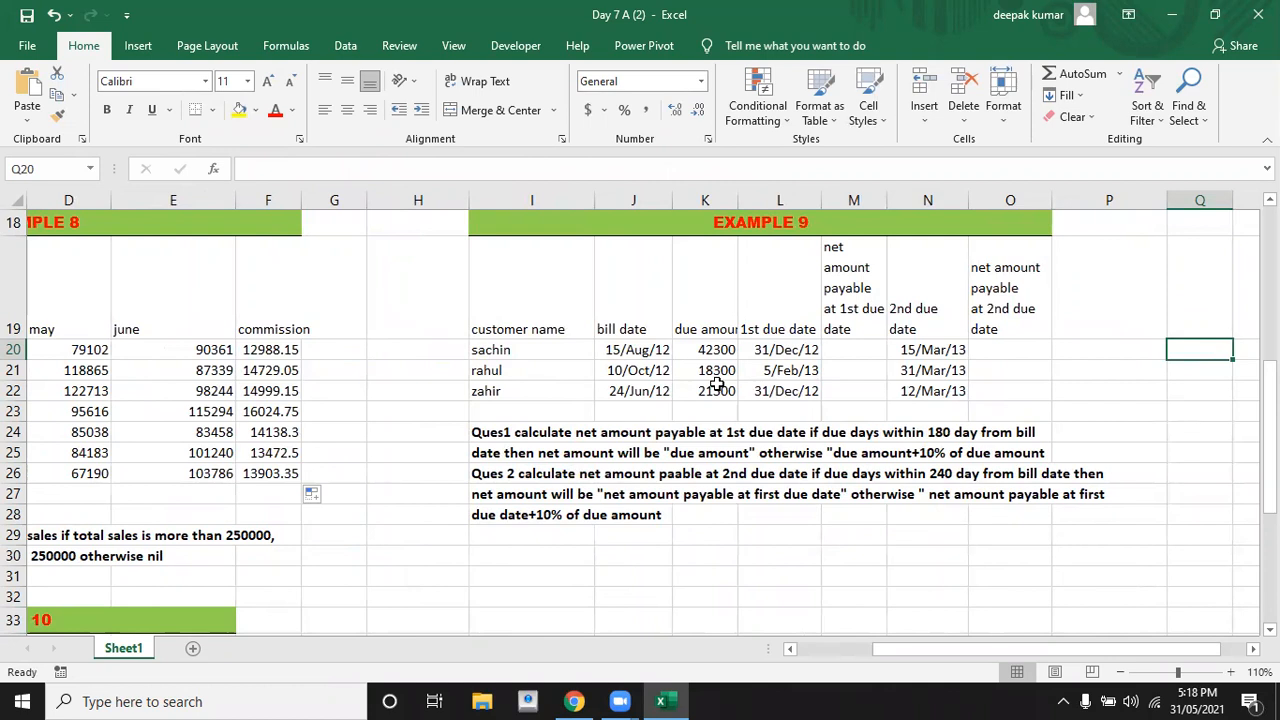
pyautogui.click(863, 346)
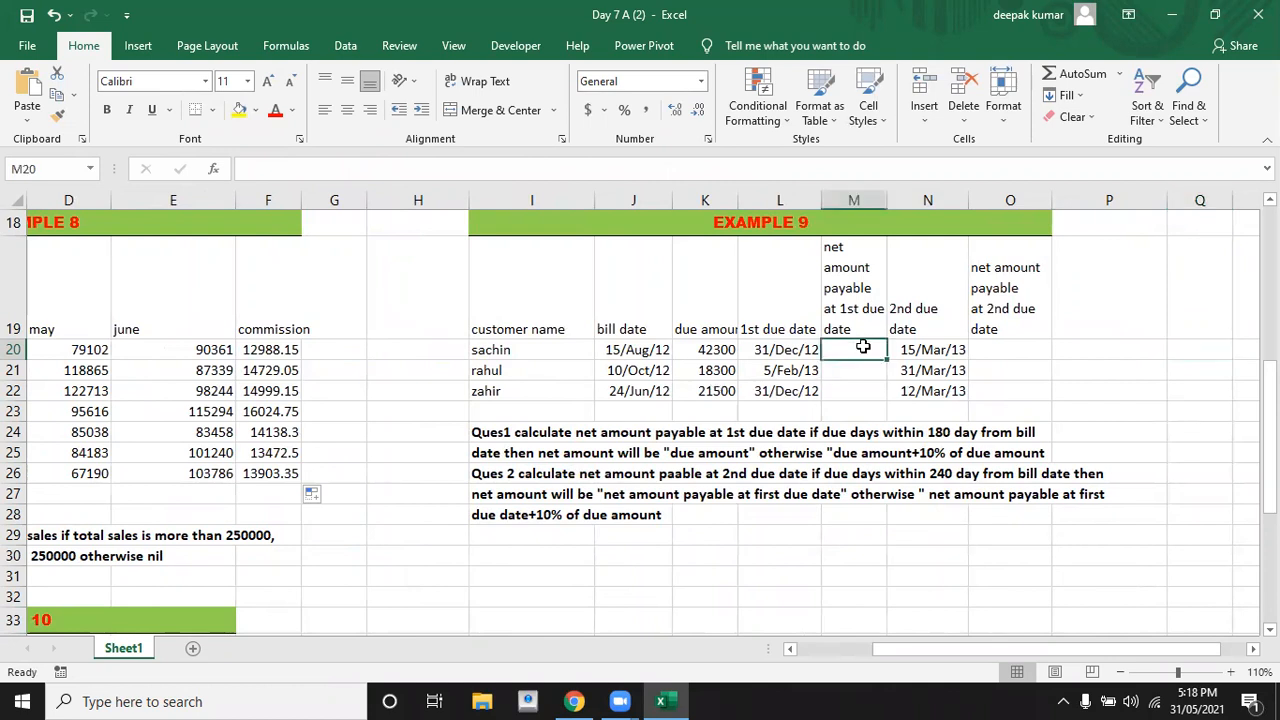
pyautogui.click(994, 354)
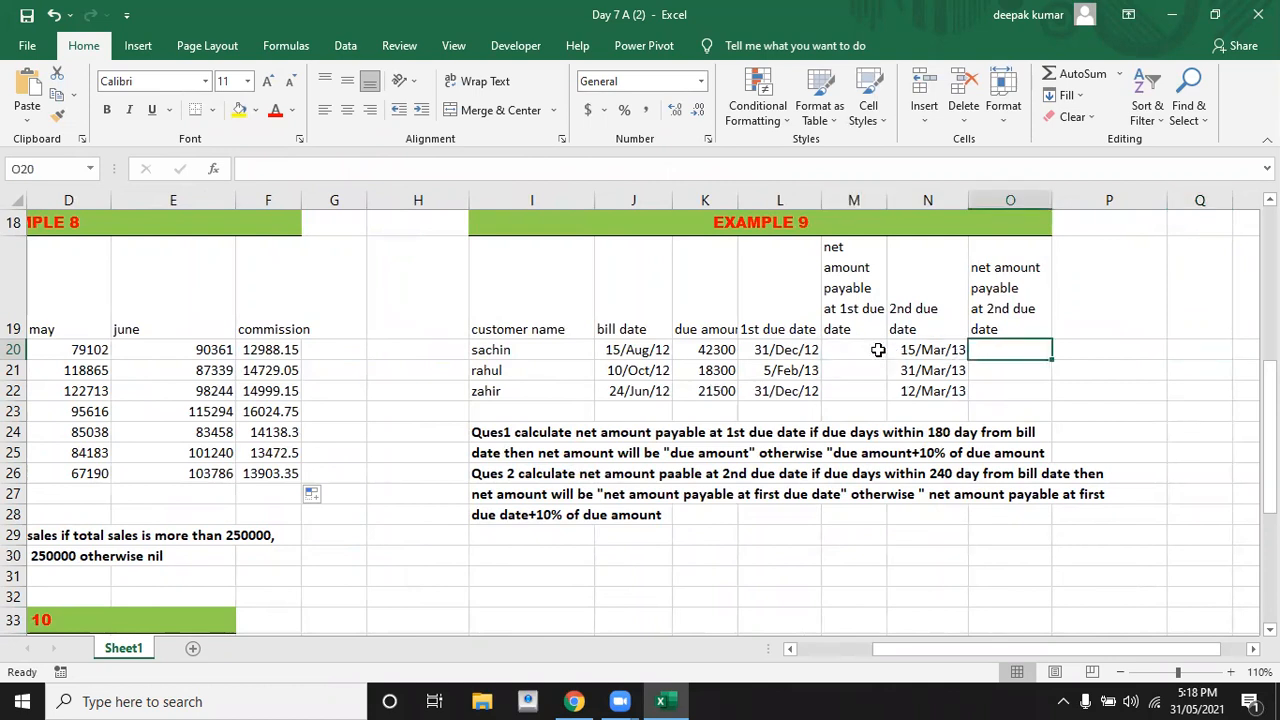
pyautogui.click(877, 349)
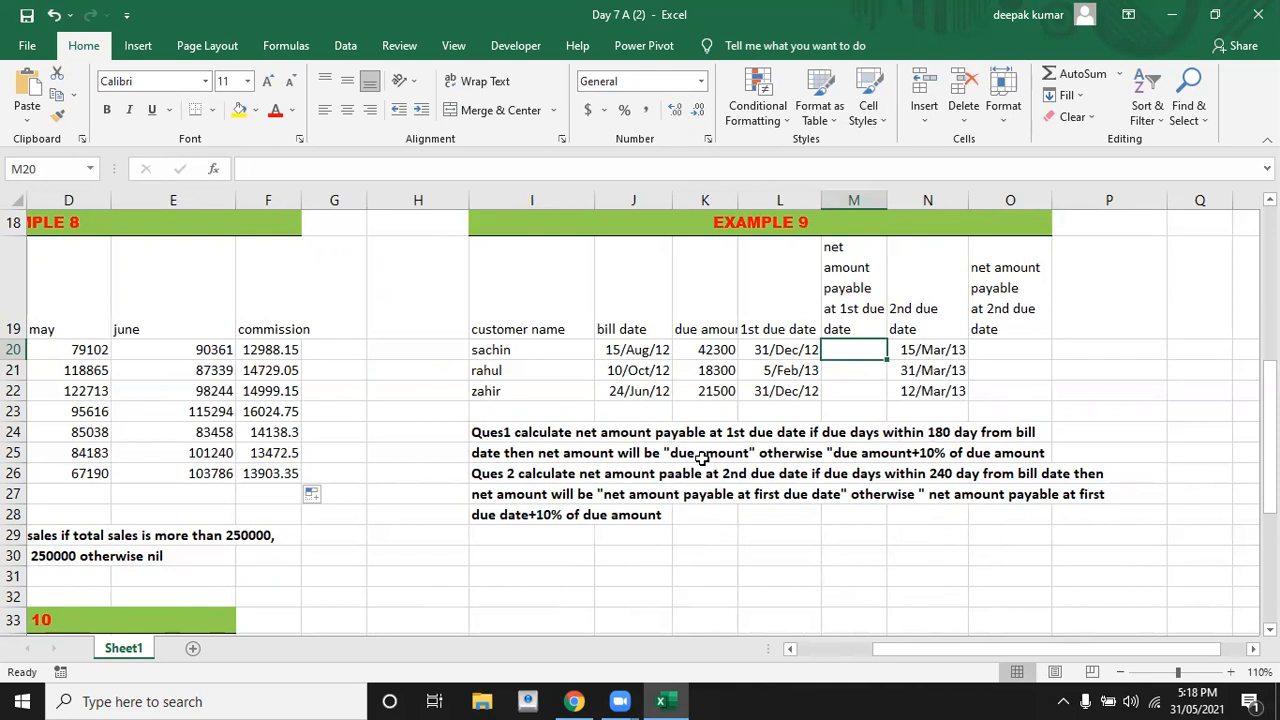
# Examine the first customer's bill date, due amount and 1st due date in row 20 against the 180-day rule
pyautogui.click(710, 353)
pyautogui.click(842, 356)
pyautogui.click(540, 353)
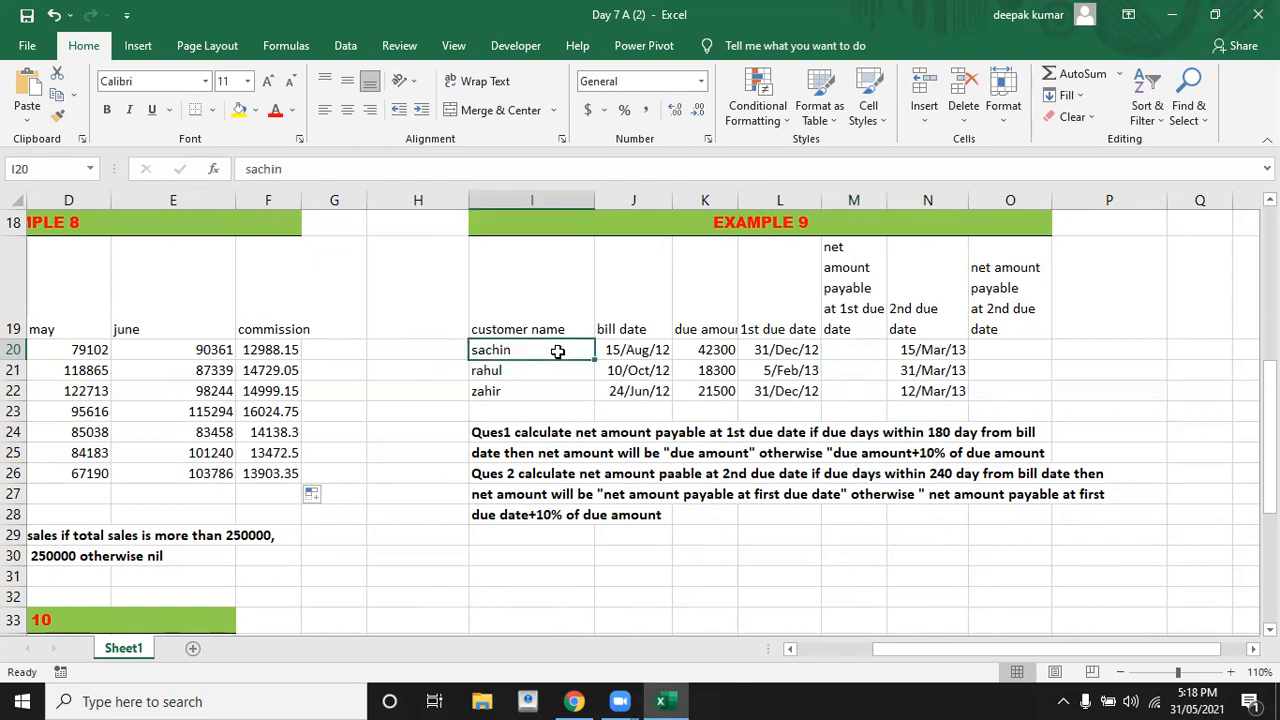
pyautogui.click(635, 352)
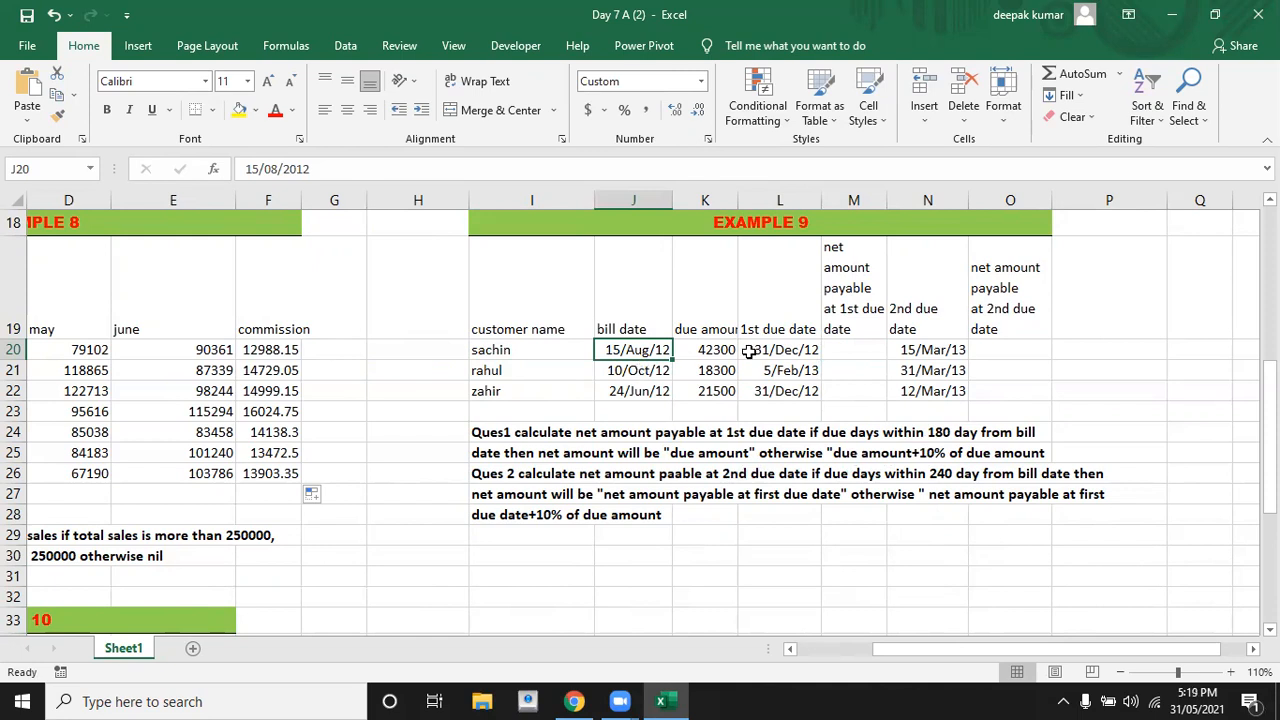
pyautogui.click(696, 350)
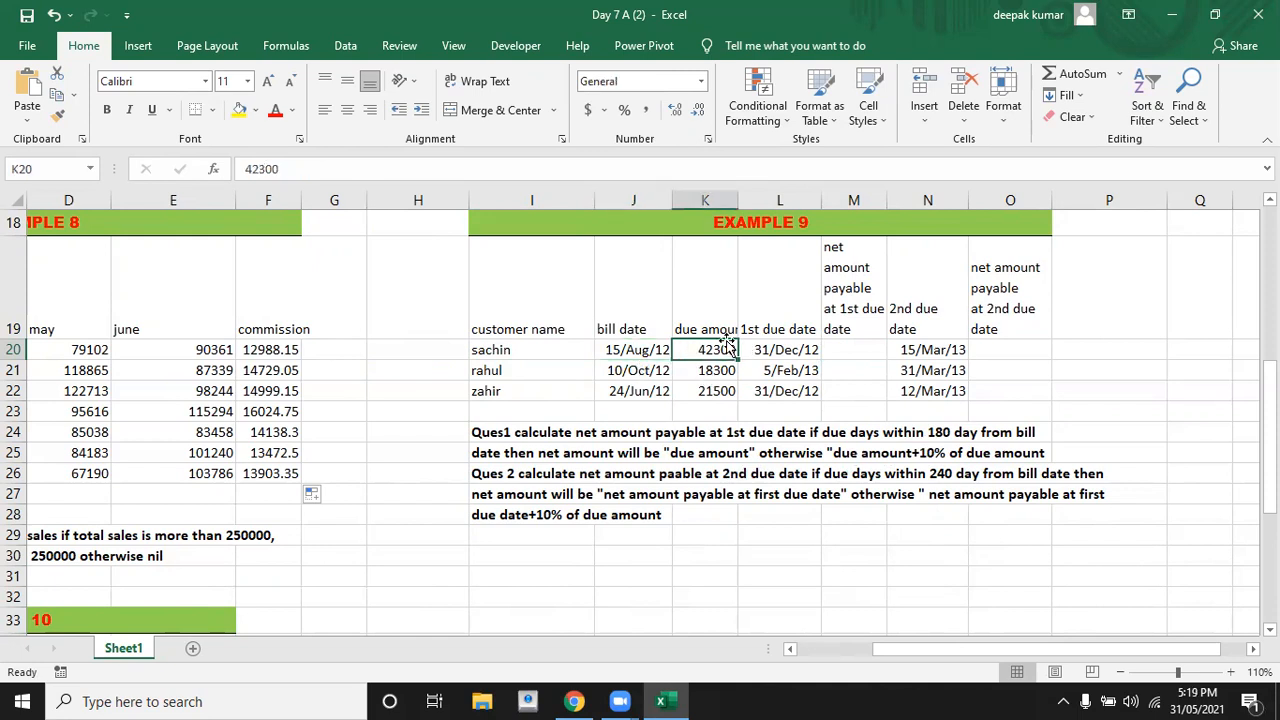
pyautogui.click(779, 350)
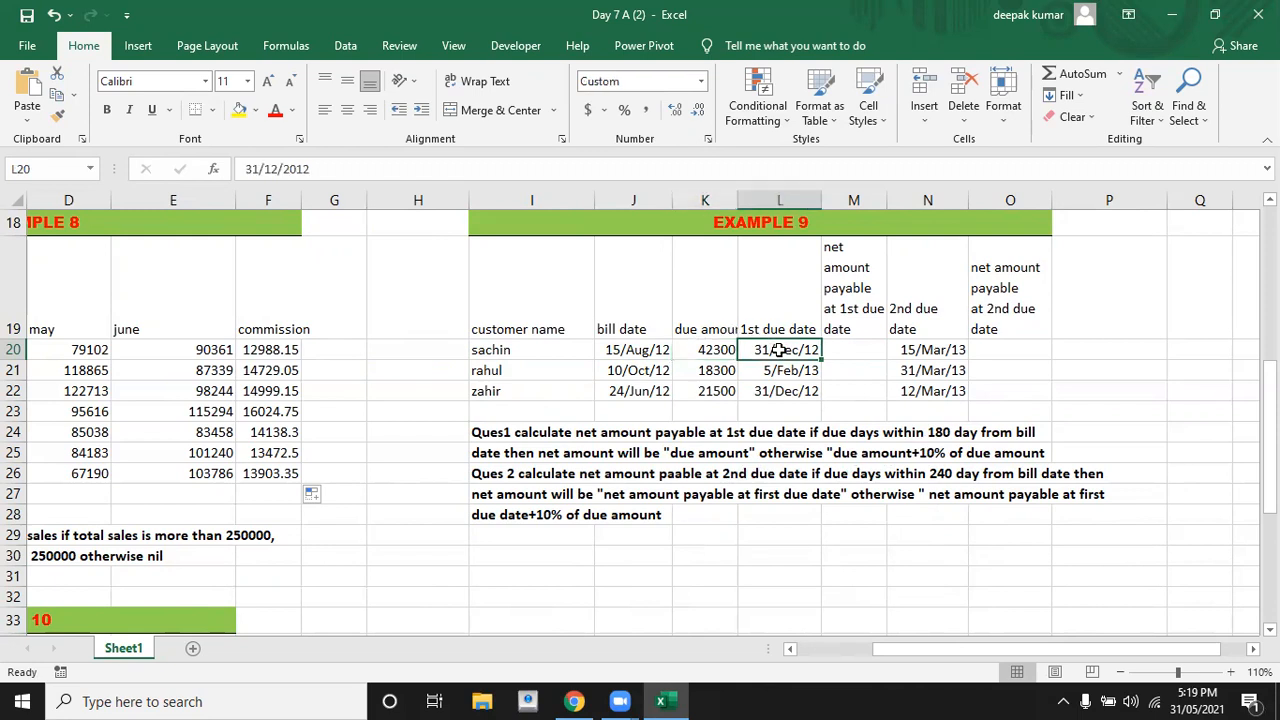
pyautogui.click(651, 350)
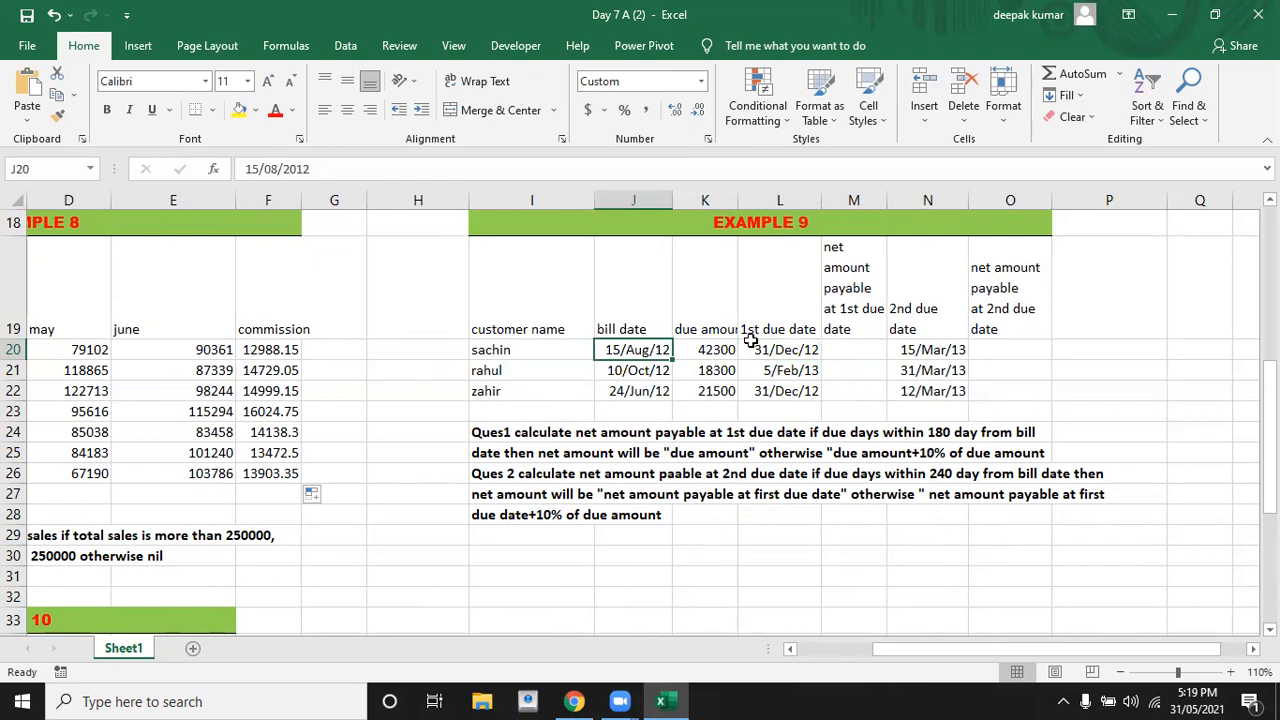
pyautogui.click(801, 348)
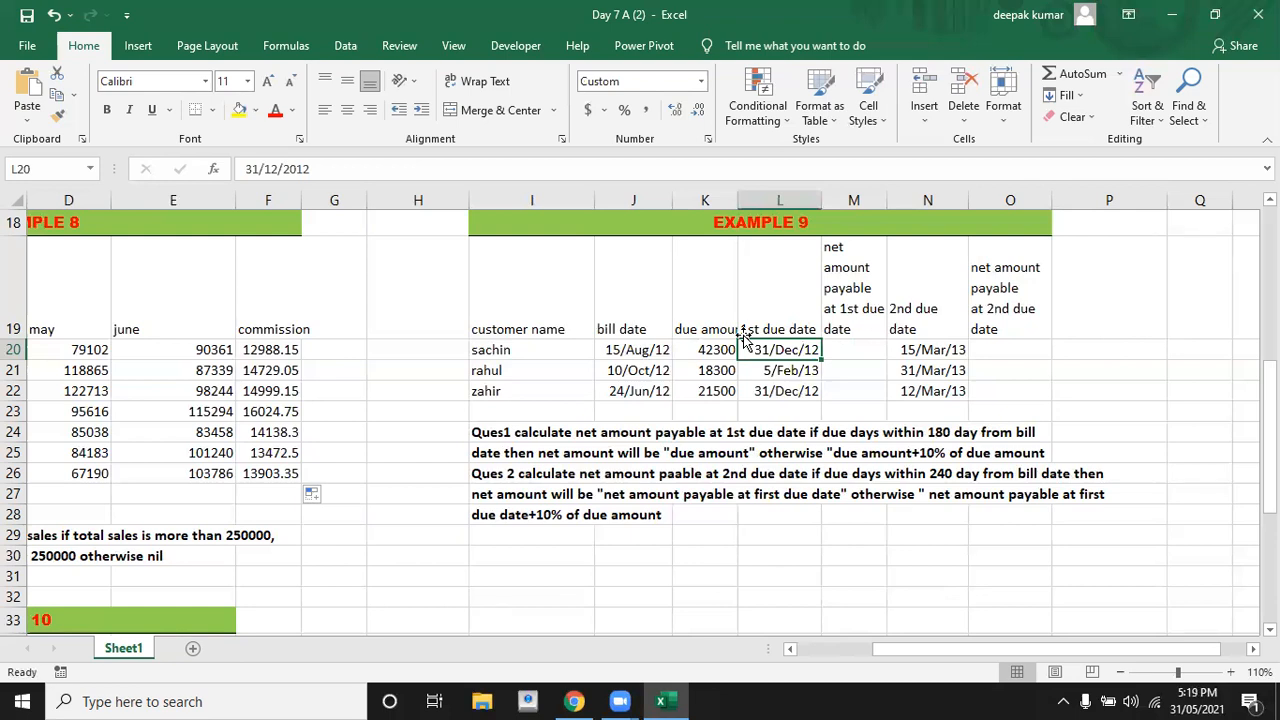
pyautogui.click(703, 347)
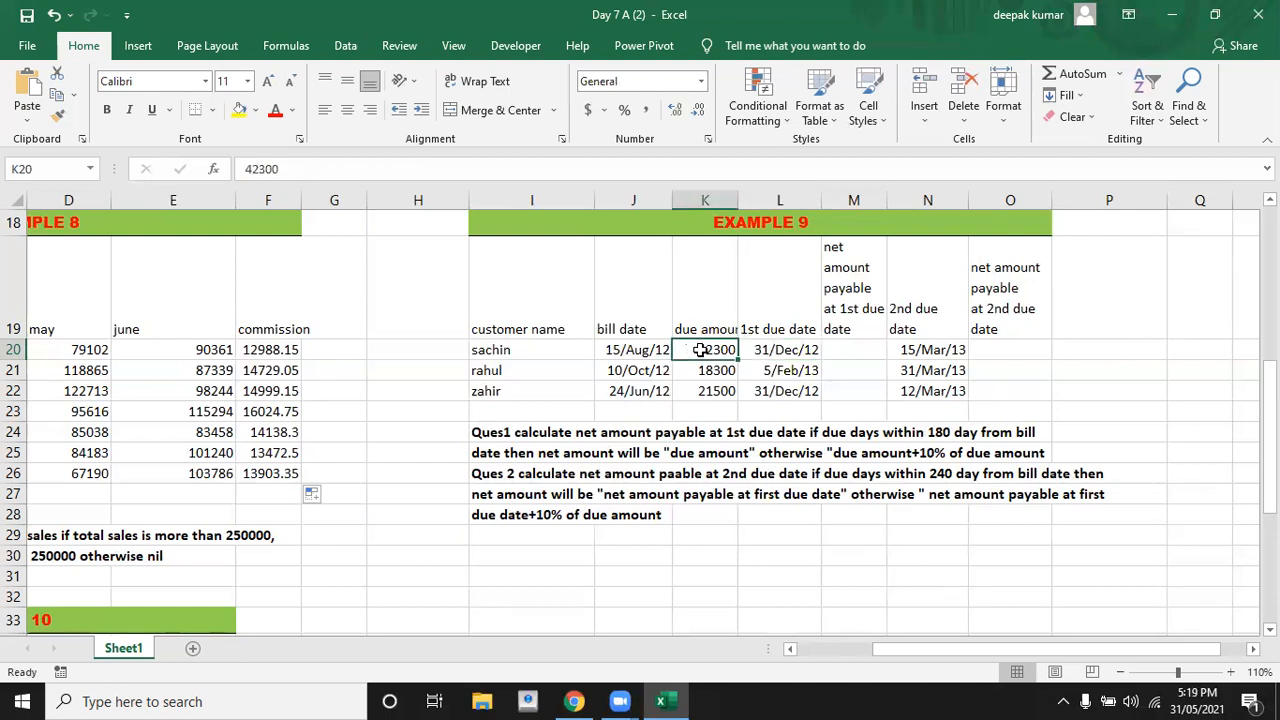
pyautogui.click(846, 346)
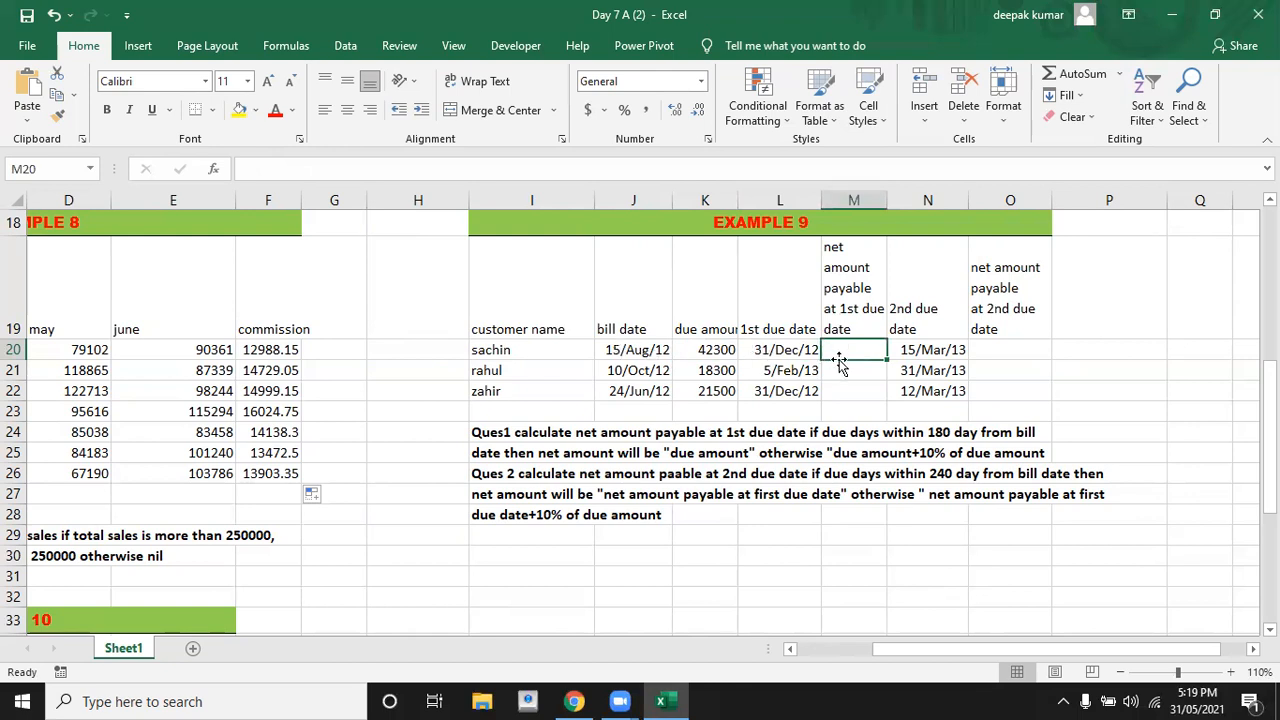
pyautogui.click(720, 349)
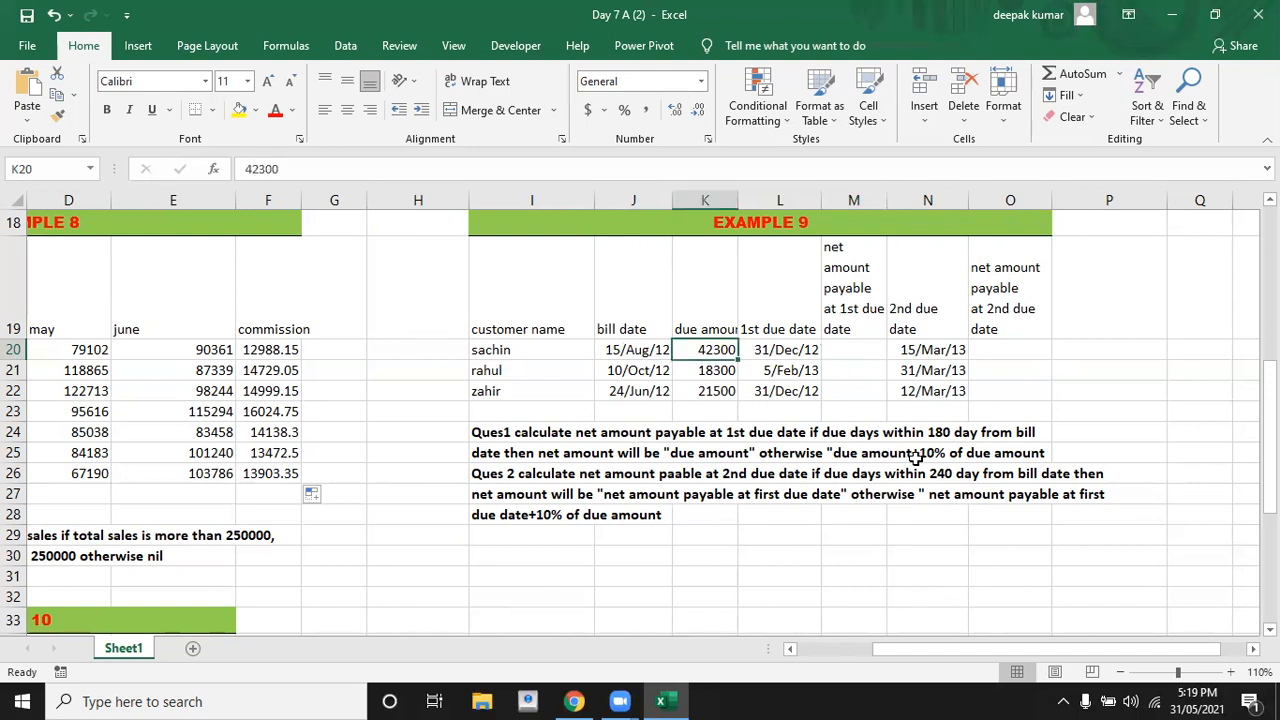
pyautogui.click(860, 351)
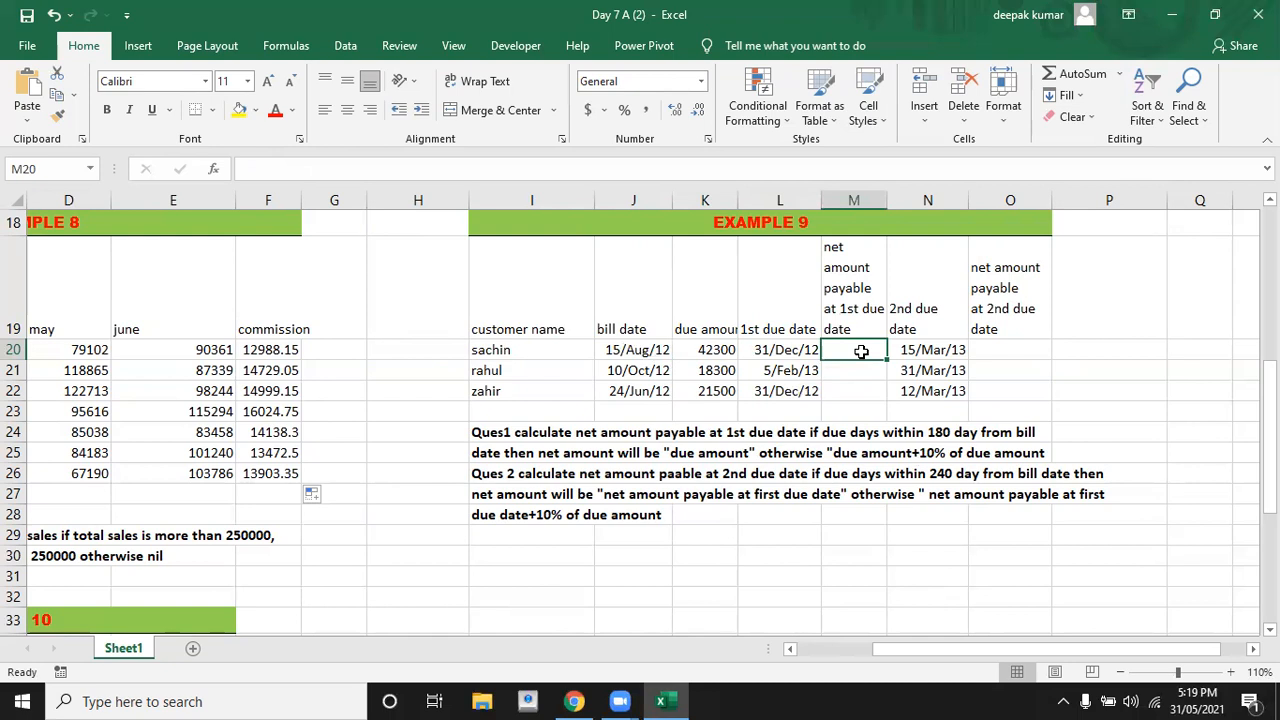
# Try counting the first customer's due days in P20 by subtracting the 1st due date L20 from the bill date J20
pyautogui.click(1082, 348)
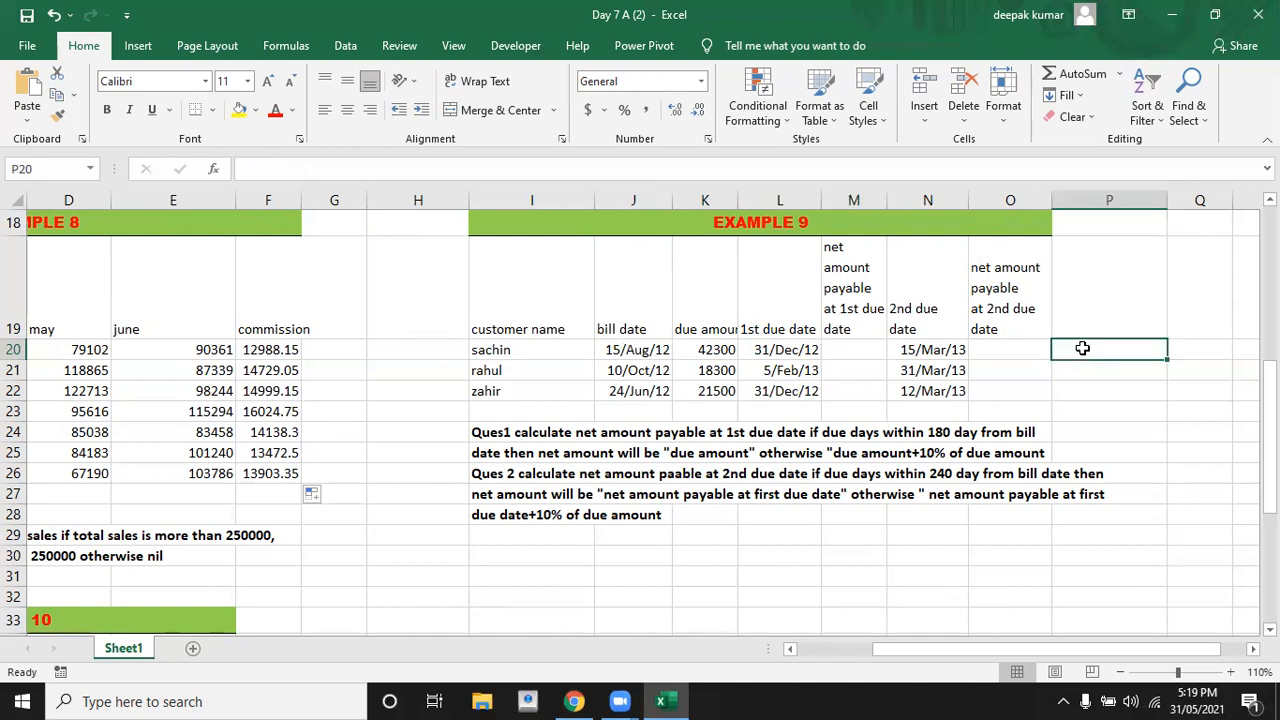
pyautogui.write('=')
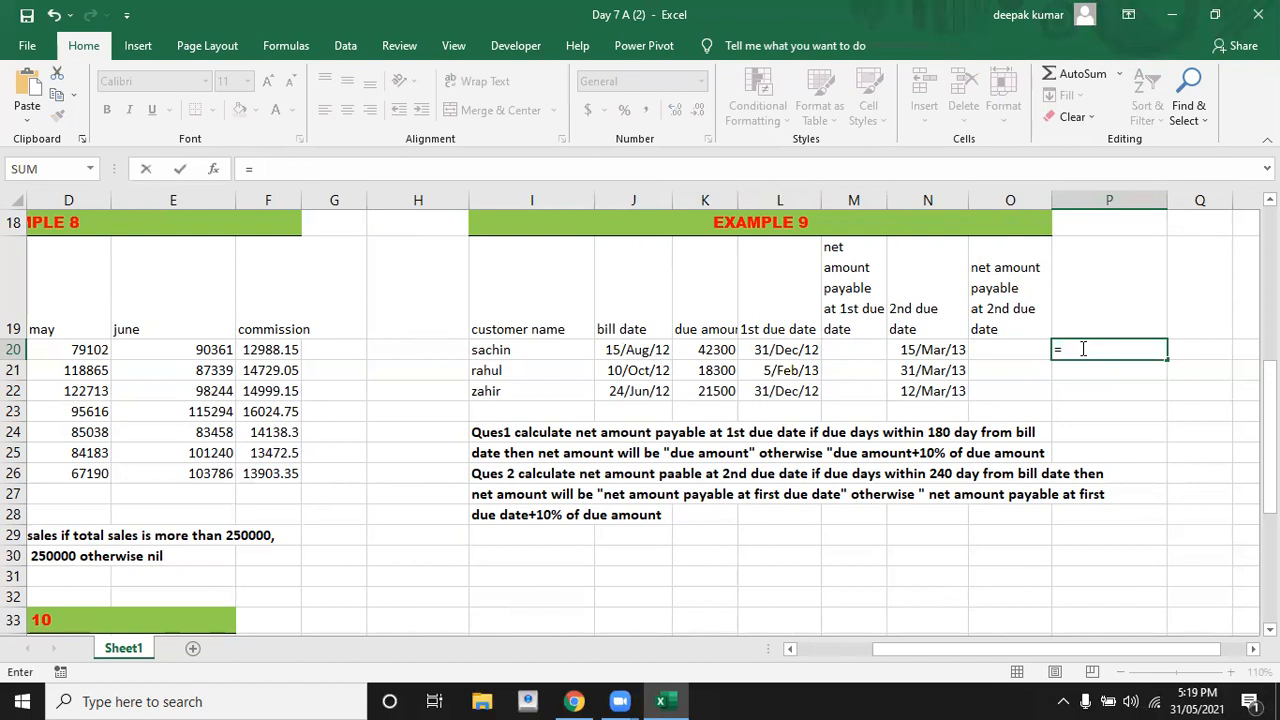
pyautogui.press('Left')
pyautogui.press('Left')
pyautogui.press('Left')
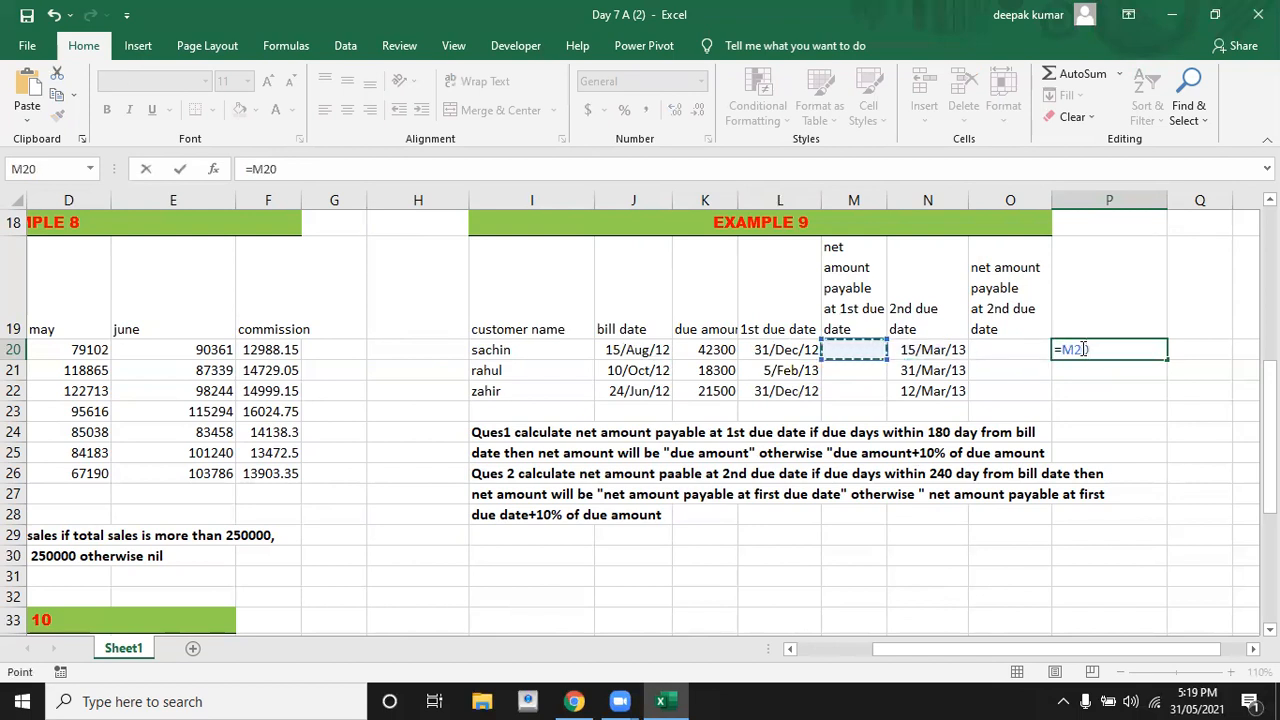
pyautogui.press('Left')
pyautogui.press('Left')
pyautogui.press('Left')
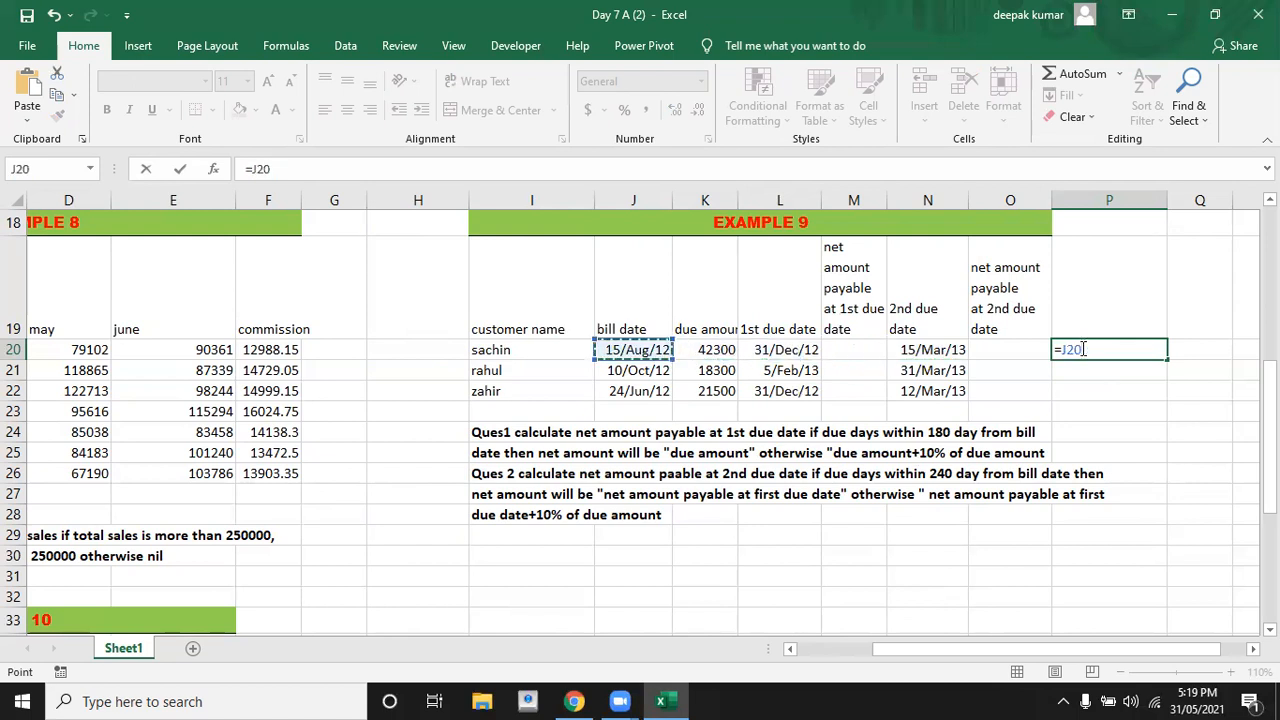
pyautogui.write('-')
pyautogui.press('Left')
pyautogui.press('Left')
pyautogui.press('Left')
pyautogui.press('Left')
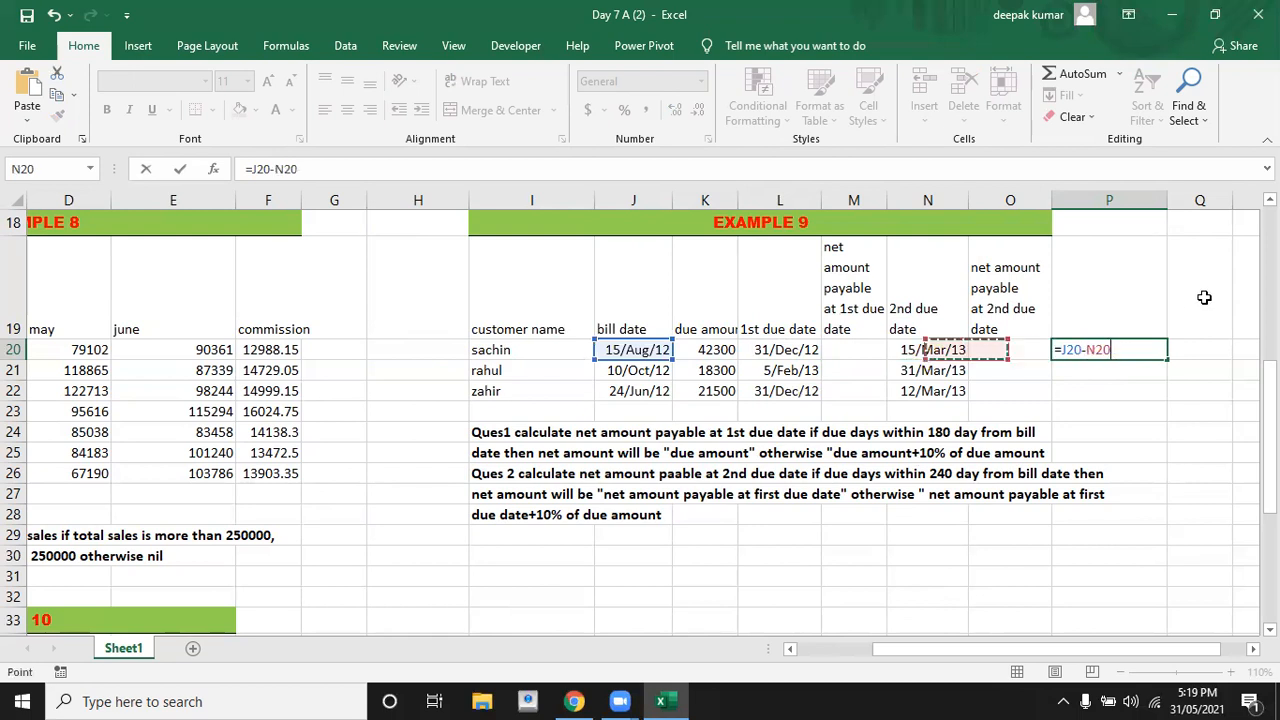
pyautogui.press('Return')
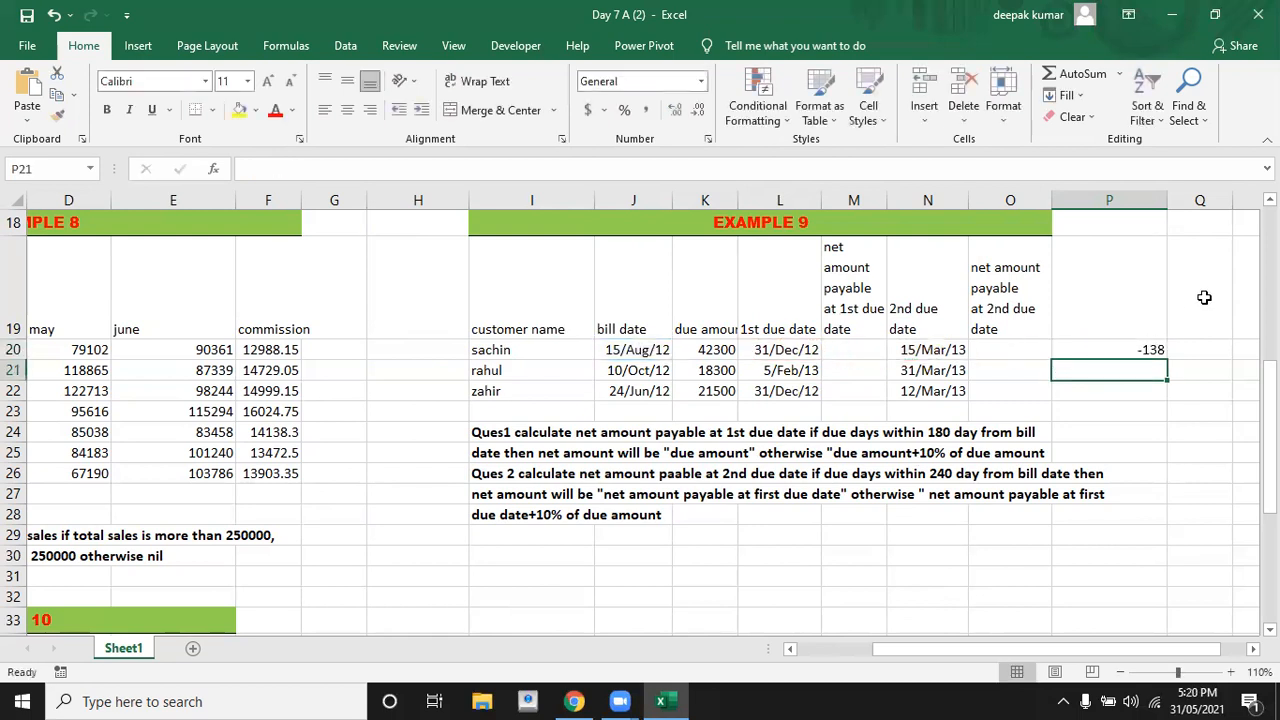
# Replace the P20 formula with =L20-J20 and fill it down to P22
pyautogui.press('Up')
pyautogui.write('=')
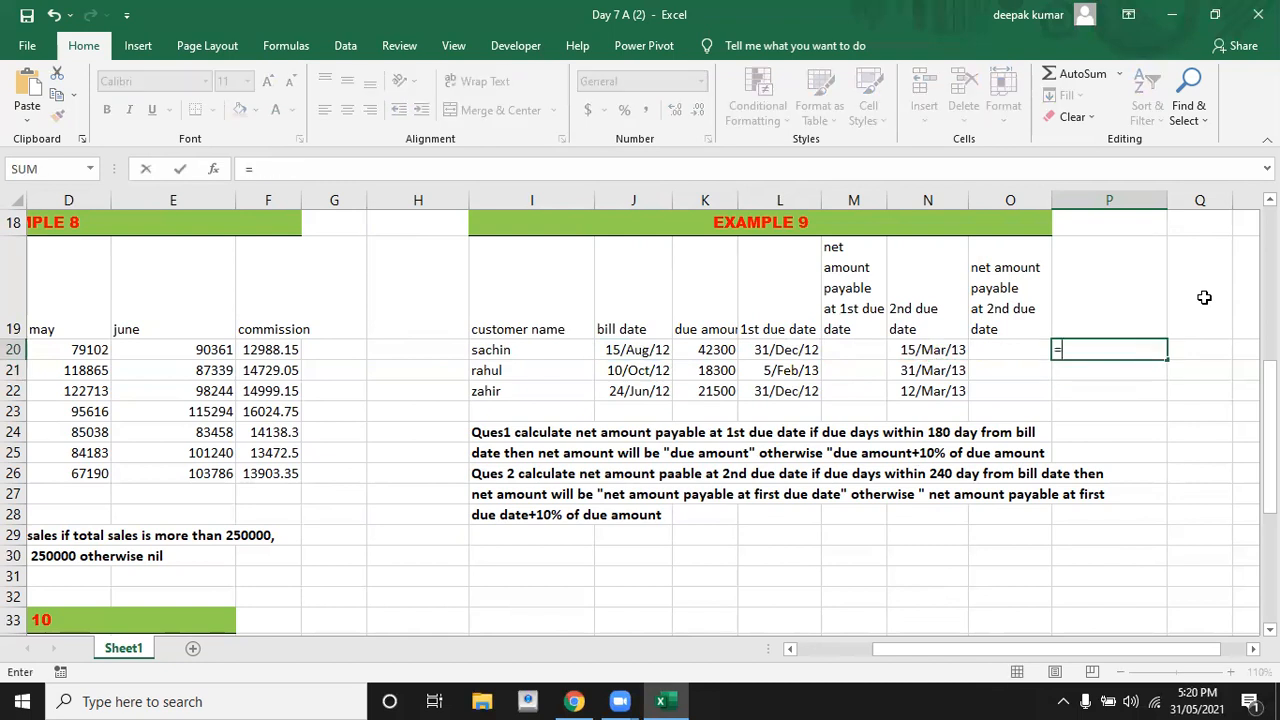
pyautogui.press('Left')
pyautogui.press('Left')
pyautogui.press('Left')
pyautogui.press('Left')
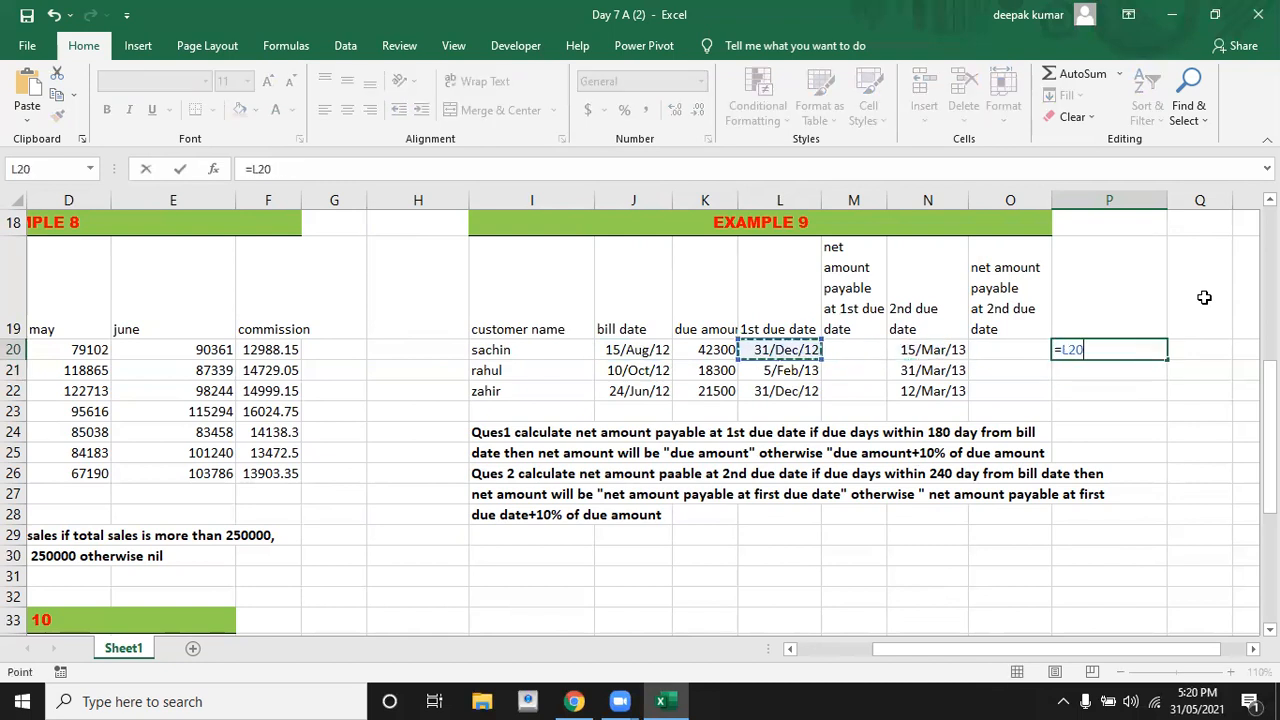
pyautogui.write('-')
pyautogui.press('Left')
pyautogui.press('Left')
pyautogui.press('Left')
pyautogui.press('Left')
pyautogui.press('Left')
pyautogui.press('Left')
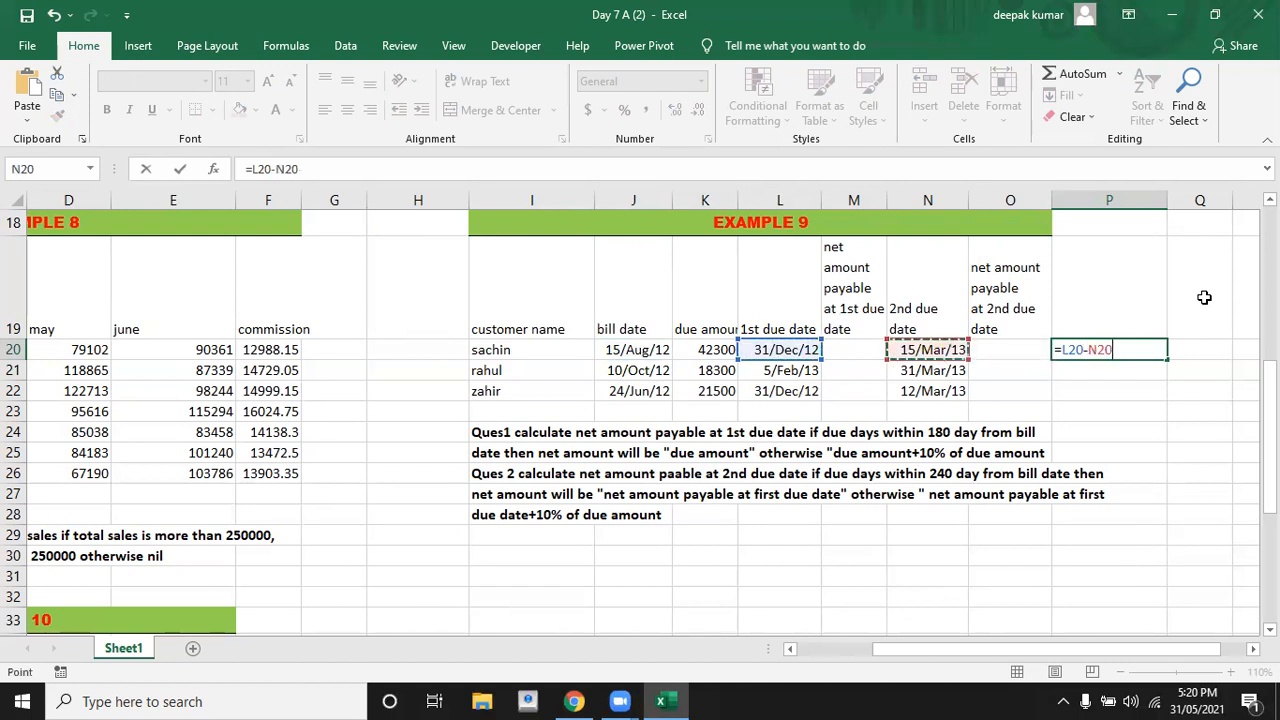
pyautogui.press('Return')
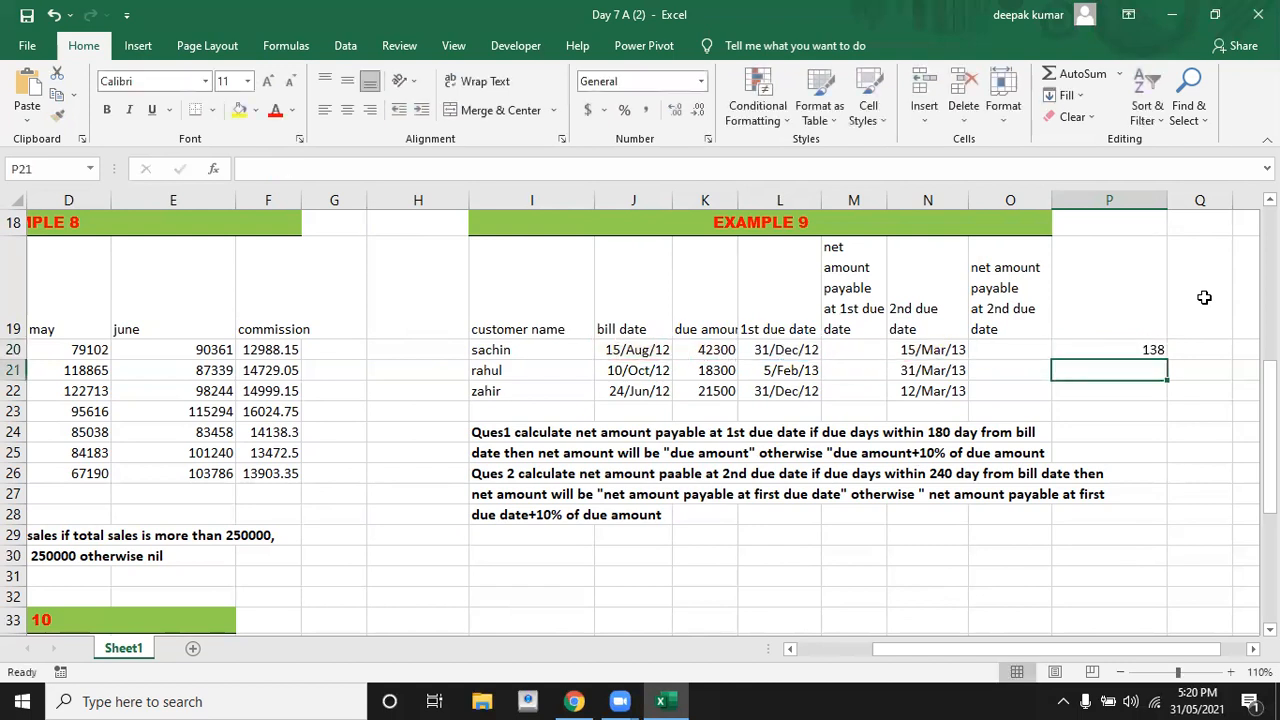
pyautogui.click(1139, 349)
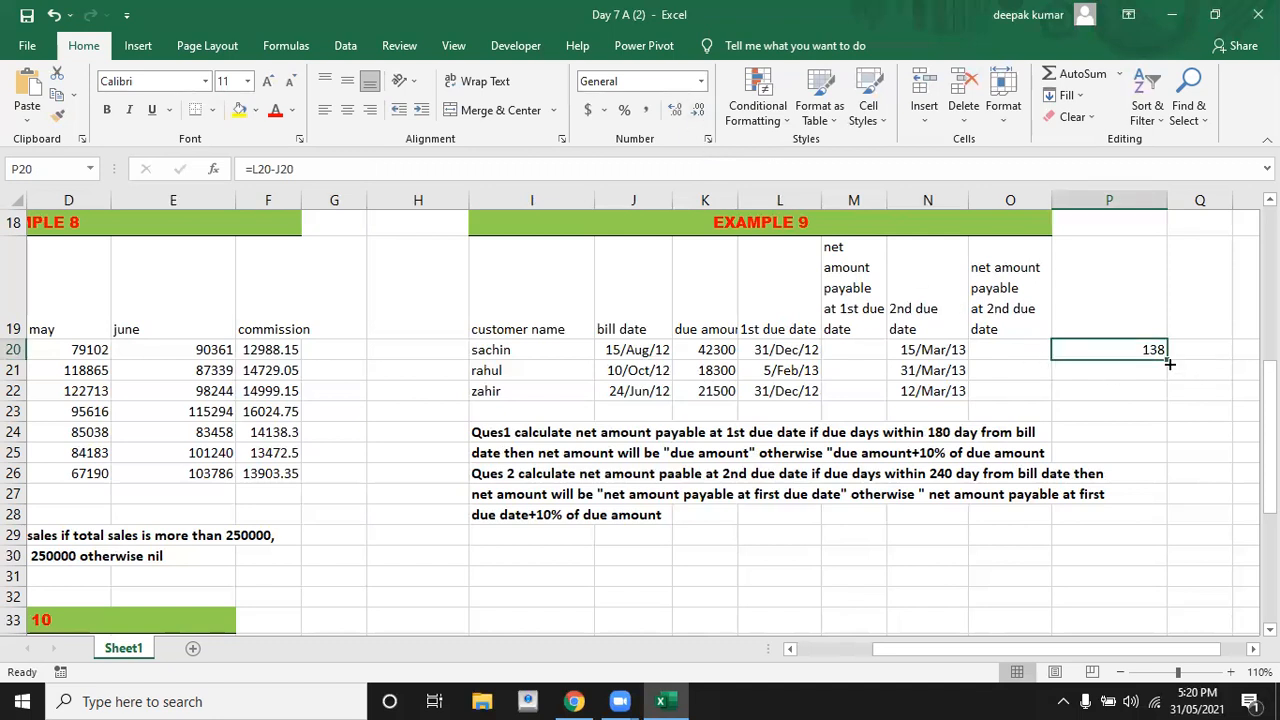
pyautogui.moveTo(1169, 364); pyautogui.dragTo(1174, 400)
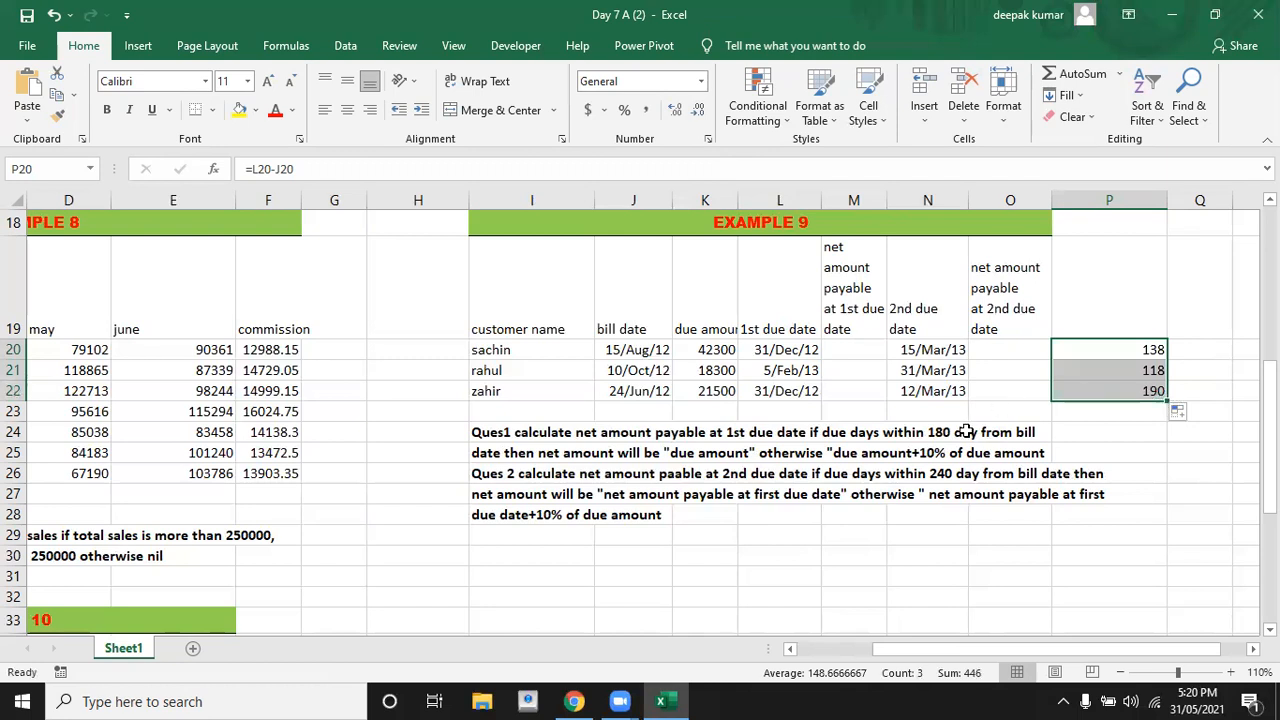
# Compare the day counts in column P with the customers' due amounts against the 180-day rule
pyautogui.click(710, 347)
pyautogui.click(838, 345)
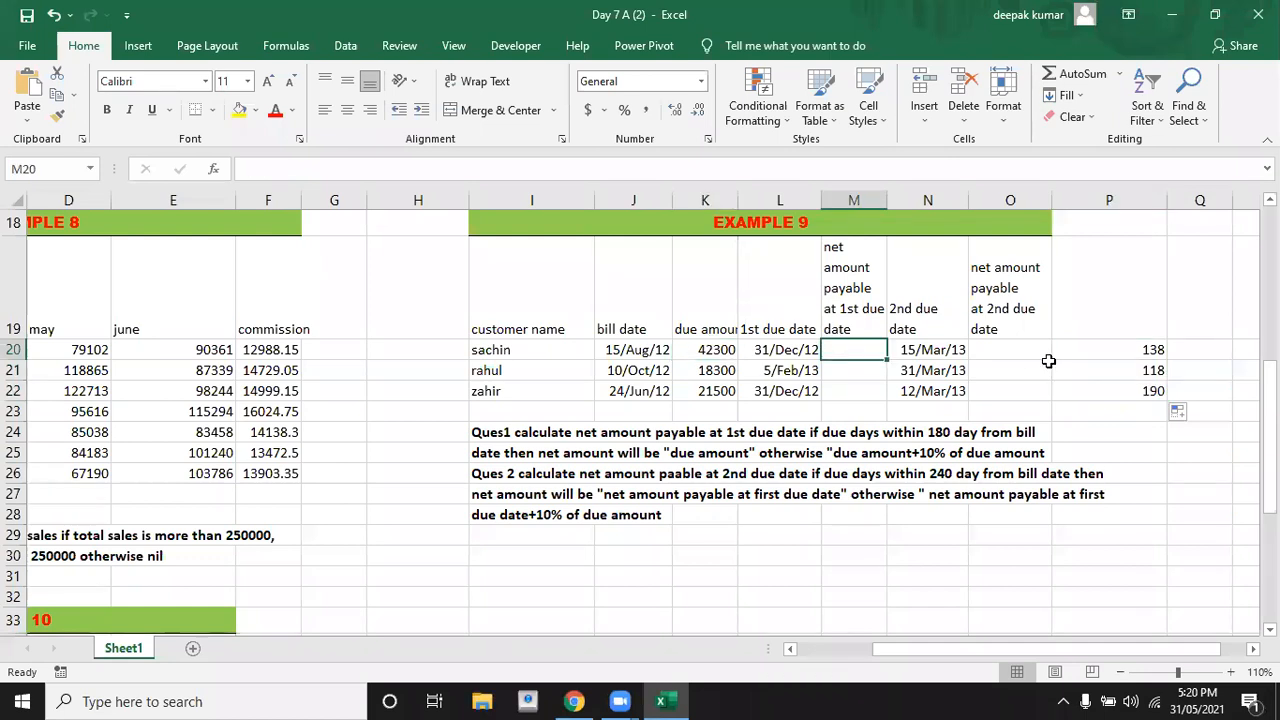
pyautogui.click(1120, 392)
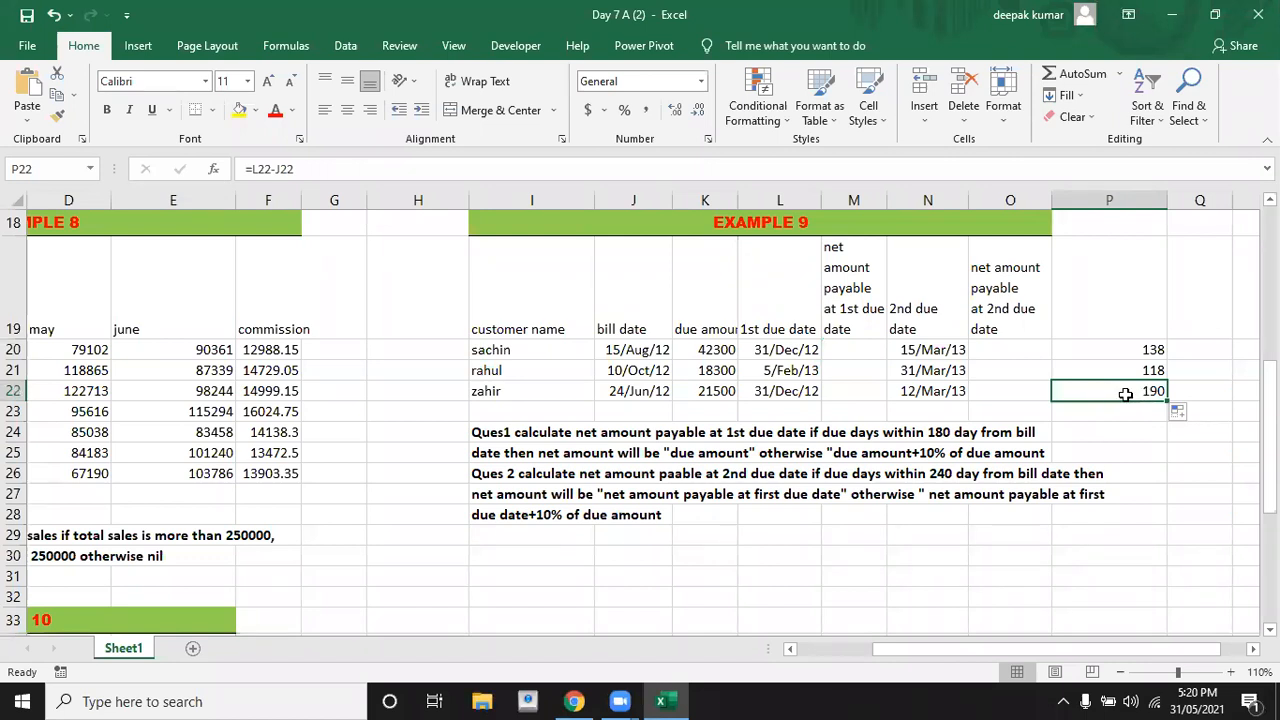
pyautogui.click(855, 398)
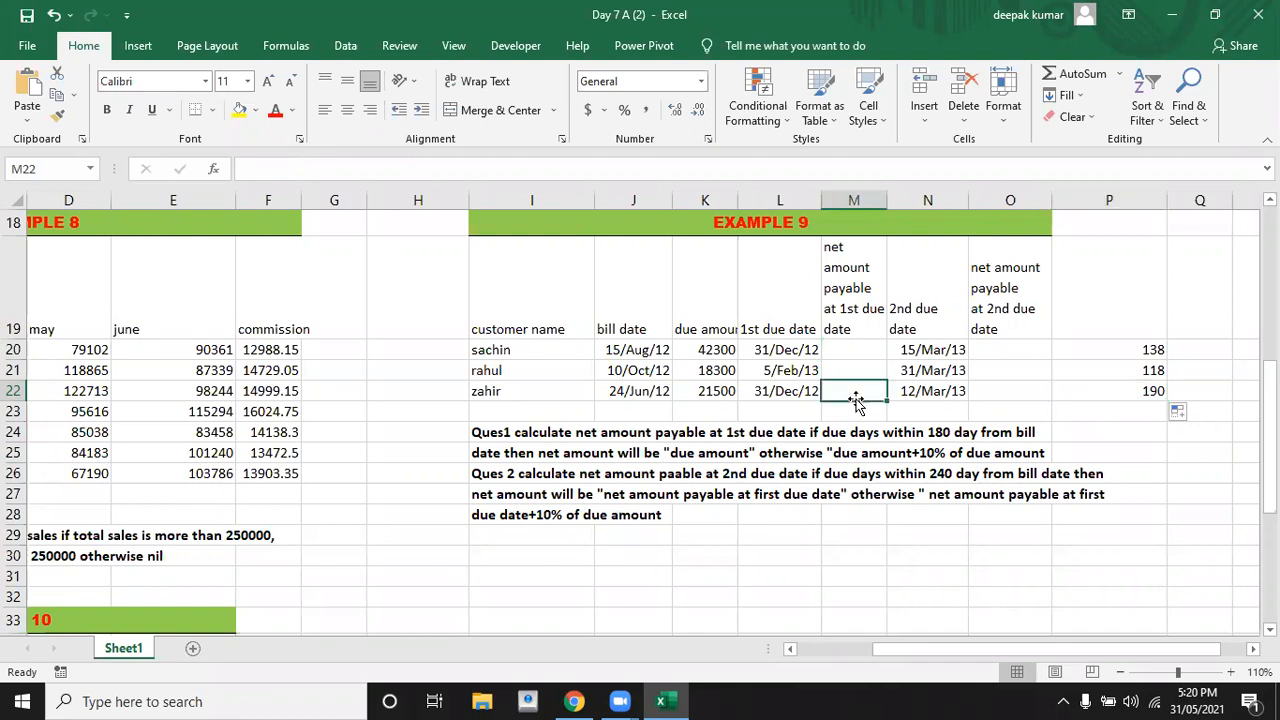
pyautogui.click(723, 392)
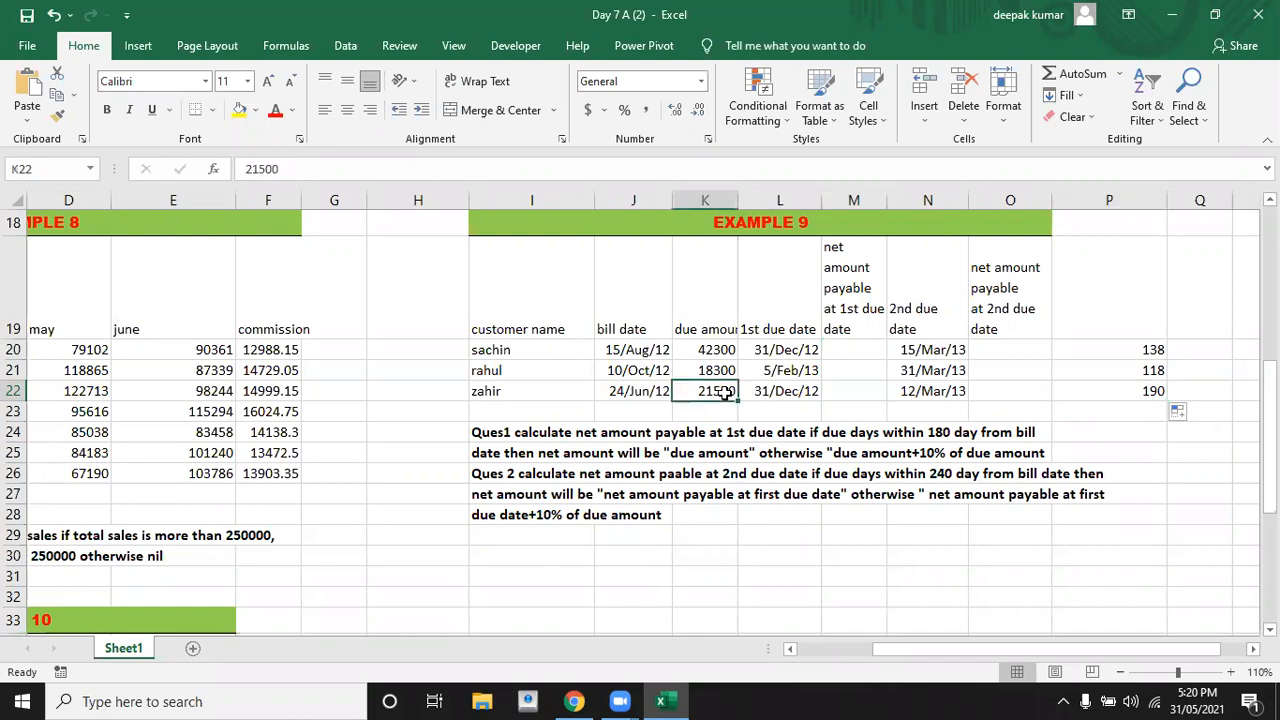
# Start an IF formula in M20 that tests whether (L20-J20) is less than 180
pyautogui.click(853, 346)
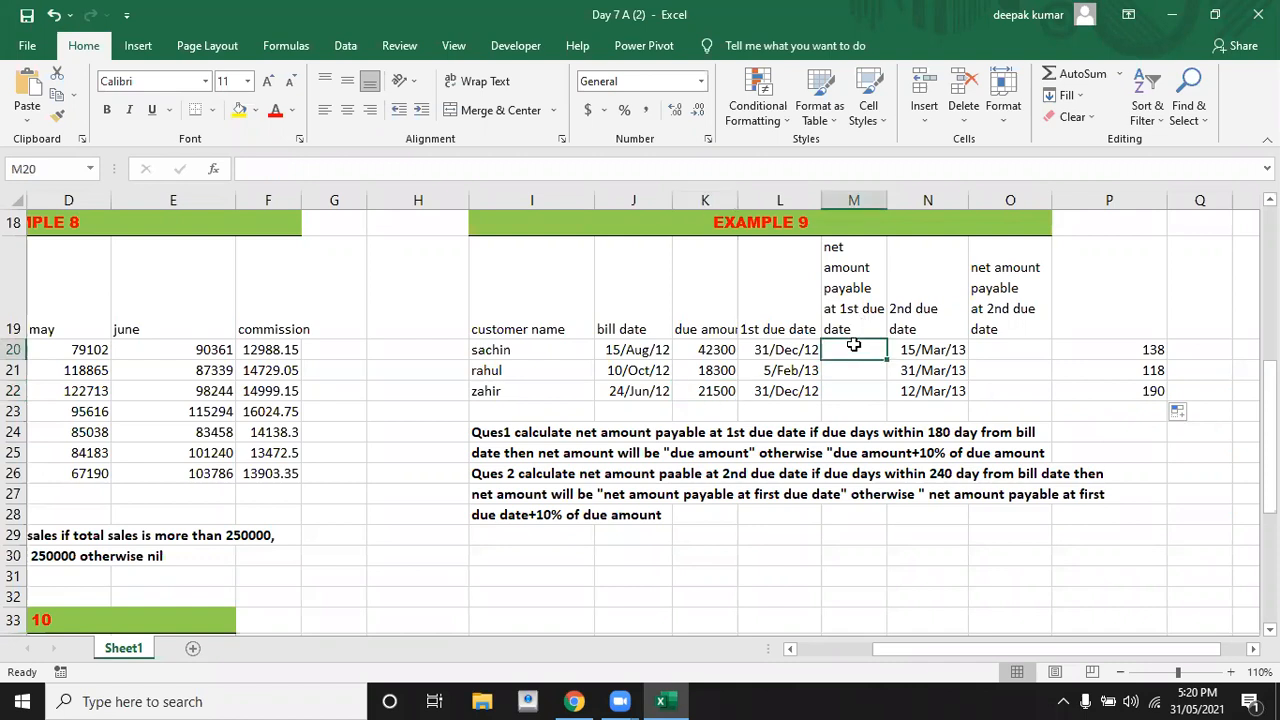
pyautogui.write('=if')
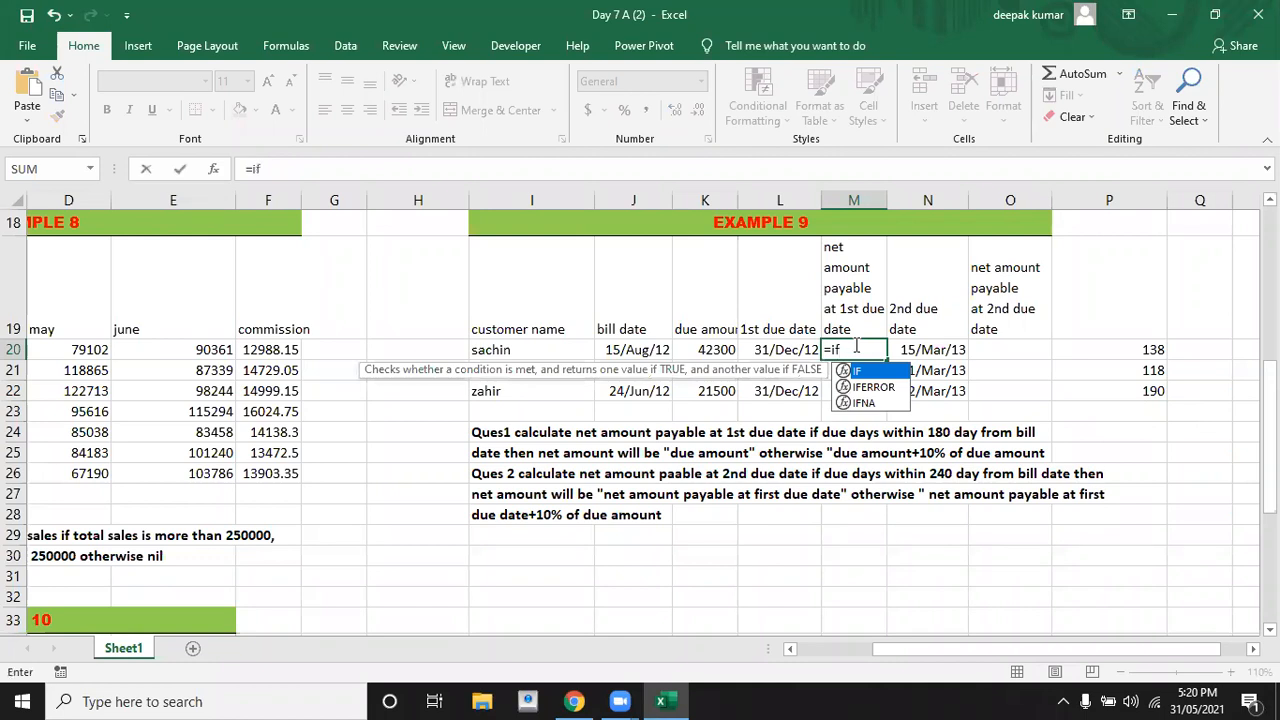
pyautogui.write('((')
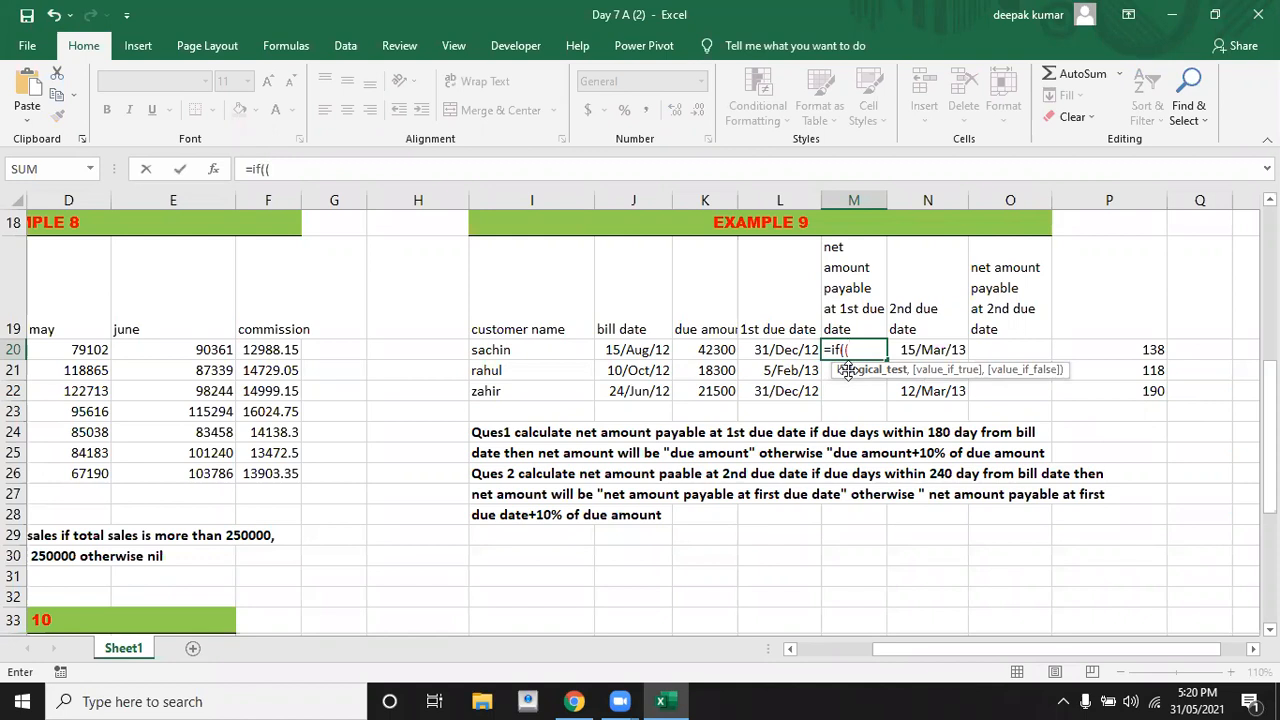
pyautogui.click(778, 352)
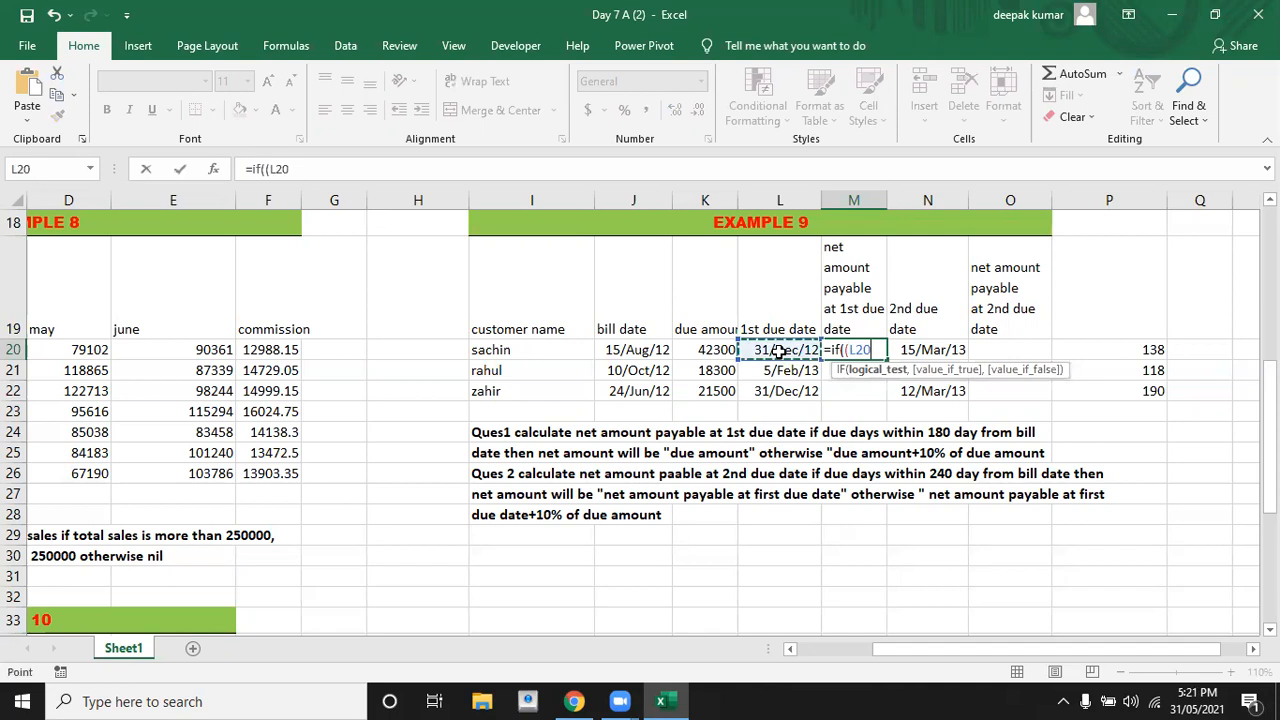
pyautogui.write('-')
pyautogui.click(654, 349)
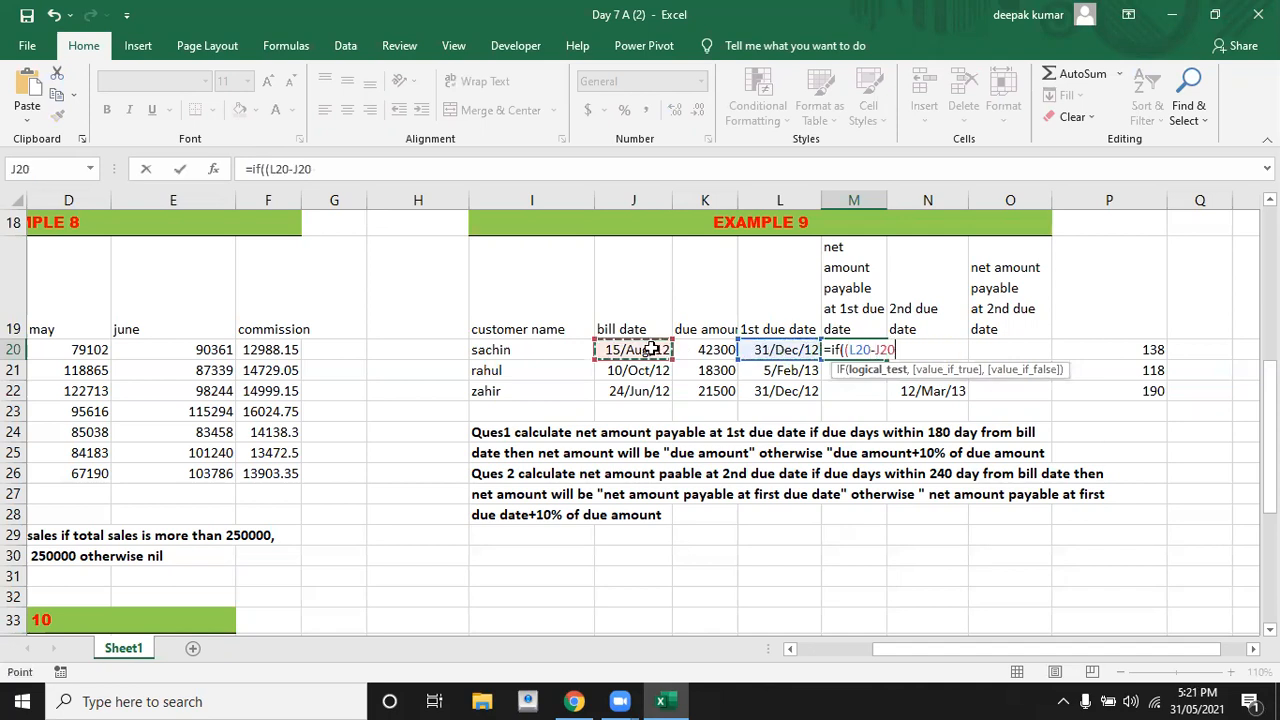
pyautogui.write(')')
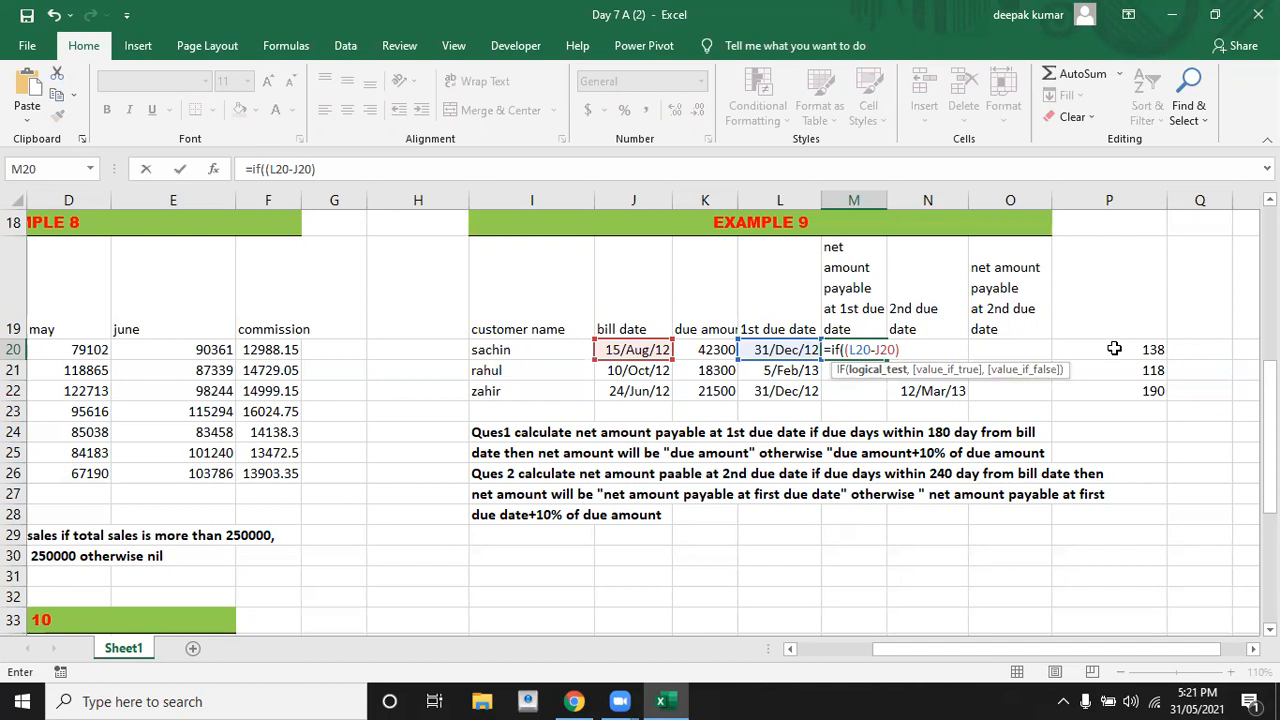
pyautogui.write('<180,')
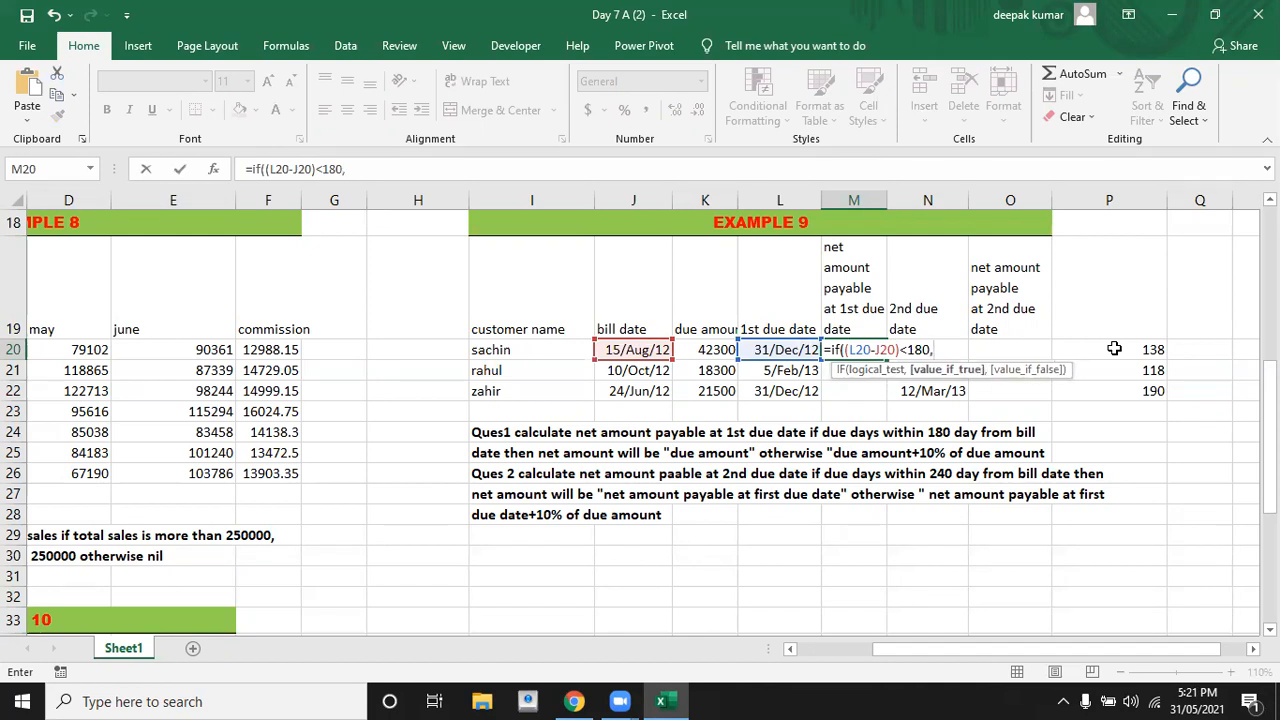
# Finish the M20 formula with K20 as the value when true and K20*110% otherwise
pyautogui.click(714, 349)
pyautogui.write(',')
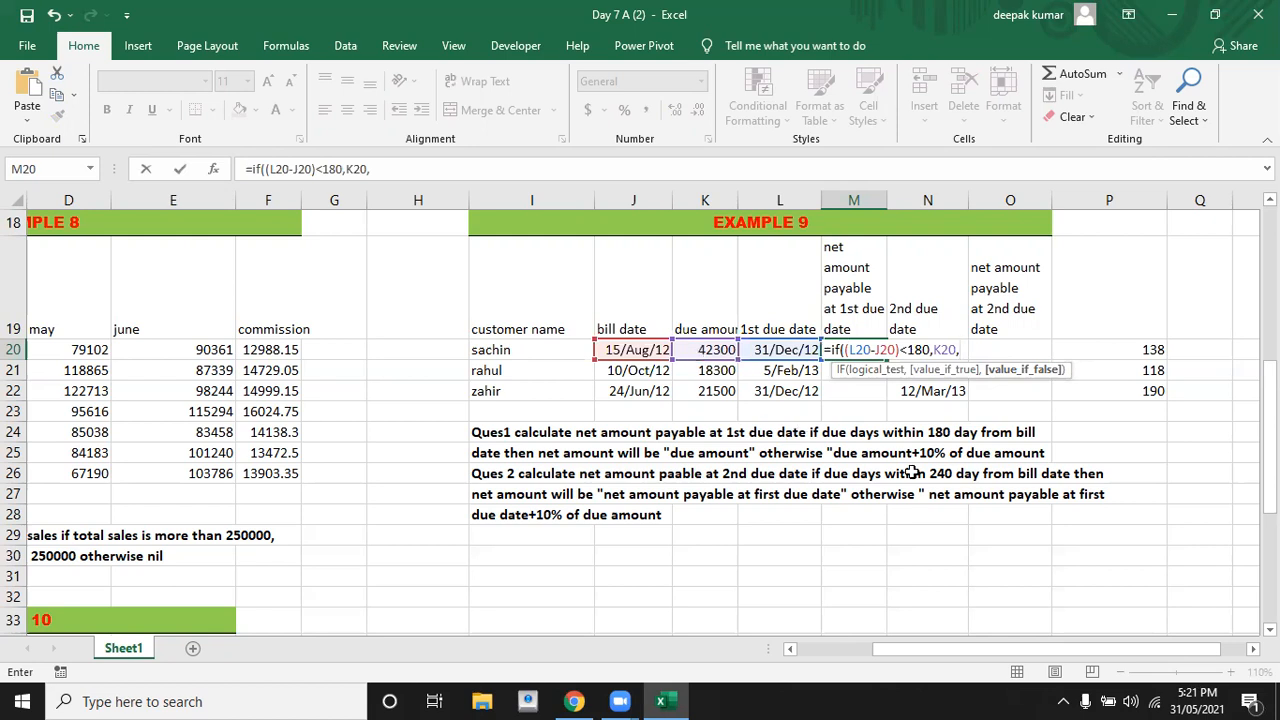
pyautogui.click(706, 349)
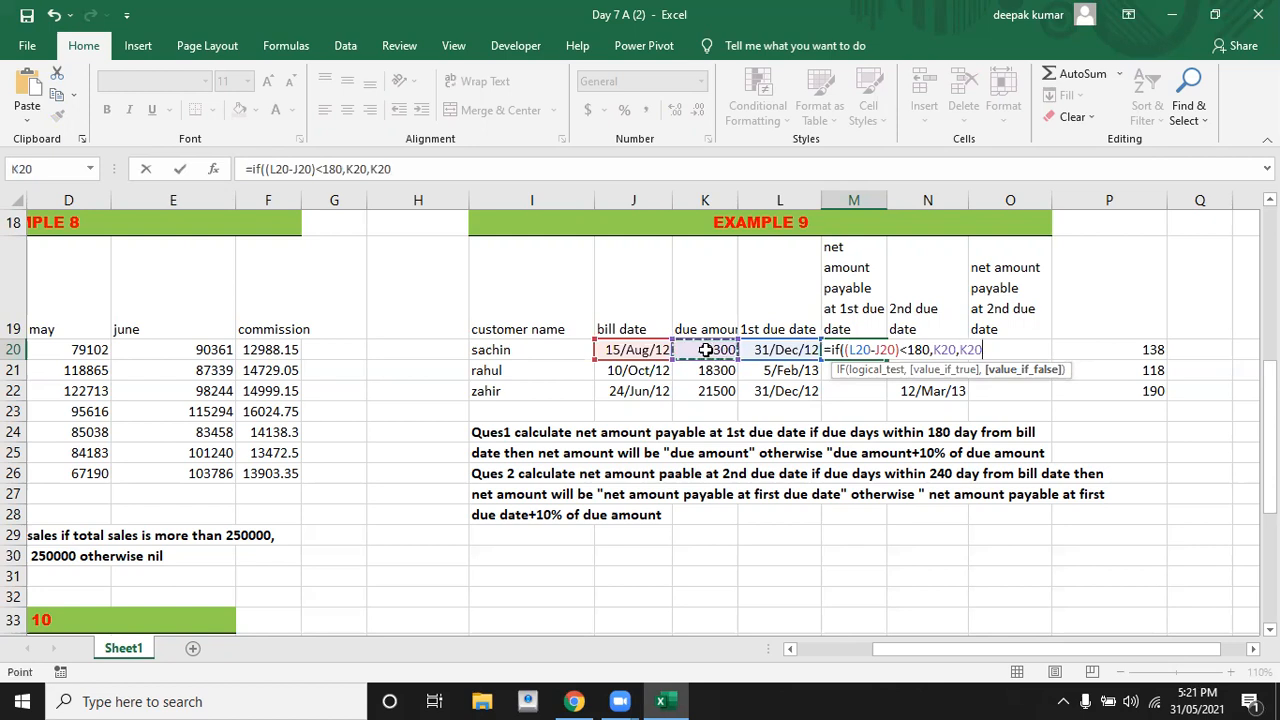
pyautogui.write('*')
pyautogui.write('11')
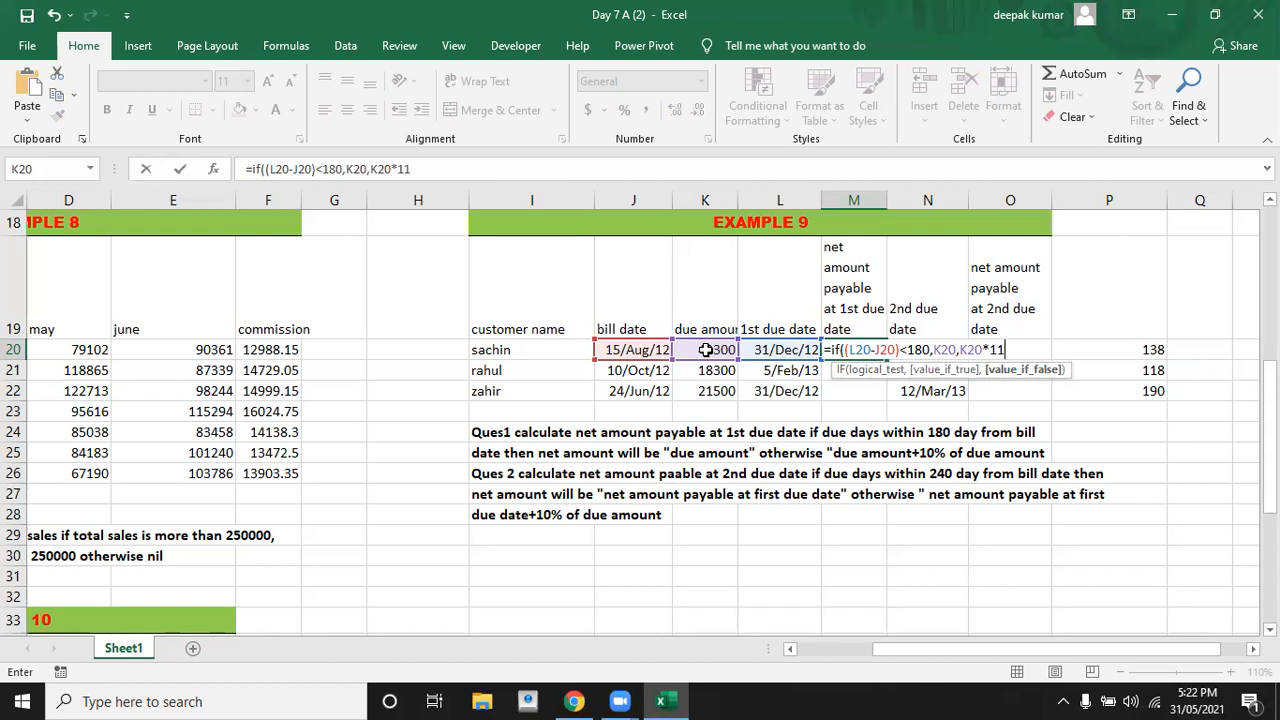
pyautogui.write('0')
pyautogui.write('%)')
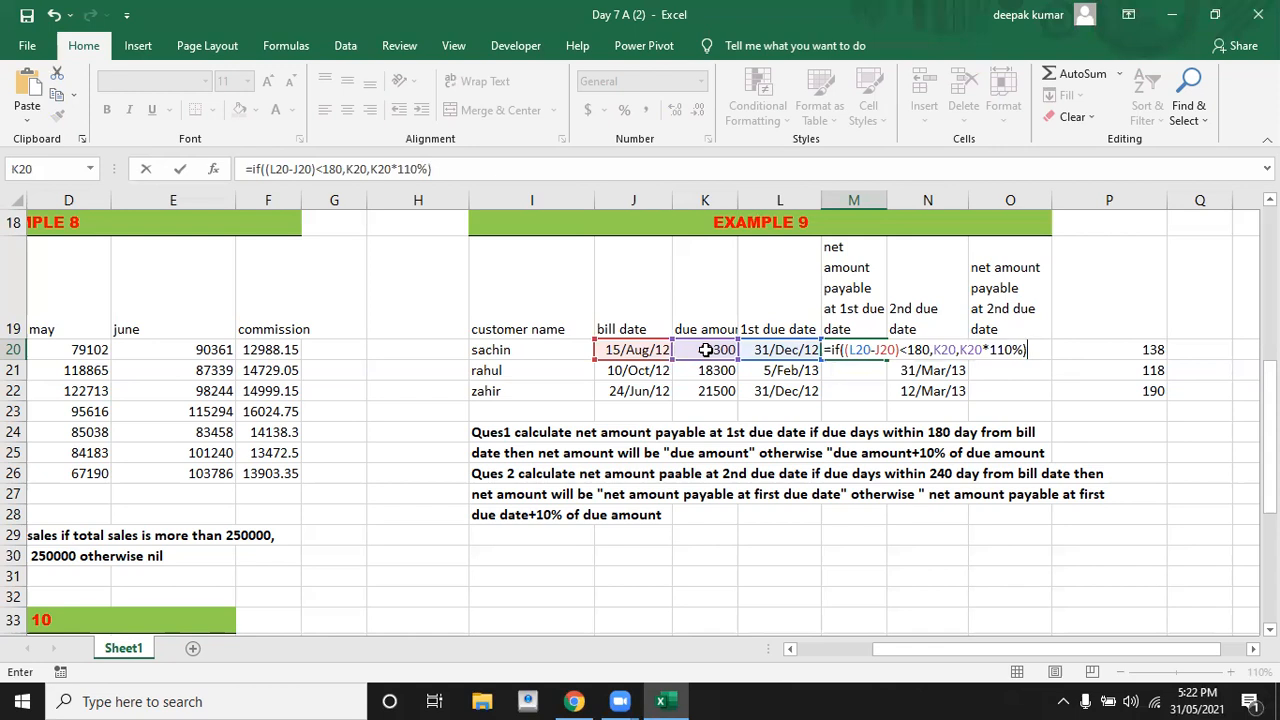
pyautogui.press('Return')
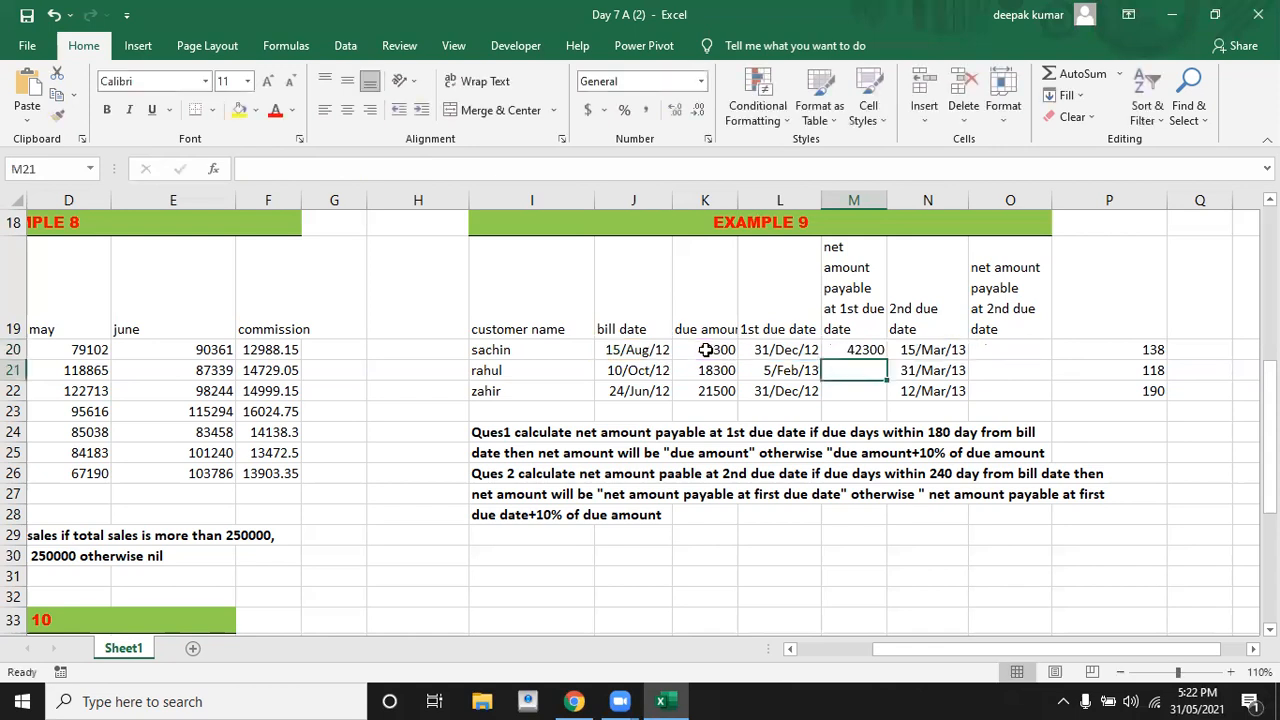
# Fill the M20 formula down to M22 and check the net amounts against the day counts in column P
pyautogui.click(1133, 345)
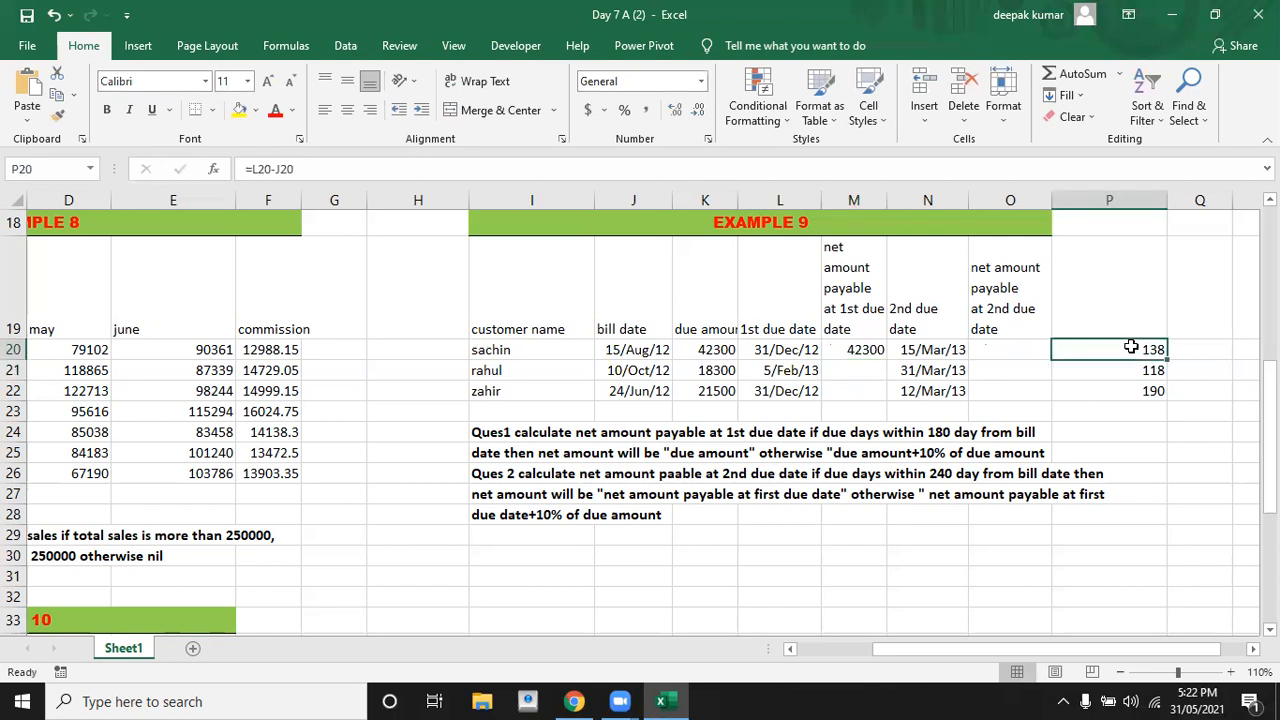
pyautogui.click(870, 348)
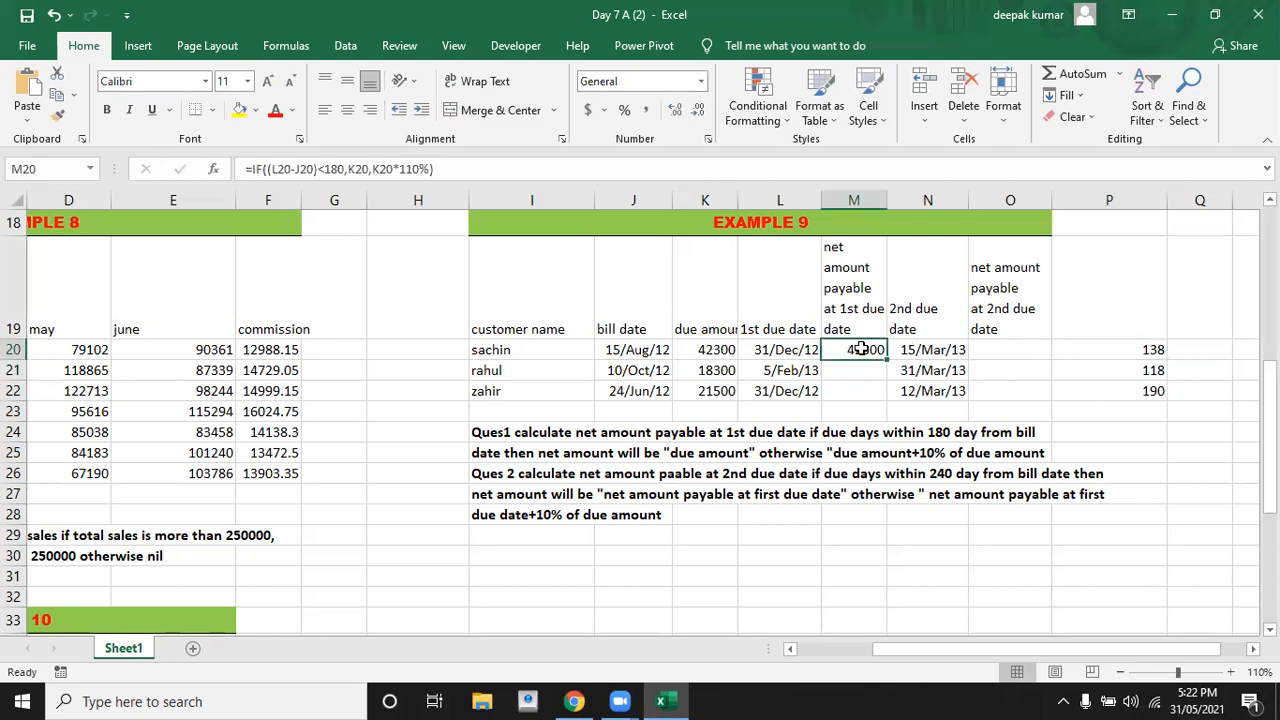
pyautogui.moveTo(887, 360); pyautogui.dragTo(893, 413)
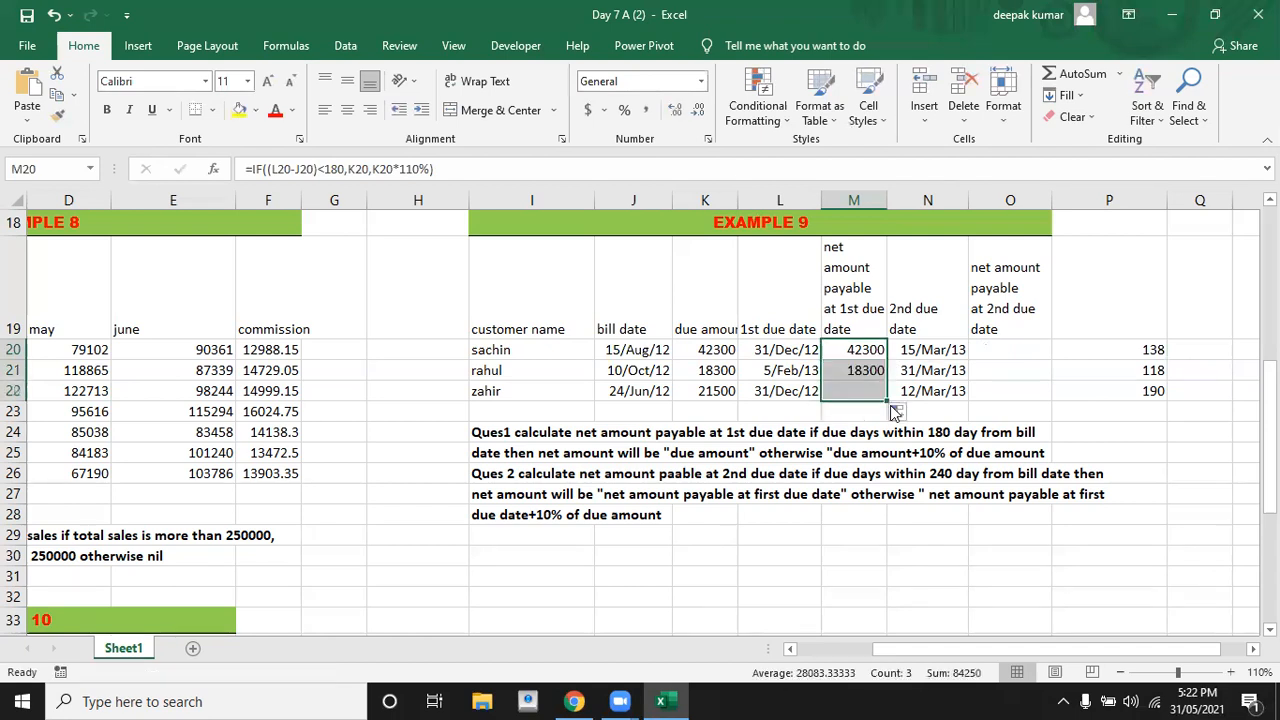
pyautogui.click(845, 371)
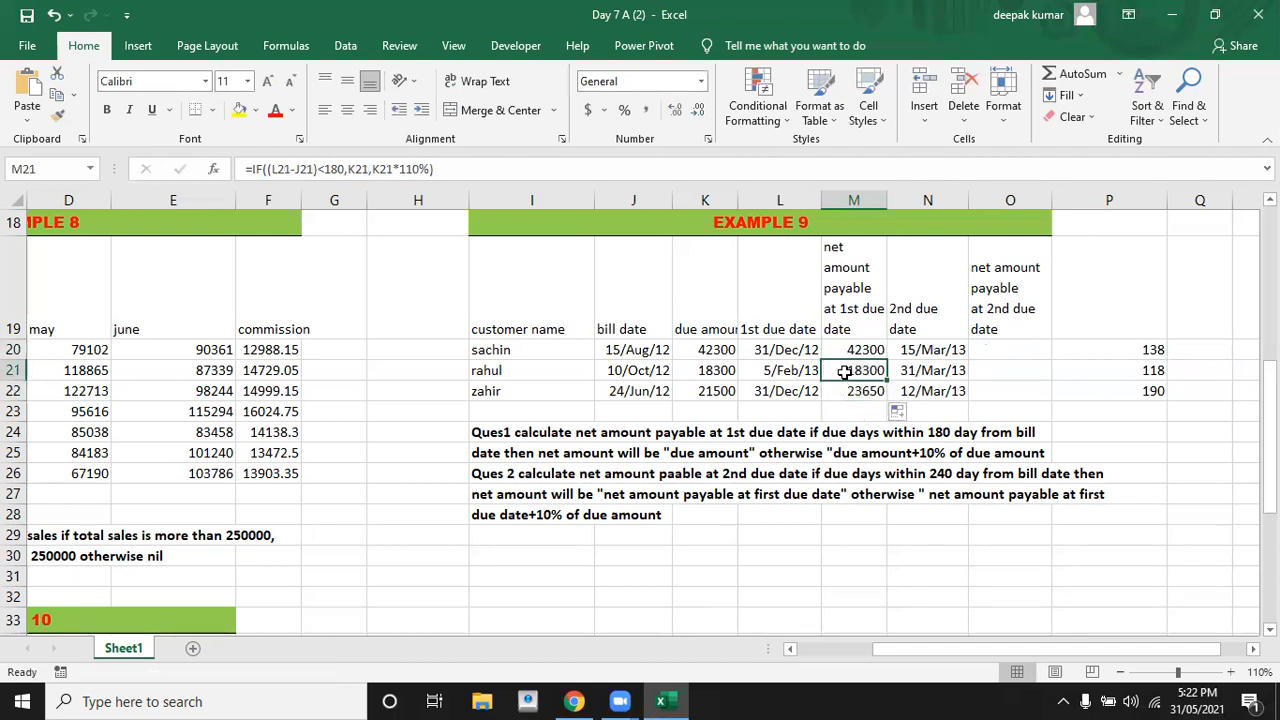
pyautogui.click(1080, 371)
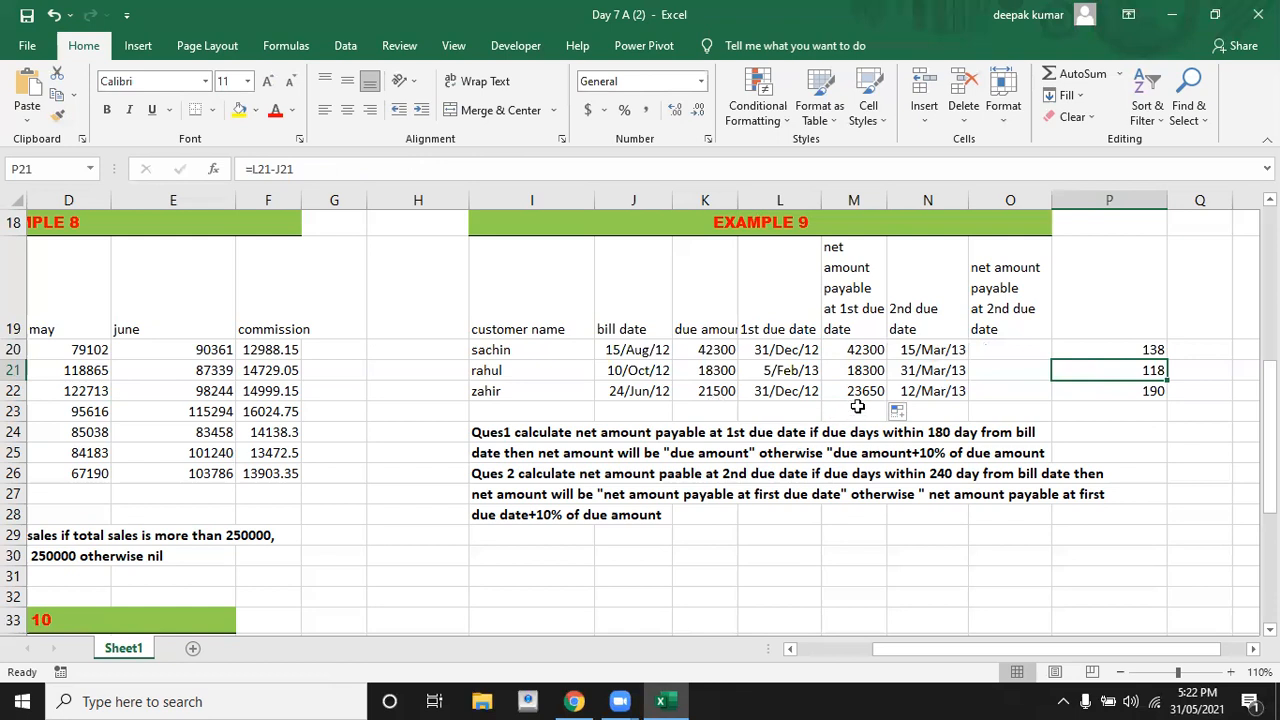
pyautogui.click(857, 407)
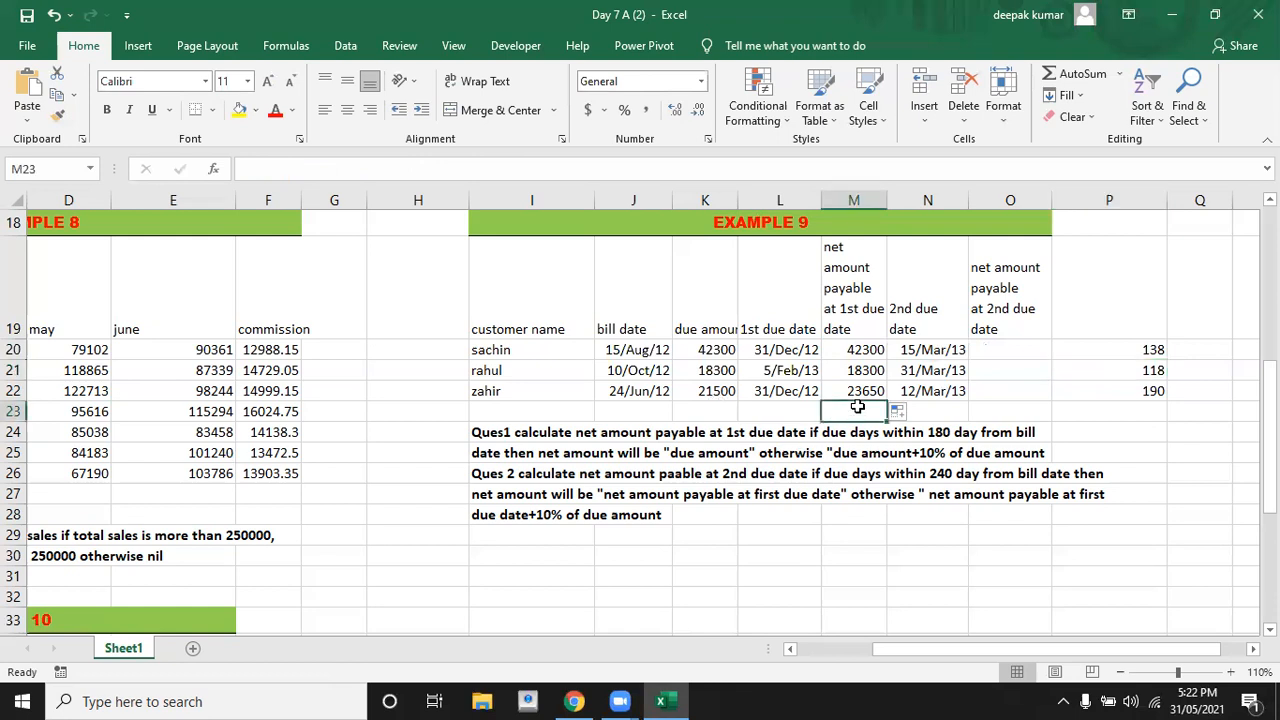
pyautogui.click(1020, 342)
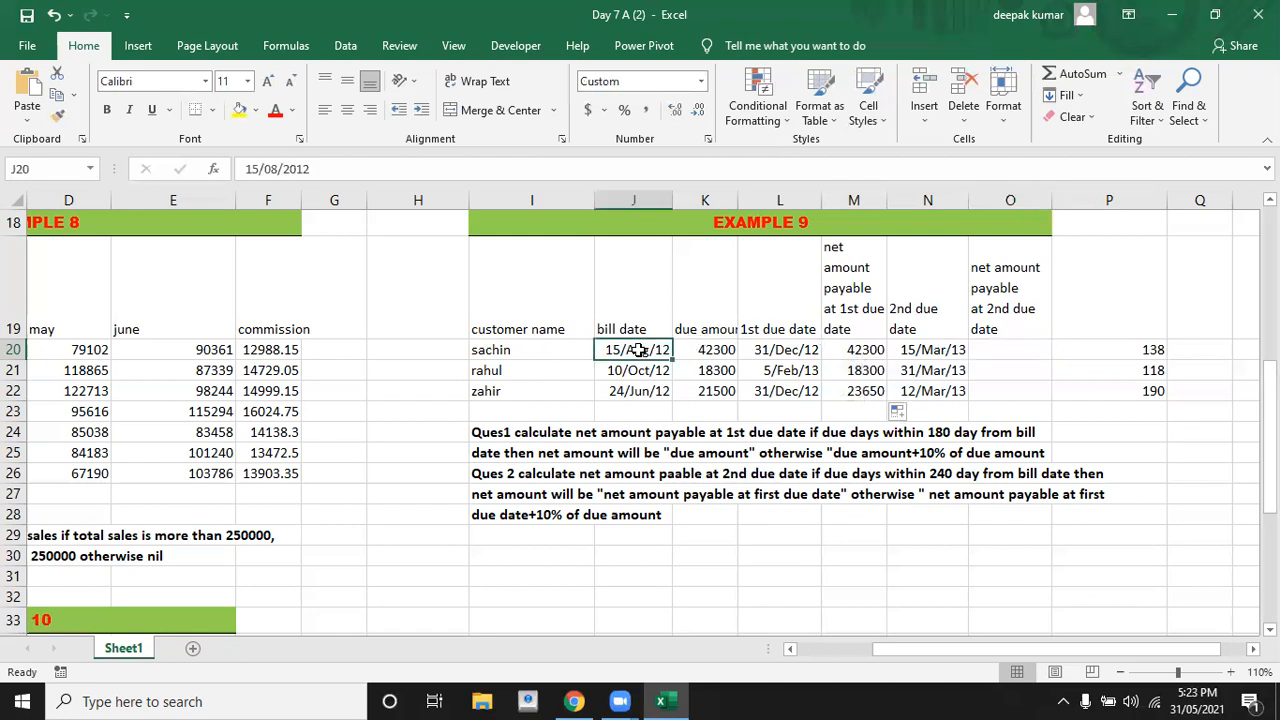
# Start an IF formula in O20 that tests whether (N20-J20) is greater than 240
pyautogui.click(902, 350)
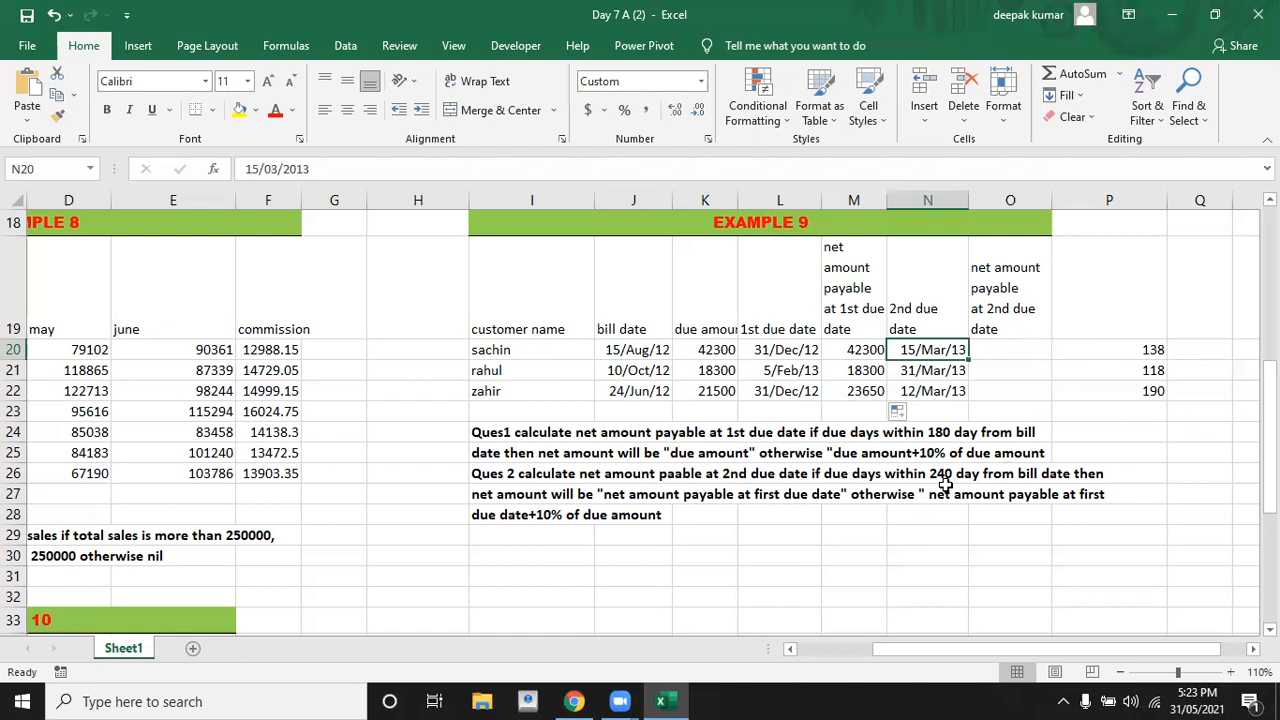
pyautogui.click(866, 349)
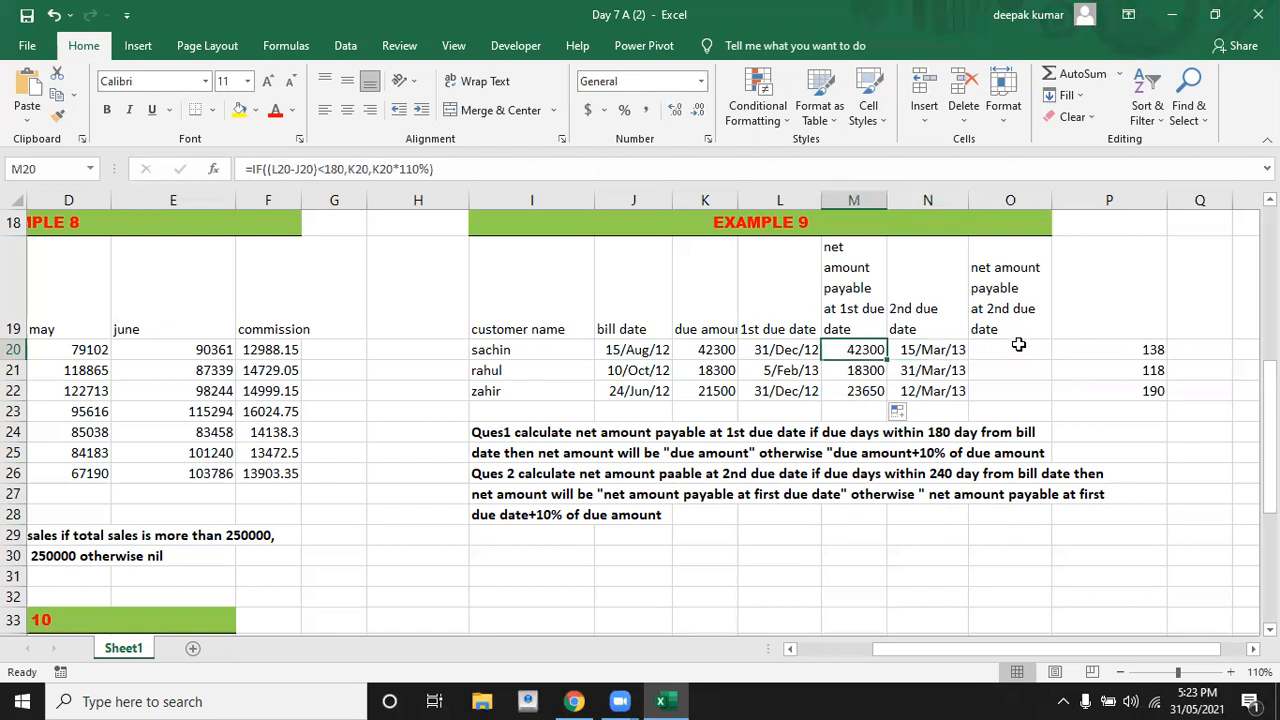
pyautogui.click(1018, 342)
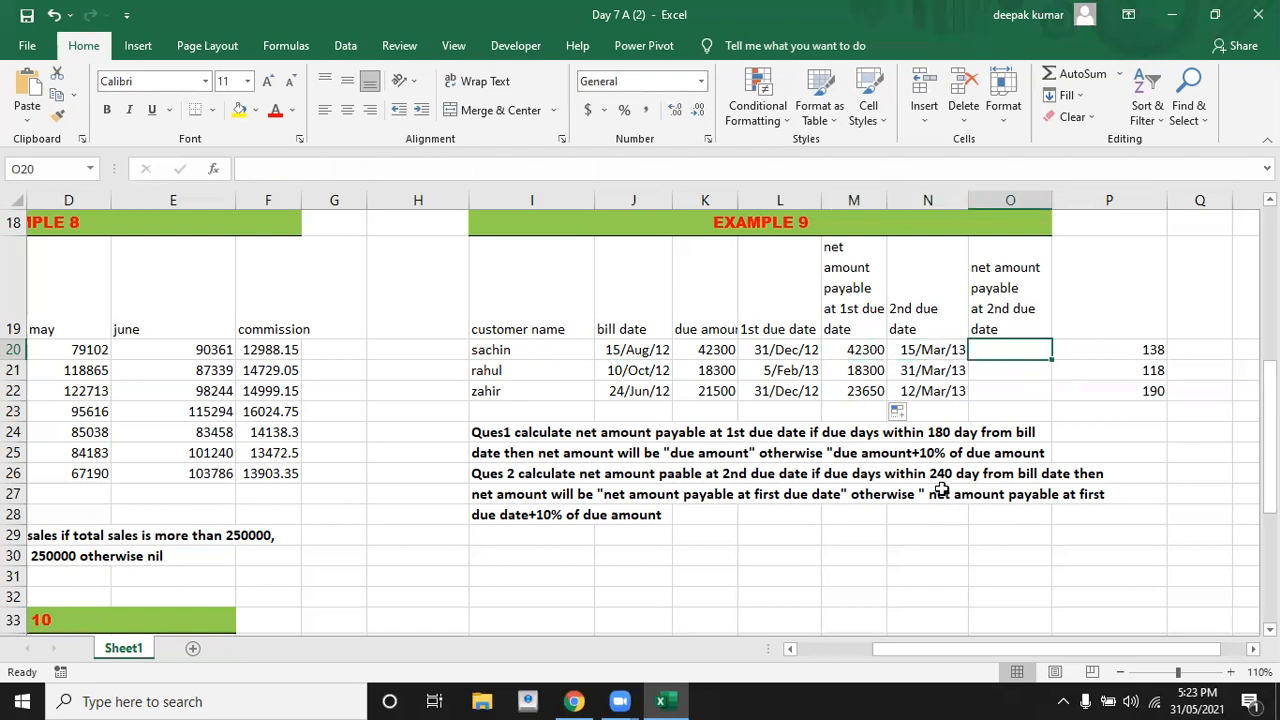
pyautogui.click(853, 351)
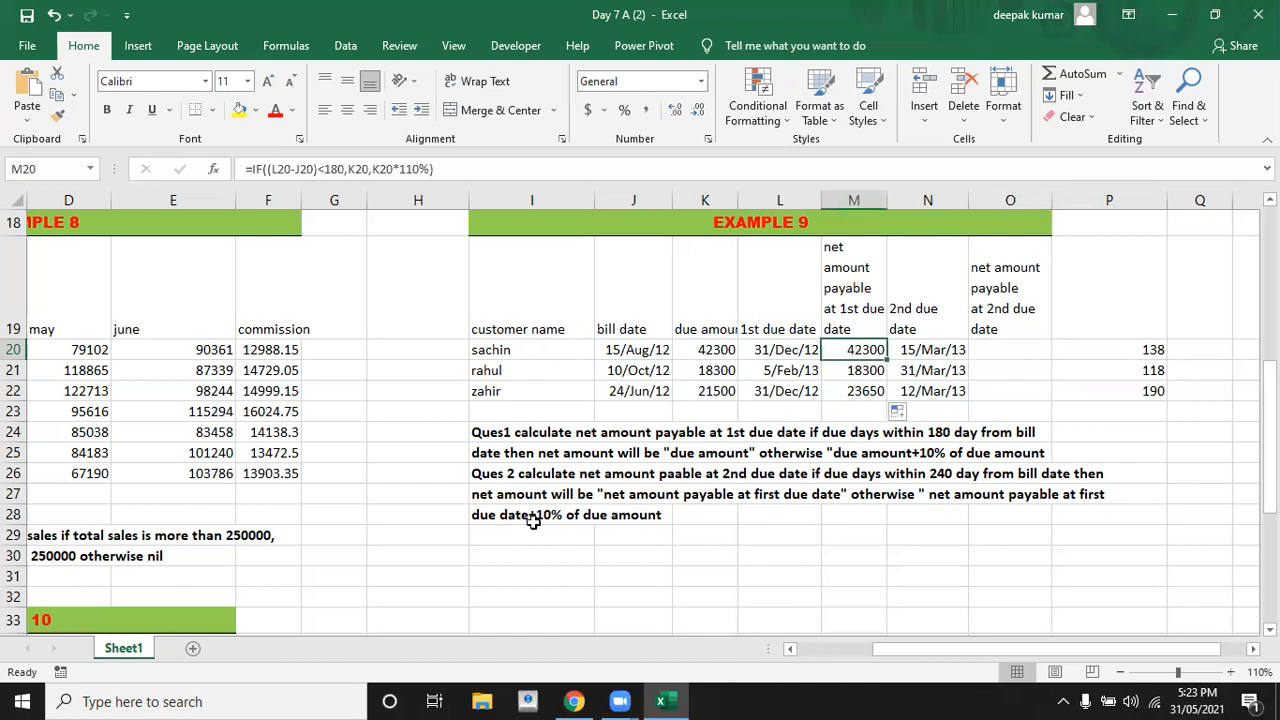
pyautogui.click(990, 356)
pyautogui.write('=if')
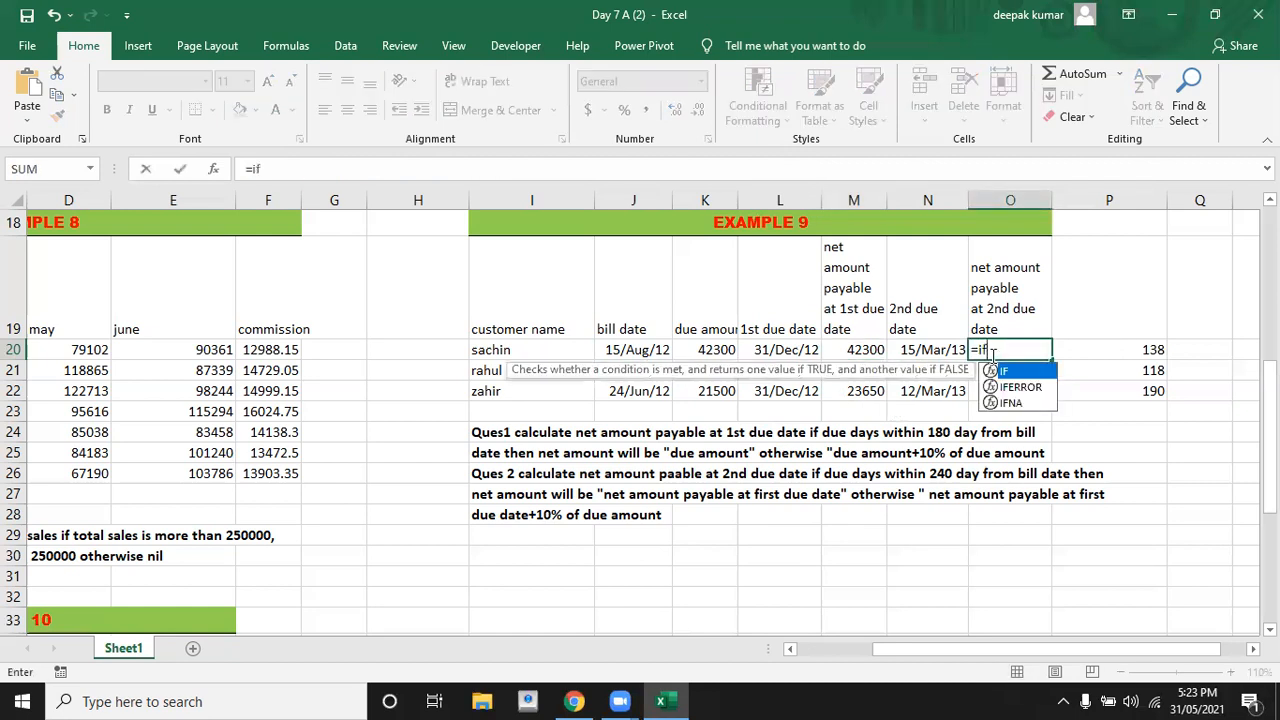
pyautogui.write('((')
pyautogui.moveTo(920, 370); pyautogui.dragTo(917, 350)
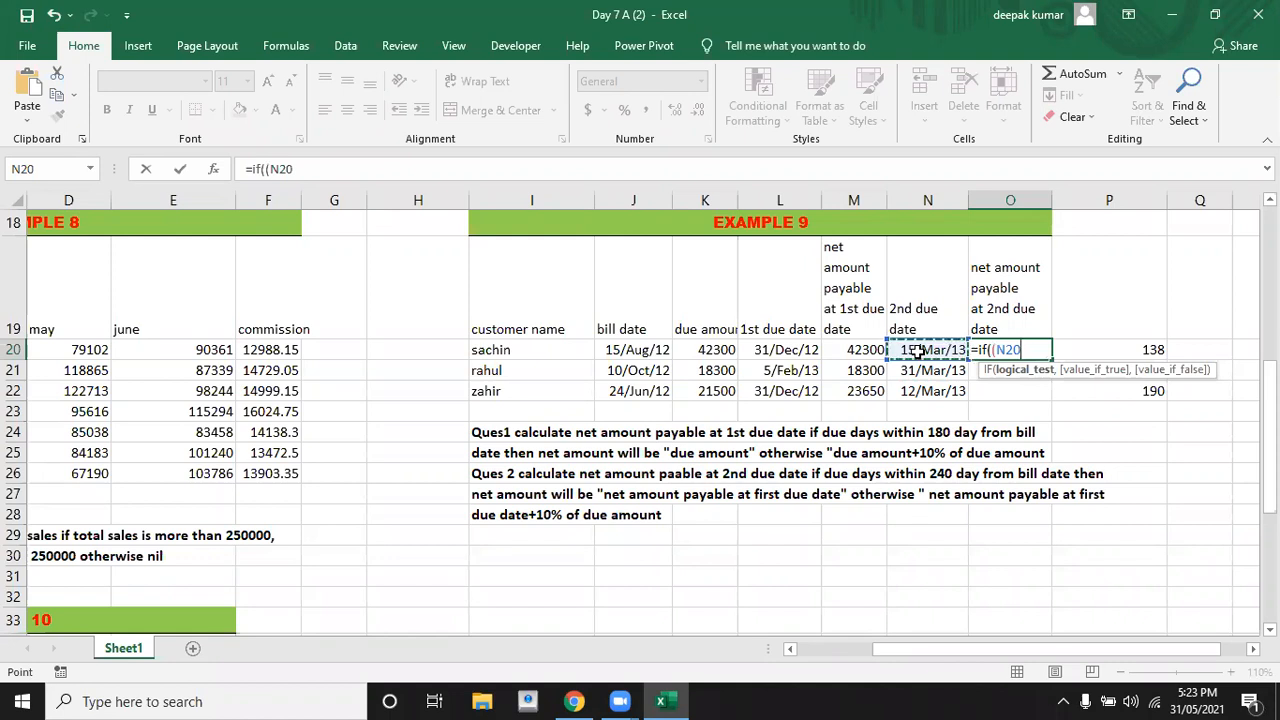
pyautogui.write('-')
pyautogui.click(637, 351)
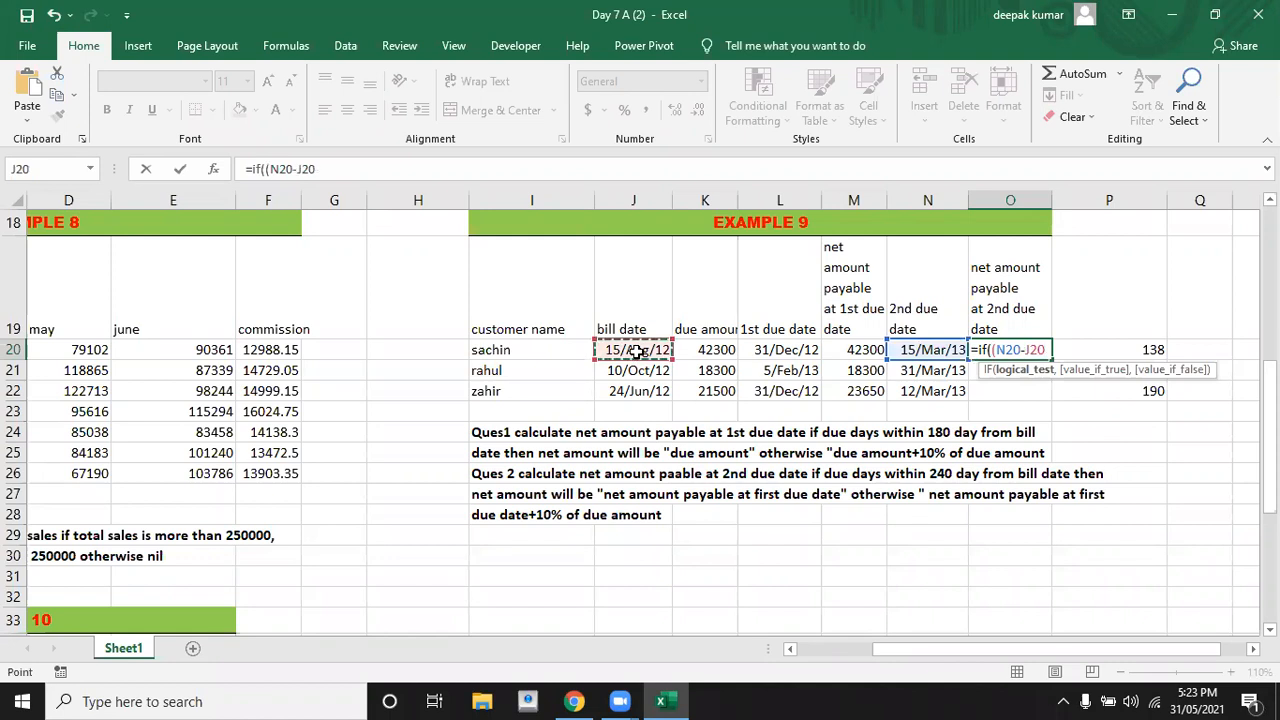
pyautogui.write(')>')
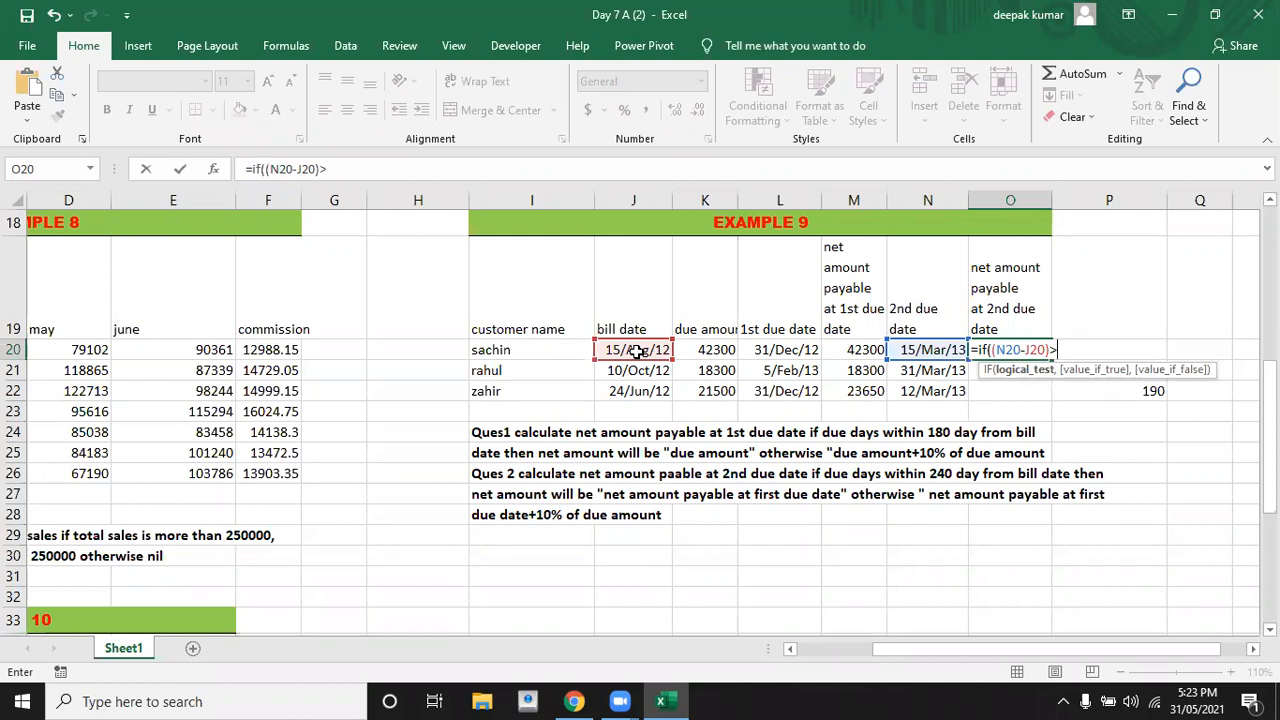
pyautogui.write('240,')
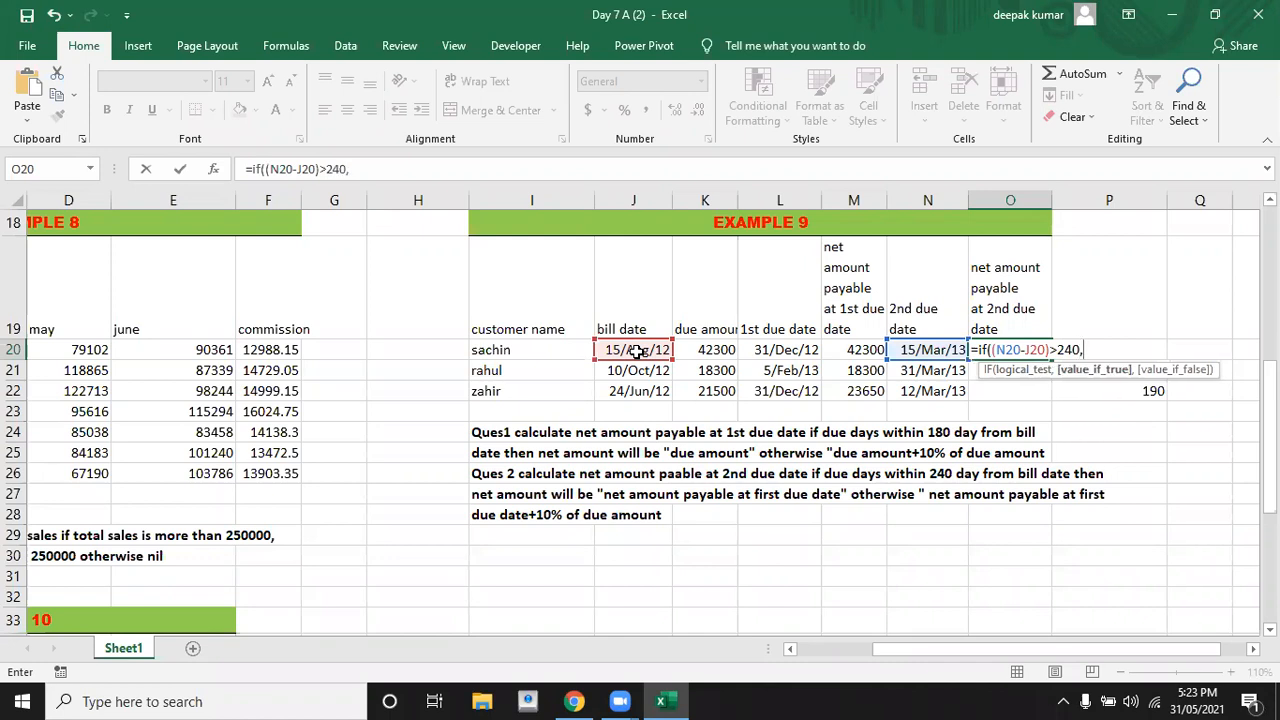
# Finish the O20 formula with M20*110% as the value when true and M20 otherwise
pyautogui.click(848, 350)
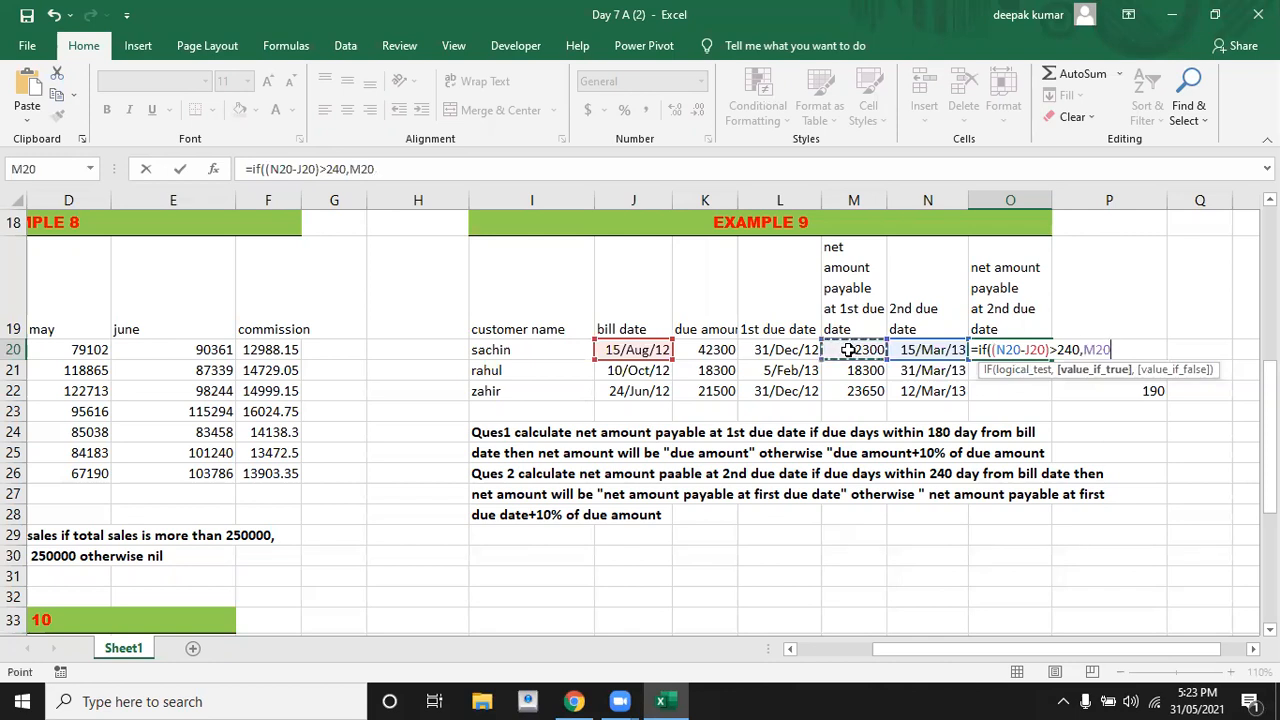
pyautogui.write('*')
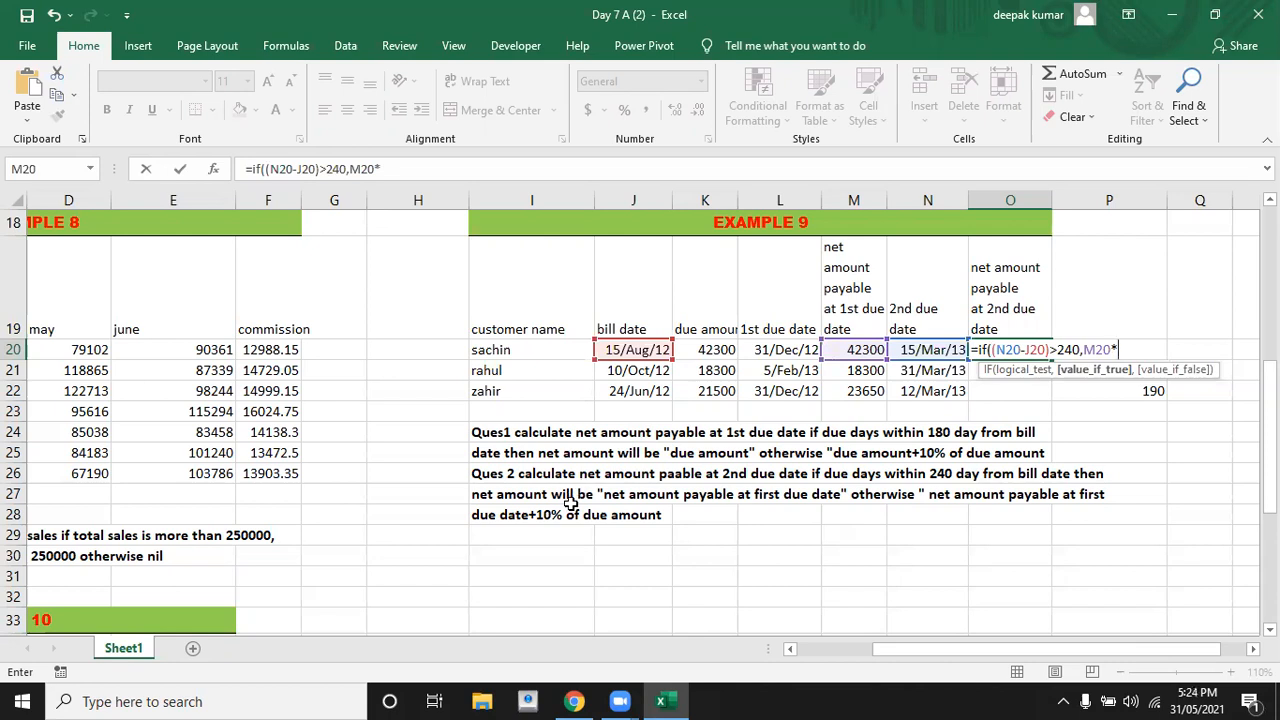
pyautogui.write('110%,')
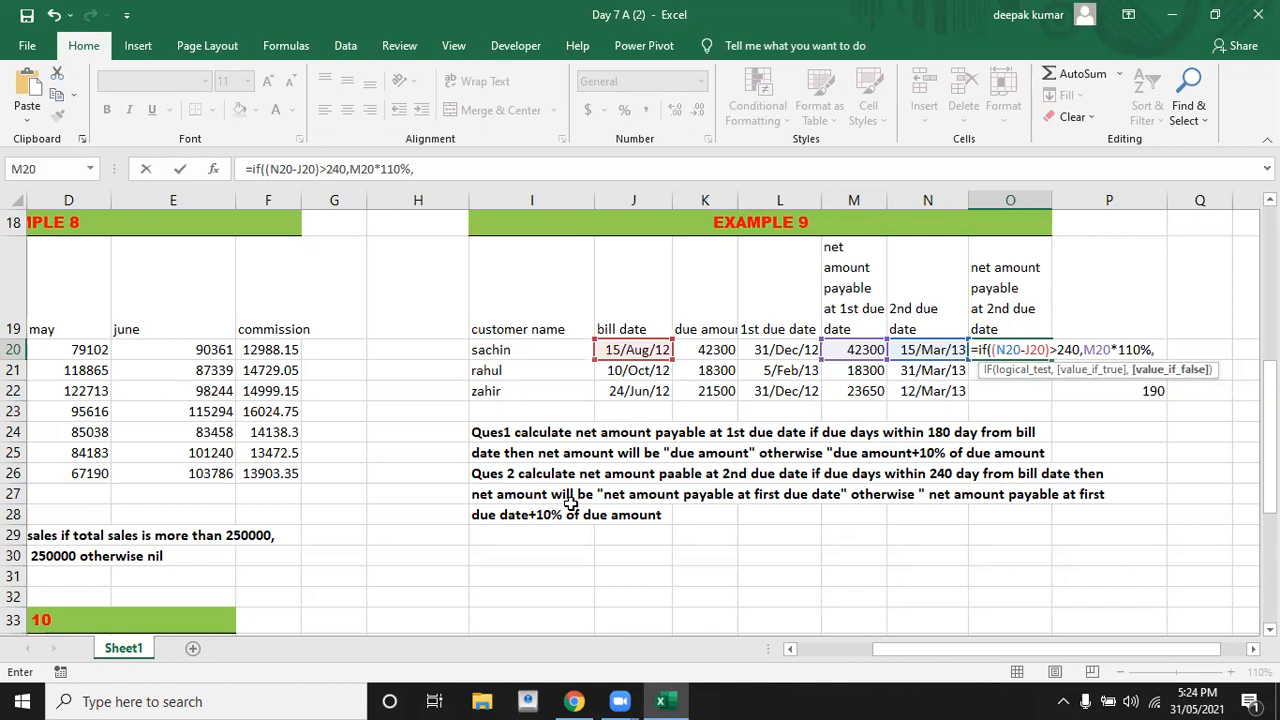
pyautogui.click(702, 429)
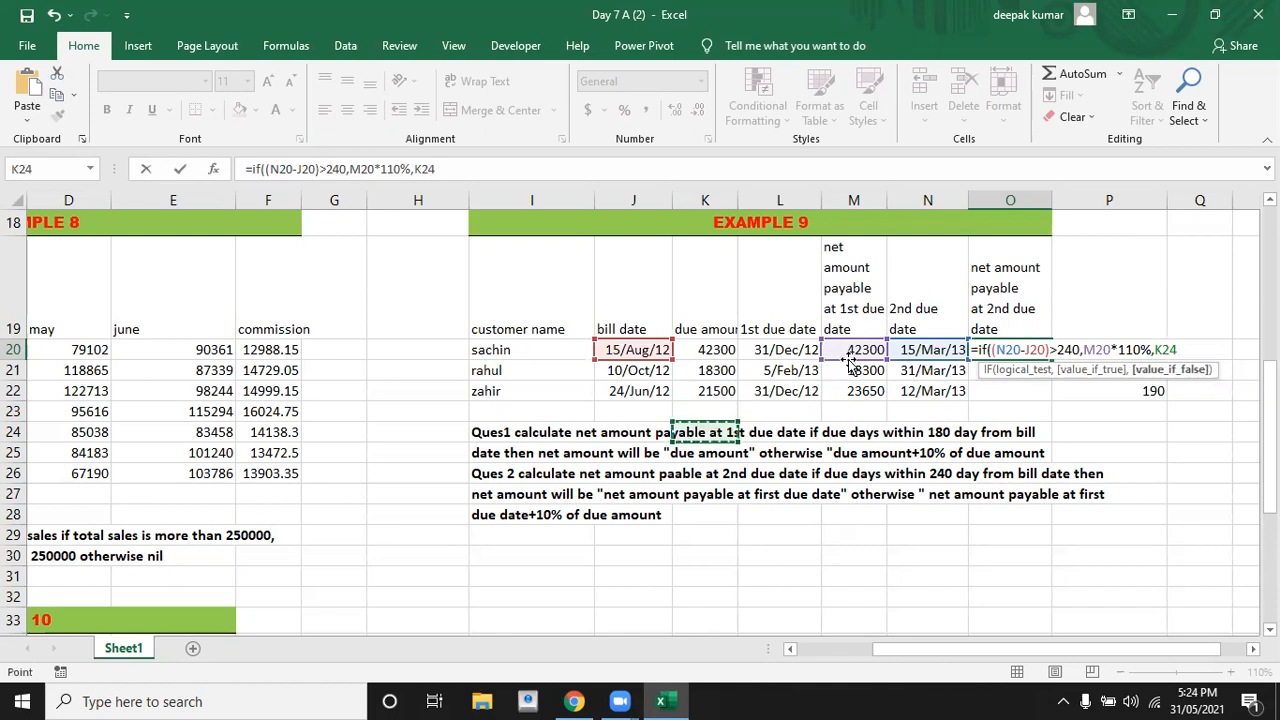
pyautogui.click(848, 352)
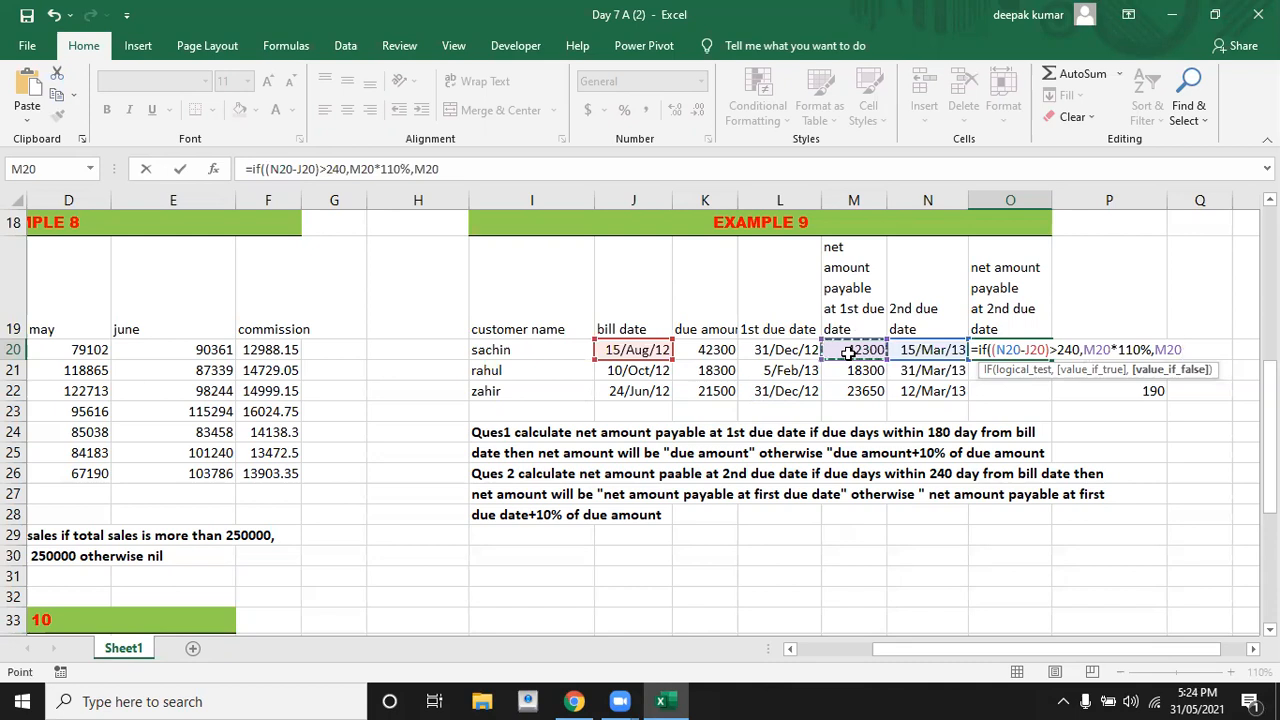
pyautogui.write(')')
pyautogui.press('Return')
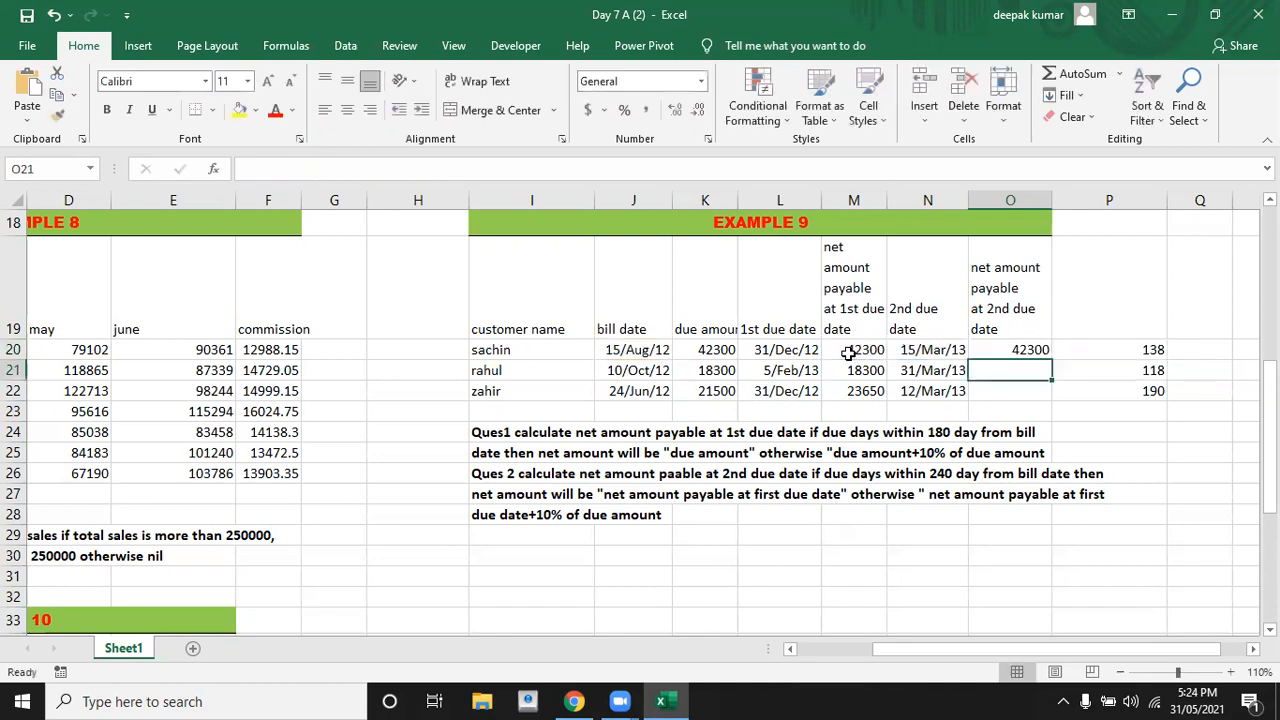
# Review the O20 formula, fill it down to O22, and check the copied formulas in O21 and O22
pyautogui.click(1002, 348)
pyautogui.doubleClick(1006, 347)
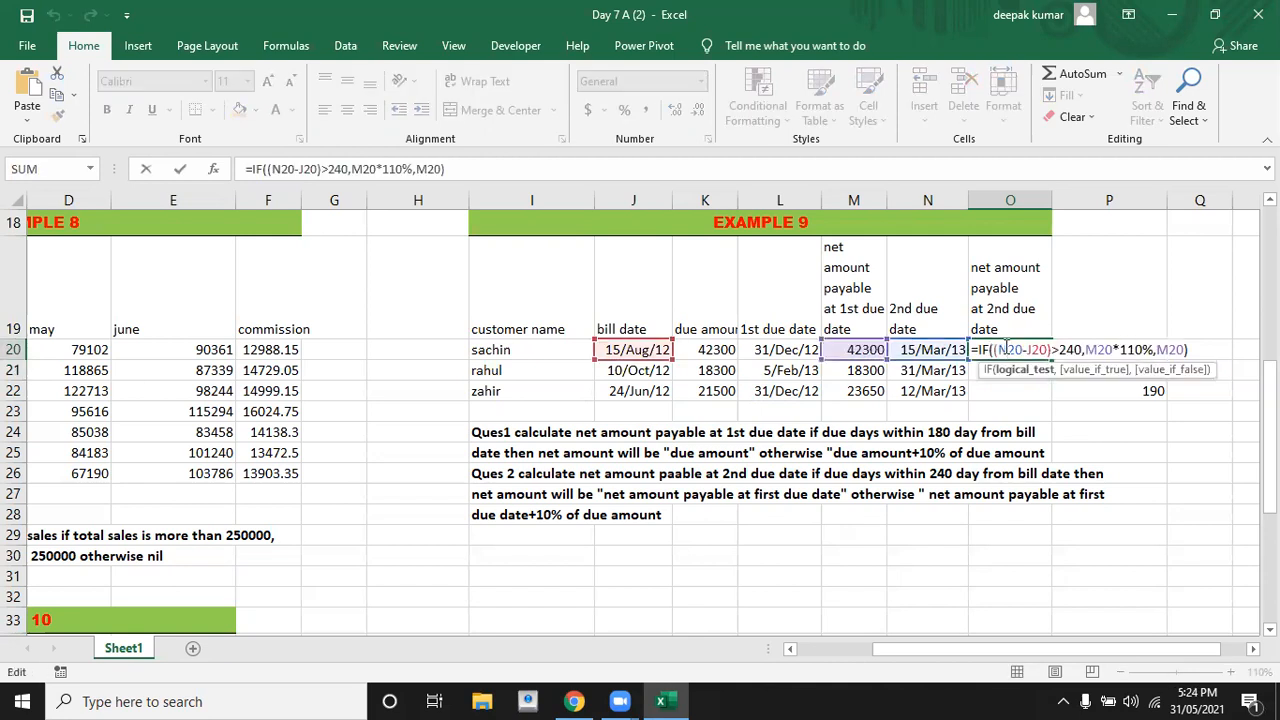
pyautogui.press('Escape')
pyautogui.moveTo(1052, 360); pyautogui.dragTo(1052, 400)
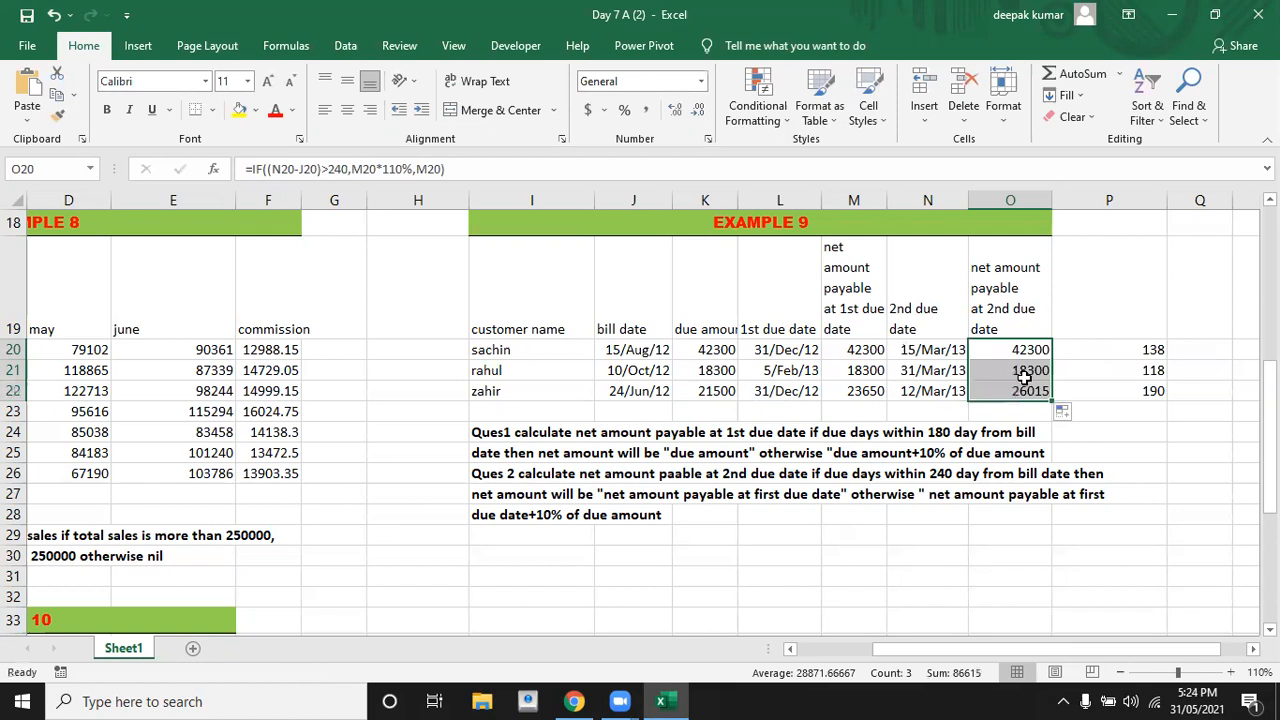
pyautogui.click(1022, 372)
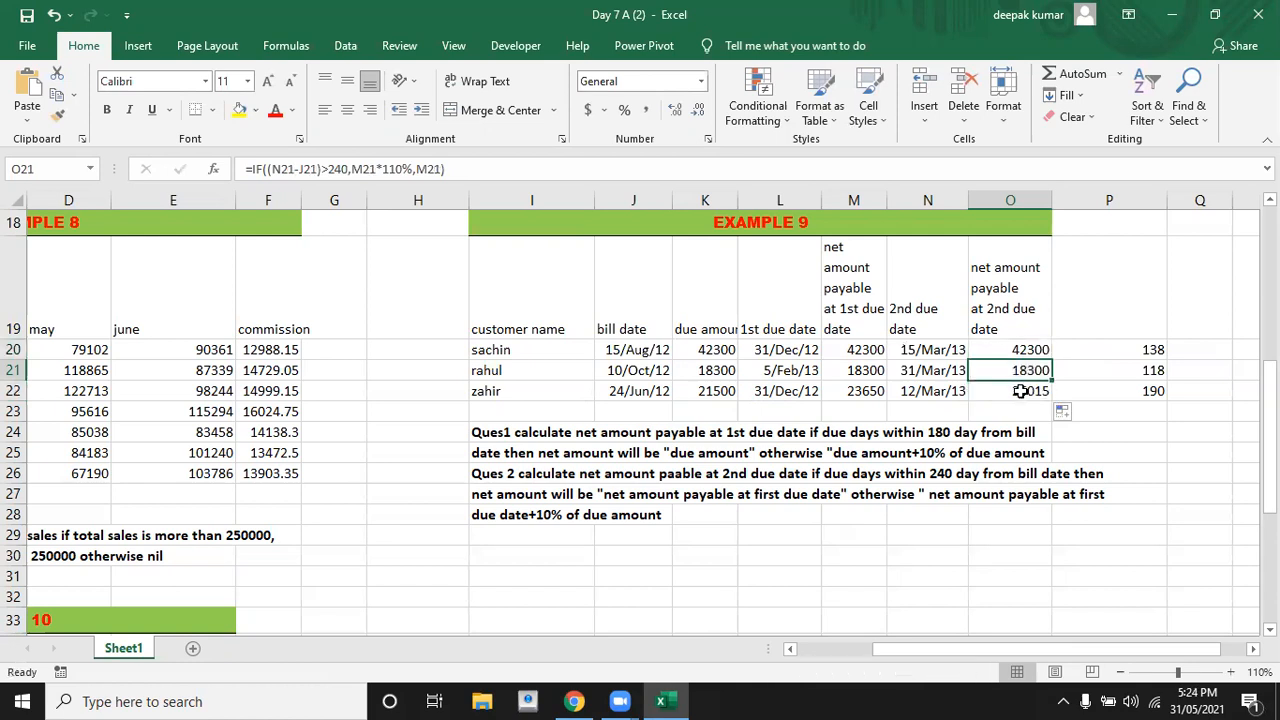
pyautogui.click(1020, 391)
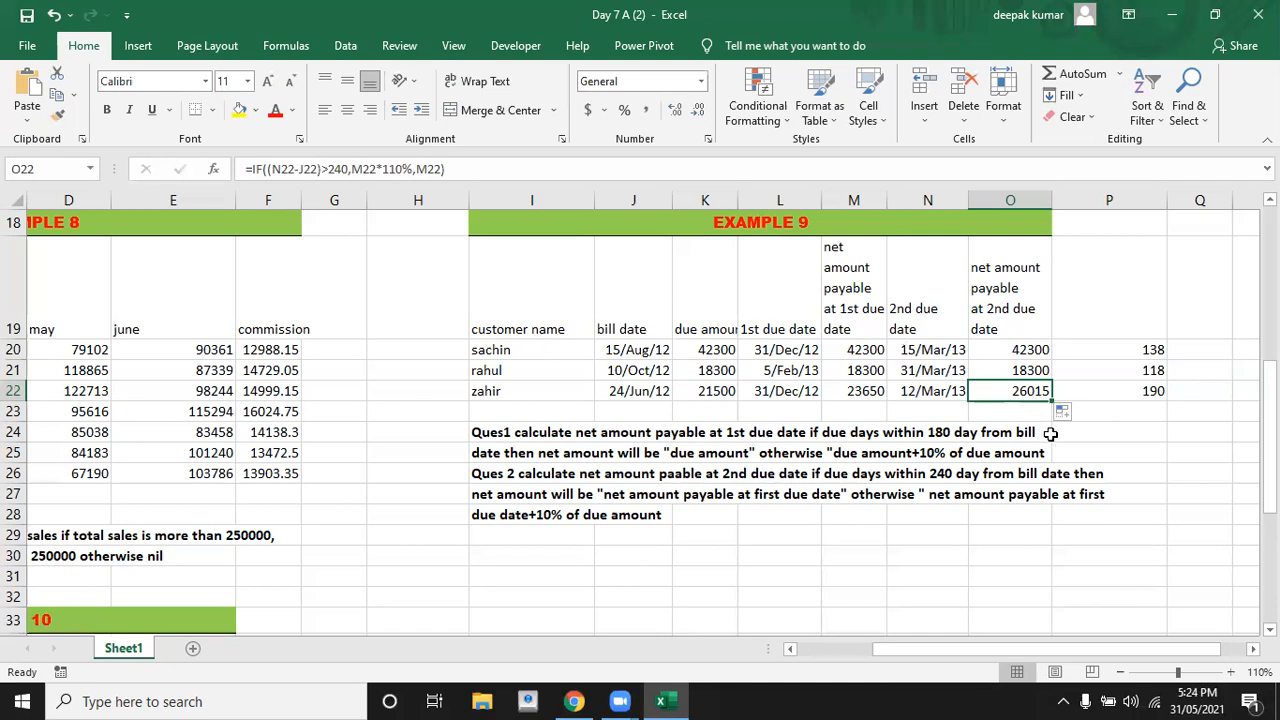
# Go to the Example 10 table and read the question on calculating basic as per date of joining
pyautogui.click(1048, 434)
pyautogui.press('Left')
pyautogui.press('Left')
pyautogui.press('Left')
pyautogui.press('Left')
pyautogui.press('Left')
pyautogui.press('Left')
pyautogui.press('Left')
pyautogui.press('Left')
pyautogui.press('Left')
pyautogui.press('Left')
pyautogui.press('Left')
pyautogui.press('Left')
pyautogui.press('Left')
pyautogui.press('Left')
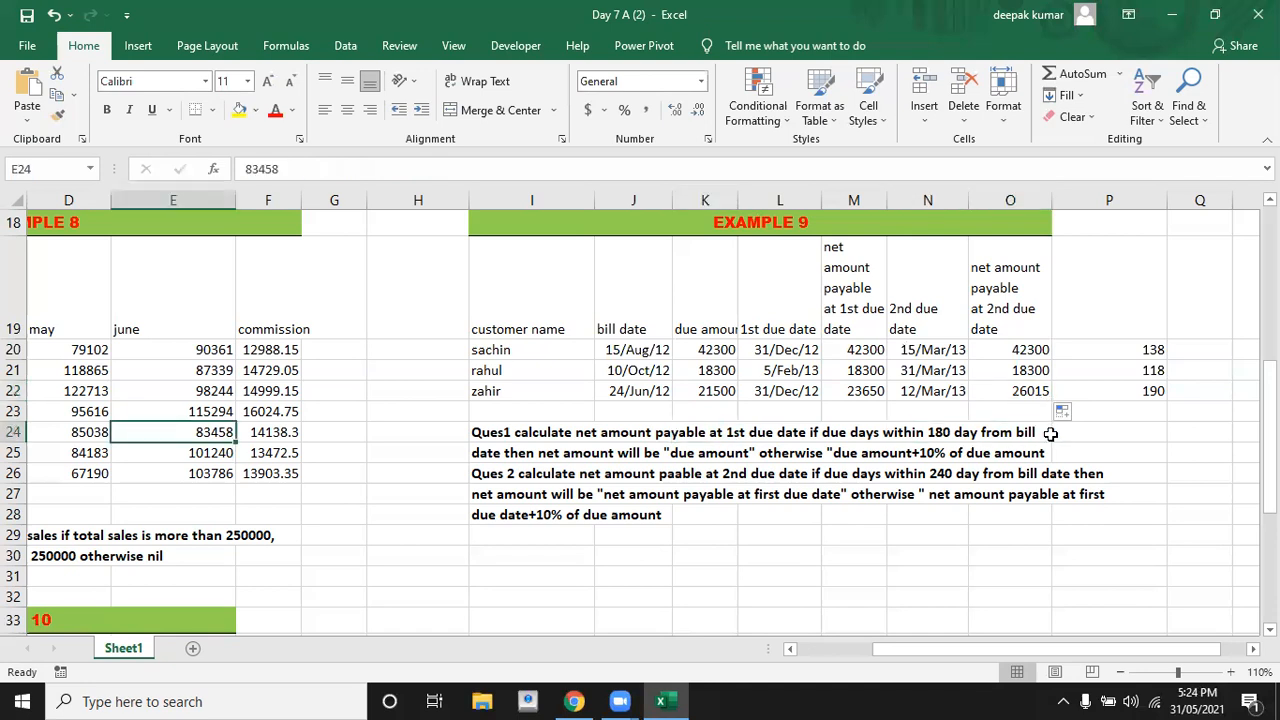
pyautogui.press('Down')
pyautogui.press('Down')
pyautogui.press('Down')
pyautogui.press('Down')
pyautogui.press('Down')
pyautogui.press('Down')
pyautogui.press('Down')
pyautogui.press('Down')
pyautogui.press('Down')
pyautogui.press('Down')
pyautogui.press('Down')
pyautogui.press('Down')
pyautogui.press('Down')
pyautogui.press('Down')
pyautogui.press('Down')
pyautogui.press('Down')
pyautogui.press('Down')
pyautogui.press('Down')
pyautogui.press('Down')
pyautogui.press('Down')
pyautogui.press('Down')
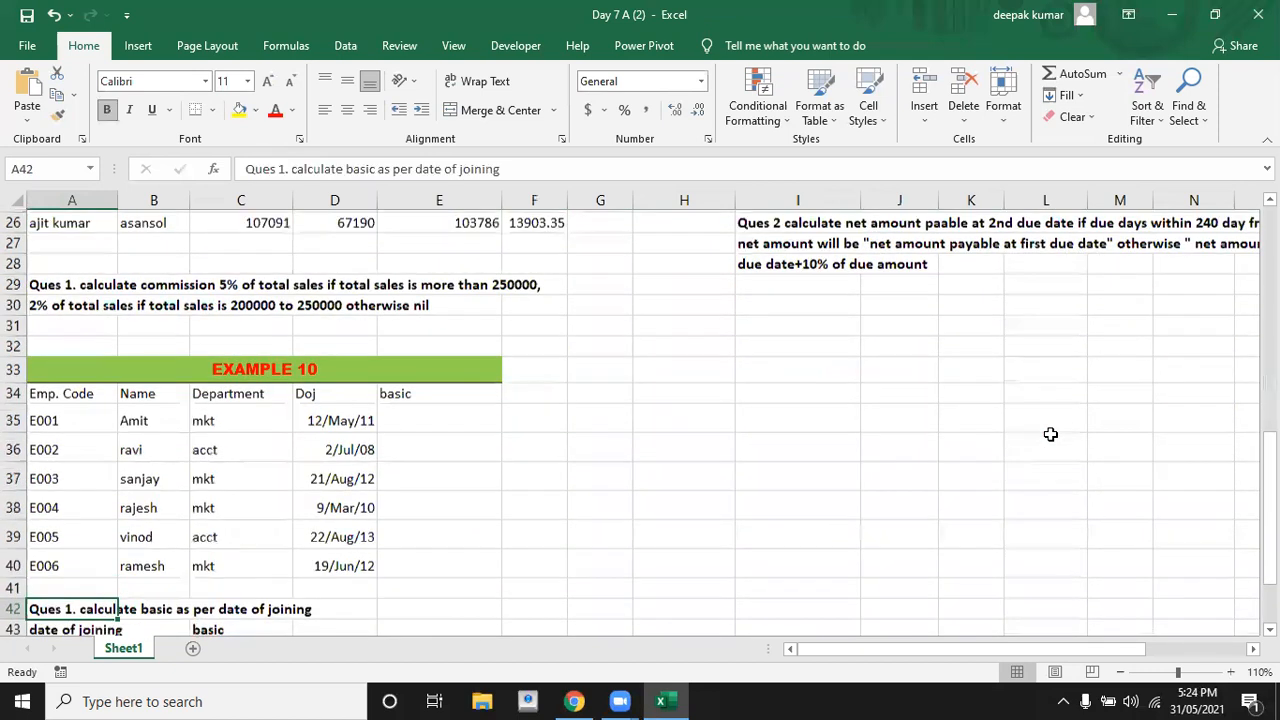
pyautogui.press('Down')
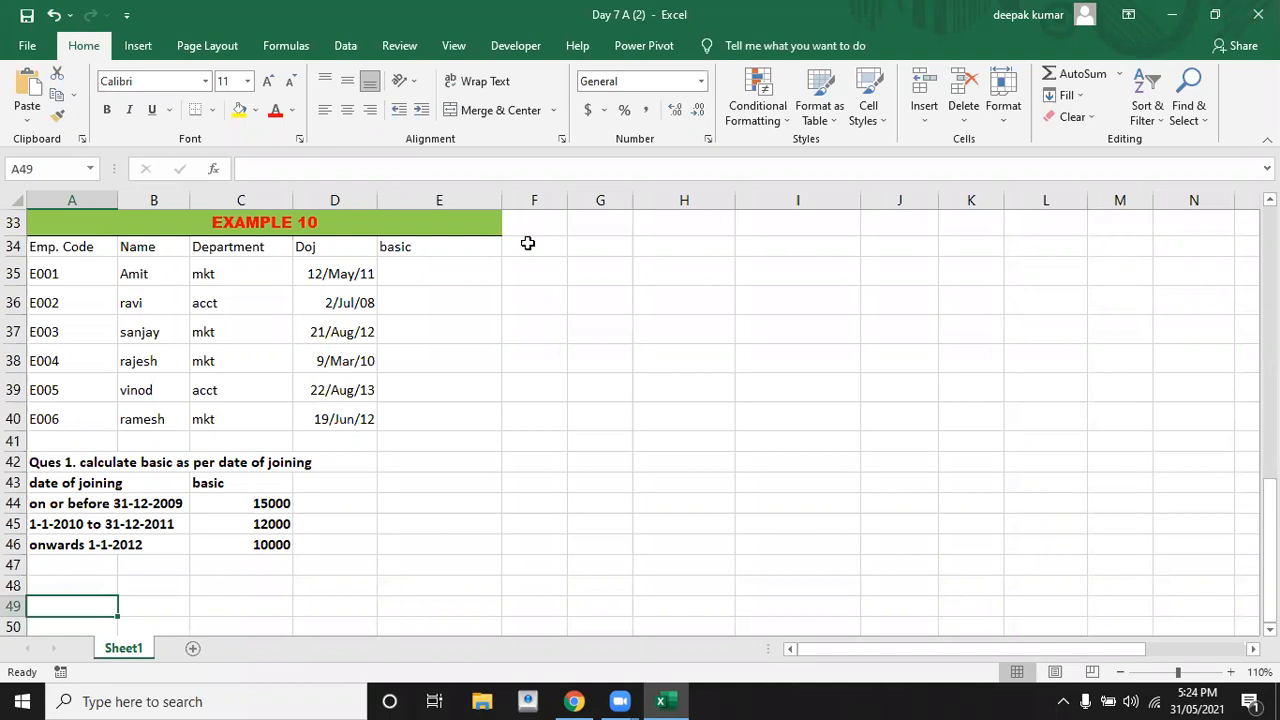
# Start an IF formula in E35 that tests whether D35 is less than datevalue("31-12-2009")
pyautogui.click(434, 267)
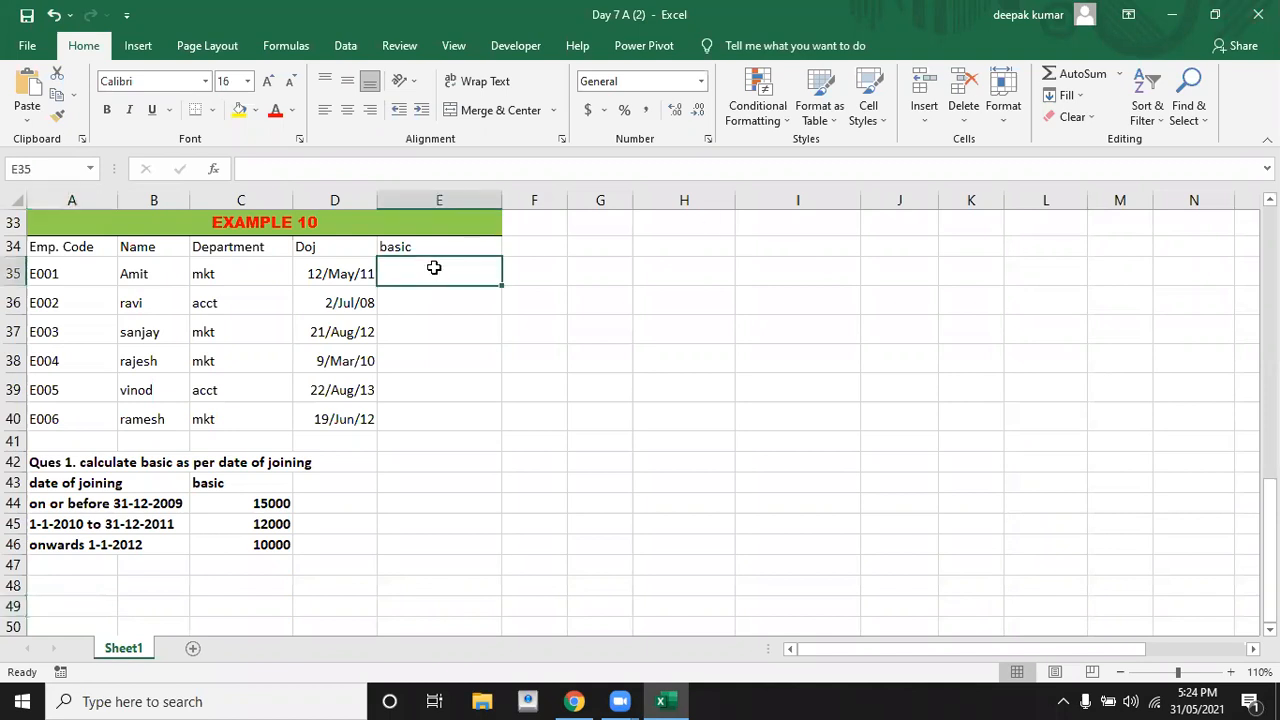
pyautogui.click(337, 277)
pyautogui.click(403, 274)
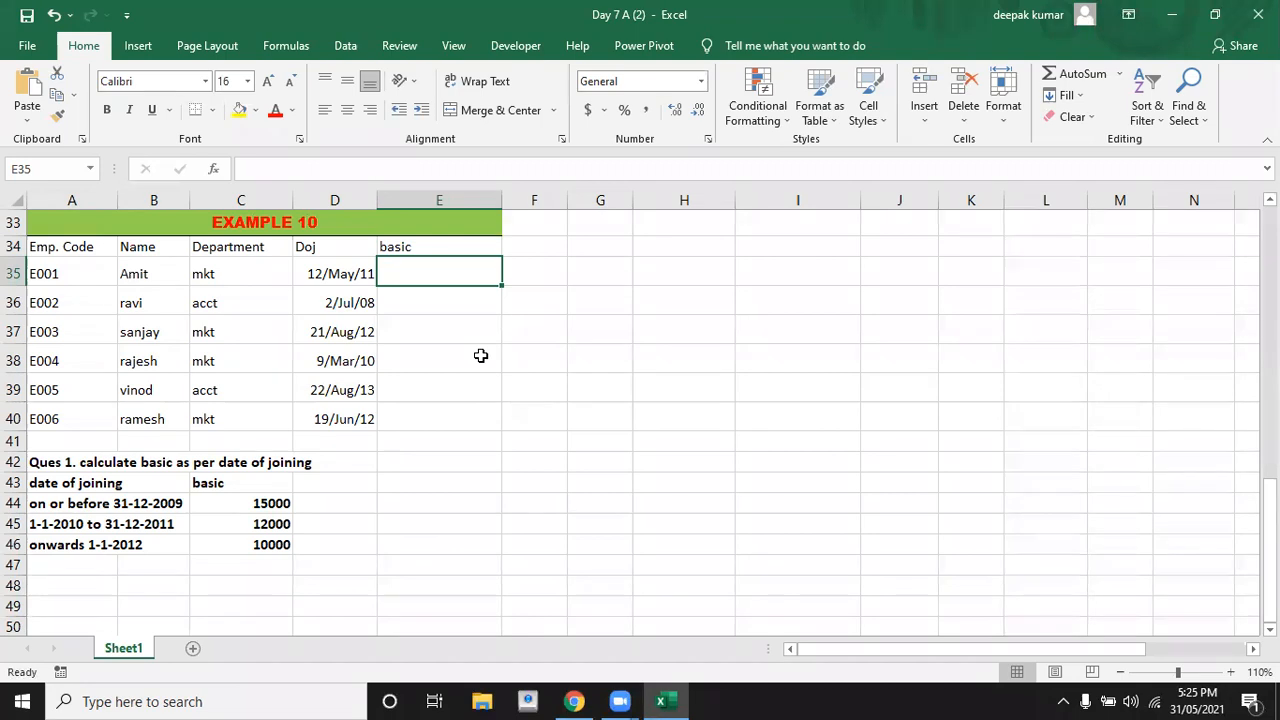
pyautogui.write('=i')
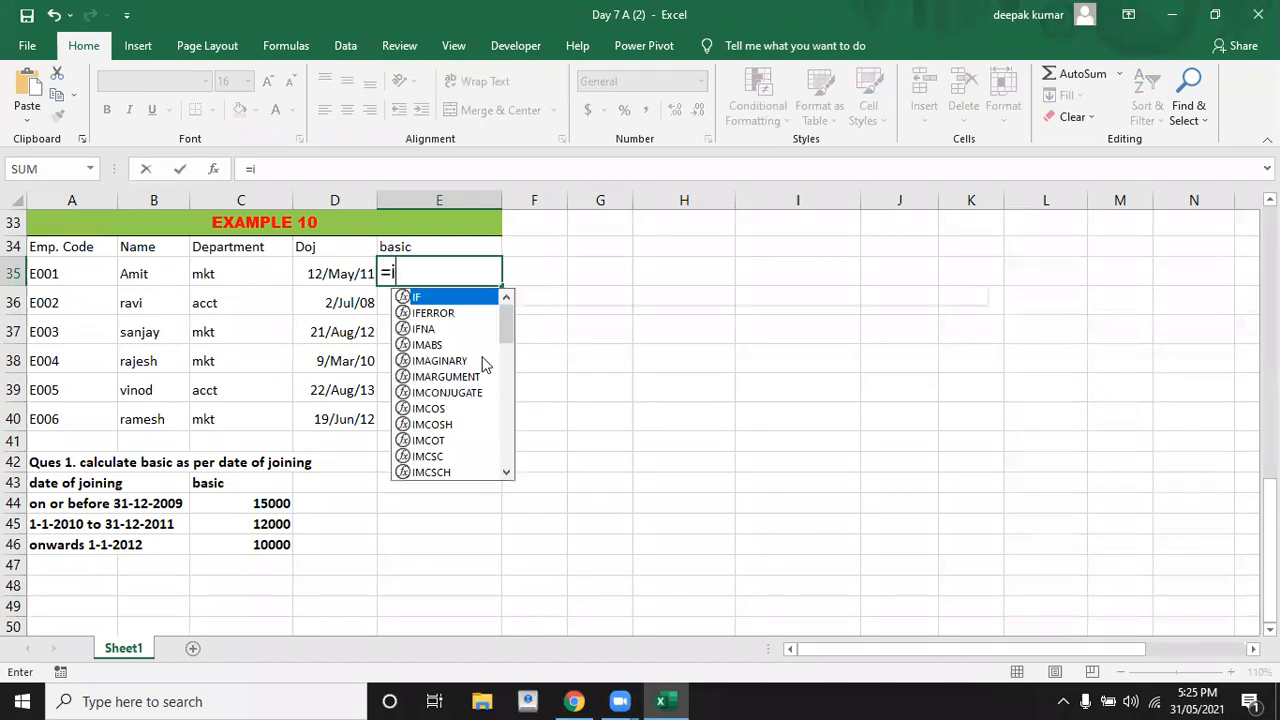
pyautogui.write('f(')
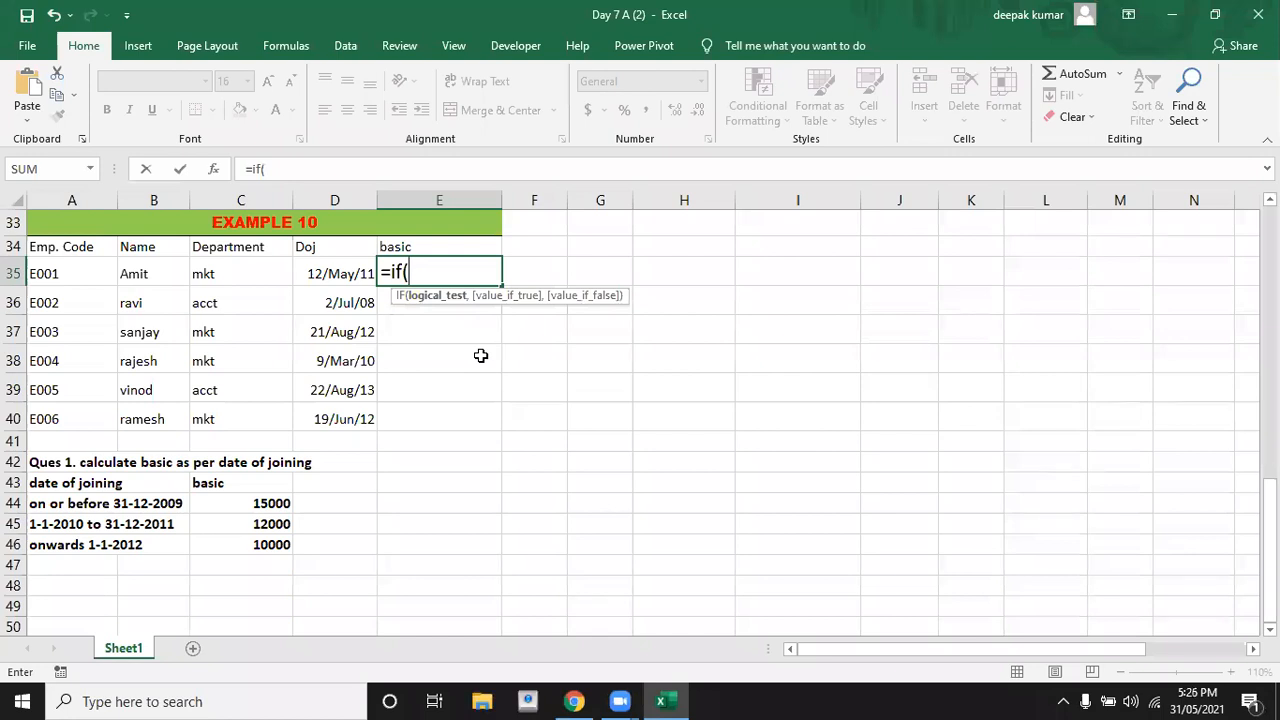
pyautogui.click(340, 270)
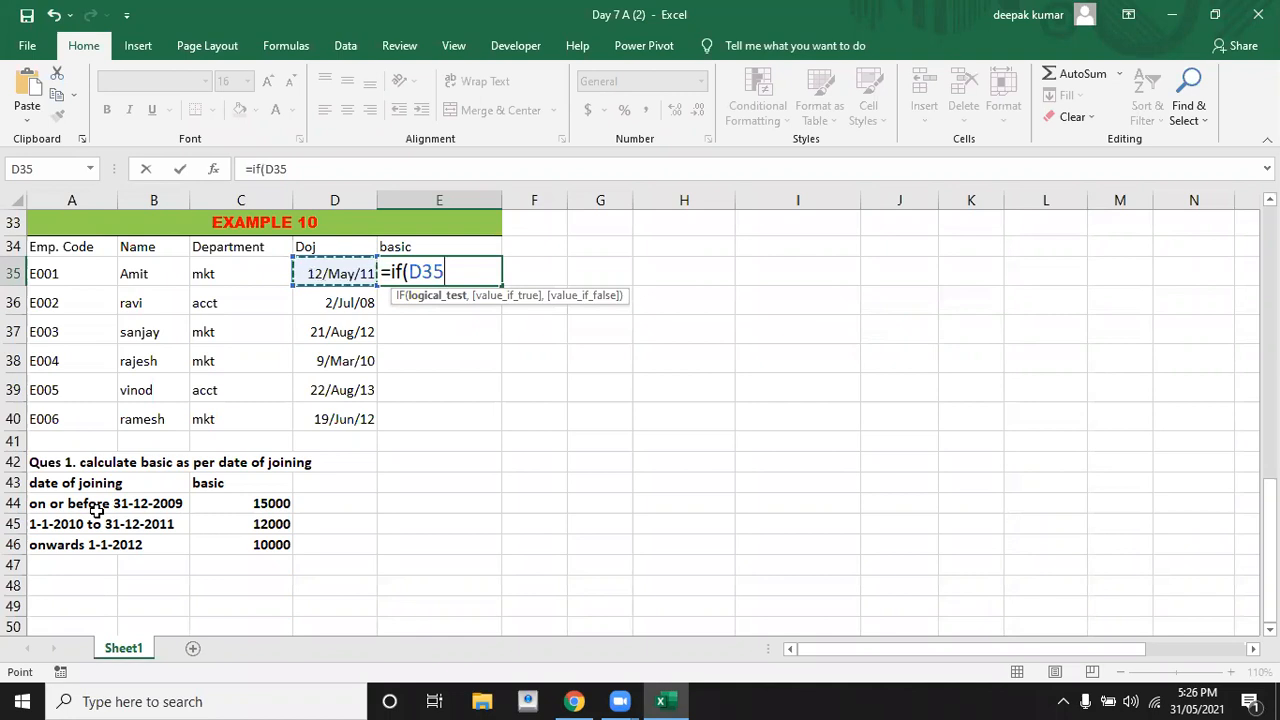
pyautogui.write('<')
pyautogui.write('datevalue')
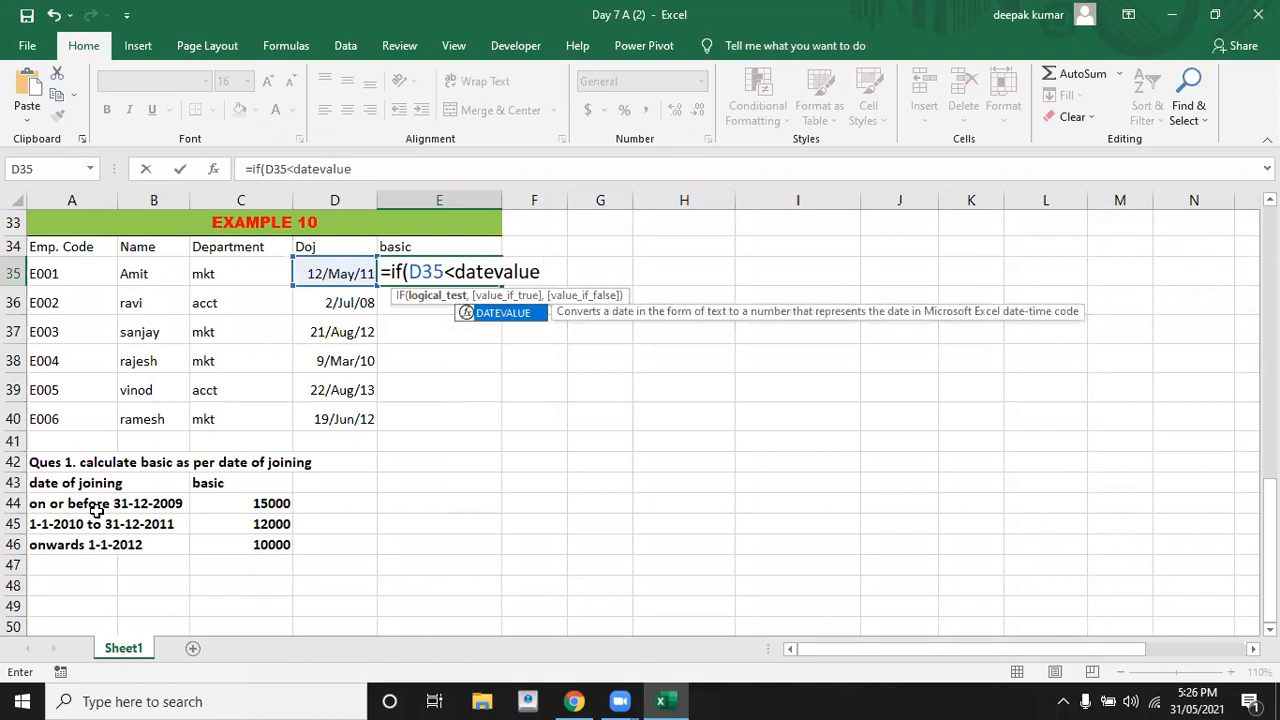
pyautogui.write('(')
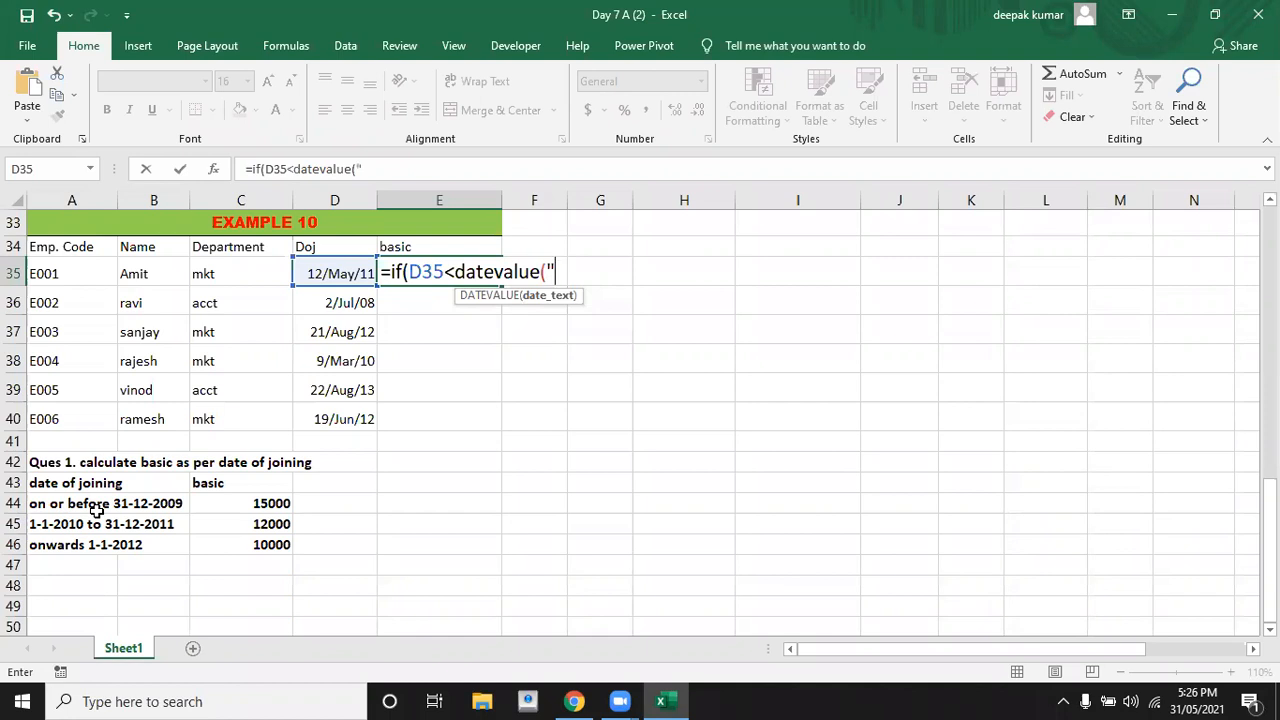
pyautogui.write('31-12-2009')
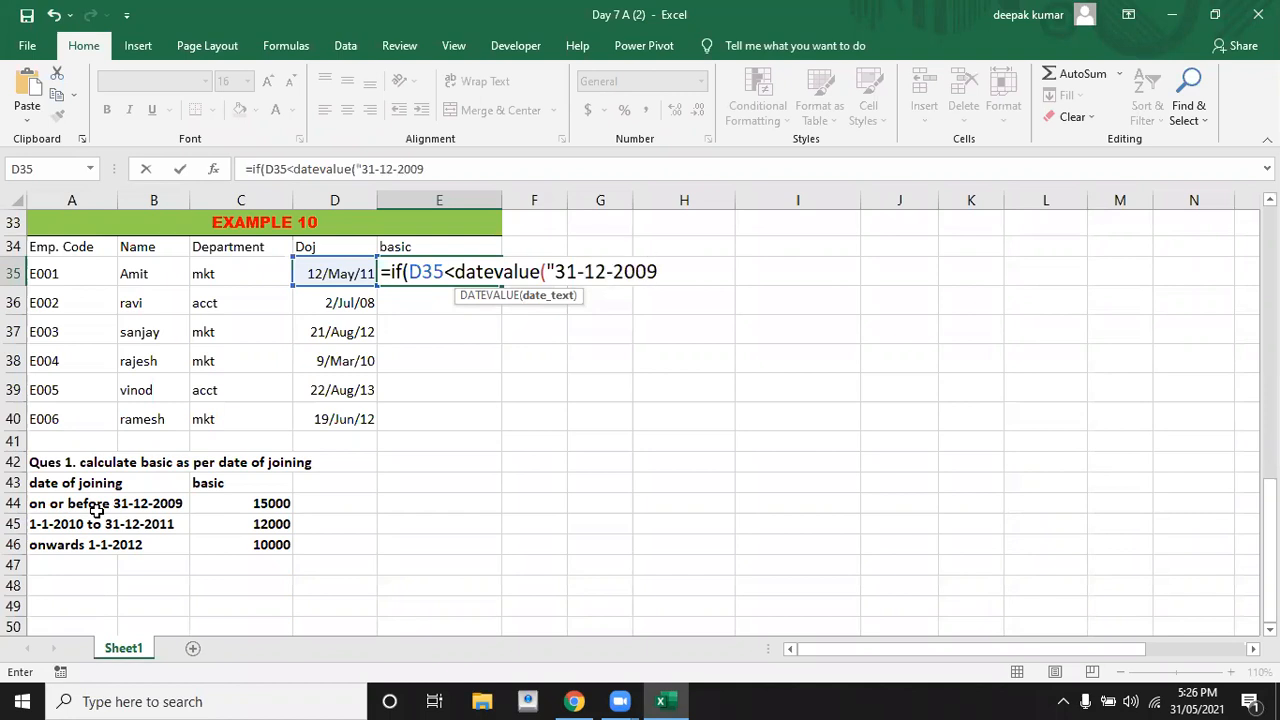
pyautogui.write('")')
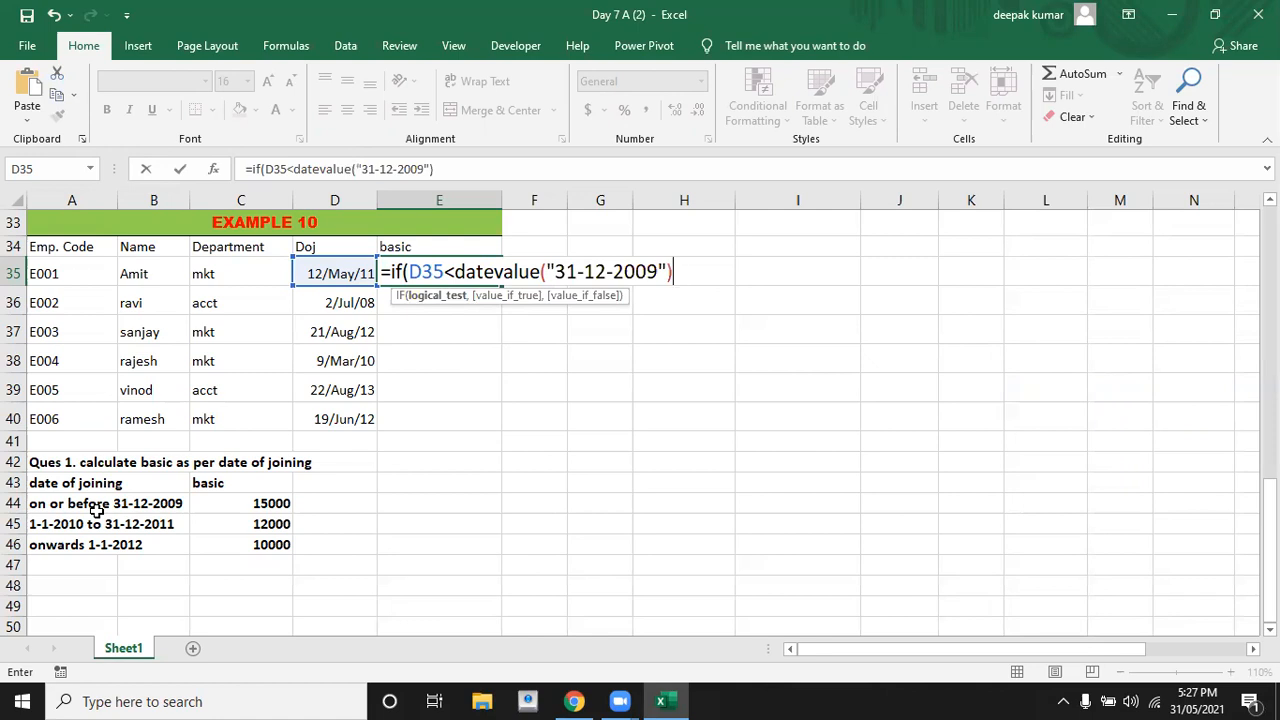
# Continue the E35 IF formula with 15000 as the value when the first date test is true
pyautogui.write(',1')
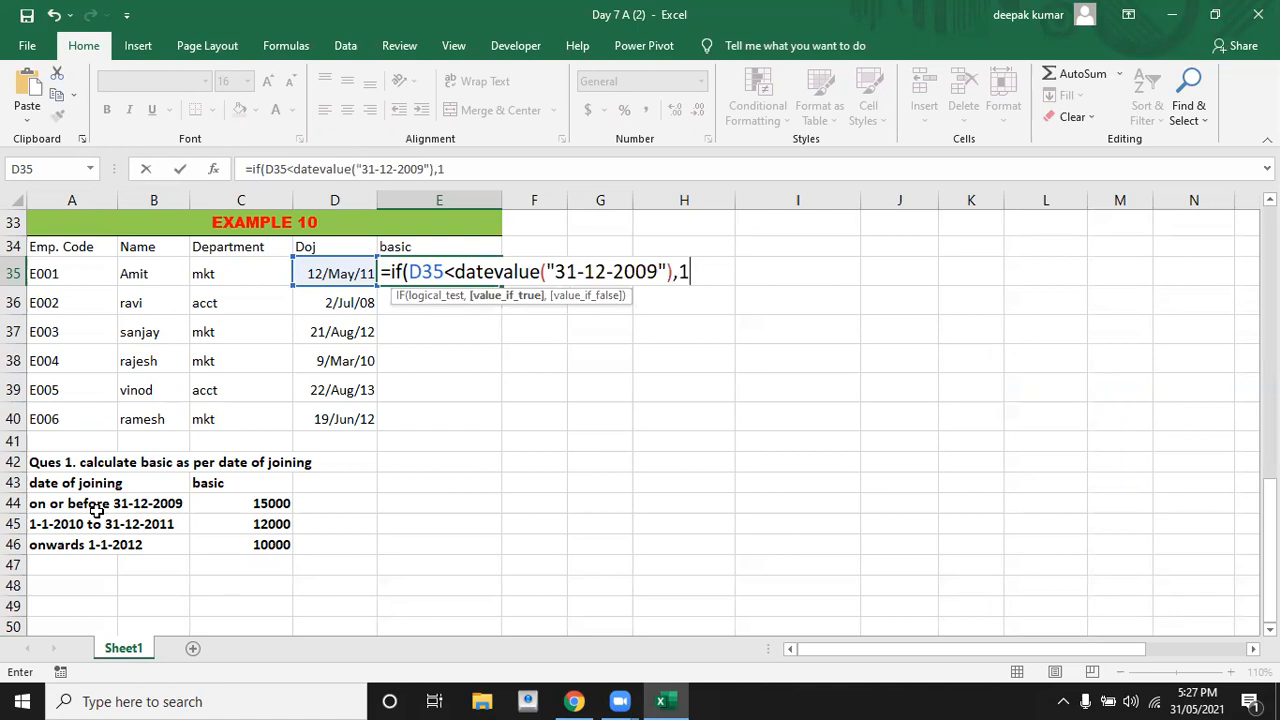
pyautogui.write('5000')
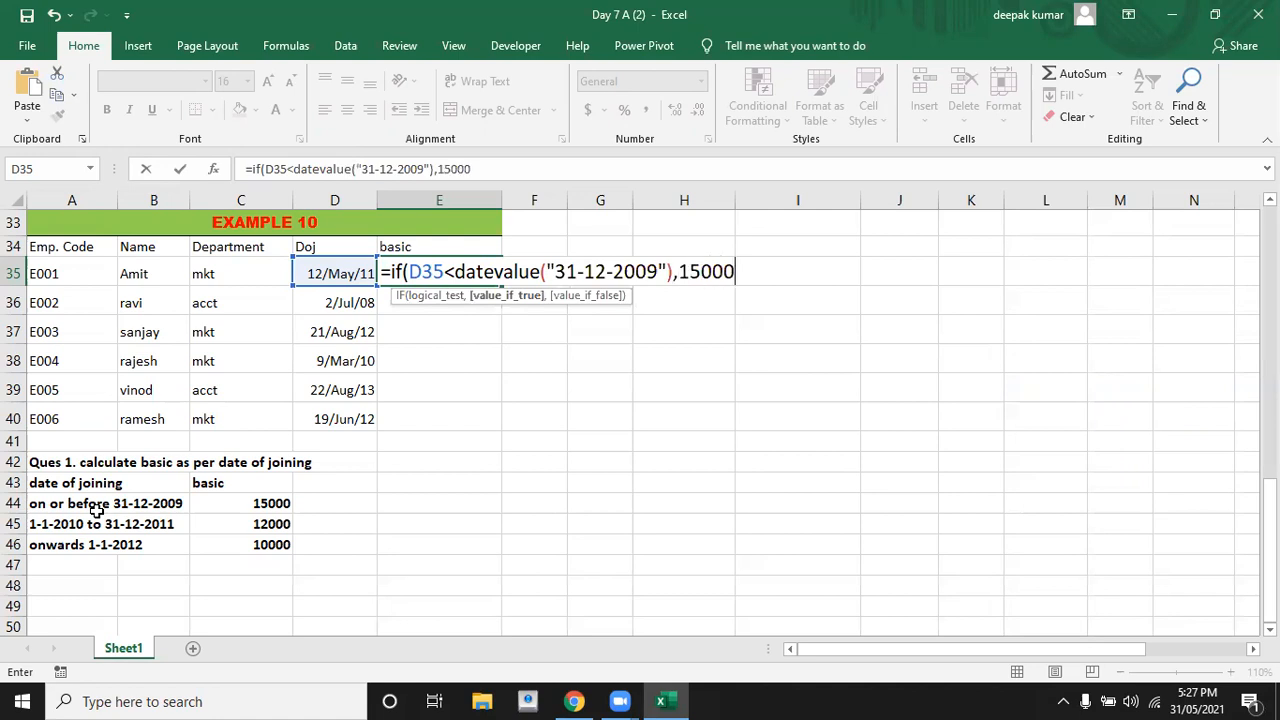
pyautogui.write(',')
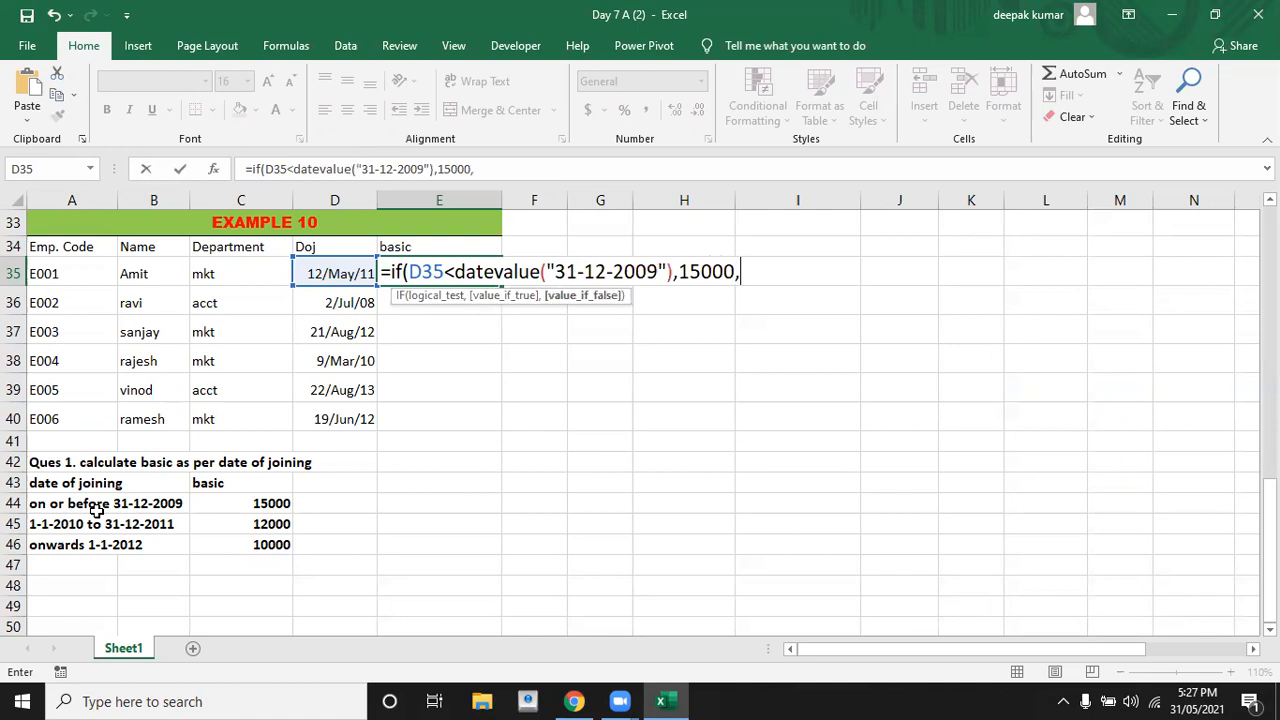
# Nest a second IF in the E35 formula that tests whether D35 is less than DATEVALUE("31-12-2011")
pyautogui.write('if(')
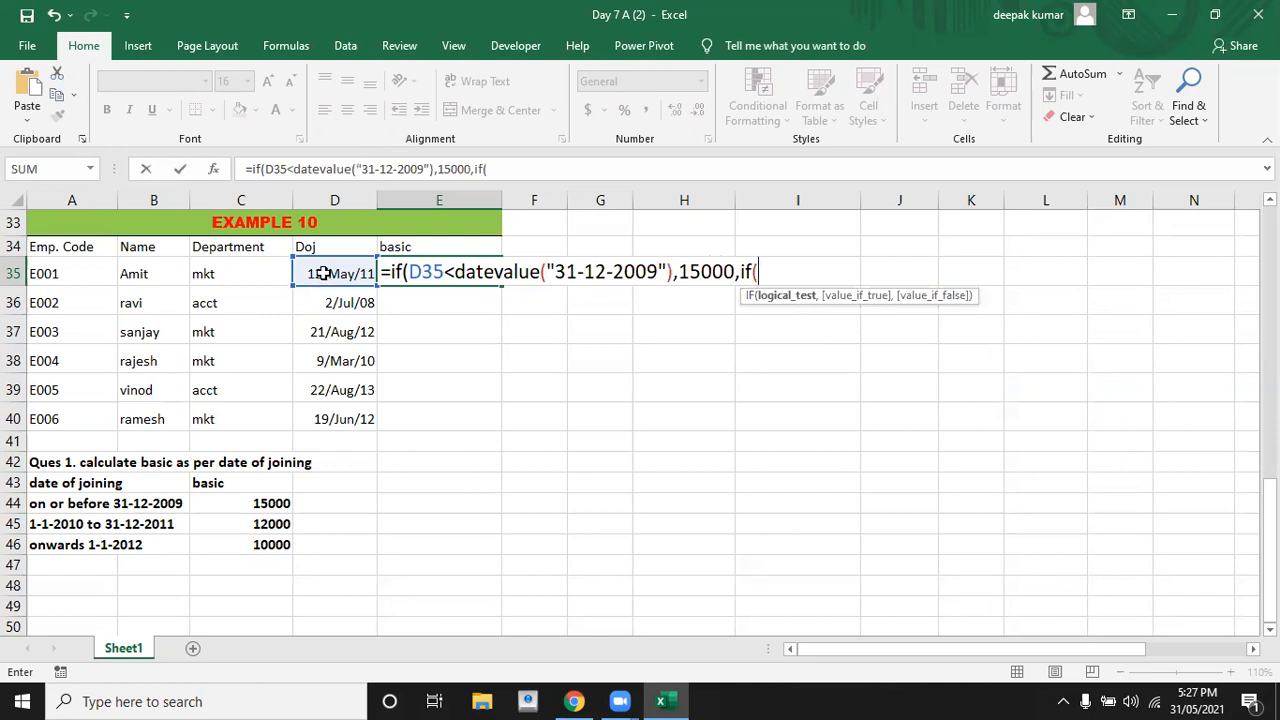
pyautogui.click(324, 273)
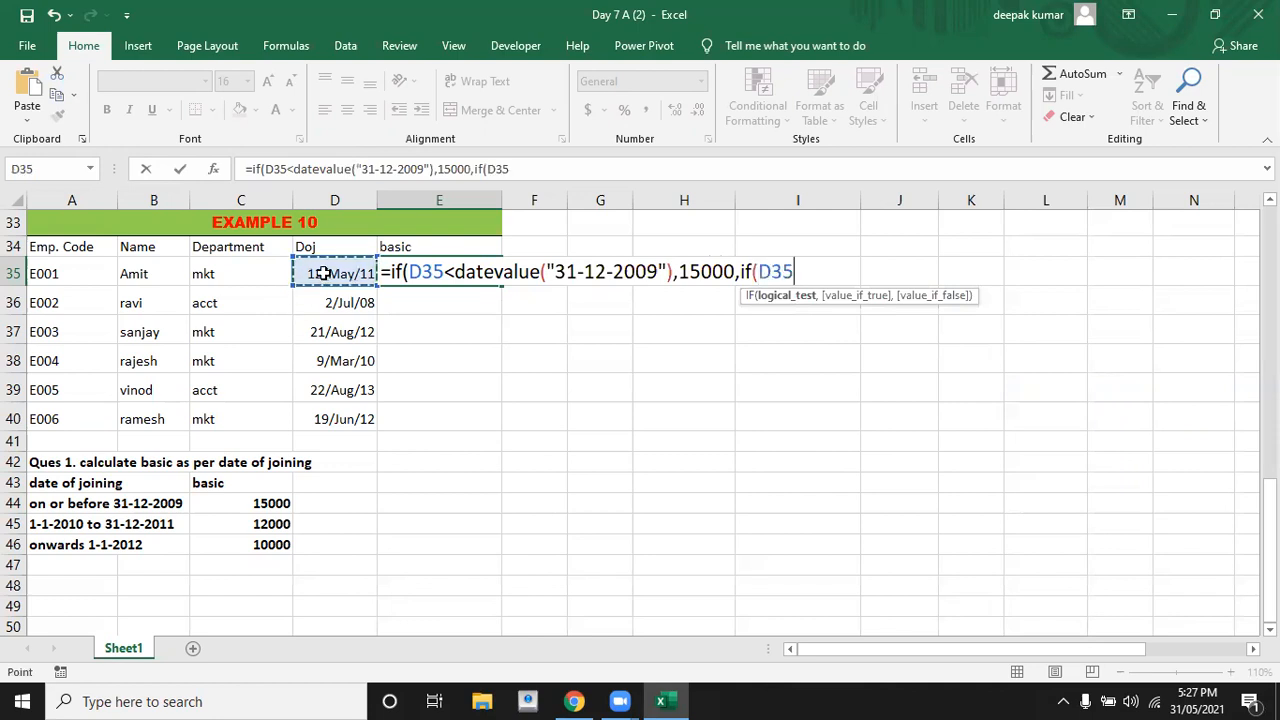
pyautogui.write('<dateva')
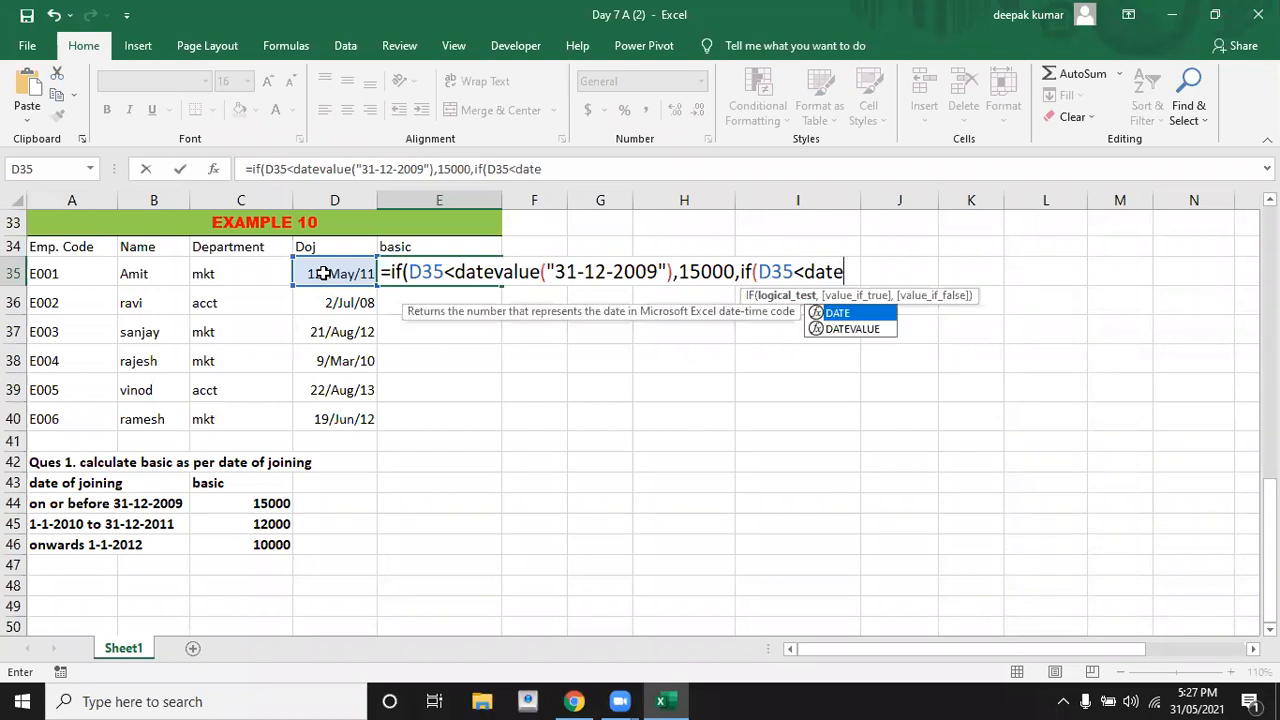
pyautogui.write('lue')
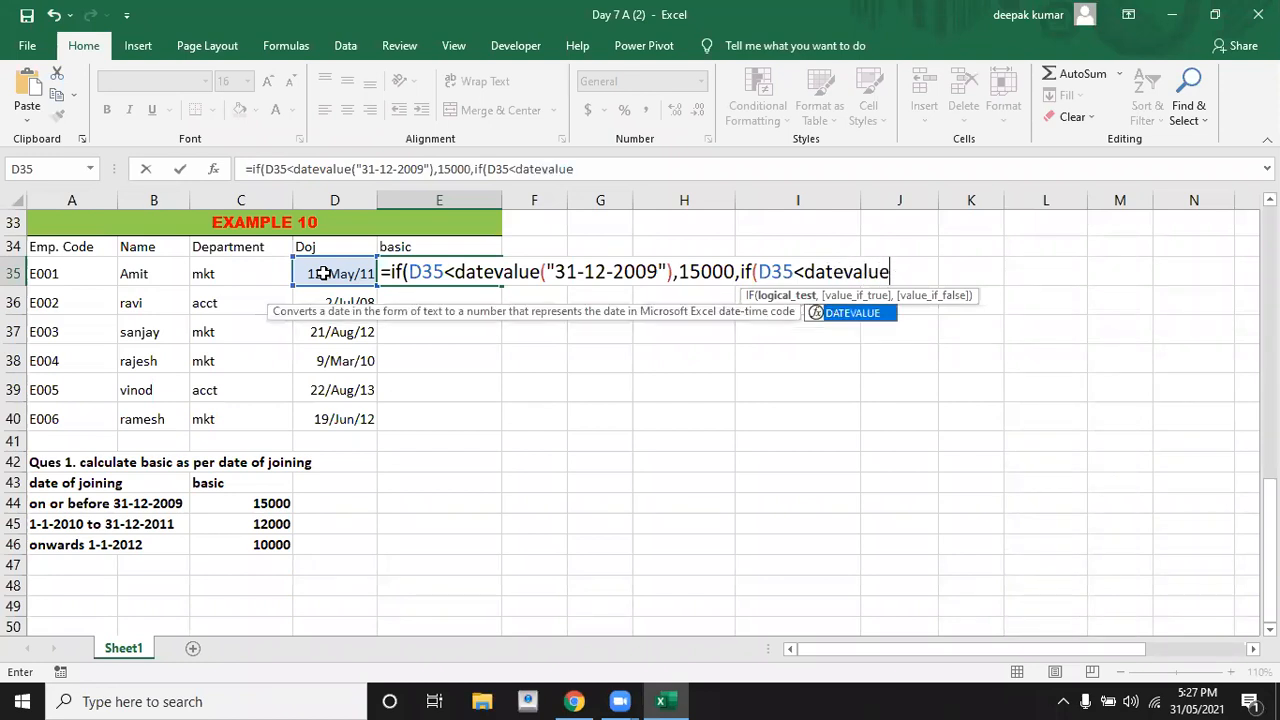
pyautogui.press('Tab')
pyautogui.write('"')
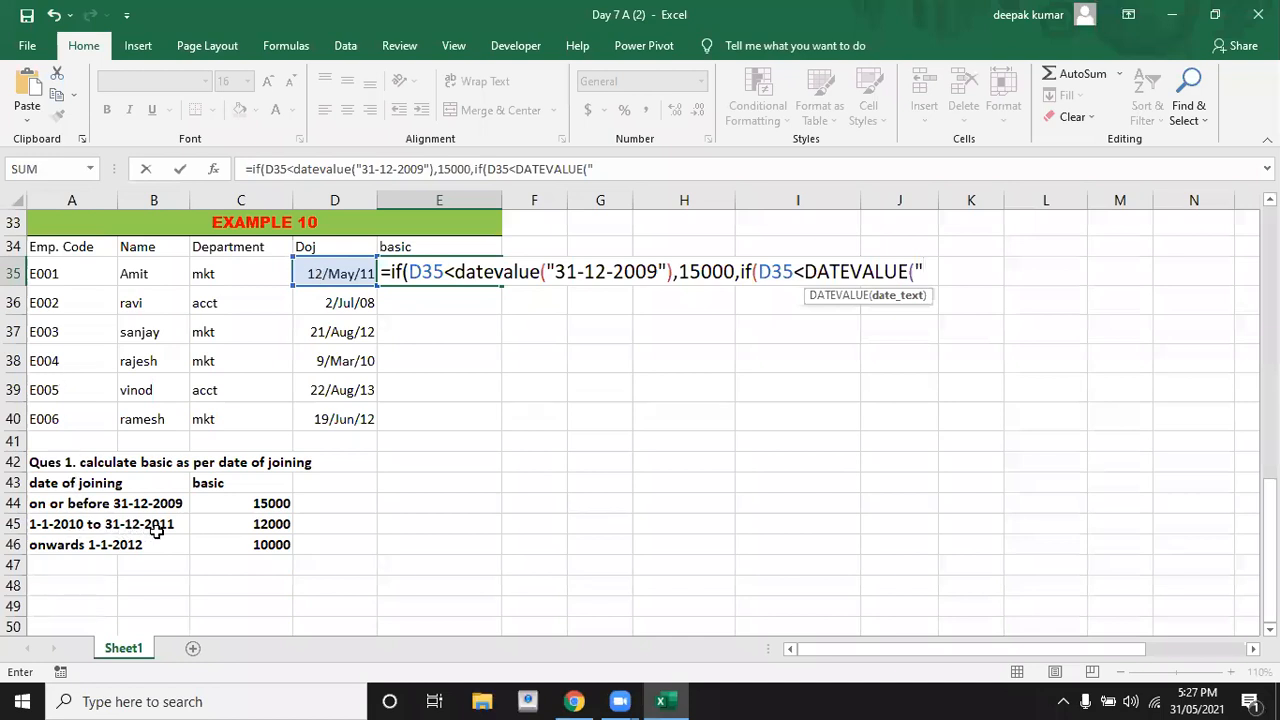
pyautogui.write('31-12-201')
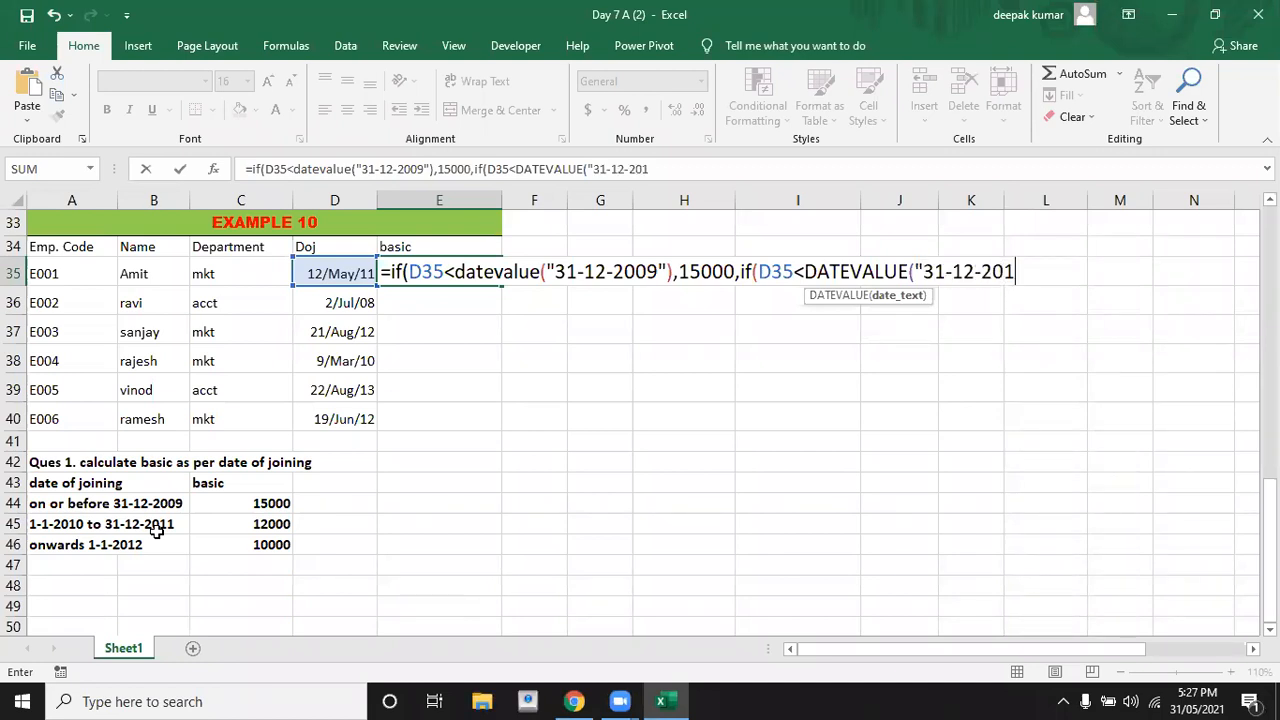
pyautogui.write('1")')
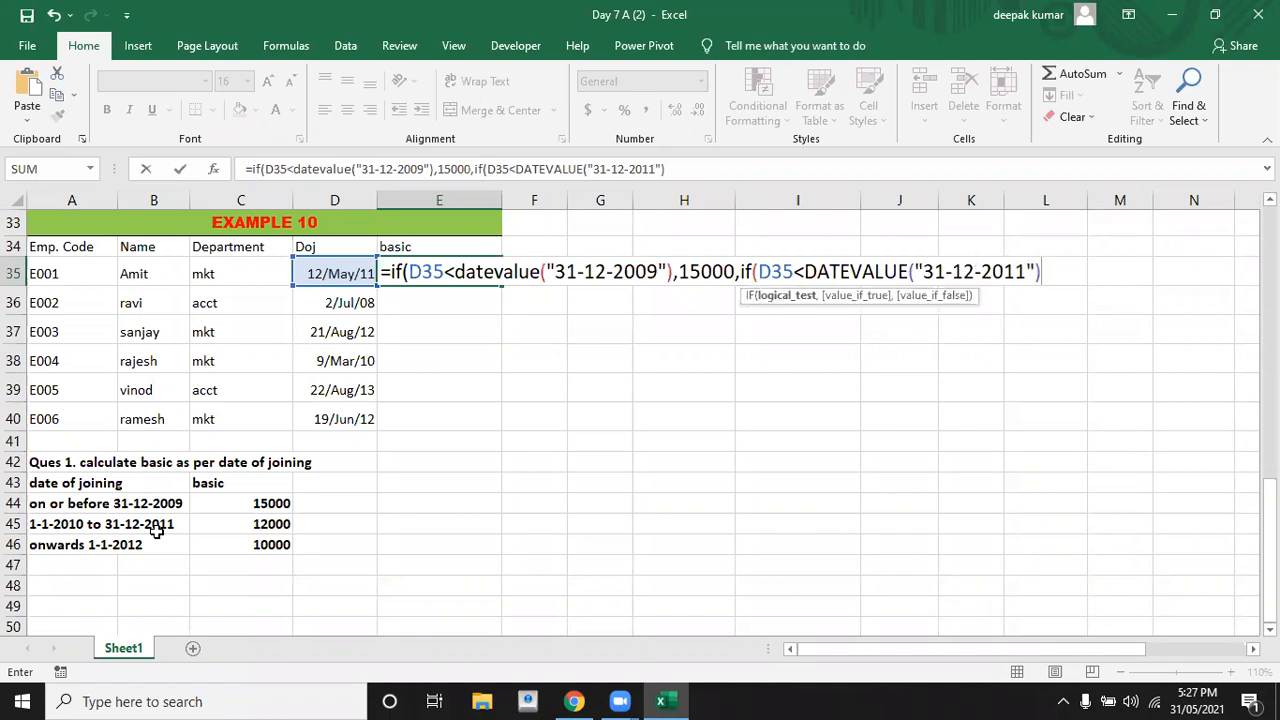
# Finish the nested IF in E35 with 12000 when true and 10000 otherwise, and enter the formula
pyautogui.write(',12000')
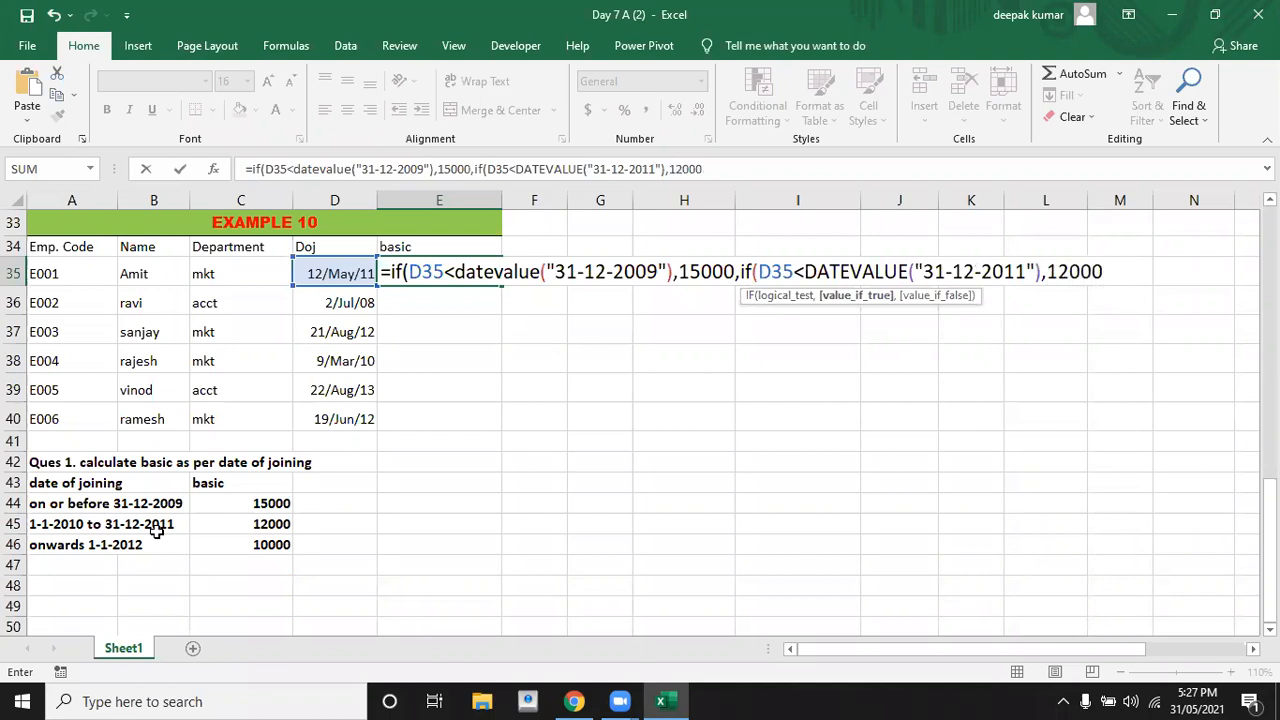
pyautogui.write(',')
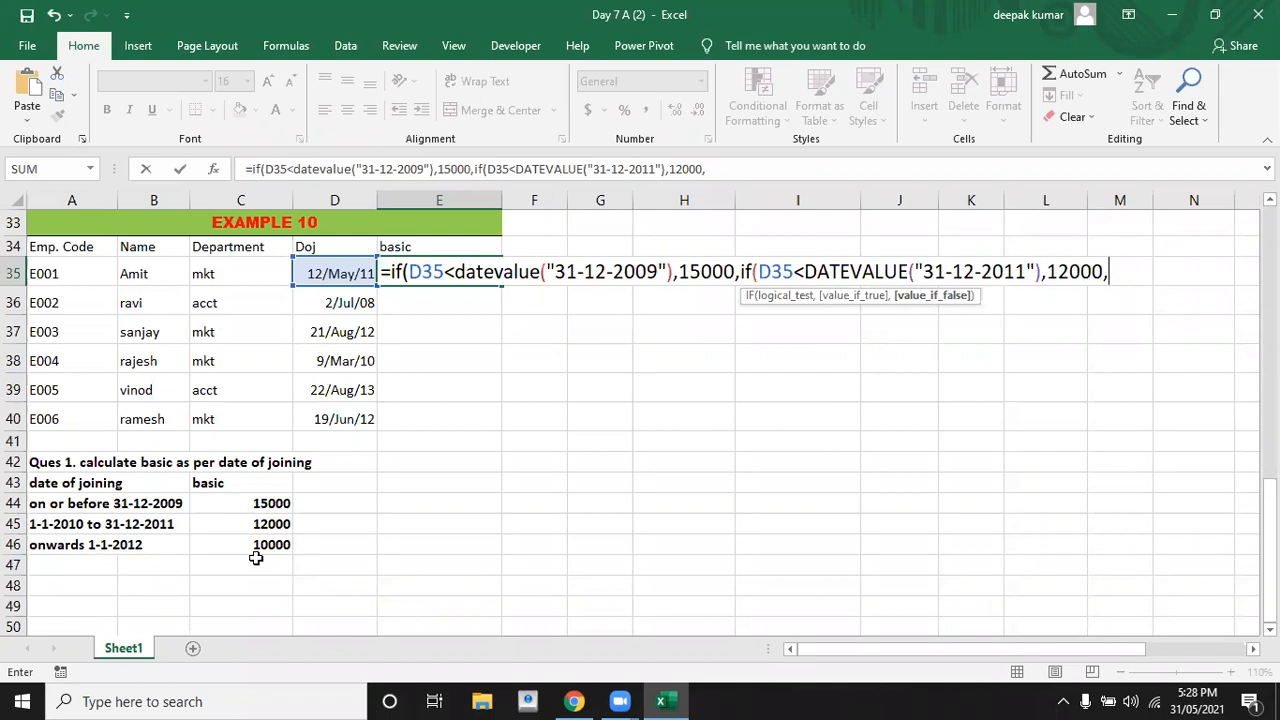
pyautogui.write('10000')
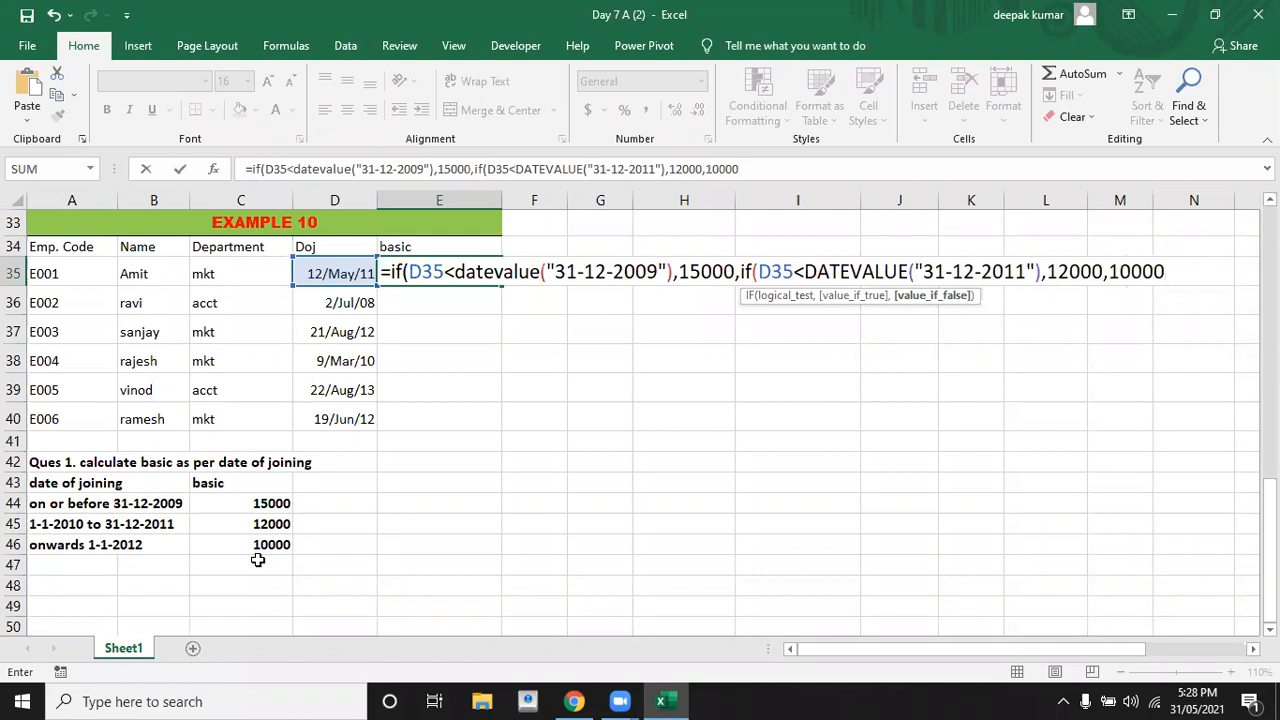
pyautogui.write('))')
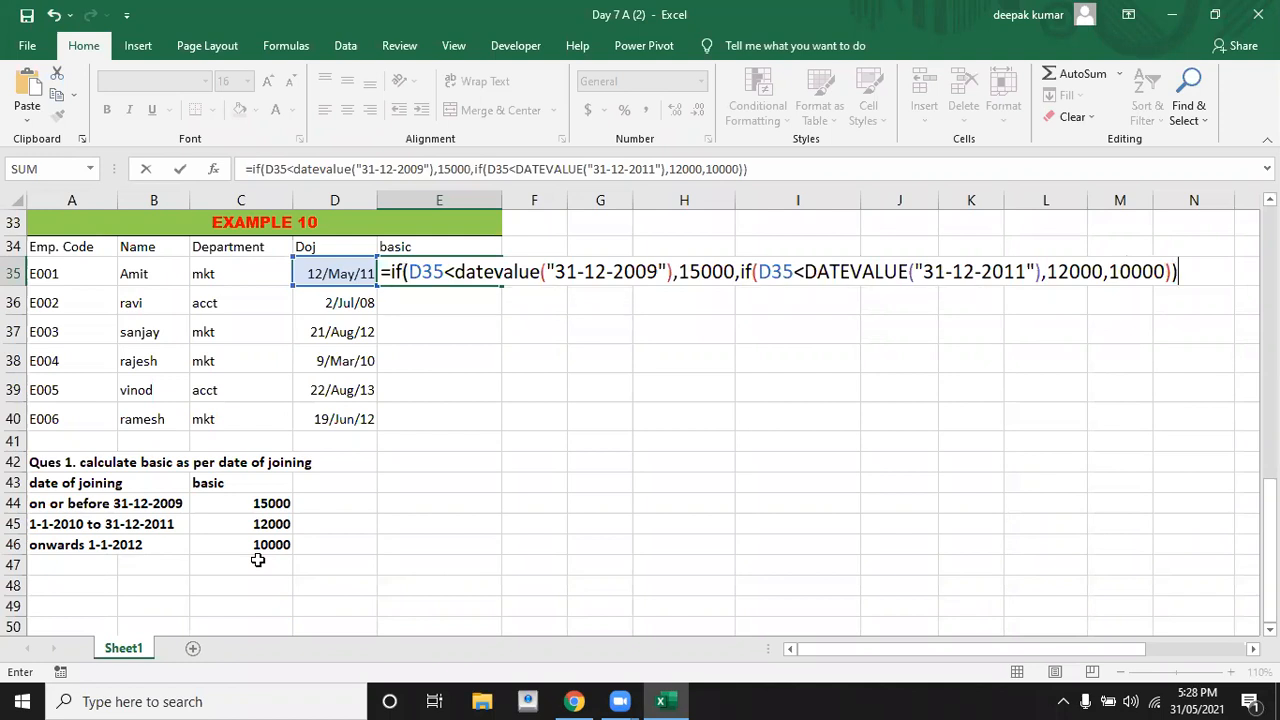
pyautogui.press('Return')
# Fill the E35 basic formula down to E40 for the remaining employees
pyautogui.moveTo(464, 422); pyautogui.dragTo(417, 362)
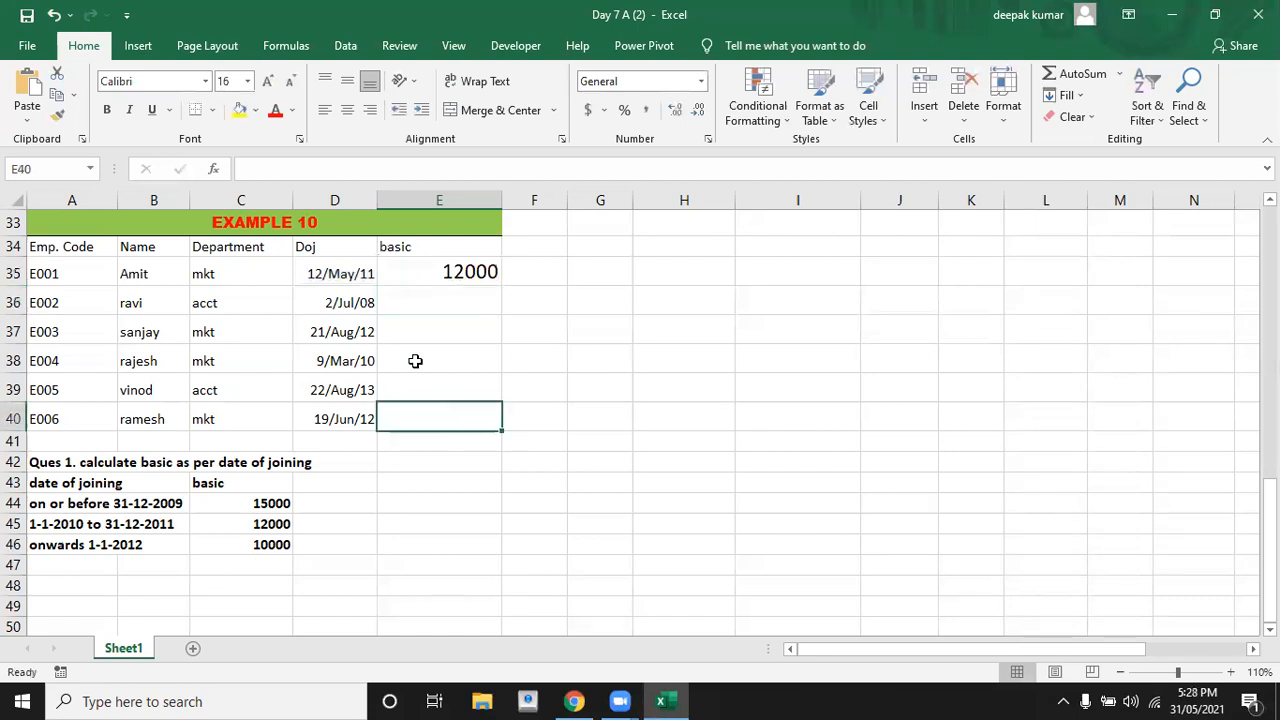
pyautogui.click(463, 278)
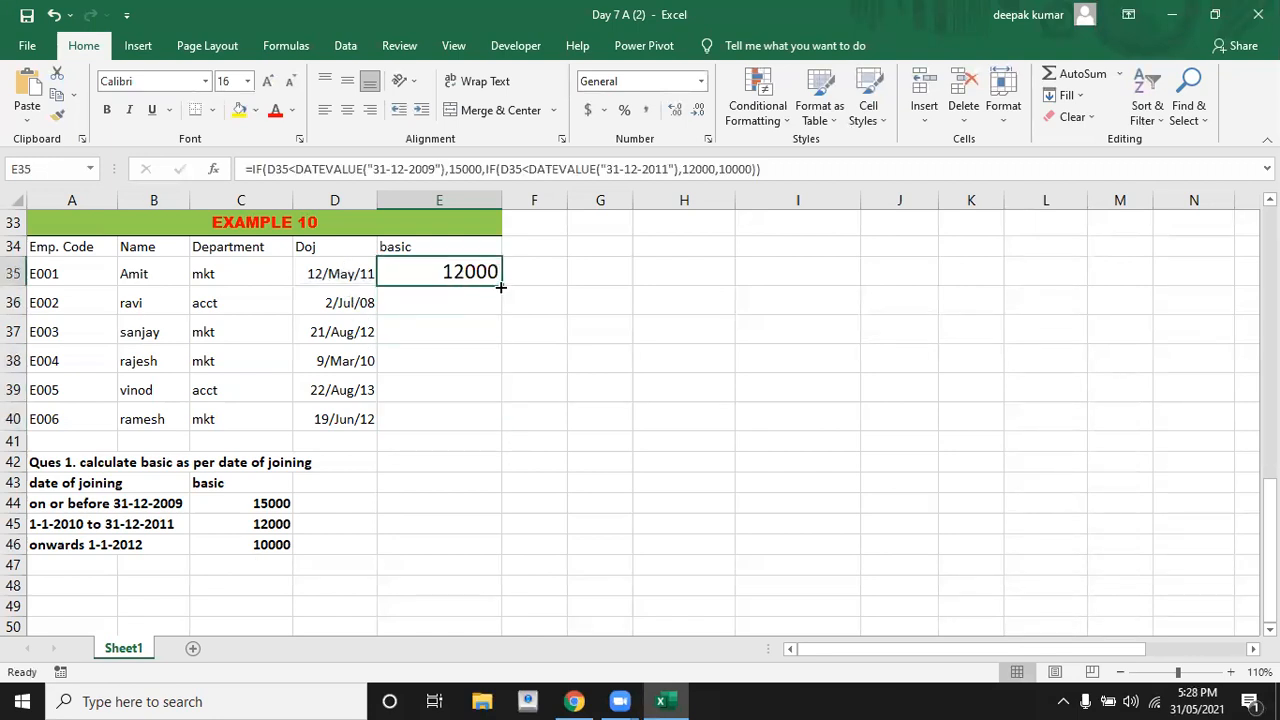
pyautogui.doubleClick(500, 287)
pyautogui.click(589, 318)
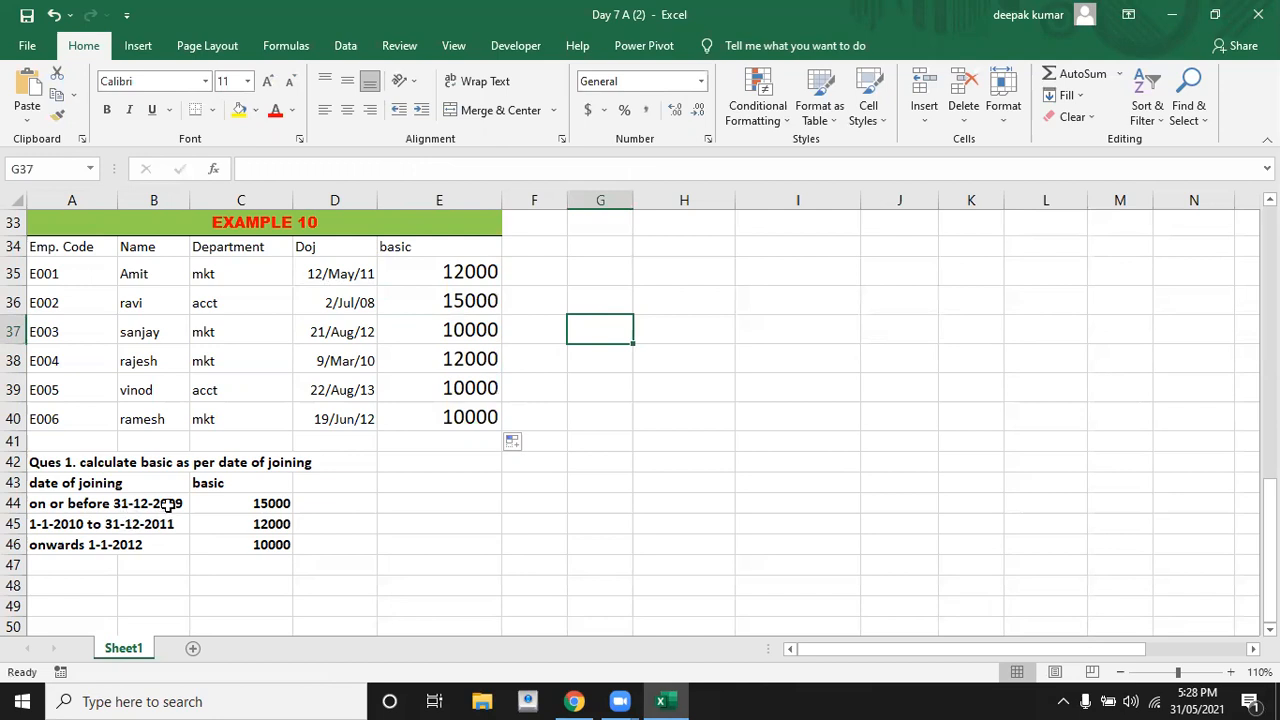
# Check the calculated basic values in column E against the date of joining criteria in rows 44 to 46
pyautogui.click(256, 523)
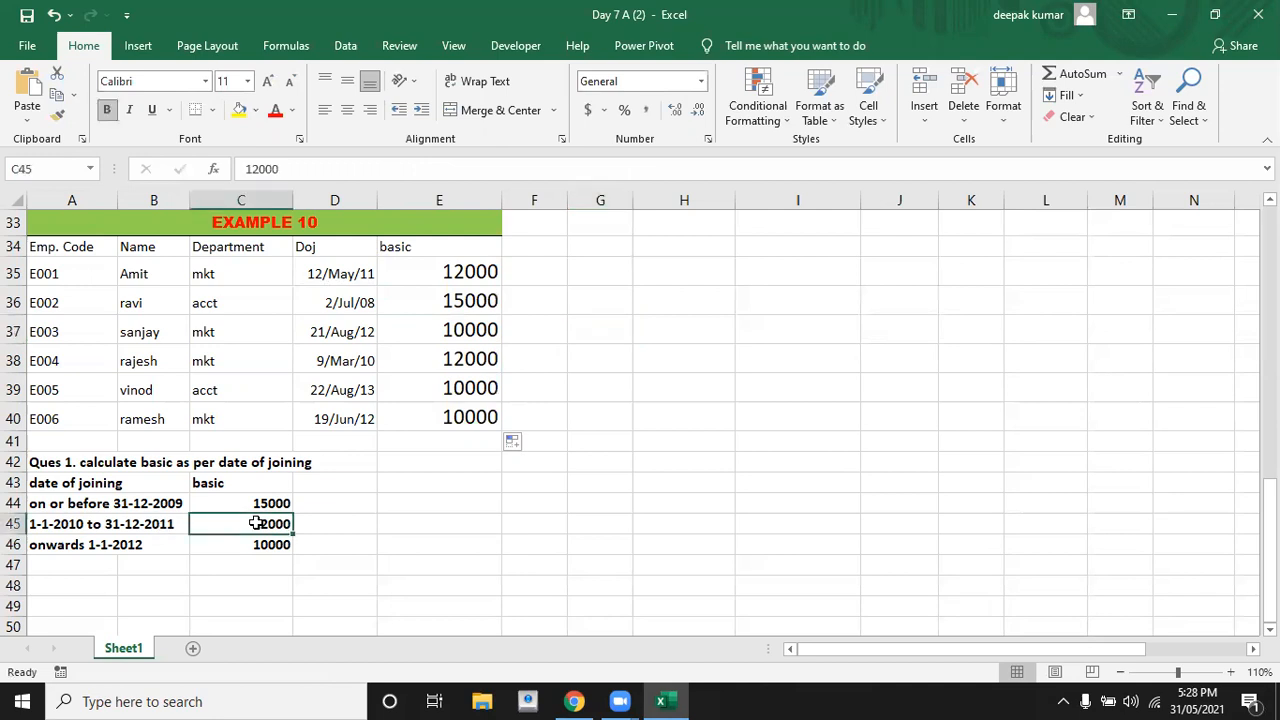
pyautogui.click(472, 274)
pyautogui.click(670, 387)
pyautogui.press('Down')
pyautogui.press('Down')
pyautogui.press('Down')
pyautogui.press('Down')
pyautogui.press('Up')
pyautogui.click(670, 387)
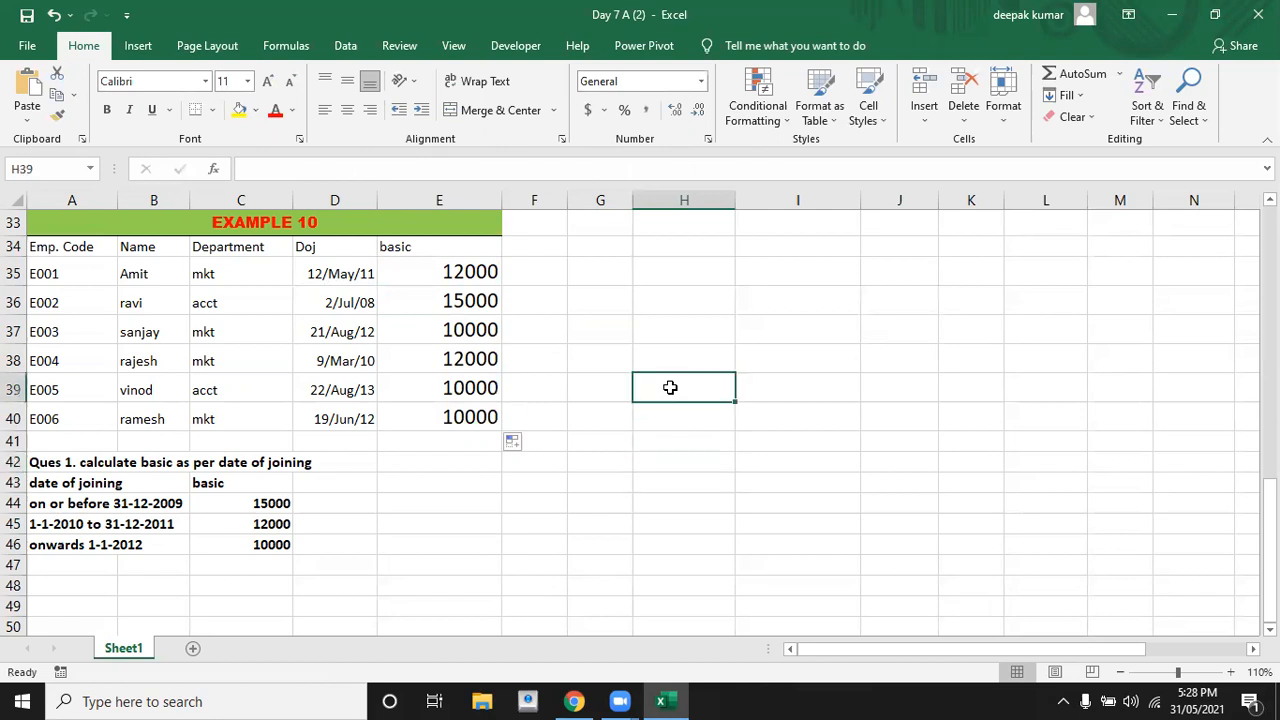
# Return to the start of the sheet and look over the completed Example 6 and Example 7 tables
pyautogui.hotkey('ctrl', 'Up')
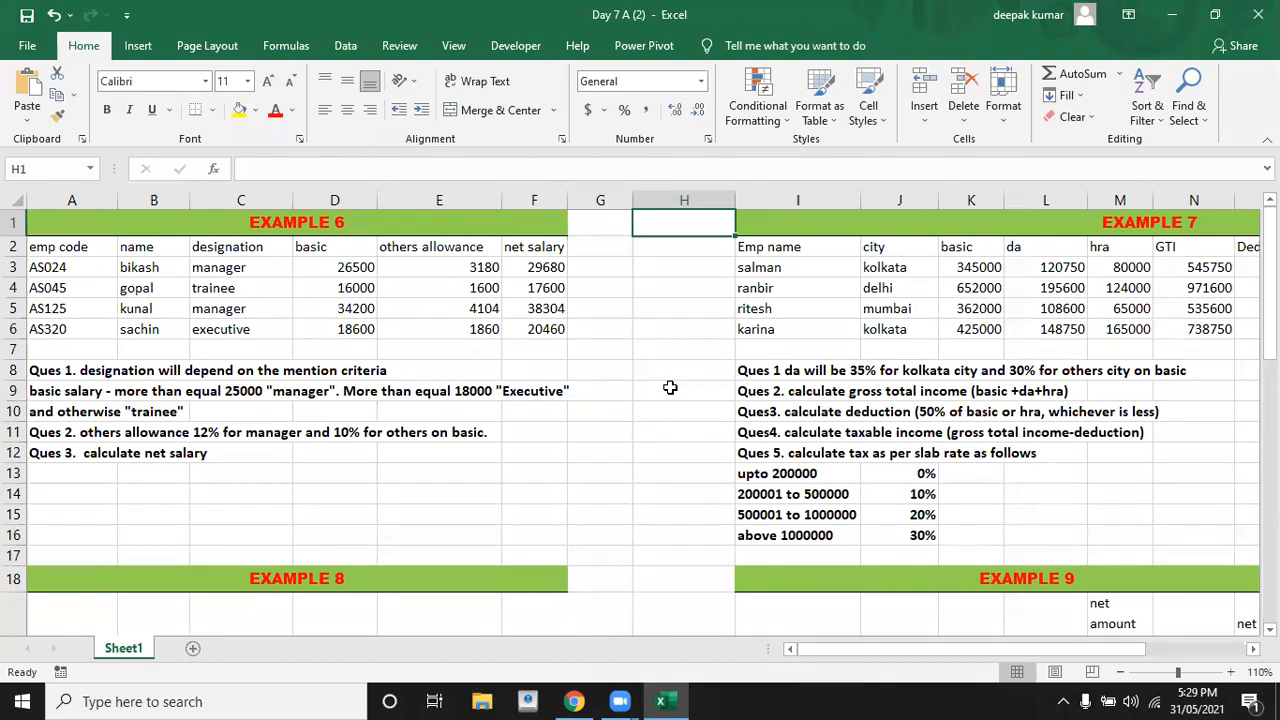
pyautogui.press('Down')
pyautogui.press('Down')
pyautogui.press('Down')
pyautogui.press('Down')
pyautogui.press('Down')
pyautogui.press('Down')
pyautogui.press('Down')
pyautogui.press('Down')
pyautogui.press('Down')
pyautogui.press('Down')
pyautogui.press('Down')
pyautogui.press('Down')
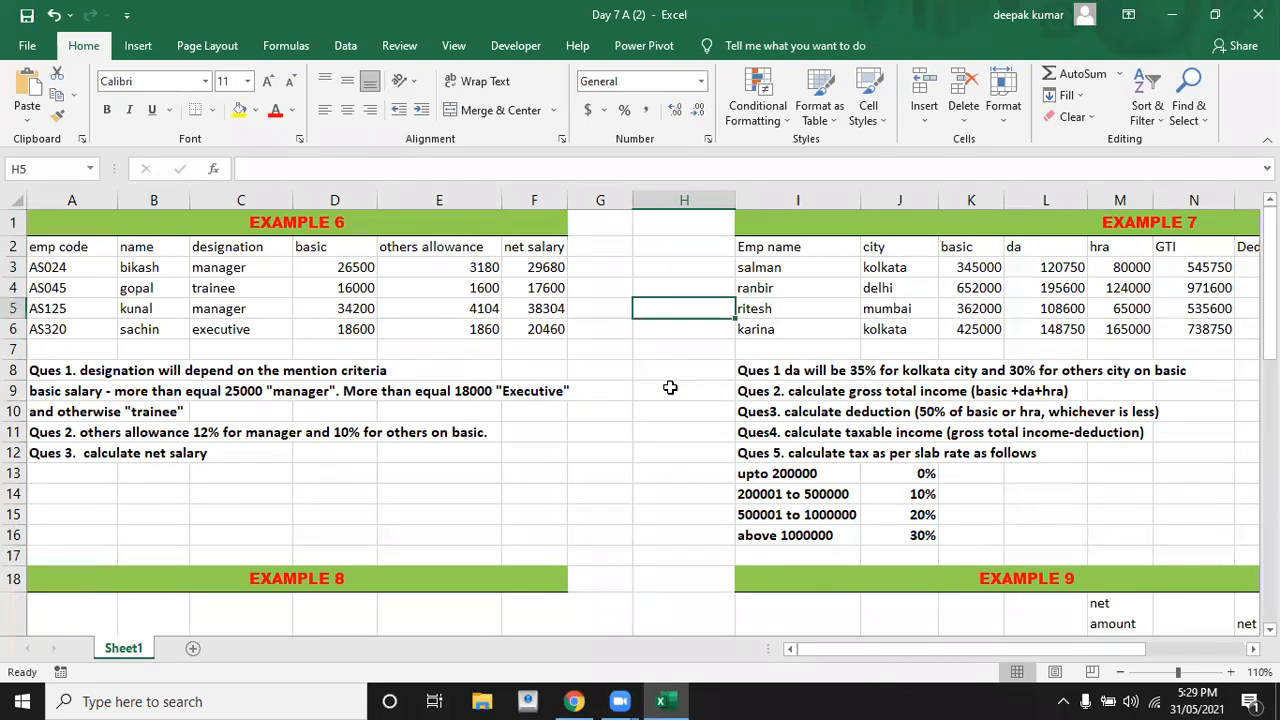
pyautogui.press('Up')
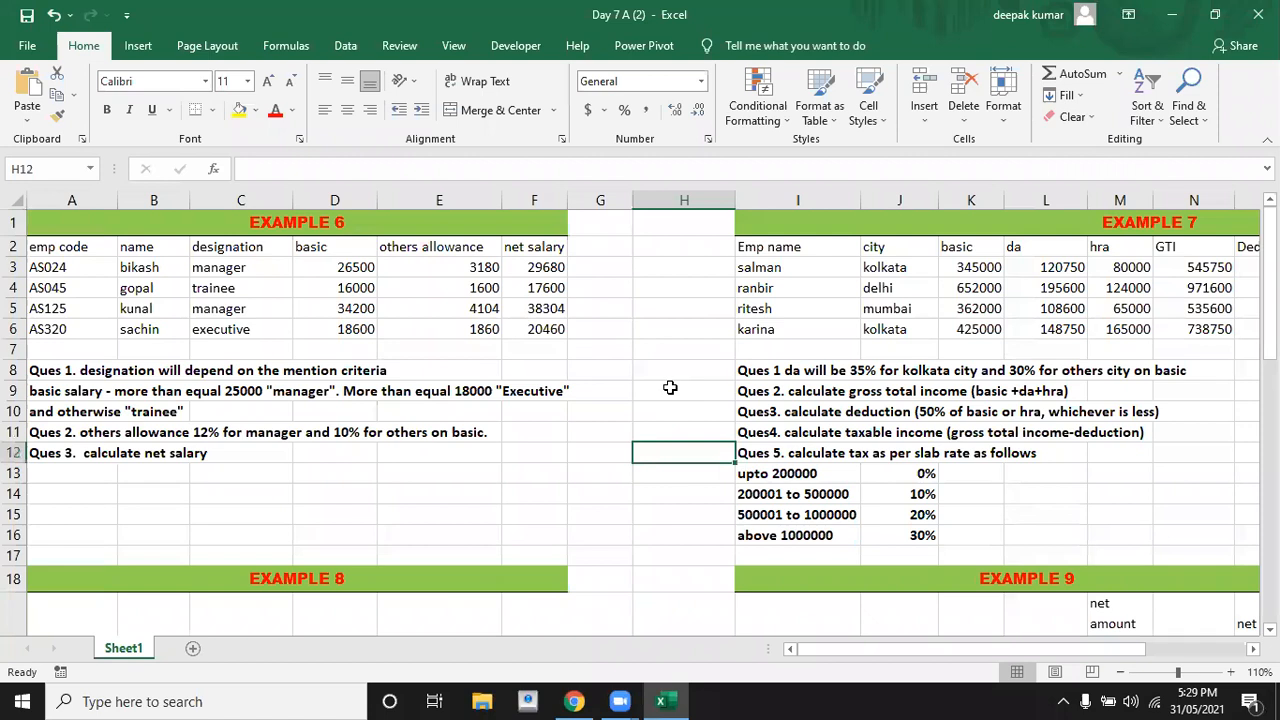